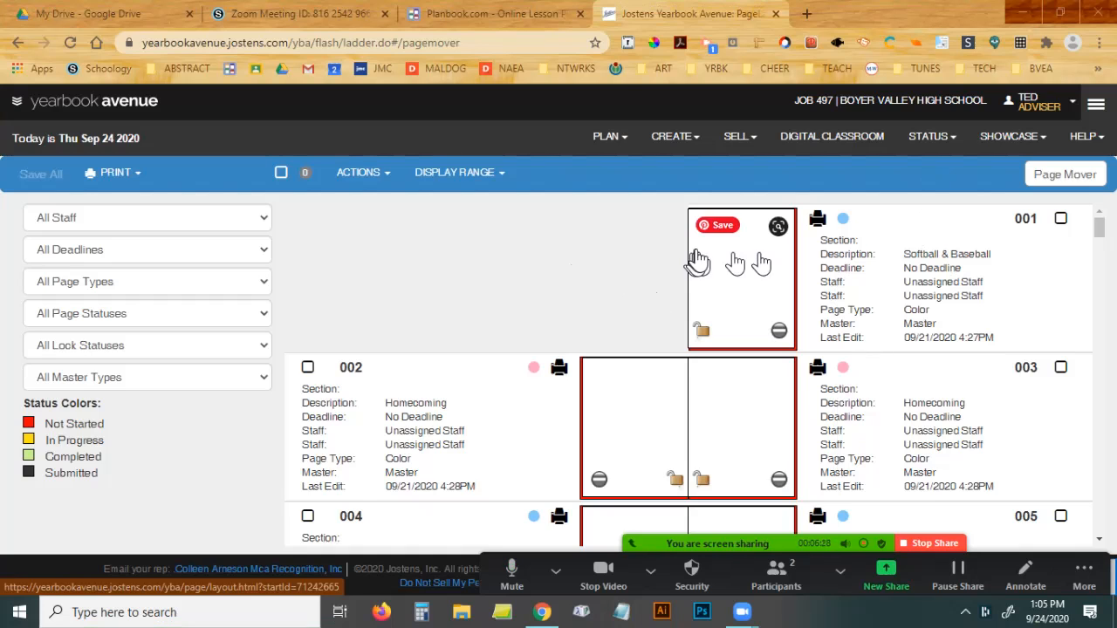
Return to the yearbook home page and open the Page Ladder.
{"action": "left_click", "coordinate": [24, 103]}
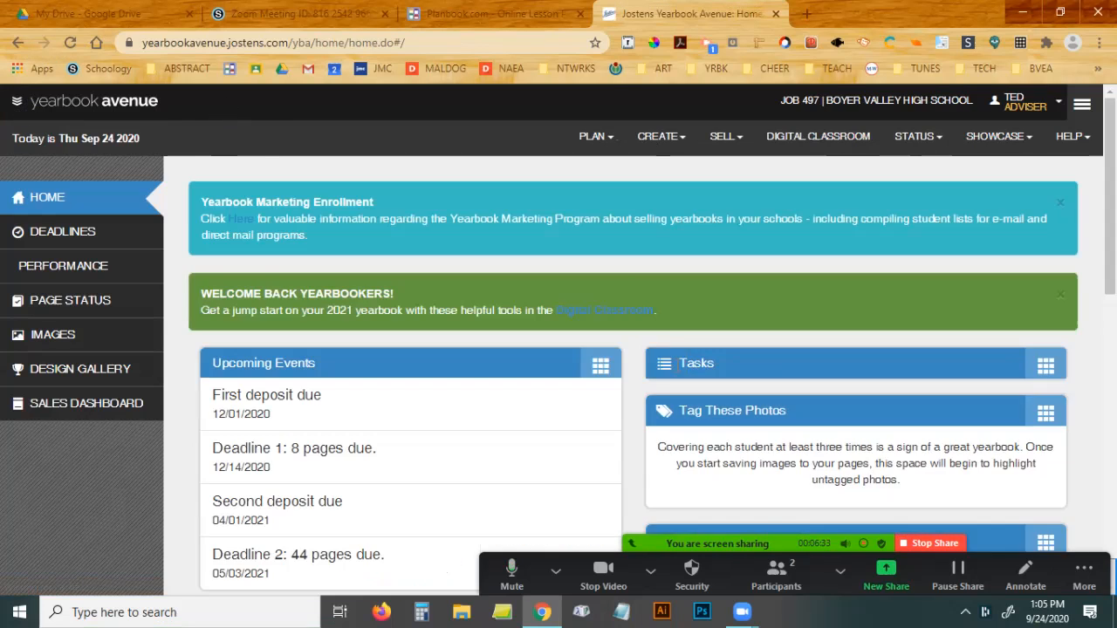
{"action": "left_click", "coordinate": [599, 141]}
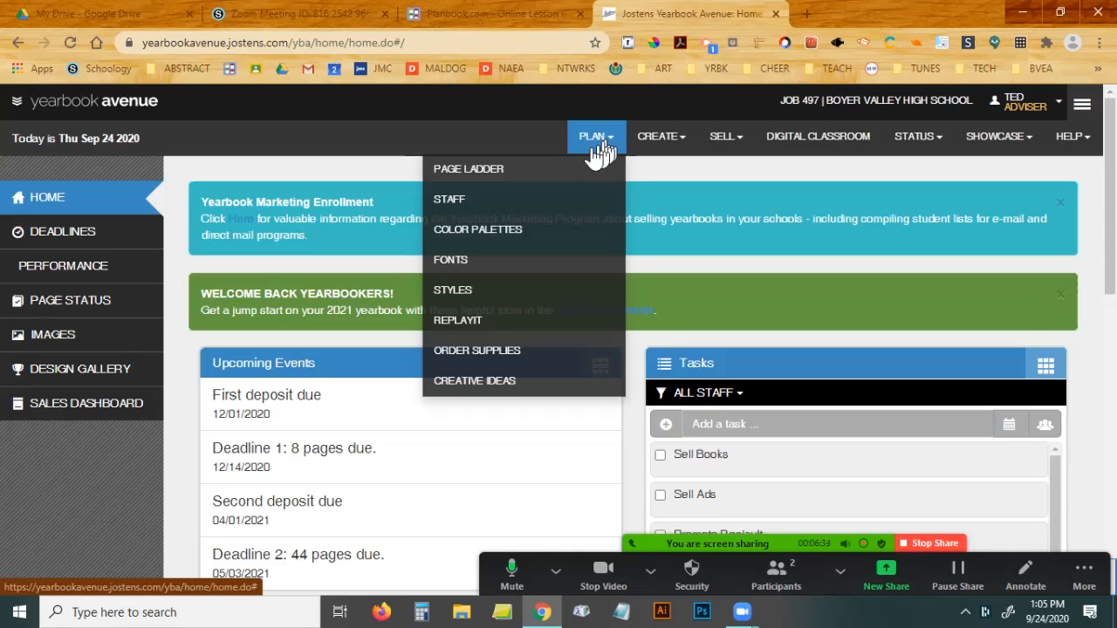
{"action": "left_click", "coordinate": [503, 171]}
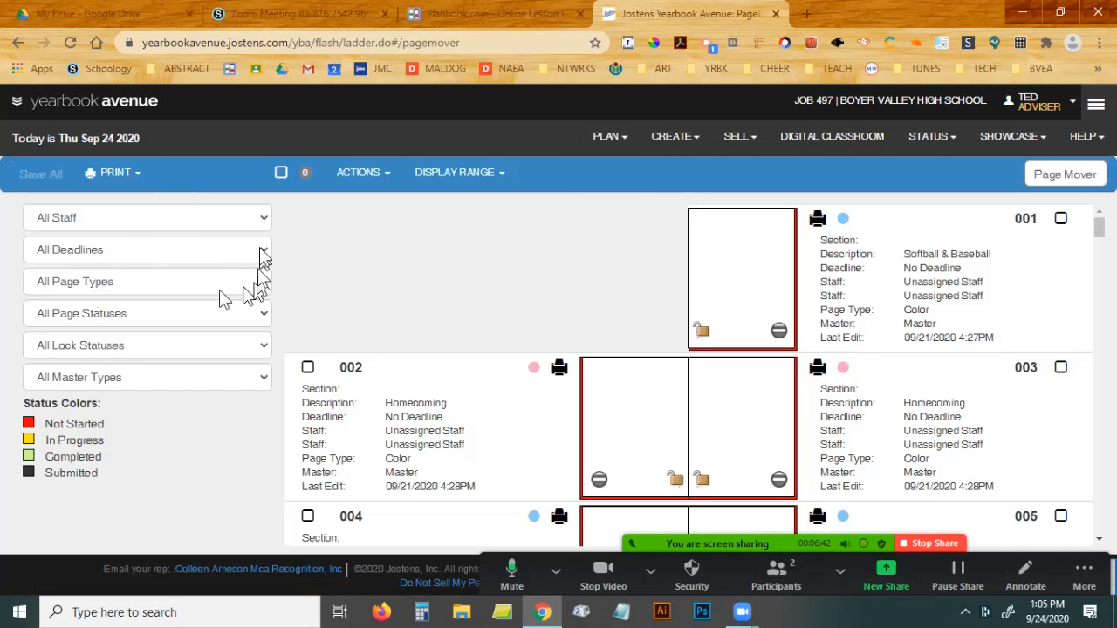
Look over the deadline and staff filter options of the page ladder without changing them.
{"action": "left_click", "coordinate": [262, 252]}
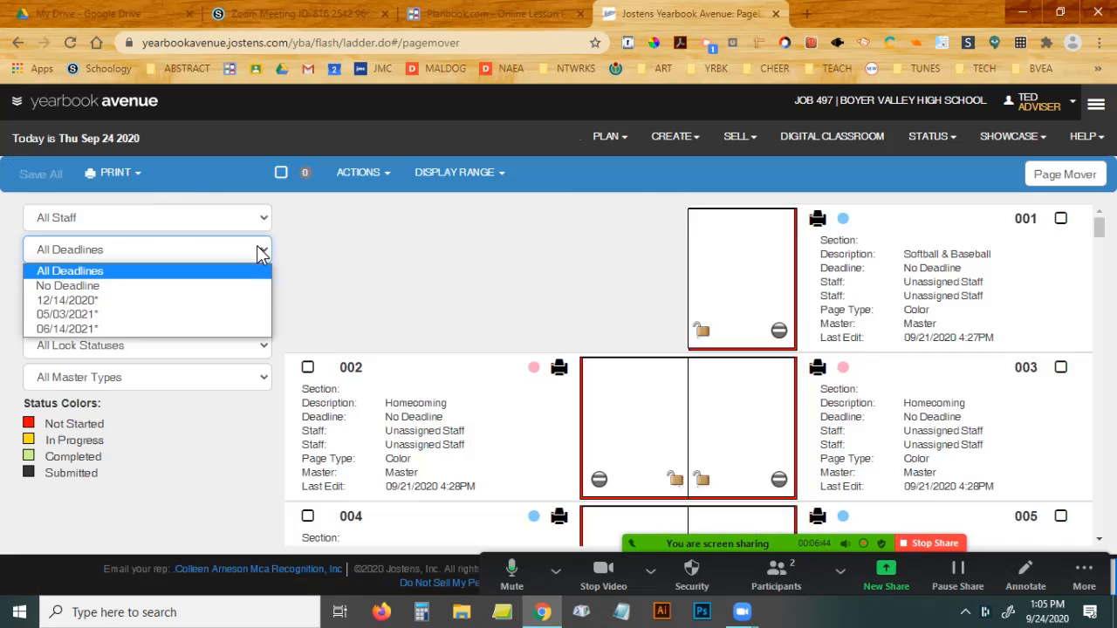
{"action": "left_click", "coordinate": [335, 252]}
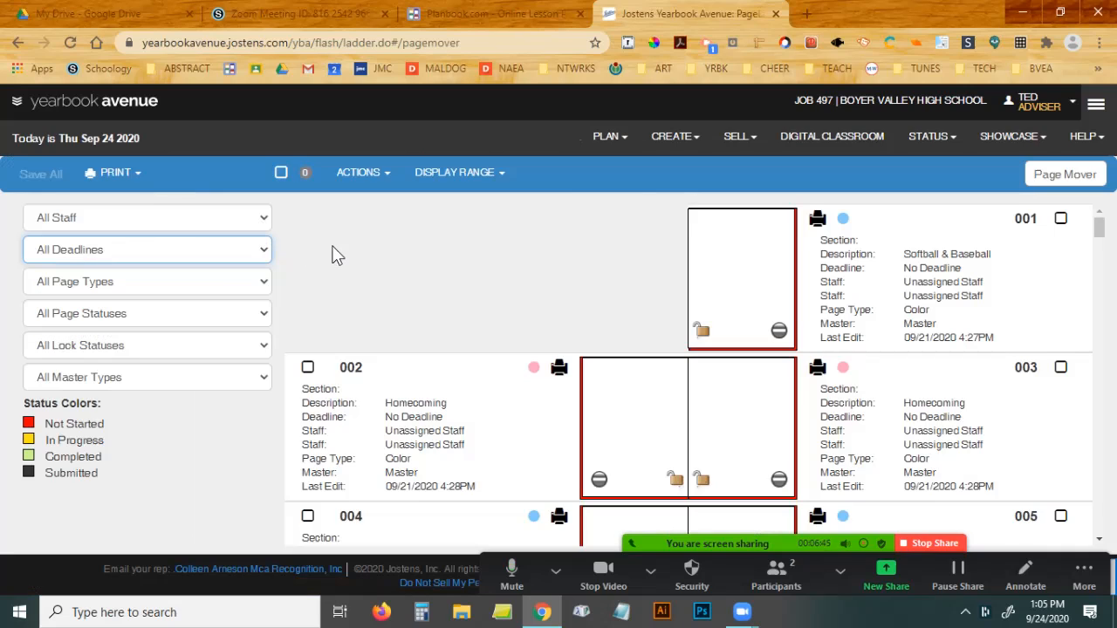
{"action": "left_click", "coordinate": [265, 220]}
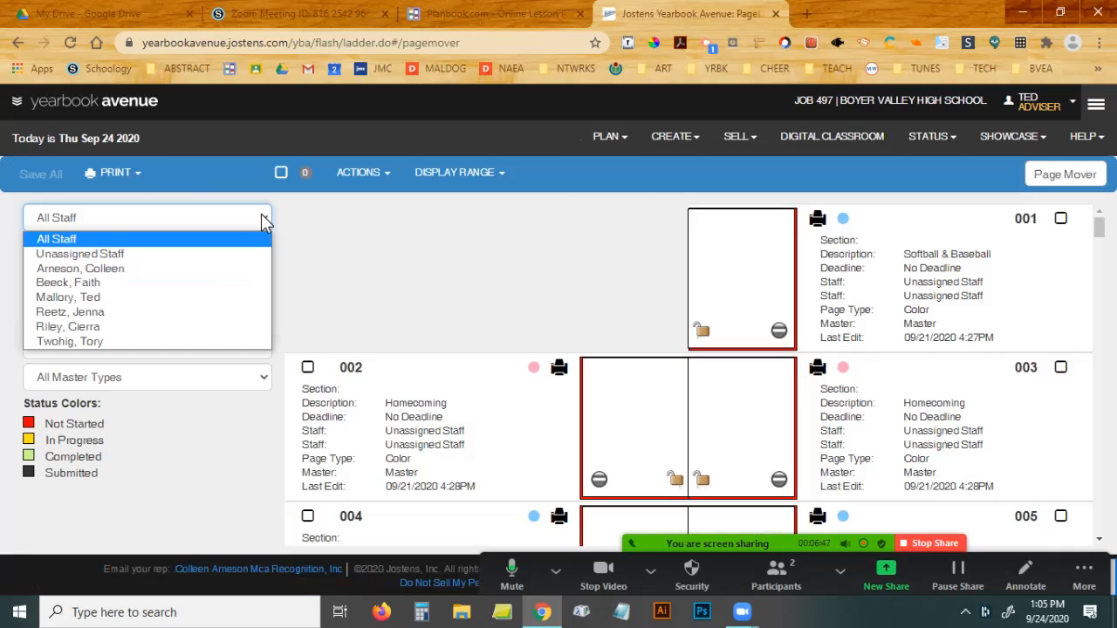
{"action": "left_click", "coordinate": [360, 233]}
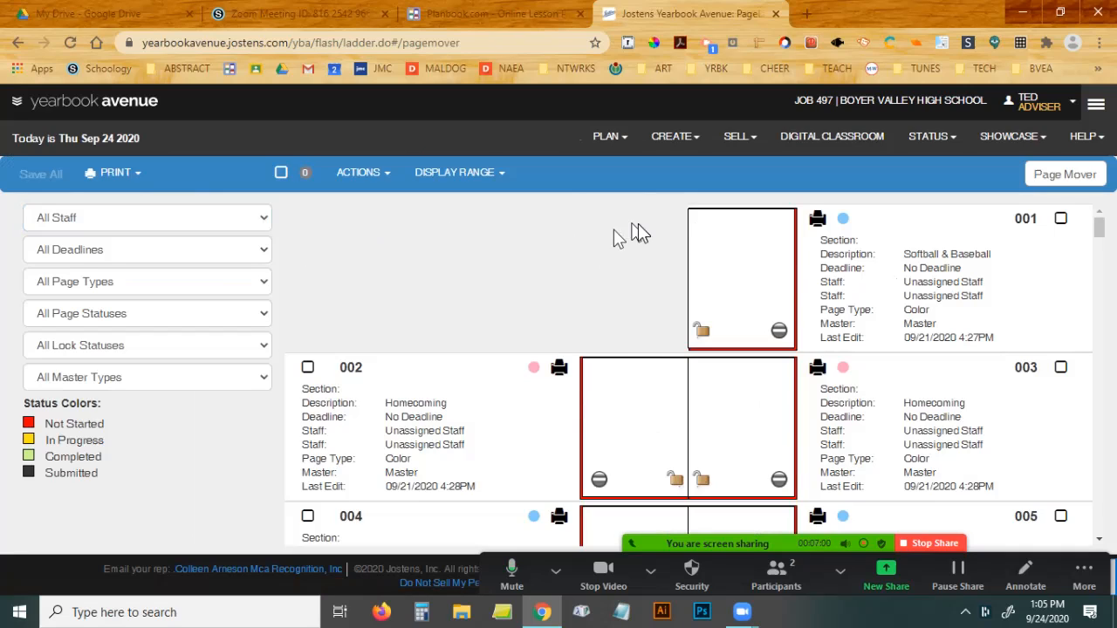
Open page 001, described as Softball & Baseball, in the page layout editor.
{"action": "left_click", "coordinate": [733, 281]}
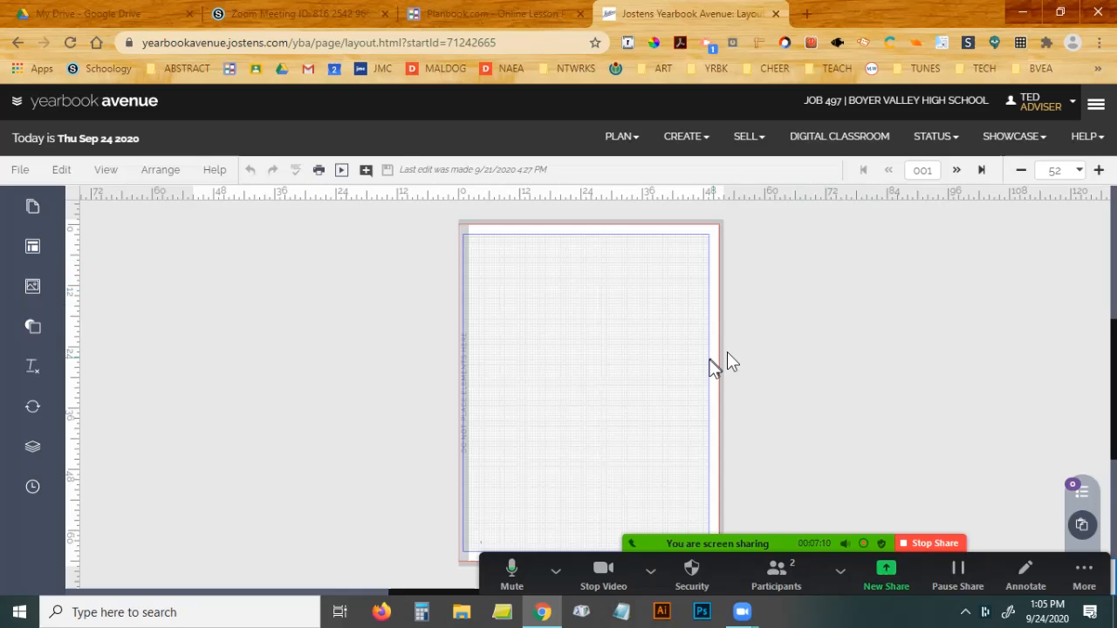
{"action": "scroll", "coordinate": [812, 368], "scroll_direction": "down", "scroll_amount": 1}
{"action": "scroll", "coordinate": [811, 367], "scroll_direction": "up", "scroll_amount": 1}
{"action": "scroll", "coordinate": [811, 367], "scroll_direction": "down", "scroll_amount": 1}
{"action": "scroll", "coordinate": [811, 366], "scroll_direction": "up", "scroll_amount": 1}
{"action": "scroll", "coordinate": [622, 325], "scroll_direction": "down", "scroll_amount": 1}
{"action": "scroll", "coordinate": [622, 325], "scroll_direction": "up", "scroll_amount": 2}
{"action": "scroll", "coordinate": [622, 325], "scroll_direction": "down", "scroll_amount": 2}
{"action": "scroll", "coordinate": [622, 324], "scroll_direction": "up", "scroll_amount": 1}
{"action": "scroll", "coordinate": [606, 329], "scroll_direction": "up", "scroll_amount": 1}
{"action": "scroll", "coordinate": [607, 329], "scroll_direction": "down", "scroll_amount": 1}
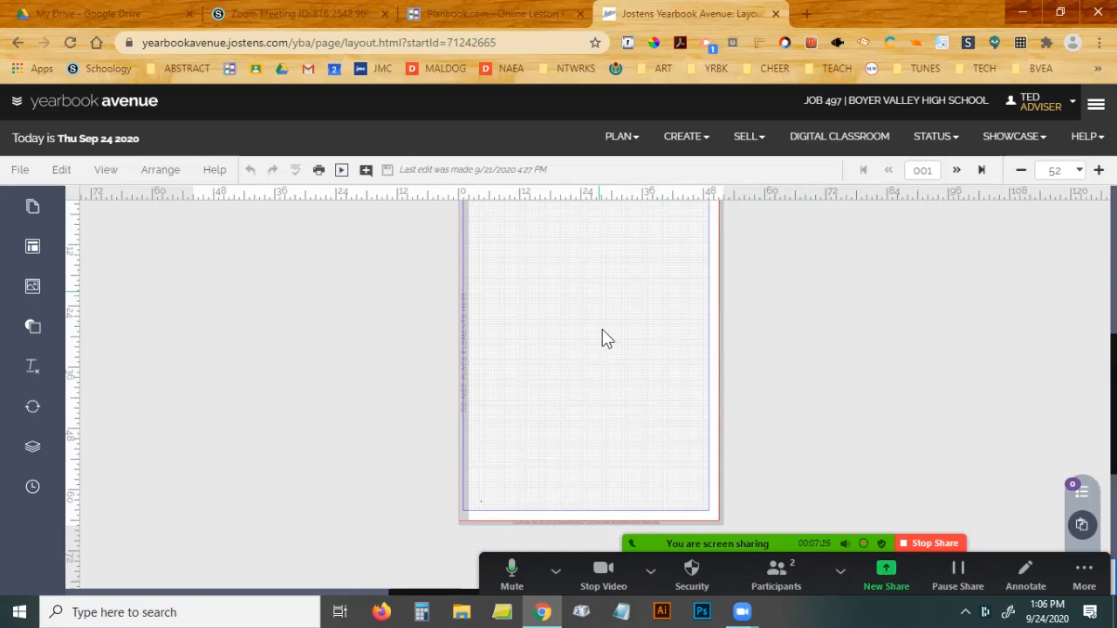
Examine the grid of page 001 magnified up to 500%, and zoom back out to 50% to see the whole page.
{"action": "left_click", "coordinate": [1099, 171]}
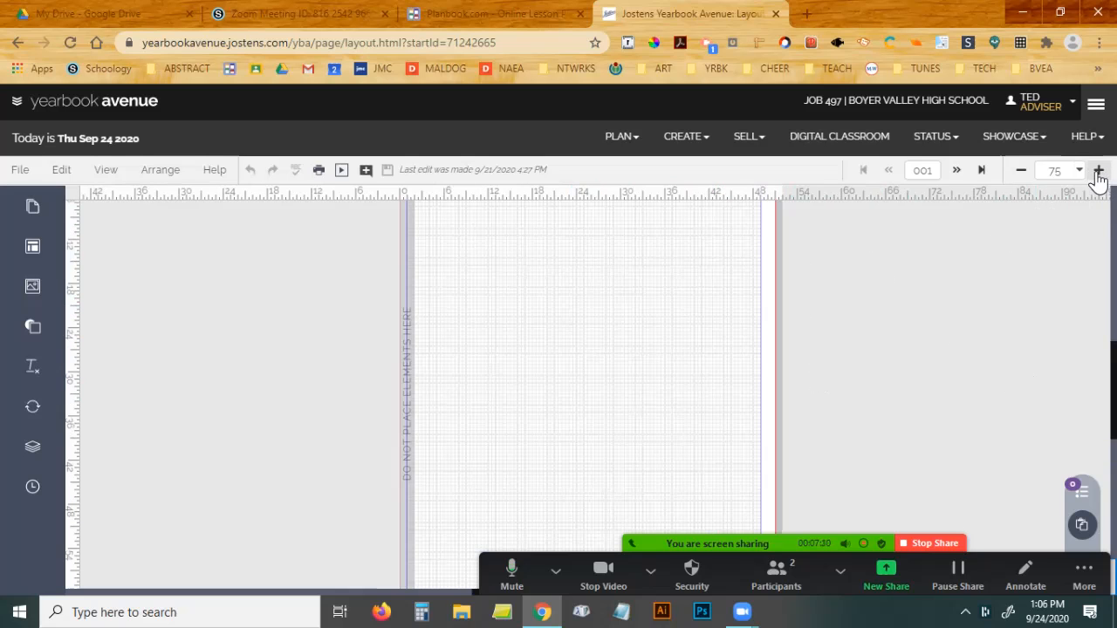
{"action": "left_click", "coordinate": [1098, 171]}
{"action": "left_click", "coordinate": [1099, 171]}
{"action": "left_click", "coordinate": [1099, 171]}
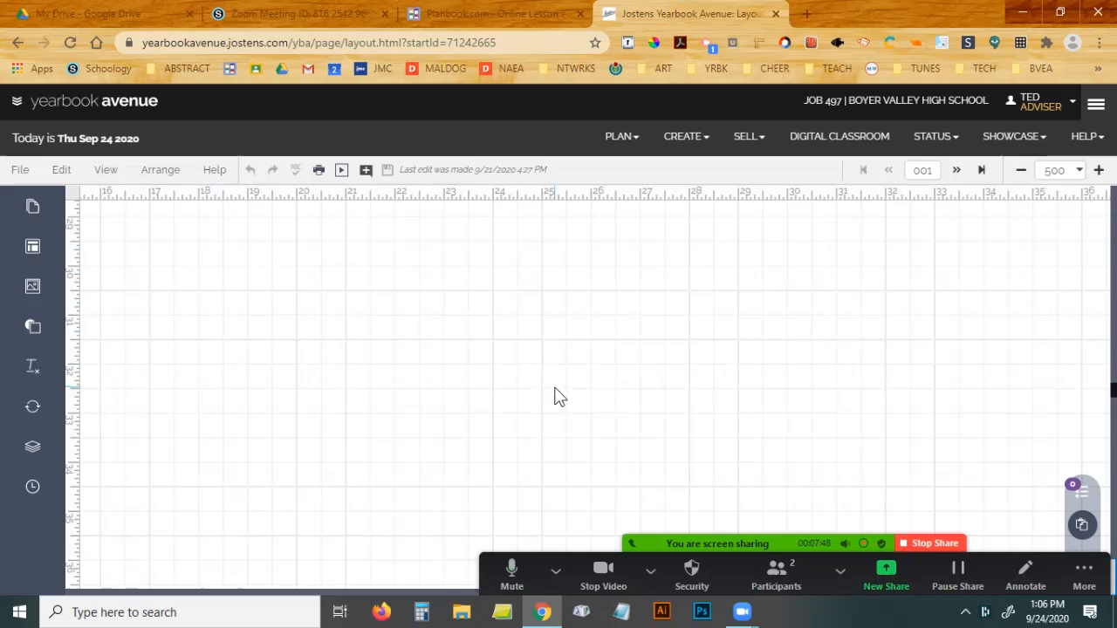
{"action": "left_click", "coordinate": [1021, 170]}
{"action": "left_click", "coordinate": [1020, 170]}
{"action": "left_click", "coordinate": [1020, 170]}
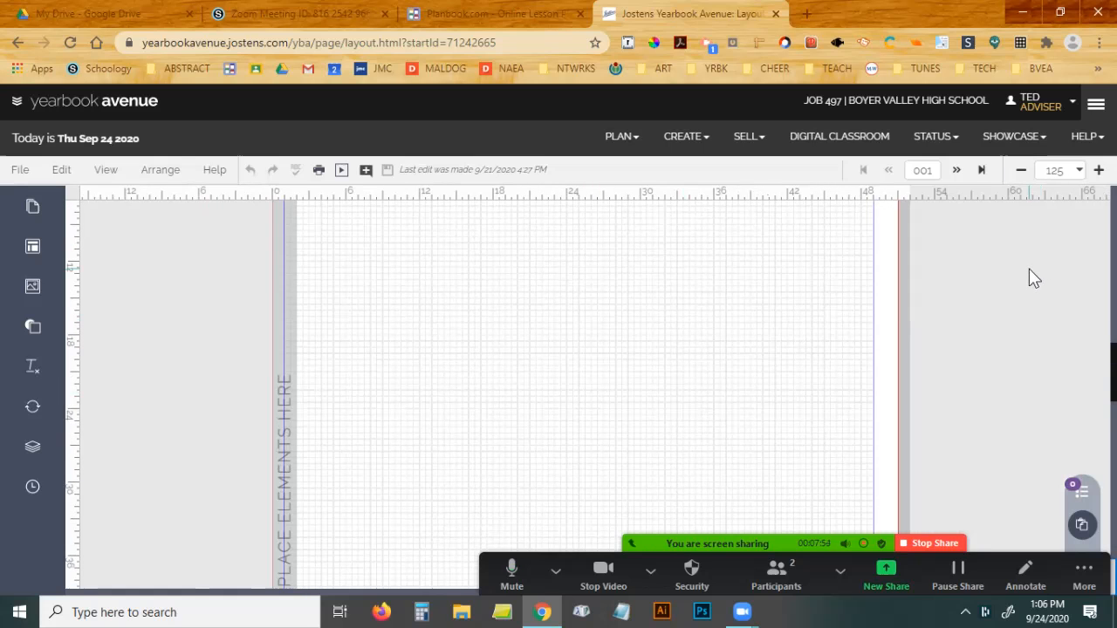
{"action": "scroll", "coordinate": [760, 311], "scroll_direction": "up", "scroll_amount": 3}
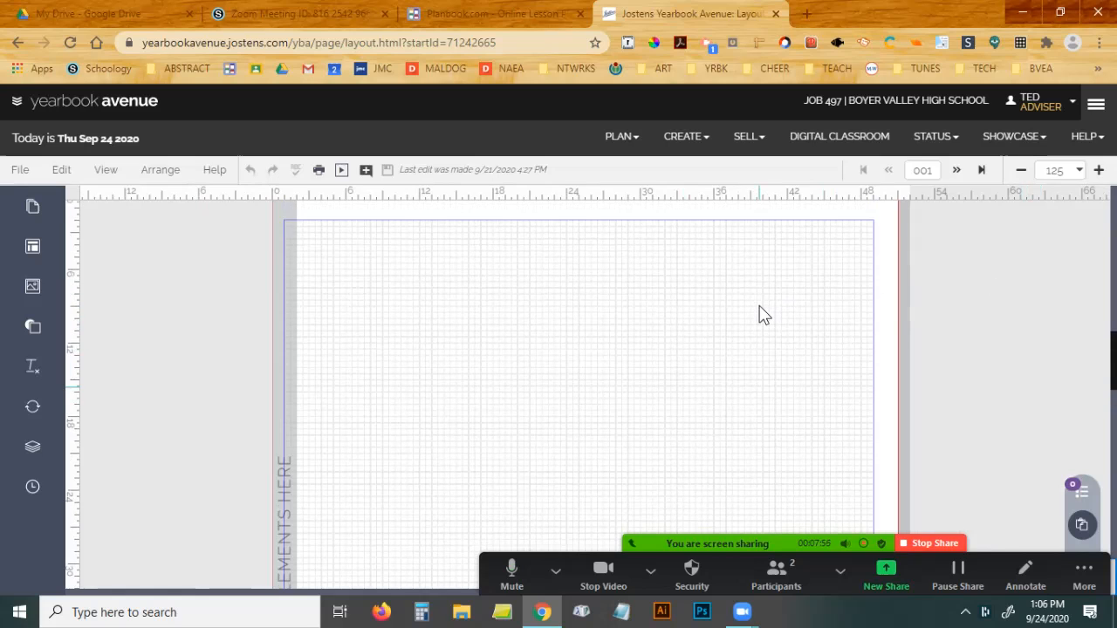
{"action": "left_click", "coordinate": [1021, 170]}
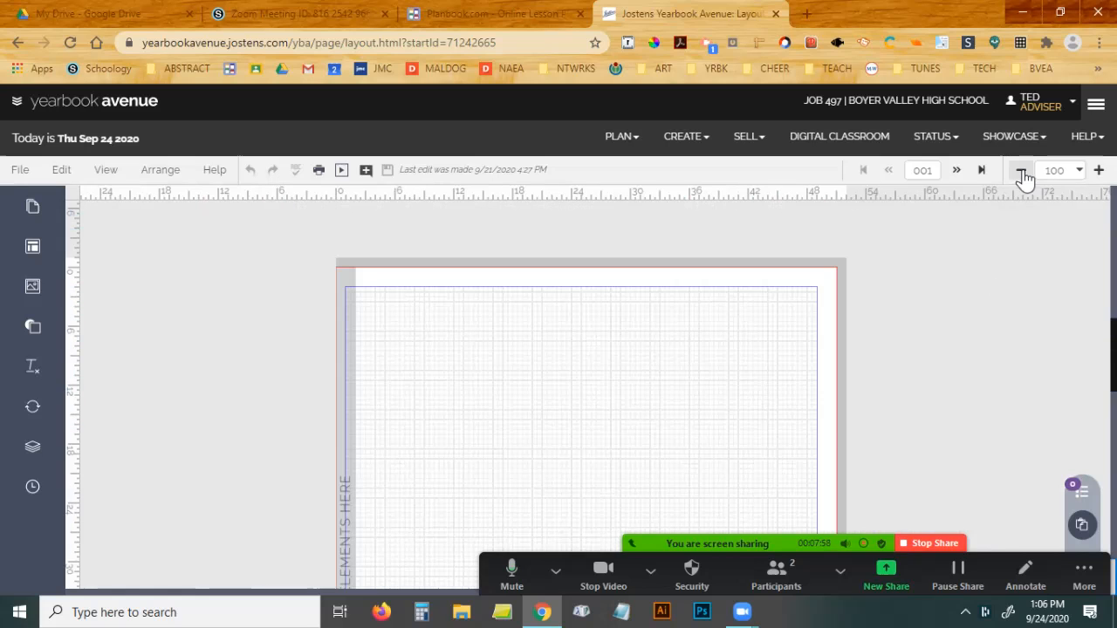
{"action": "left_click", "coordinate": [1022, 175]}
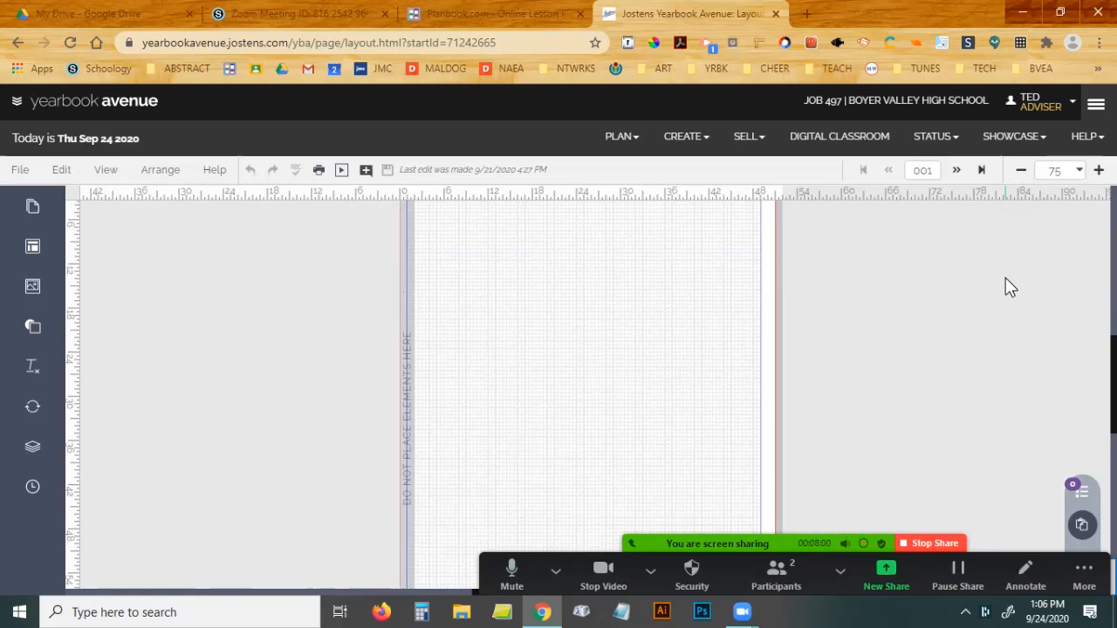
{"action": "left_click", "coordinate": [1022, 172]}
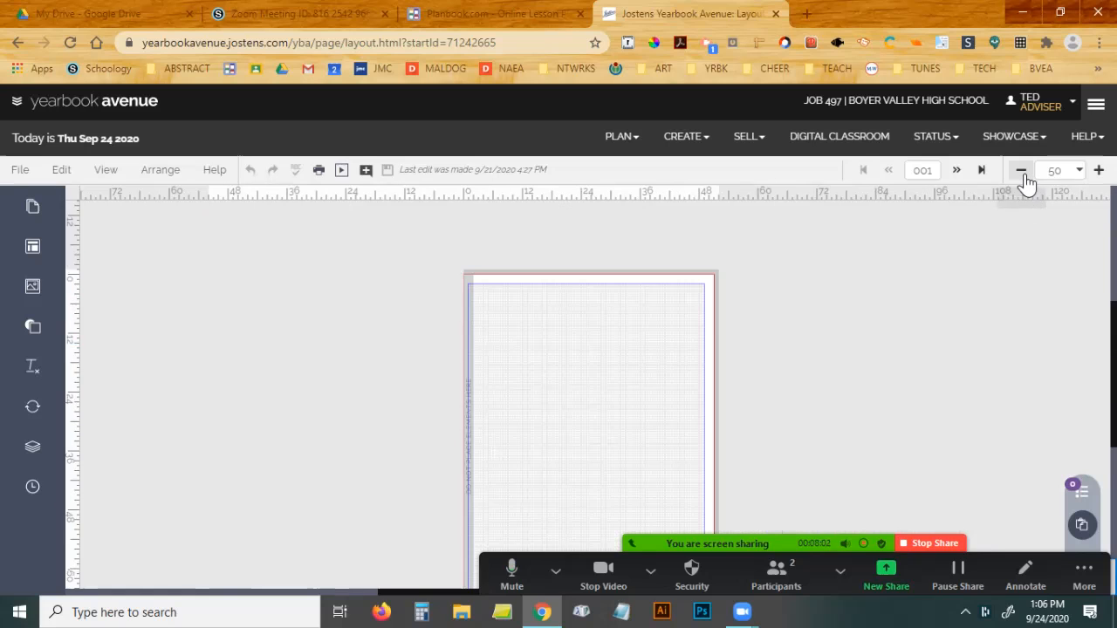
{"action": "scroll", "coordinate": [983, 298], "scroll_direction": "down", "scroll_amount": 3}
{"action": "scroll", "coordinate": [982, 298], "scroll_direction": "up", "scroll_amount": 2}
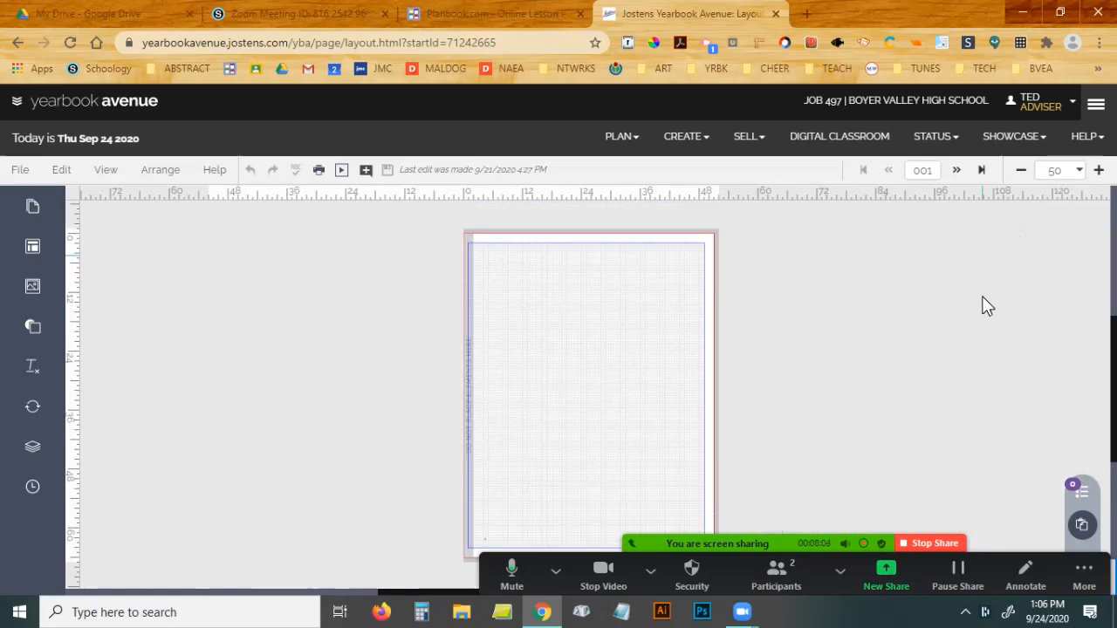
Inspect page 001 at 125% zoom and return to the 50% view.
{"action": "left_click", "coordinate": [1098, 169]}
{"action": "left_click", "coordinate": [1098, 169]}
{"action": "left_click", "coordinate": [1098, 170]}
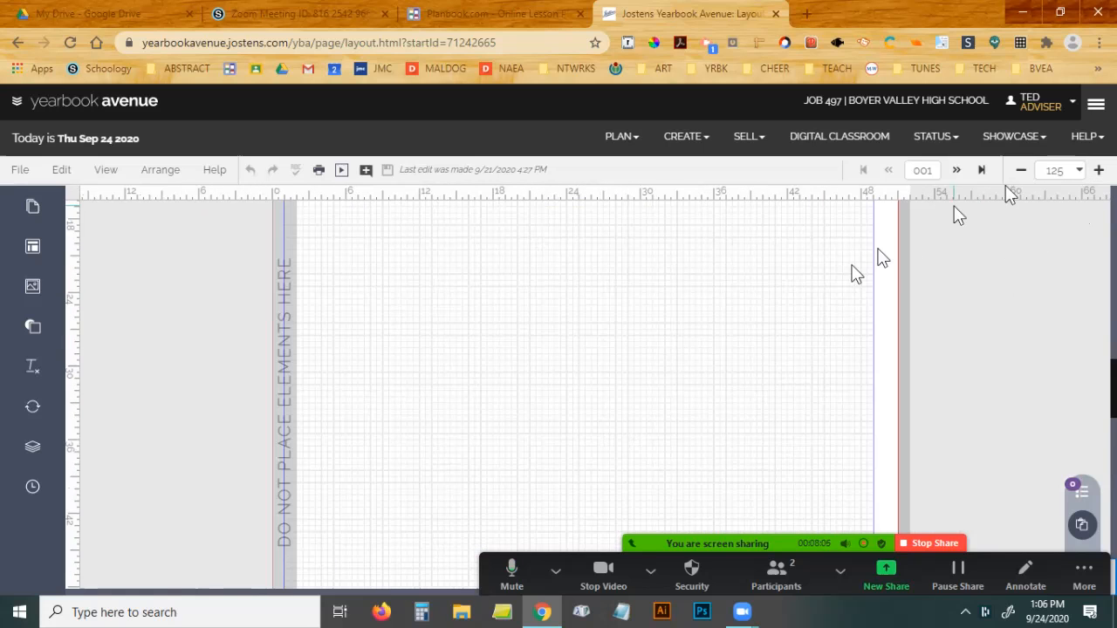
{"action": "scroll", "coordinate": [834, 296], "scroll_direction": "up", "scroll_amount": 3}
{"action": "left_click", "coordinate": [1021, 174]}
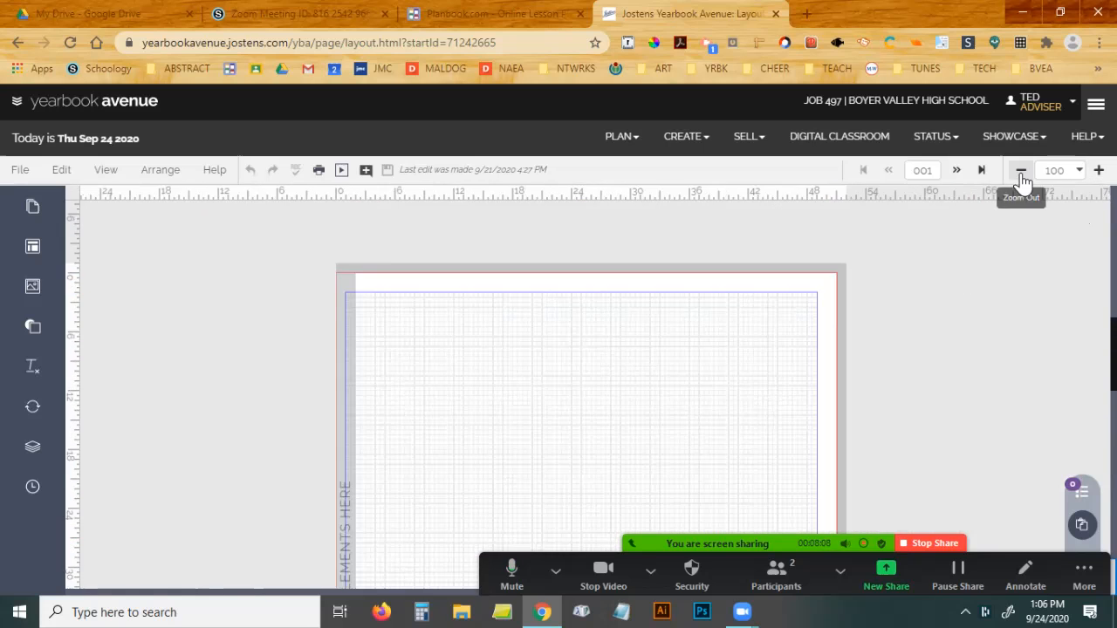
{"action": "left_click", "coordinate": [1021, 171]}
{"action": "left_click", "coordinate": [1021, 171]}
{"action": "scroll", "coordinate": [949, 271], "scroll_direction": "down", "scroll_amount": 2}
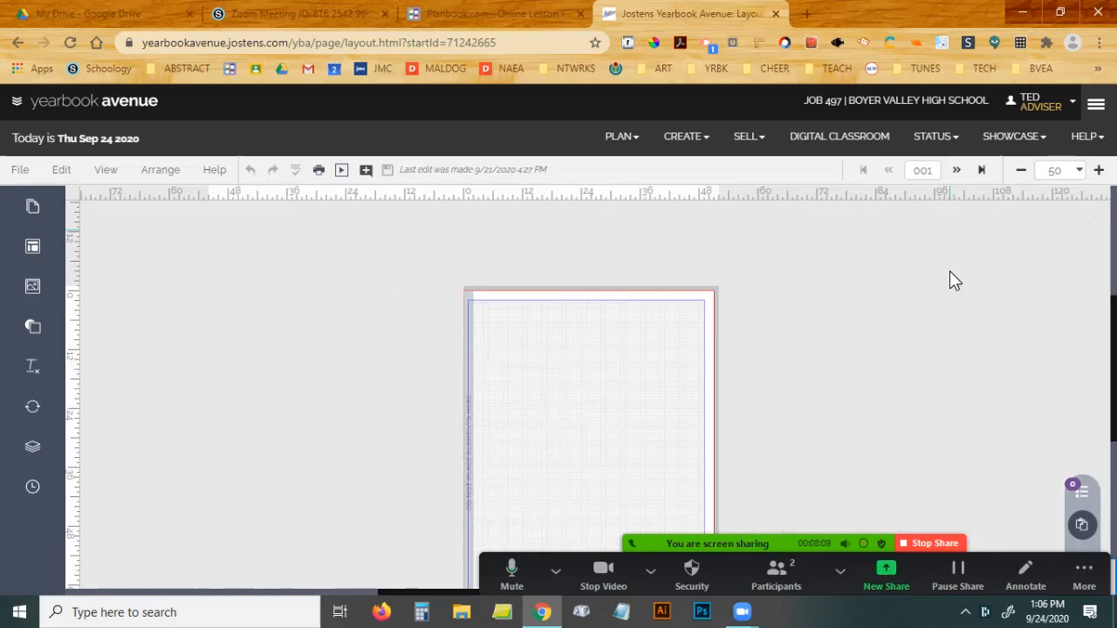
View the 002–003 spread, go back to page 001, and show the yearbook's page thumbnails.
{"action": "left_click", "coordinate": [956, 169]}
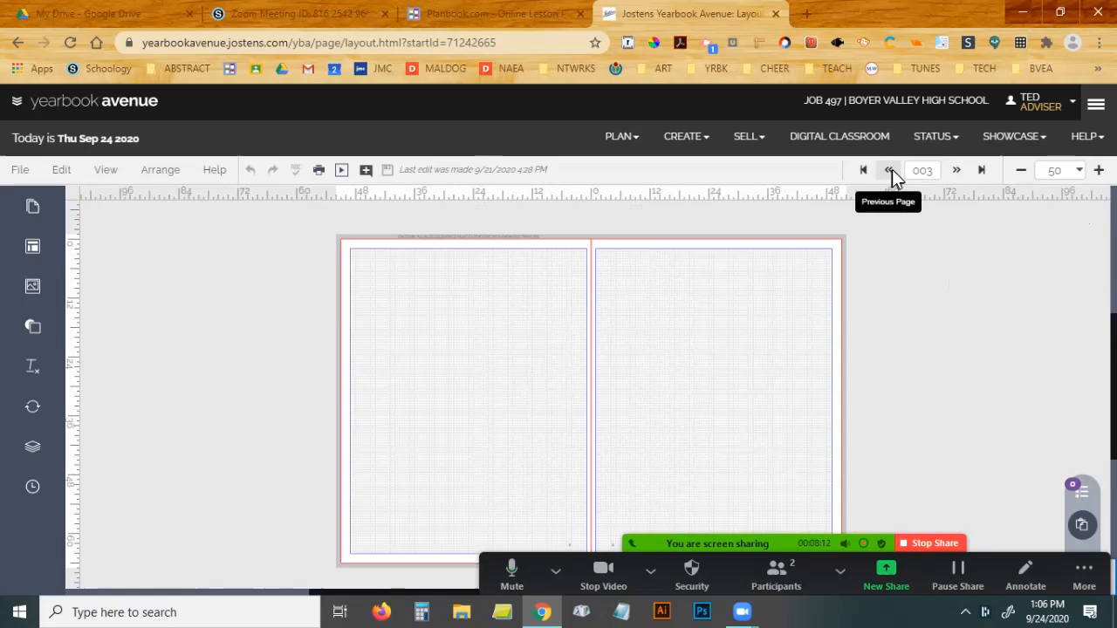
{"action": "left_click", "coordinate": [889, 169]}
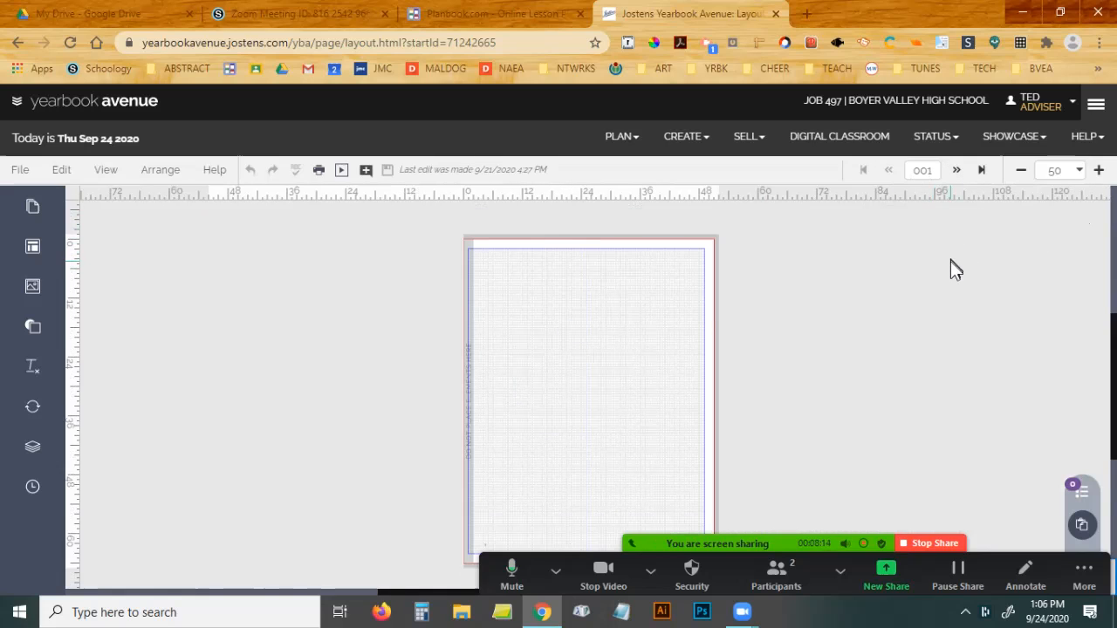
{"action": "left_click", "coordinate": [34, 209]}
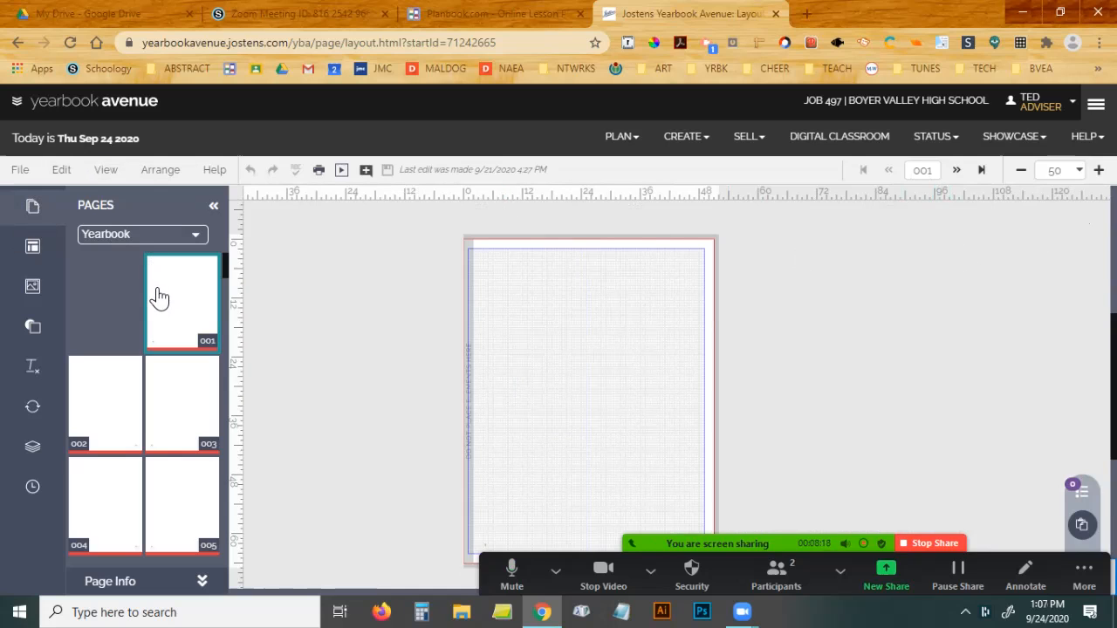
Show the Ambition design templates next to page 001.
{"action": "left_click", "coordinate": [33, 248]}
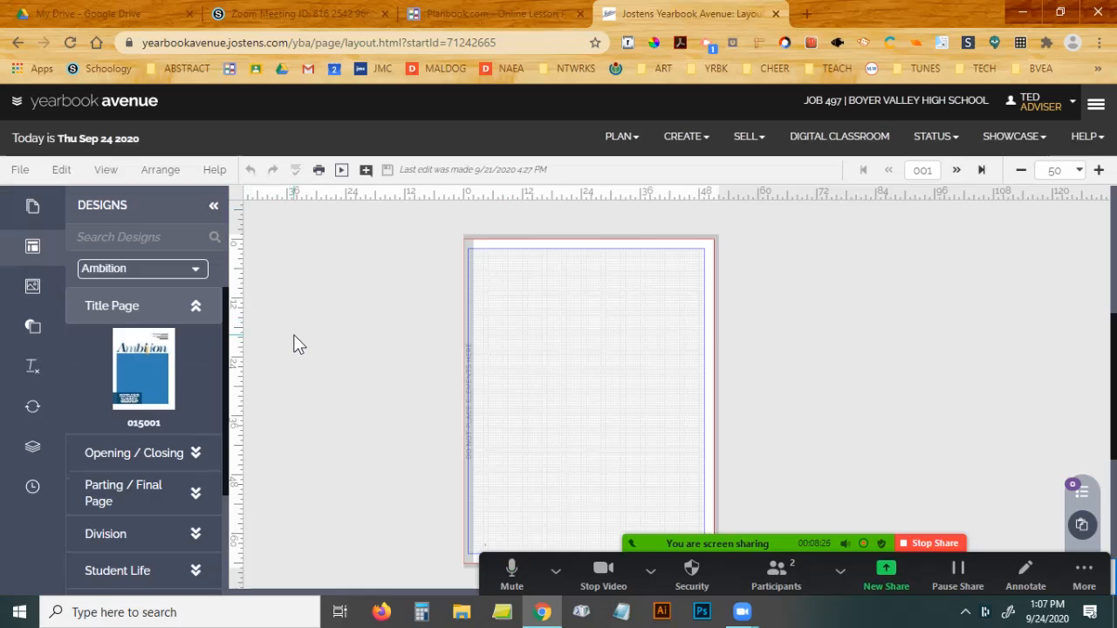
{"action": "scroll", "coordinate": [157, 383], "scroll_direction": "down", "scroll_amount": 2}
{"action": "scroll", "coordinate": [159, 392], "scroll_direction": "up", "scroll_amount": 2}
{"action": "scroll", "coordinate": [336, 373], "scroll_direction": "down", "scroll_amount": 1}
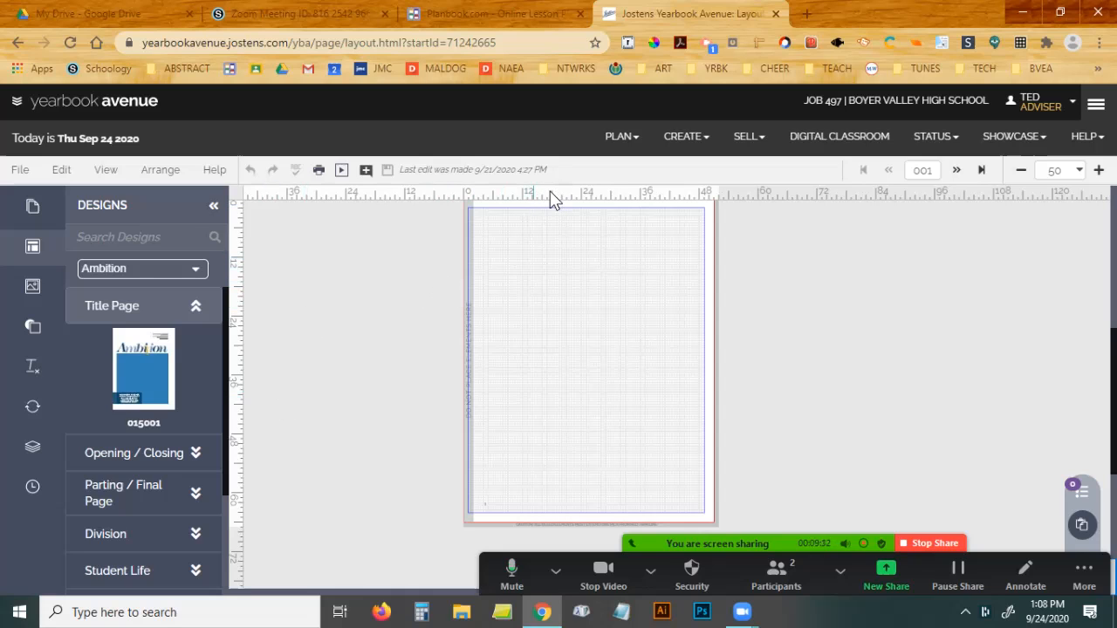
Place two horizontal ruler guides on page 001, about one third and two thirds of the way down.
{"action": "left_click_drag", "start_coordinate": [549, 189], "coordinate": [545, 305]}
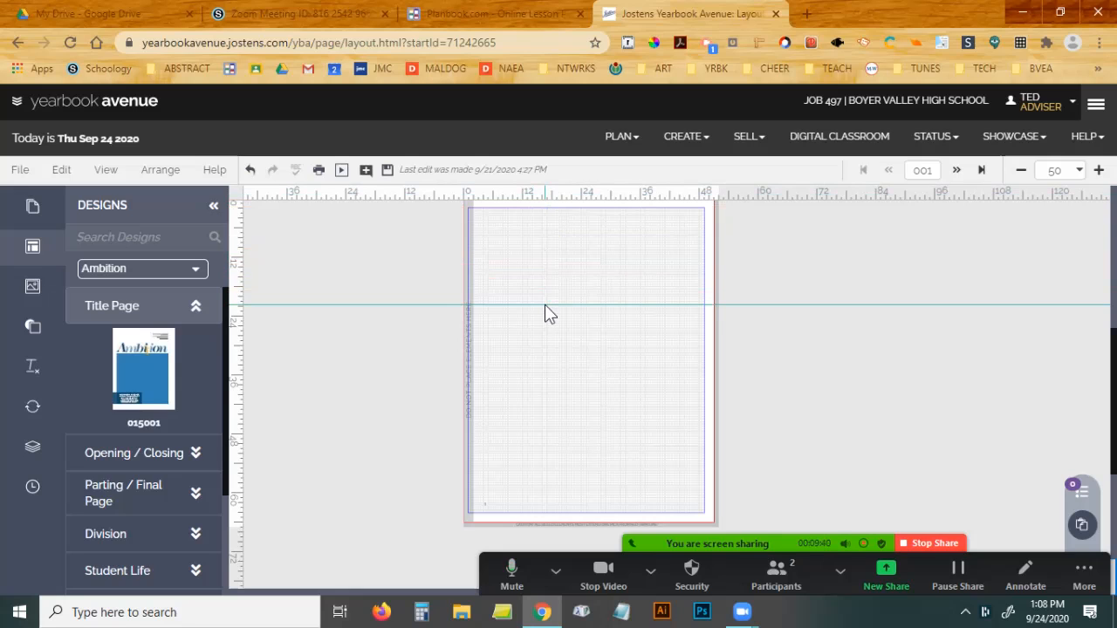
{"action": "left_click_drag", "start_coordinate": [572, 197], "coordinate": [555, 420]}
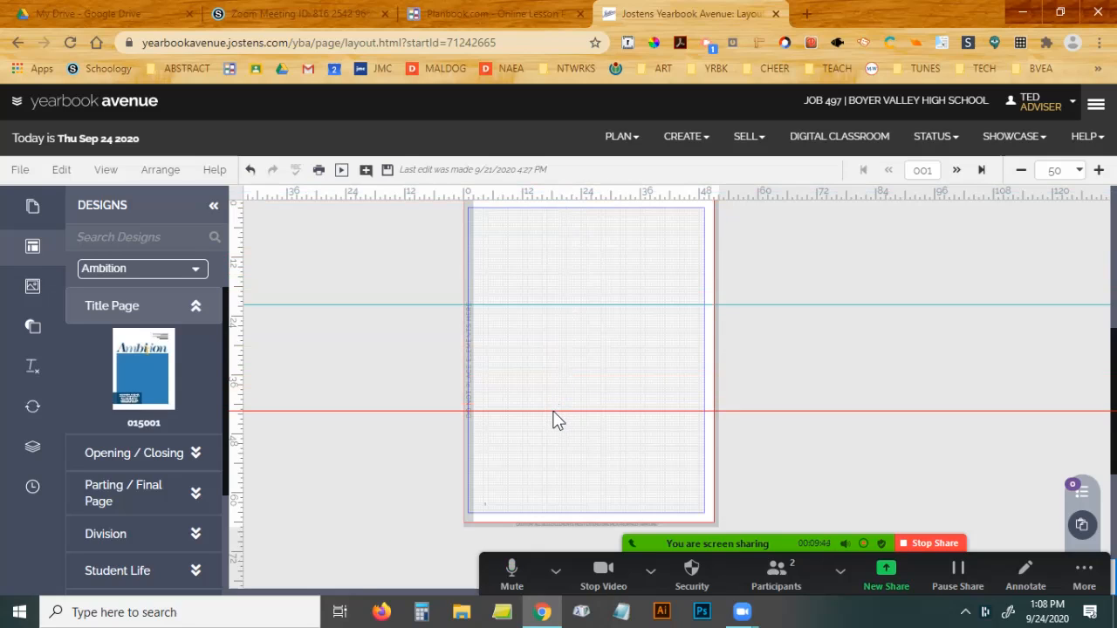
{"action": "left_click_drag", "start_coordinate": [553, 411], "coordinate": [554, 410]}
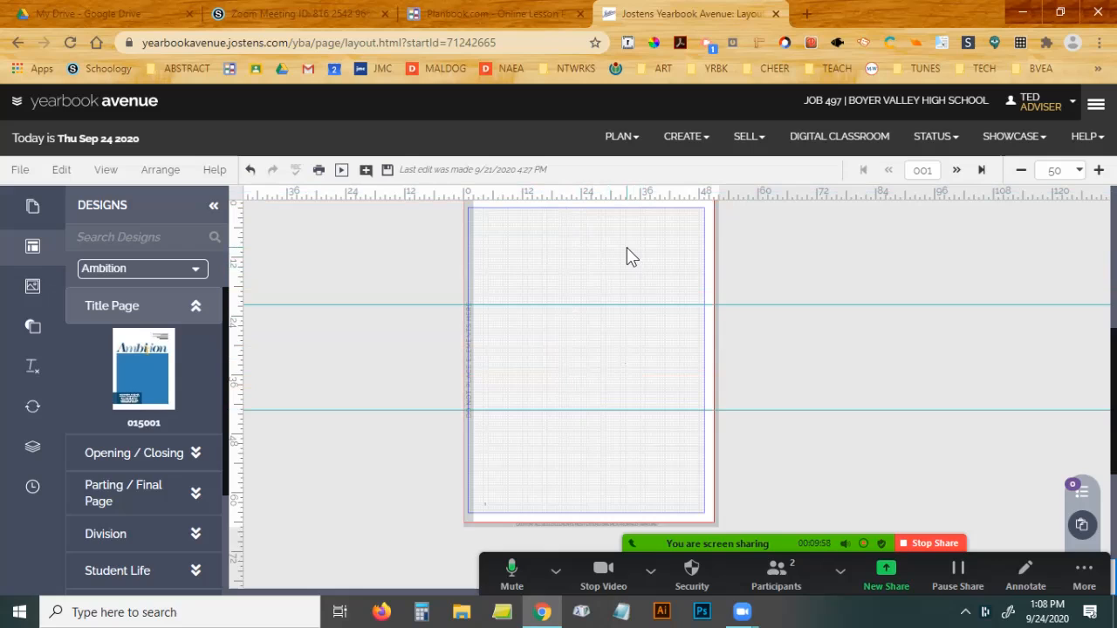
{"action": "left_click", "coordinate": [581, 305]}
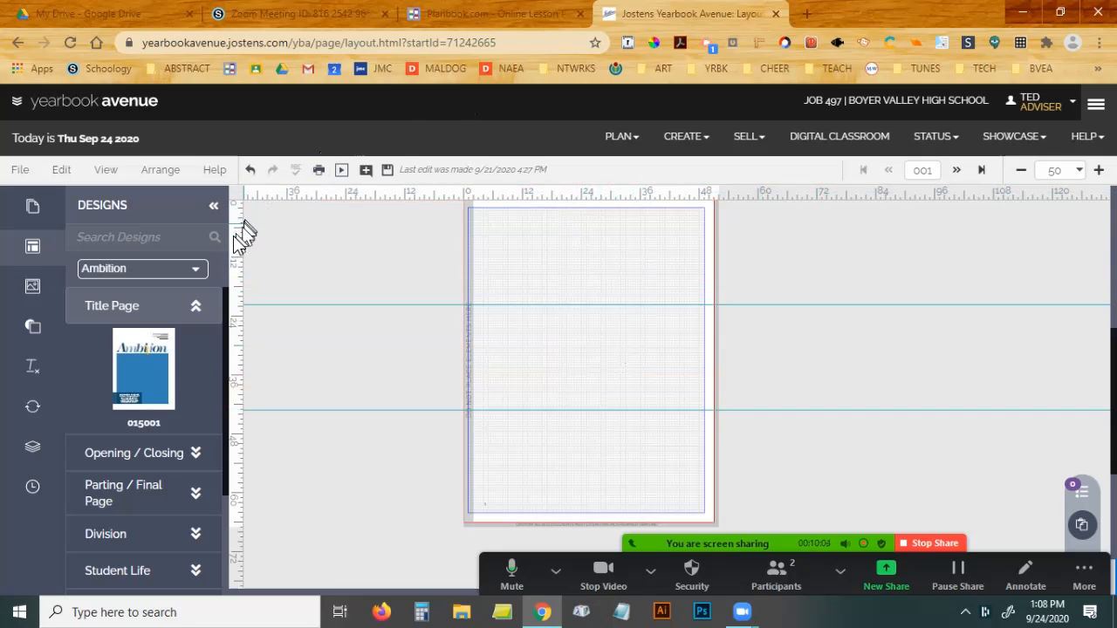
Place two vertical ruler guides on page 001, about one third and two thirds of the way across.
{"action": "left_click_drag", "start_coordinate": [238, 243], "coordinate": [292, 253]}
{"action": "left_click_drag", "start_coordinate": [366, 260], "coordinate": [550, 292]}
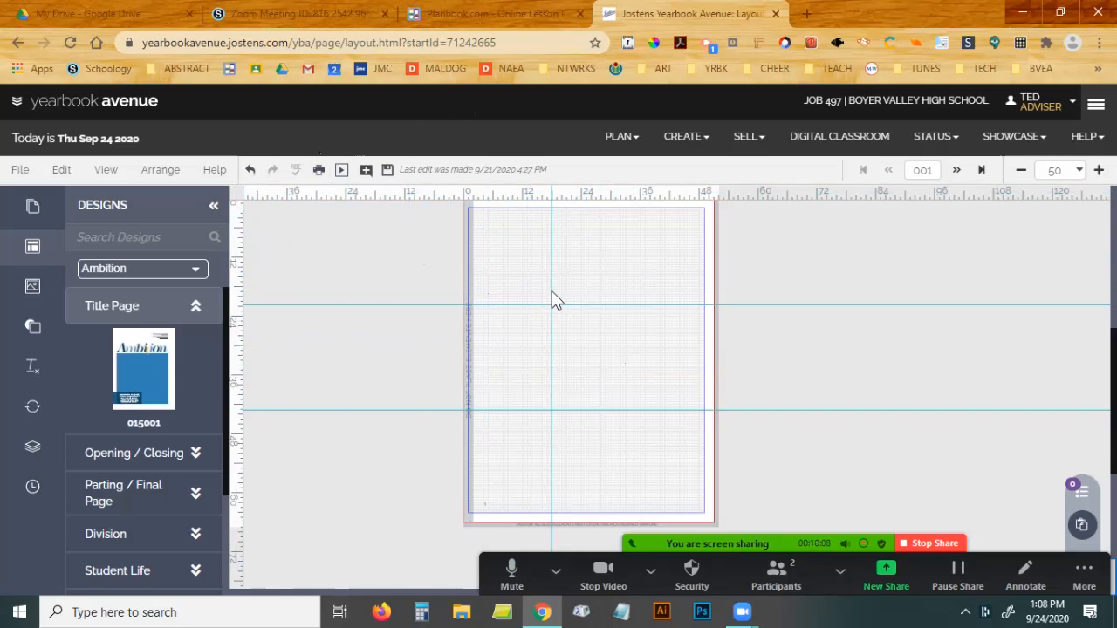
{"action": "left_click_drag", "start_coordinate": [232, 269], "coordinate": [630, 300]}
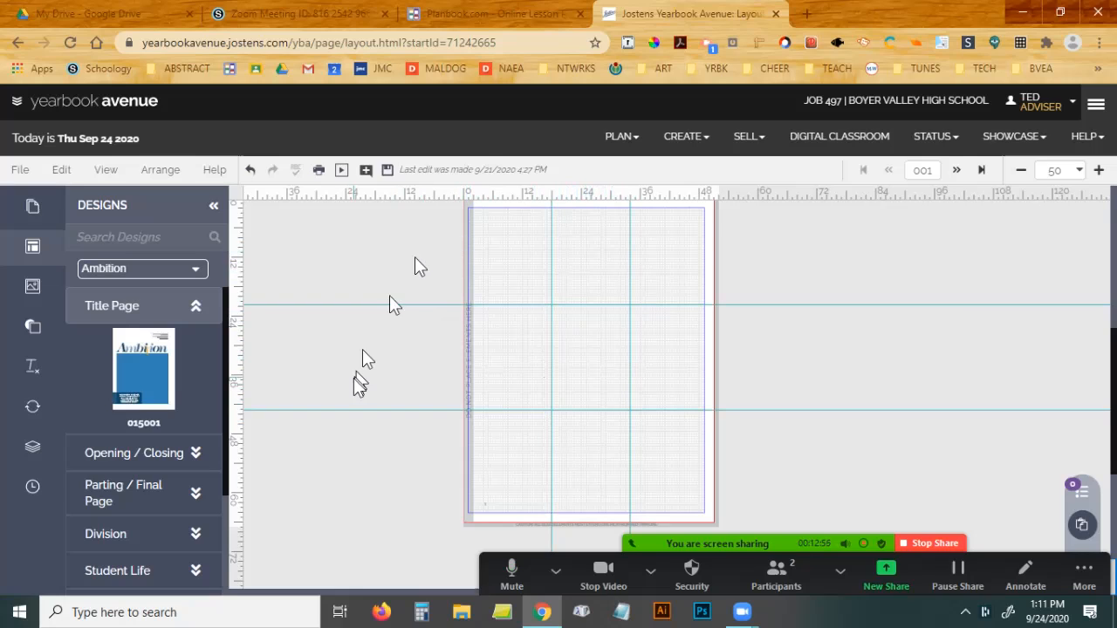
Look through the 2019-20 Spring & Summer images and the image frame shapes in the art library.
{"action": "left_click", "coordinate": [33, 286]}
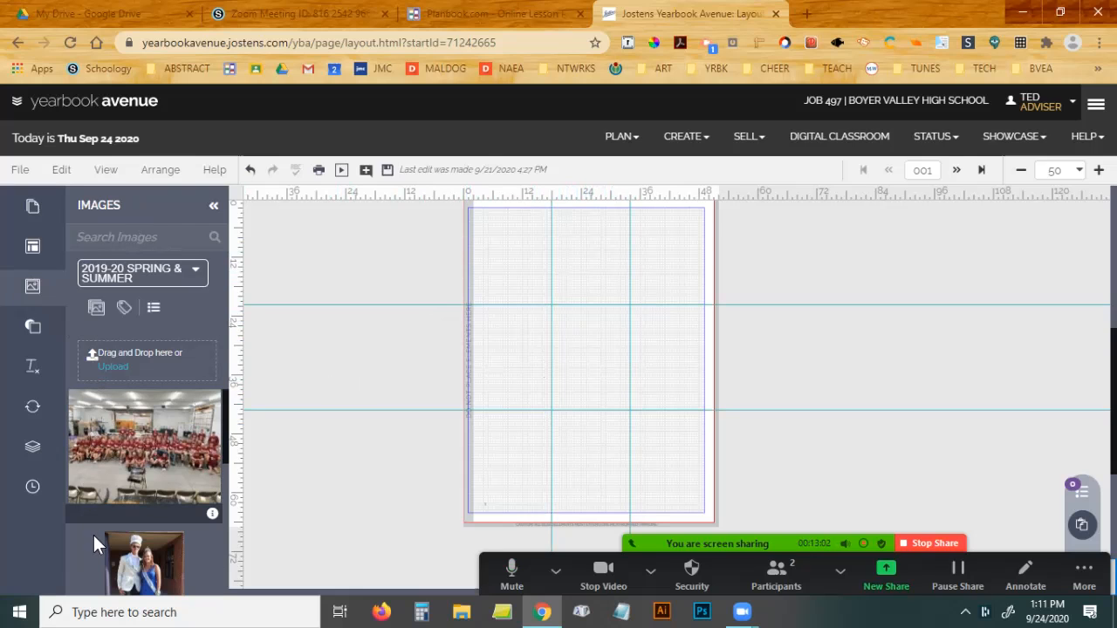
{"action": "left_click", "coordinate": [34, 328]}
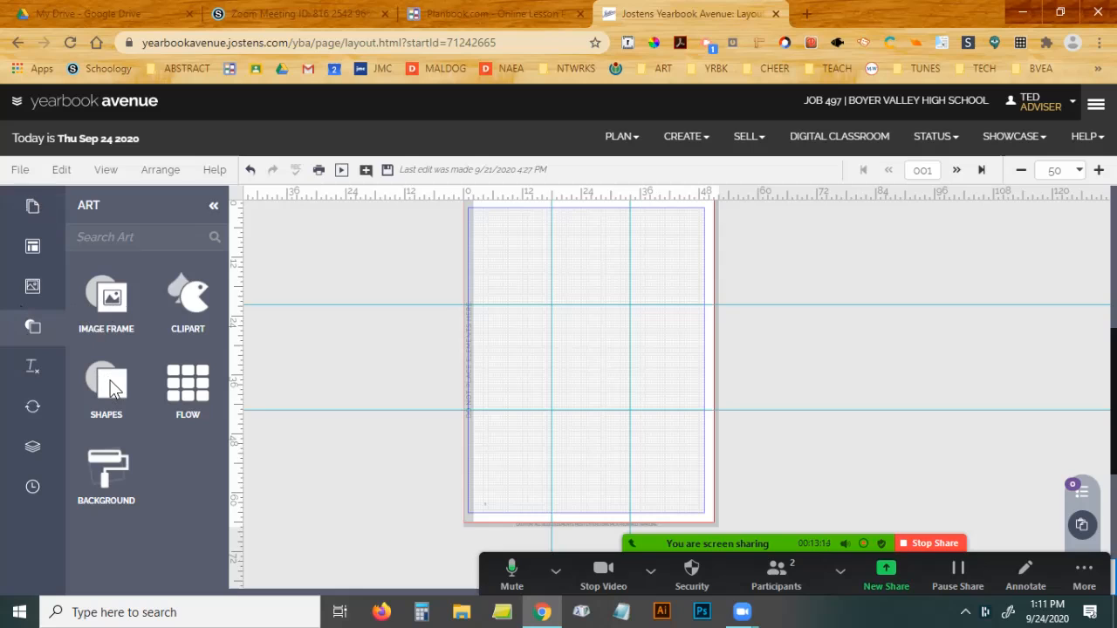
{"action": "left_click_drag", "start_coordinate": [112, 386], "coordinate": [526, 380]}
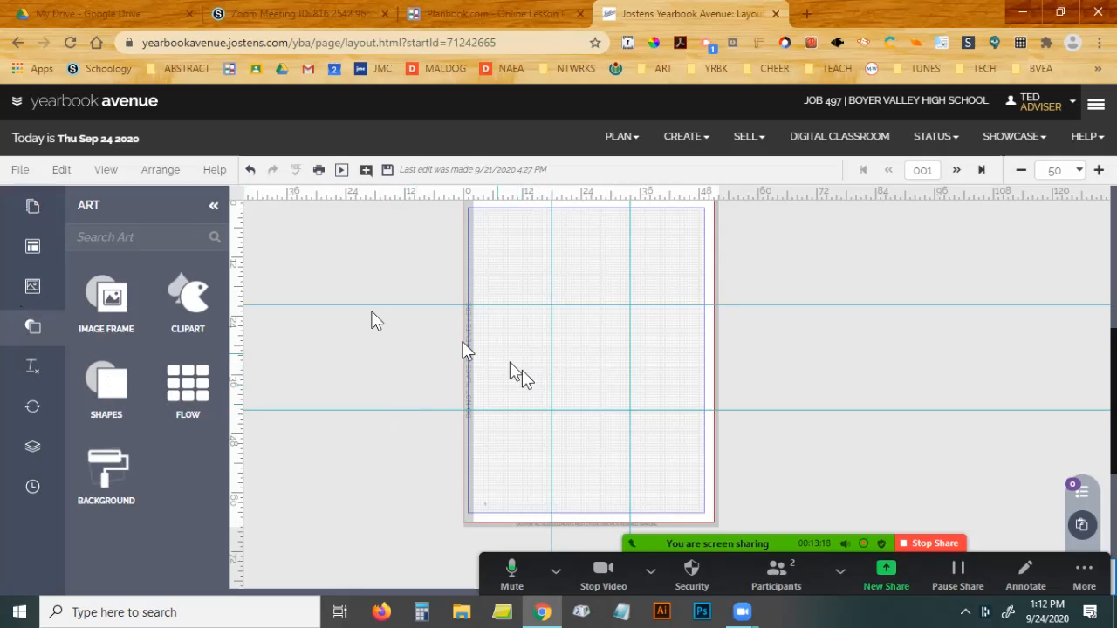
{"action": "left_click", "coordinate": [110, 301]}
{"action": "scroll", "coordinate": [145, 477], "scroll_direction": "down", "scroll_amount": 5}
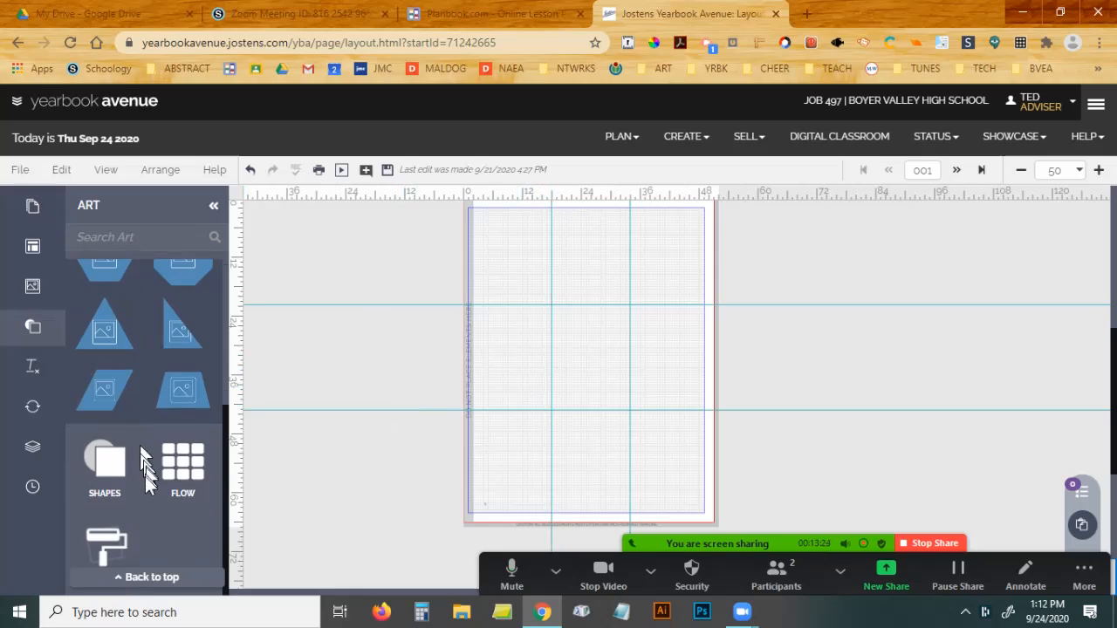
{"action": "scroll", "coordinate": [163, 510], "scroll_direction": "up", "scroll_amount": 5}
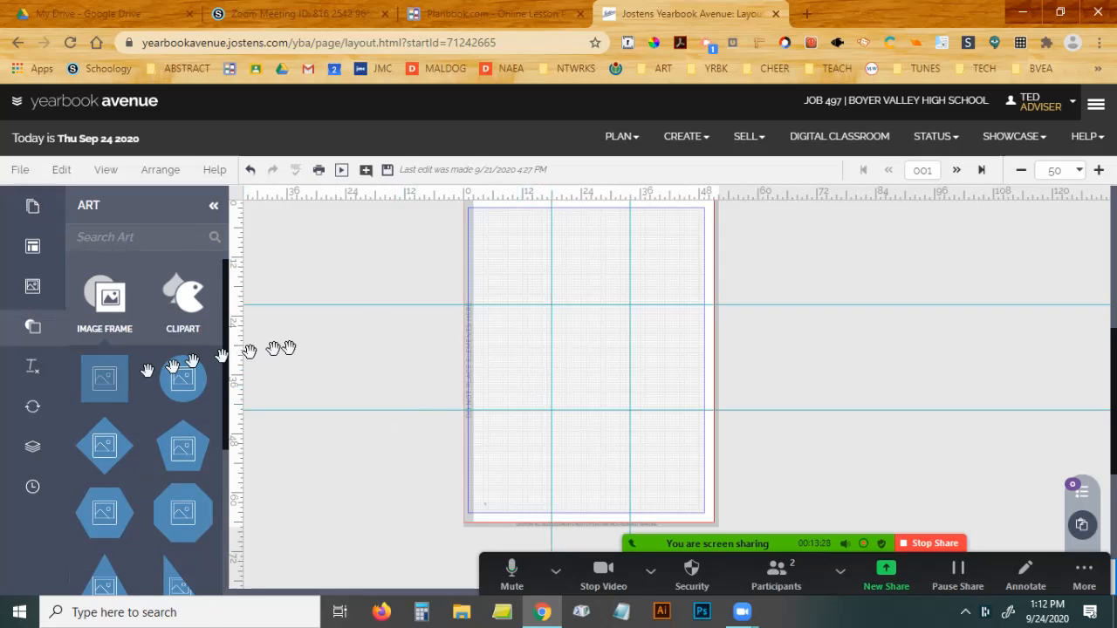
{"action": "left_click_drag", "start_coordinate": [288, 348], "coordinate": [584, 367]}
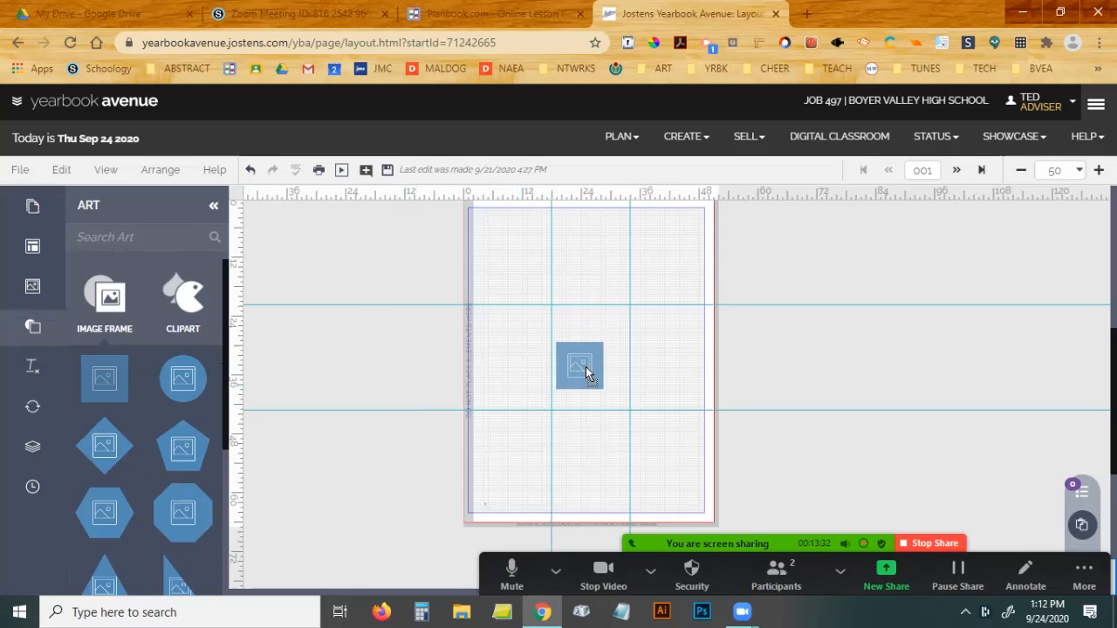
{"action": "left_click_drag", "start_coordinate": [585, 371], "coordinate": [111, 375]}
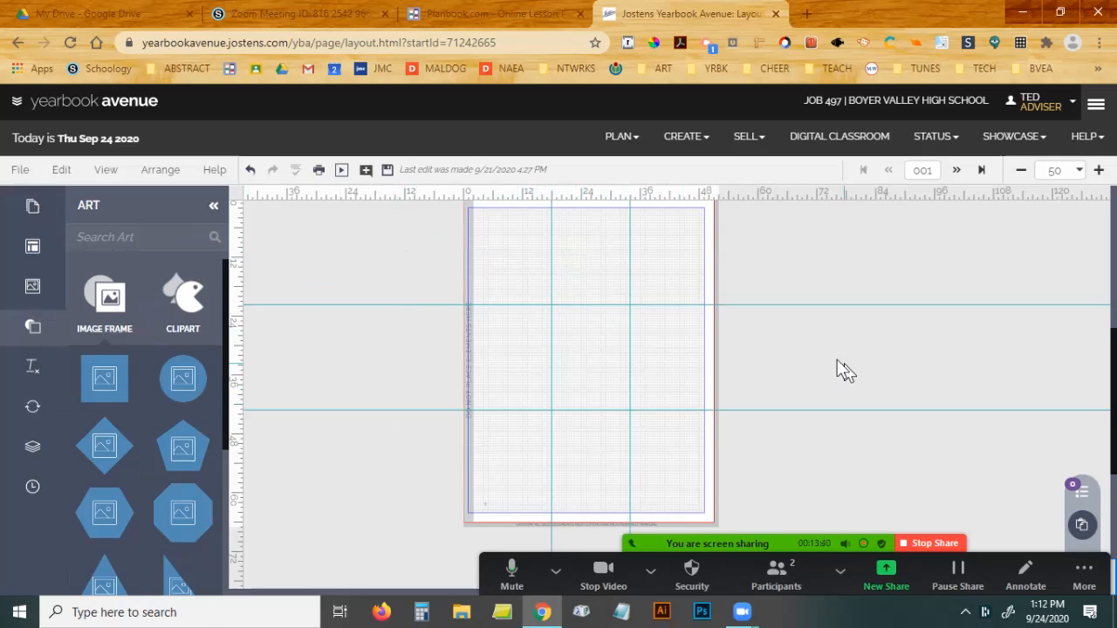
Add a third horizontal guide midway down page 001 and spread the other two outward to divide the page height into quarters.
{"action": "left_click_drag", "start_coordinate": [381, 192], "coordinate": [399, 356]}
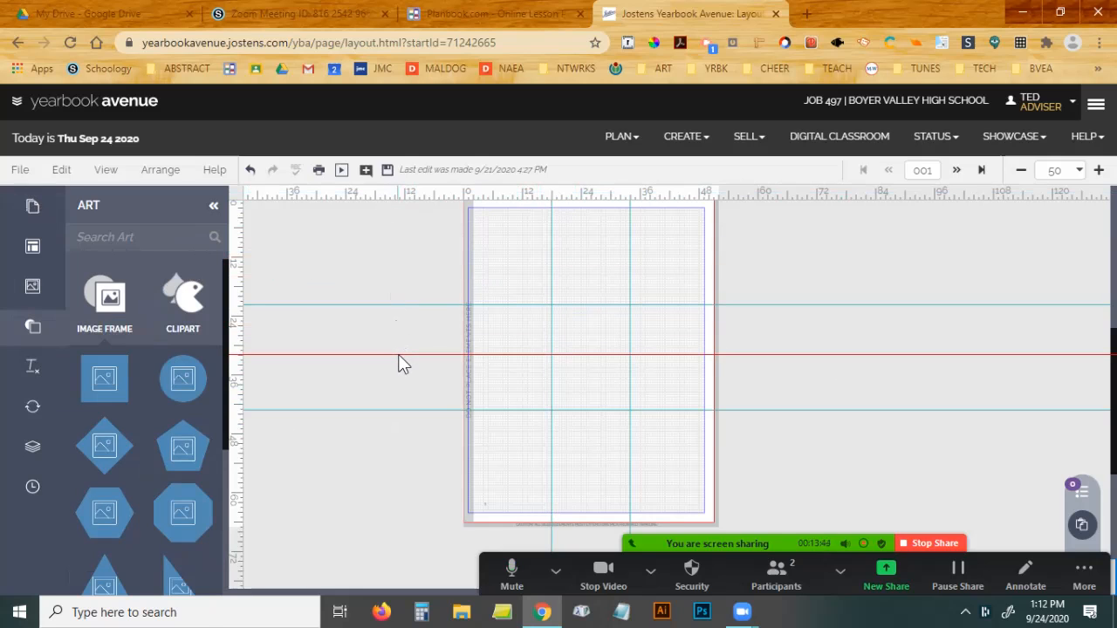
{"action": "left_click_drag", "start_coordinate": [399, 364], "coordinate": [398, 361]}
{"action": "left_click_drag", "start_coordinate": [408, 305], "coordinate": [411, 282]}
{"action": "left_click_drag", "start_coordinate": [407, 410], "coordinate": [405, 433]}
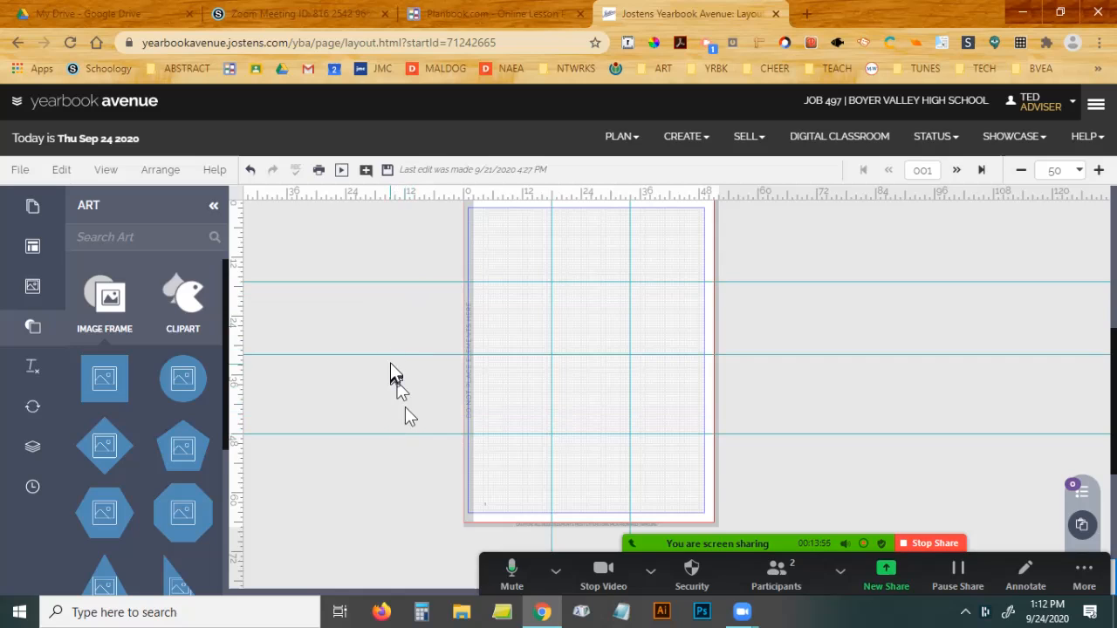
{"action": "left_click_drag", "start_coordinate": [404, 354], "coordinate": [404, 360]}
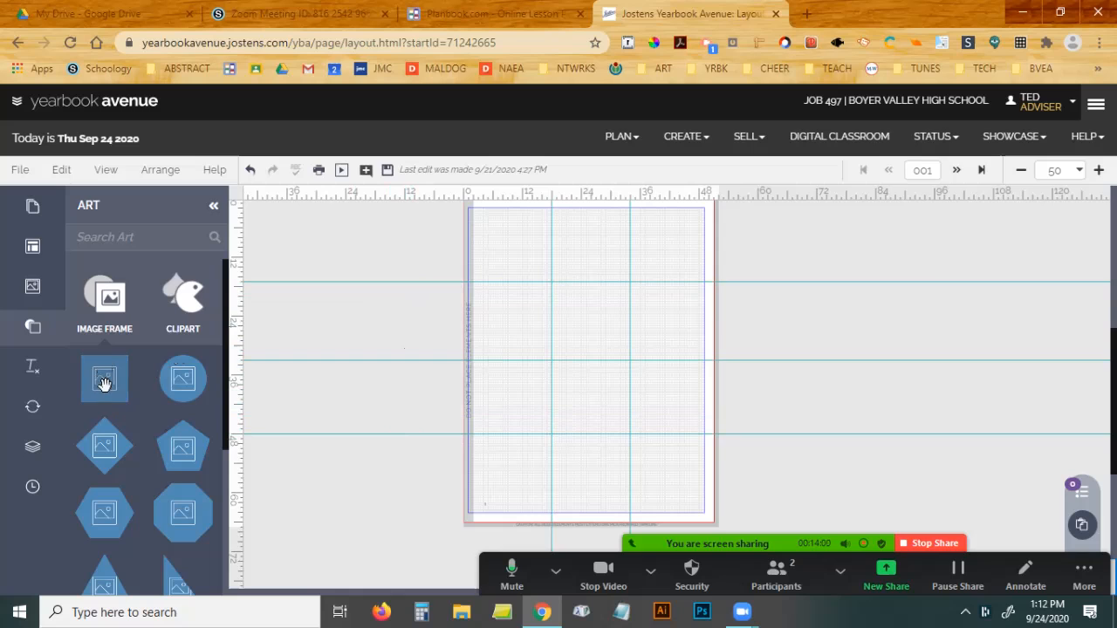
Place a square image frame in the upper-left section of page 001, inside the page margin.
{"action": "left_click_drag", "start_coordinate": [104, 384], "coordinate": [523, 270]}
{"action": "left_click", "coordinate": [369, 324]}
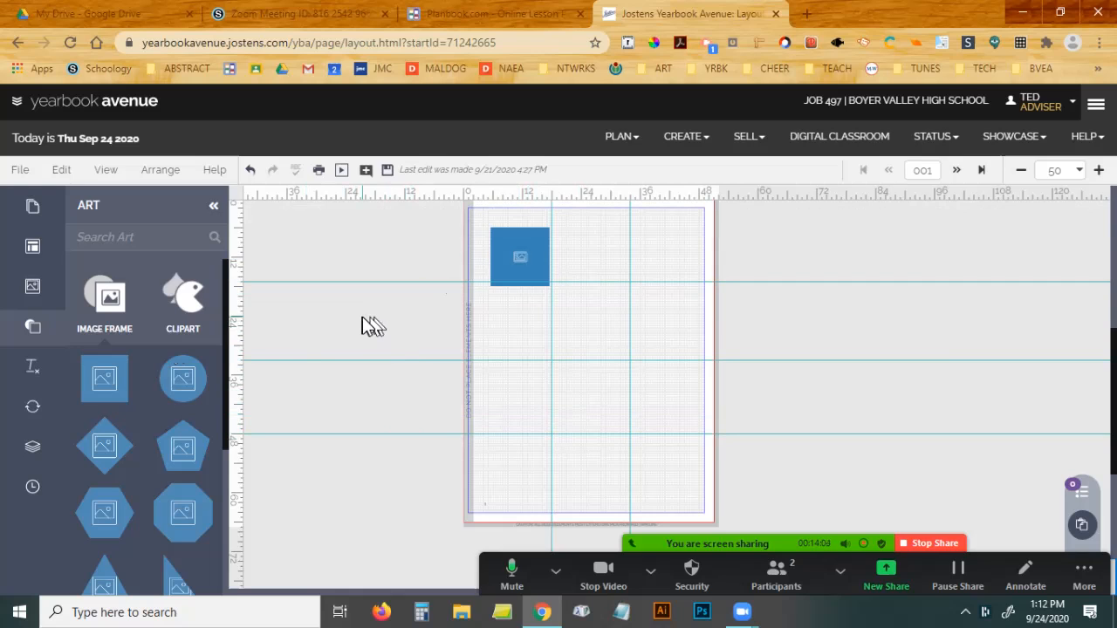
{"action": "left_click", "coordinate": [506, 247]}
{"action": "left_click", "coordinate": [382, 253]}
{"action": "left_click_drag", "start_coordinate": [512, 248], "coordinate": [507, 238]}
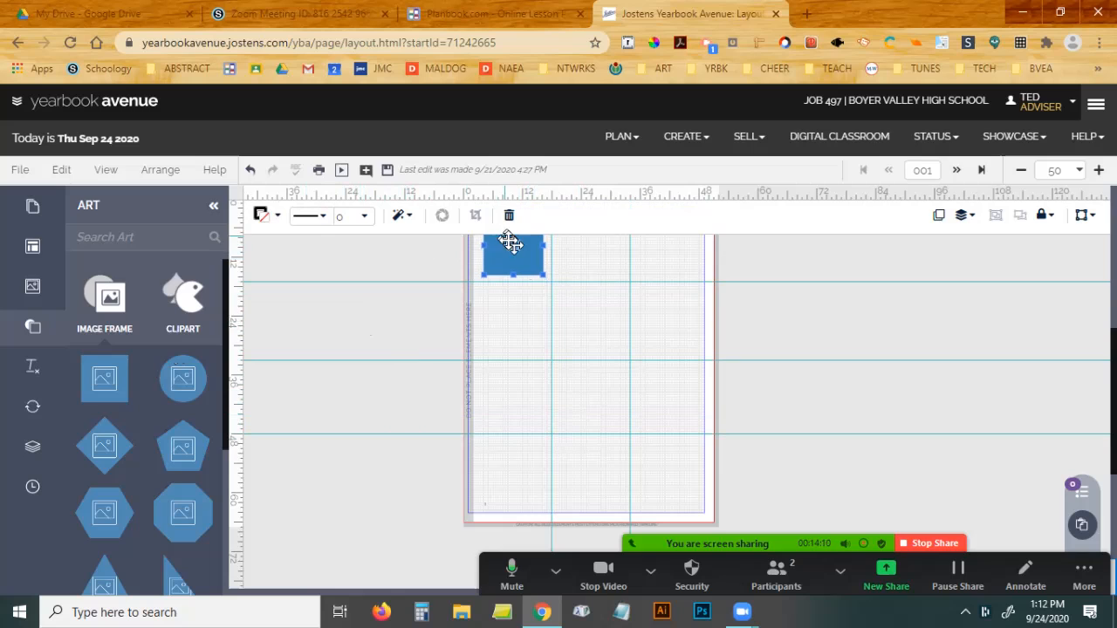
Enlarge the image frame into a tall rectangle reaching down to the middle horizontal guide and past the first vertical guide.
{"action": "scroll", "coordinate": [844, 324], "scroll_direction": "up", "scroll_amount": 1}
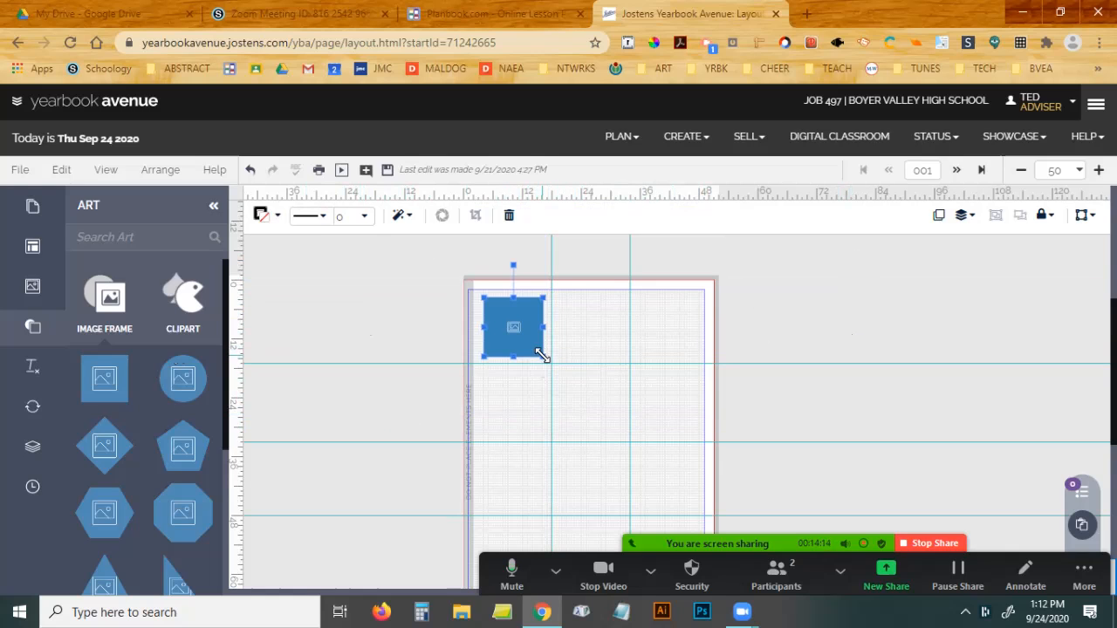
{"action": "left_click_drag", "start_coordinate": [543, 356], "coordinate": [575, 441]}
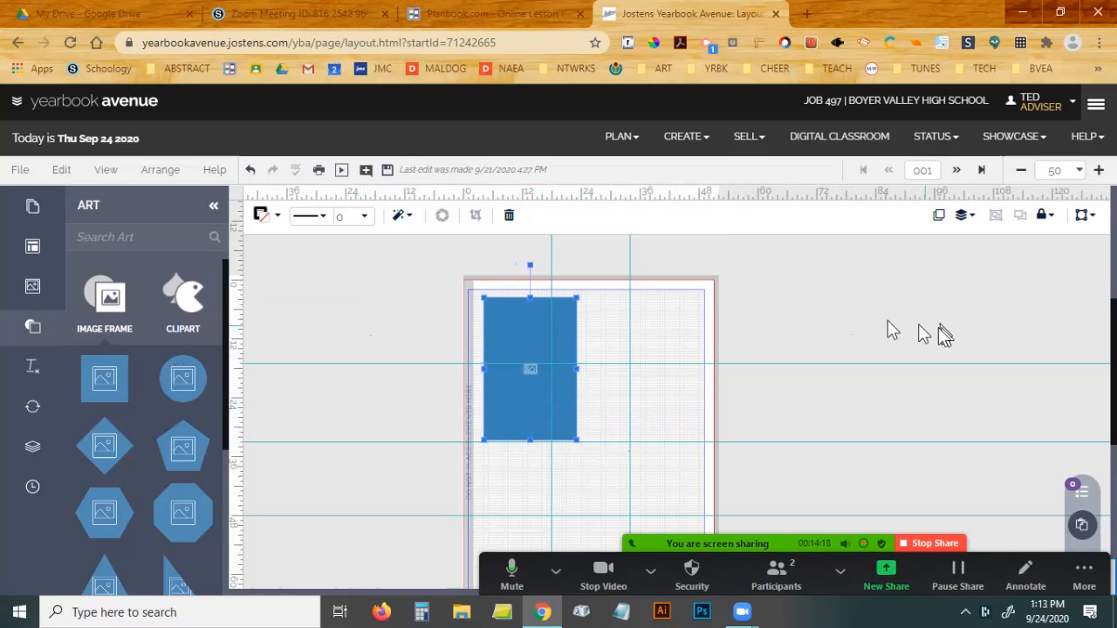
{"action": "scroll", "coordinate": [862, 311], "scroll_direction": "down", "scroll_amount": 1}
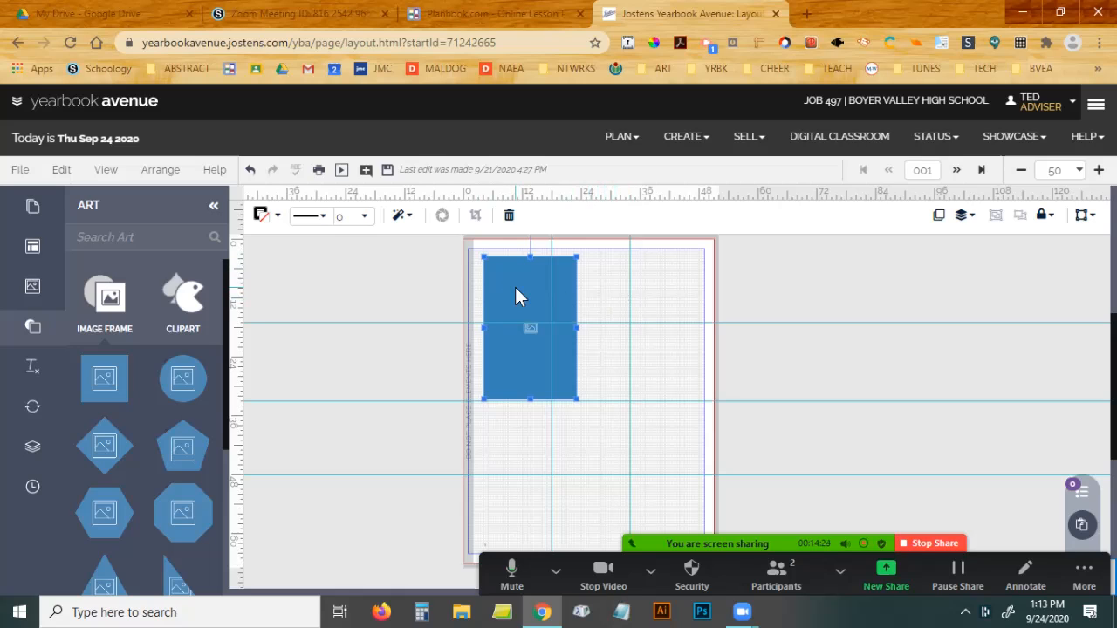
{"action": "key", "text": "Right"}
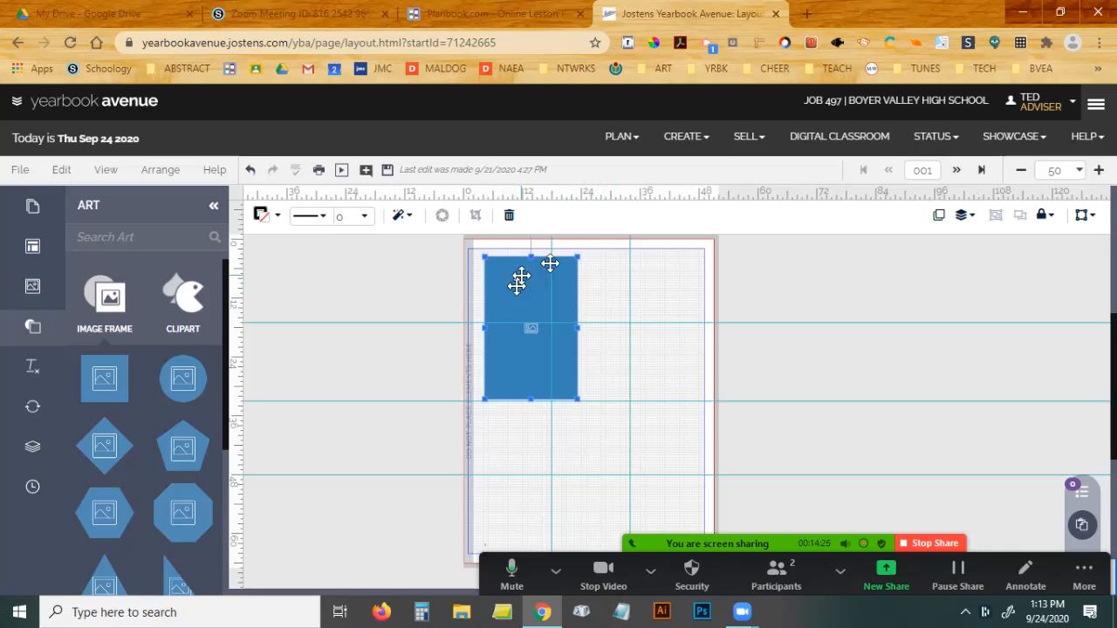
{"action": "left_click", "coordinate": [807, 283]}
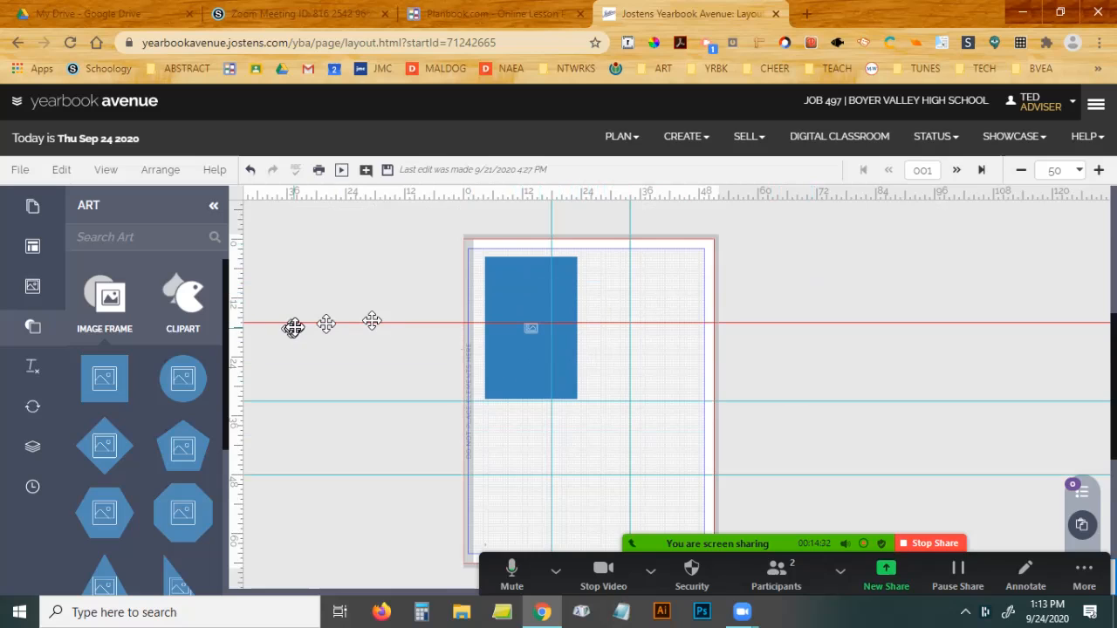
Place a second image frame as a wide rectangle against the right margin, leaving a narrow gap beside the tall frame.
{"action": "left_click_drag", "start_coordinate": [95, 381], "coordinate": [703, 331]}
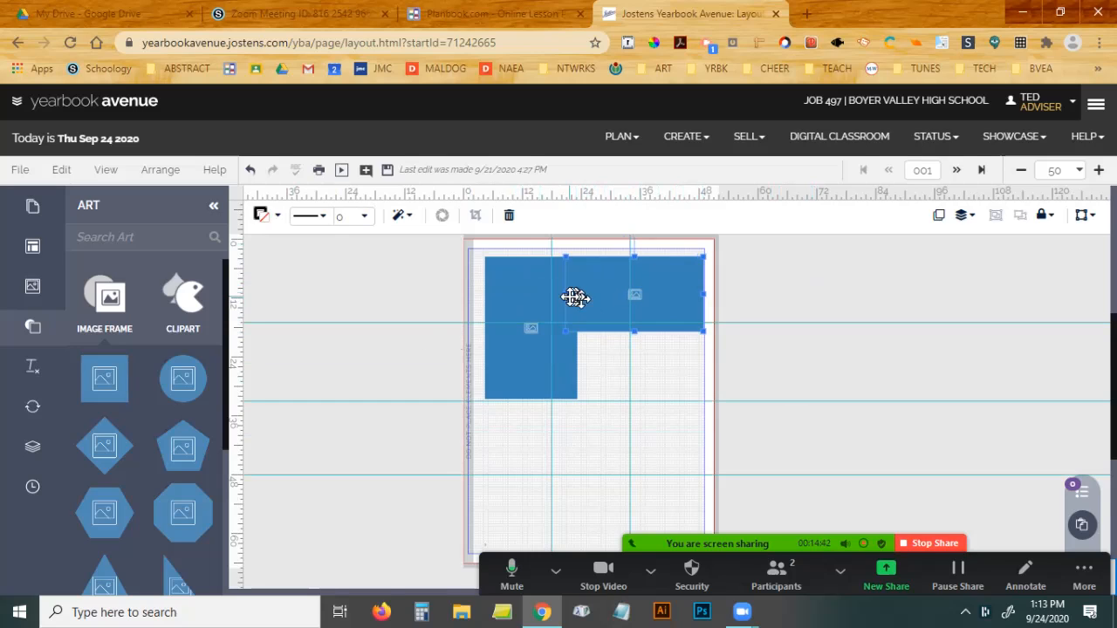
{"action": "left_click_drag", "start_coordinate": [567, 295], "coordinate": [595, 295]}
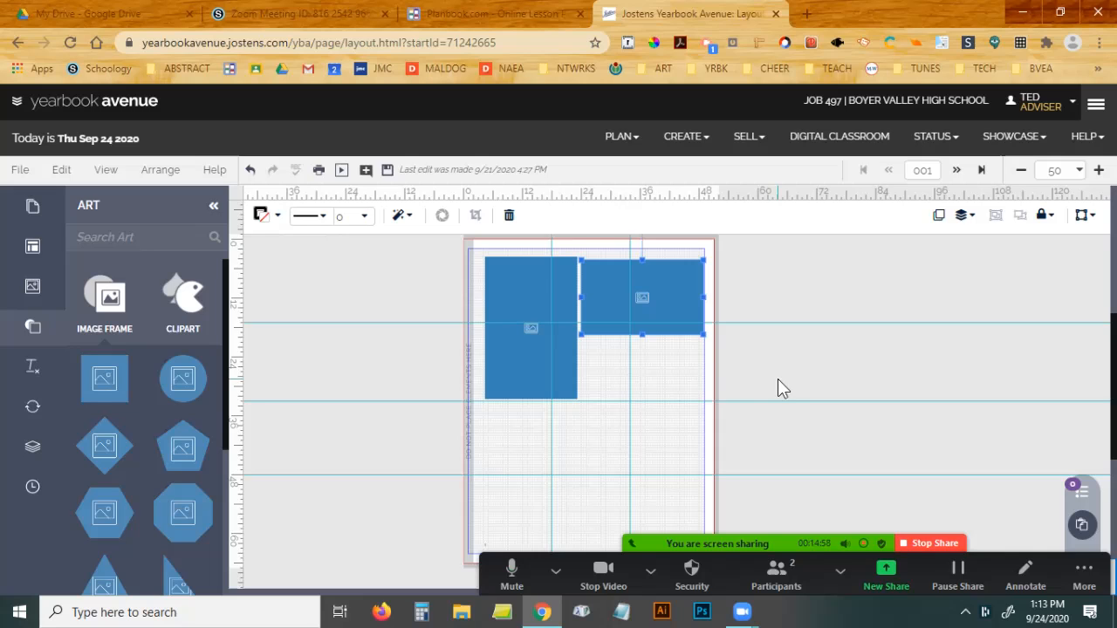
Delete the tall image frame from the upper-left part of page 001.
{"action": "left_click_drag", "start_coordinate": [517, 293], "coordinate": [480, 296]}
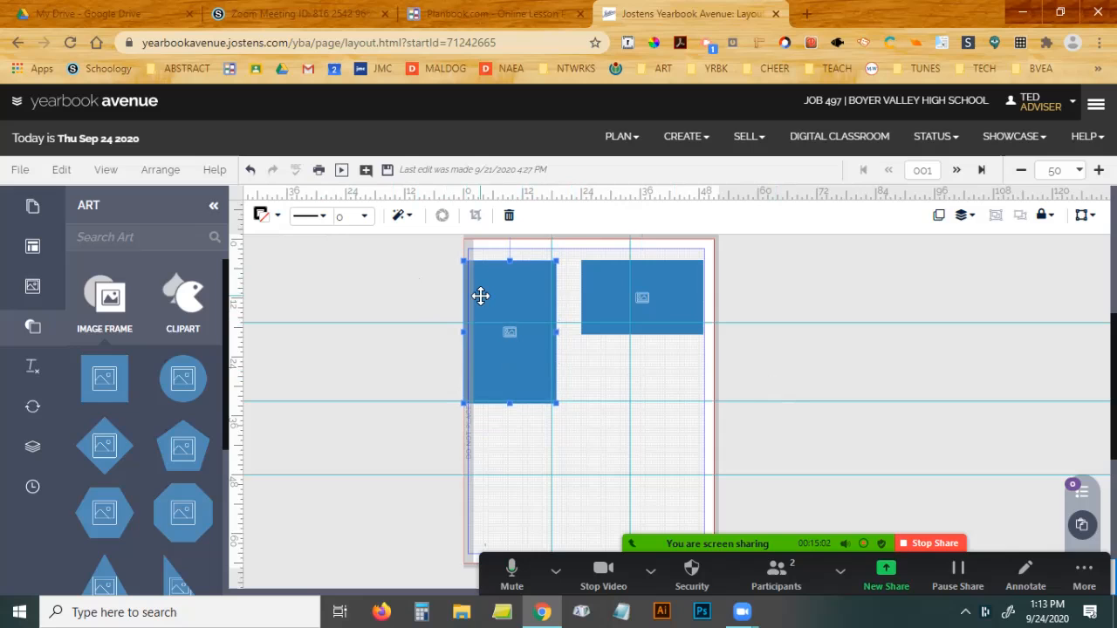
{"action": "key", "text": "Delete"}
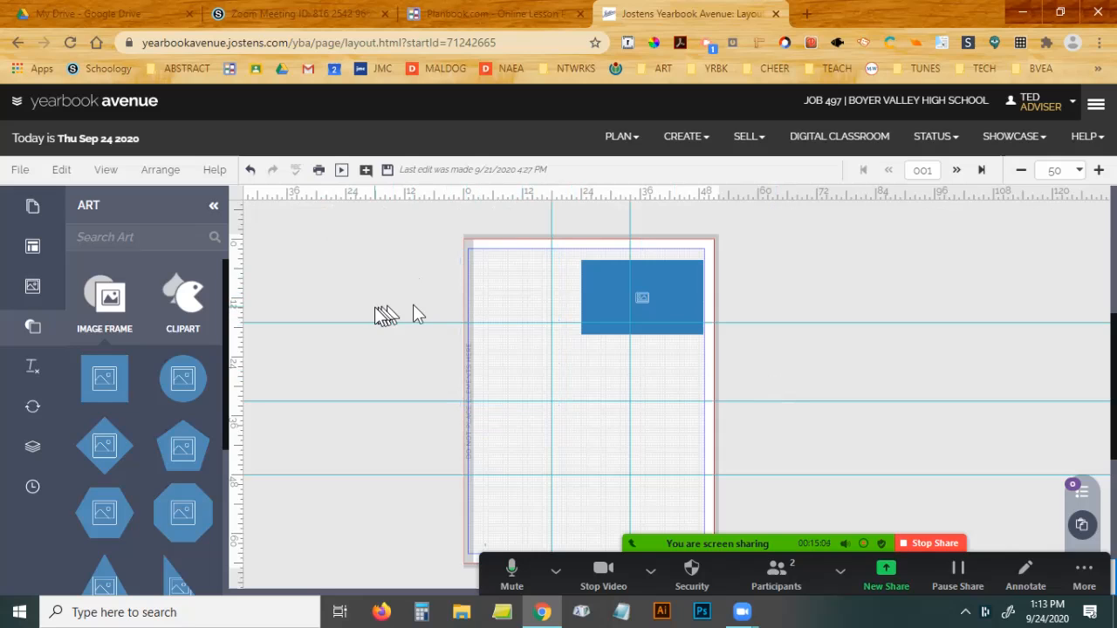
Narrow the remaining wide image frame from its inner edge and shift it slightly up, keeping it against the right margin.
{"action": "left_click", "coordinate": [595, 291]}
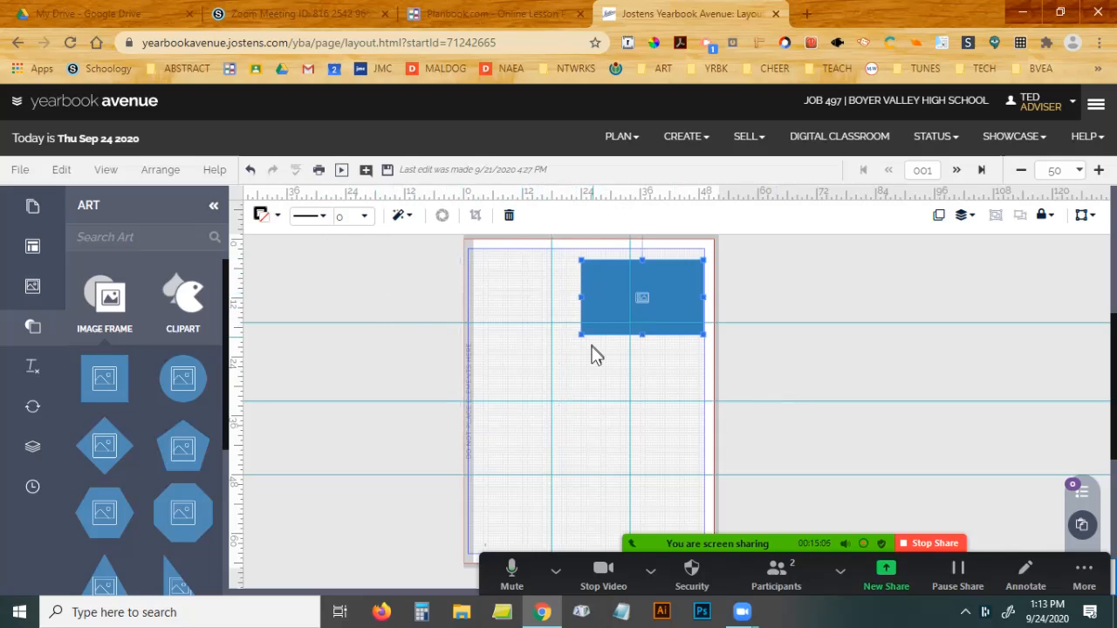
{"action": "left_click_drag", "start_coordinate": [579, 333], "coordinate": [602, 294]}
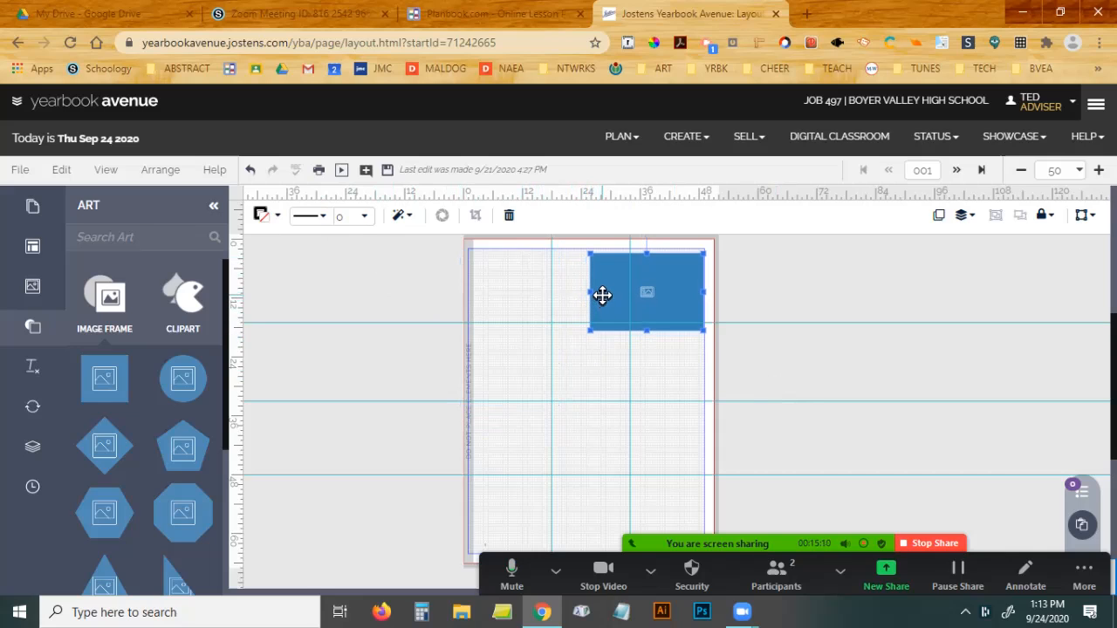
{"action": "left_click", "coordinate": [324, 290]}
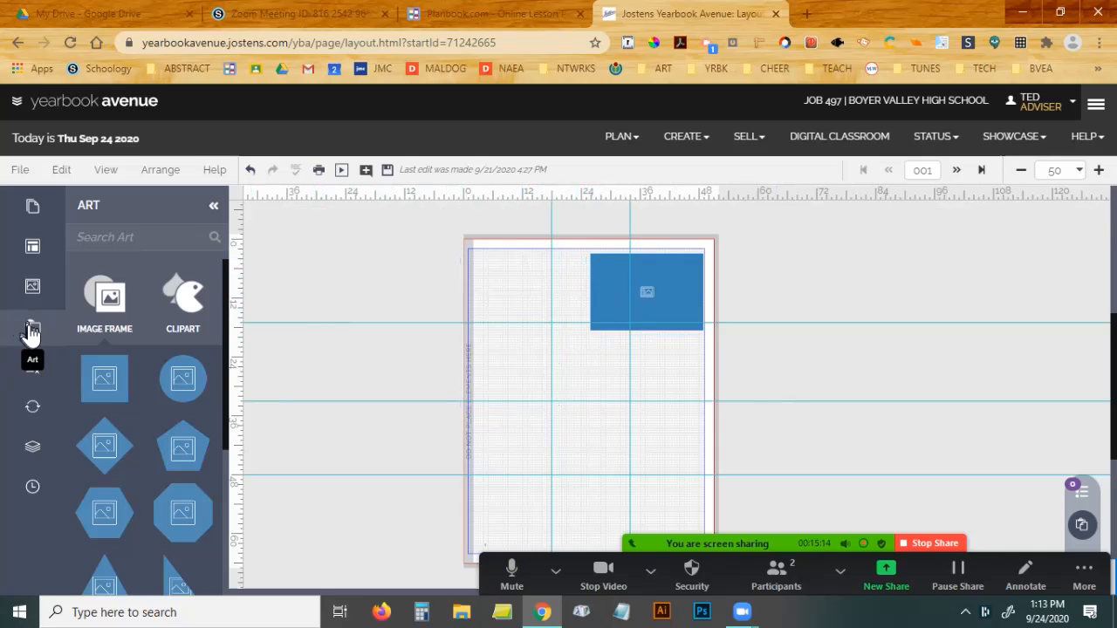
Add a square shape in the page's upper-left area and size it as a tall grey block just beside the wide image frame.
{"action": "scroll", "coordinate": [138, 357], "scroll_direction": "down", "scroll_amount": 3}
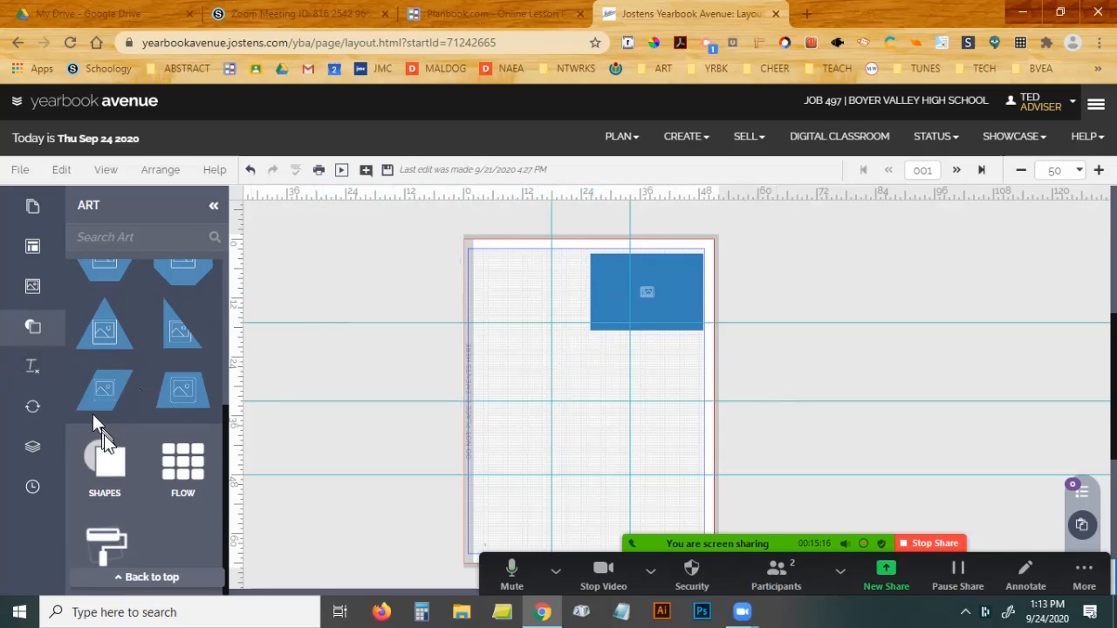
{"action": "left_click", "coordinate": [100, 459]}
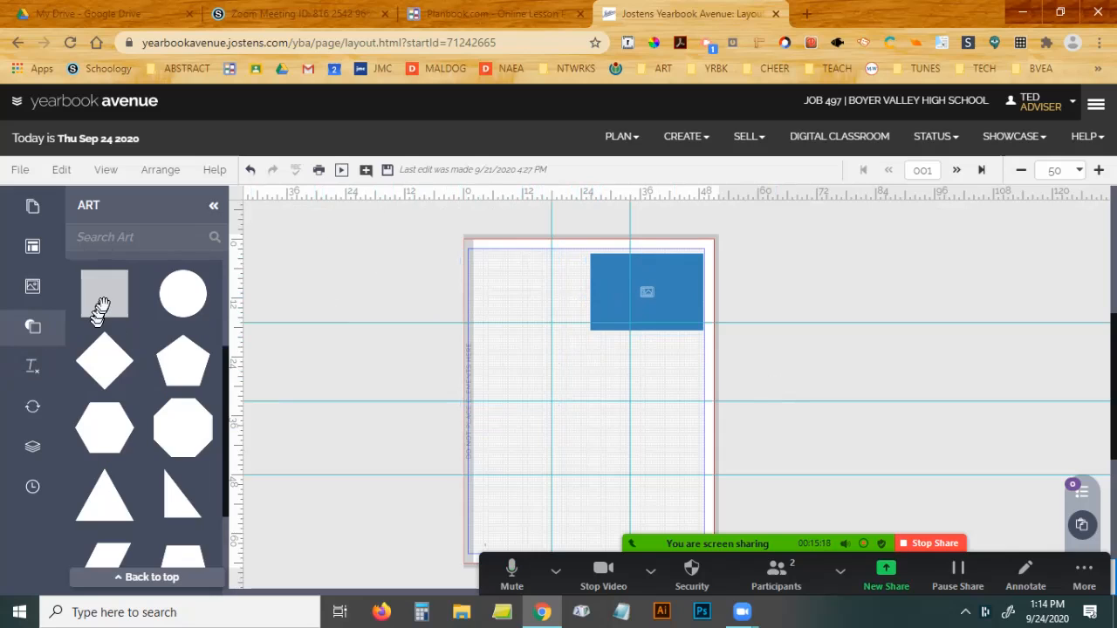
{"action": "left_click_drag", "start_coordinate": [103, 302], "coordinate": [584, 394]}
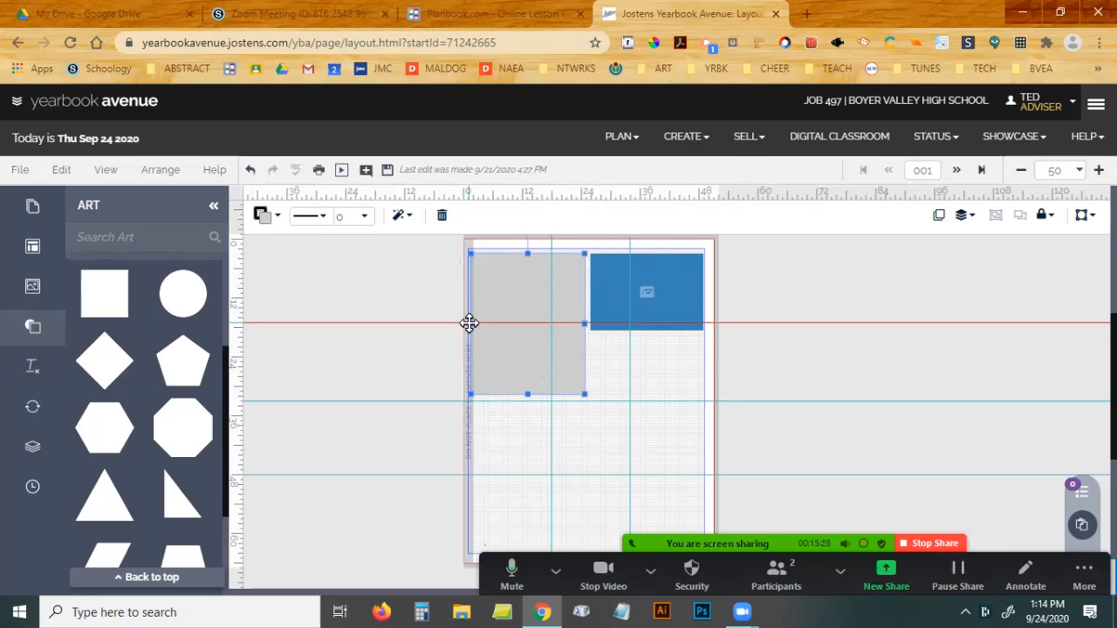
{"action": "left_click", "coordinate": [470, 324]}
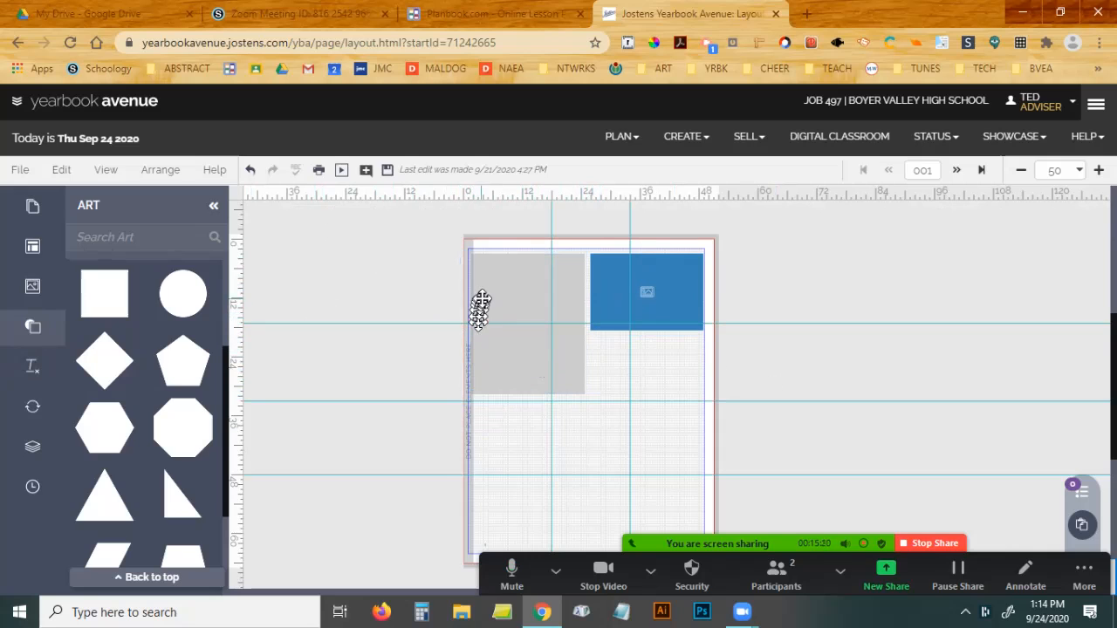
{"action": "left_click", "coordinate": [501, 290]}
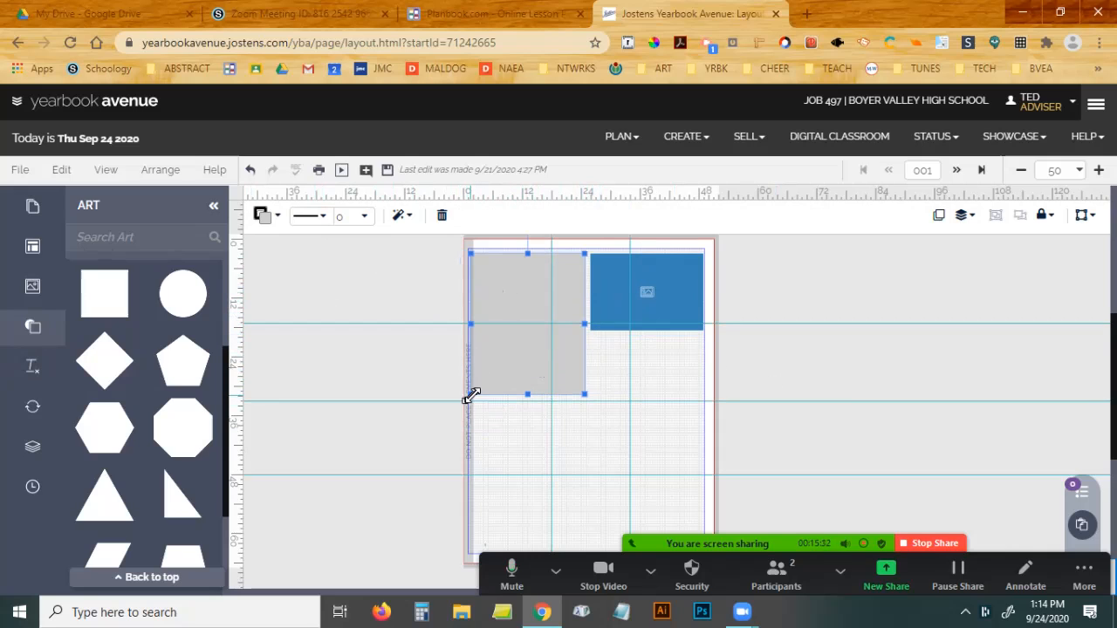
{"action": "left_click_drag", "start_coordinate": [471, 395], "coordinate": [481, 395]}
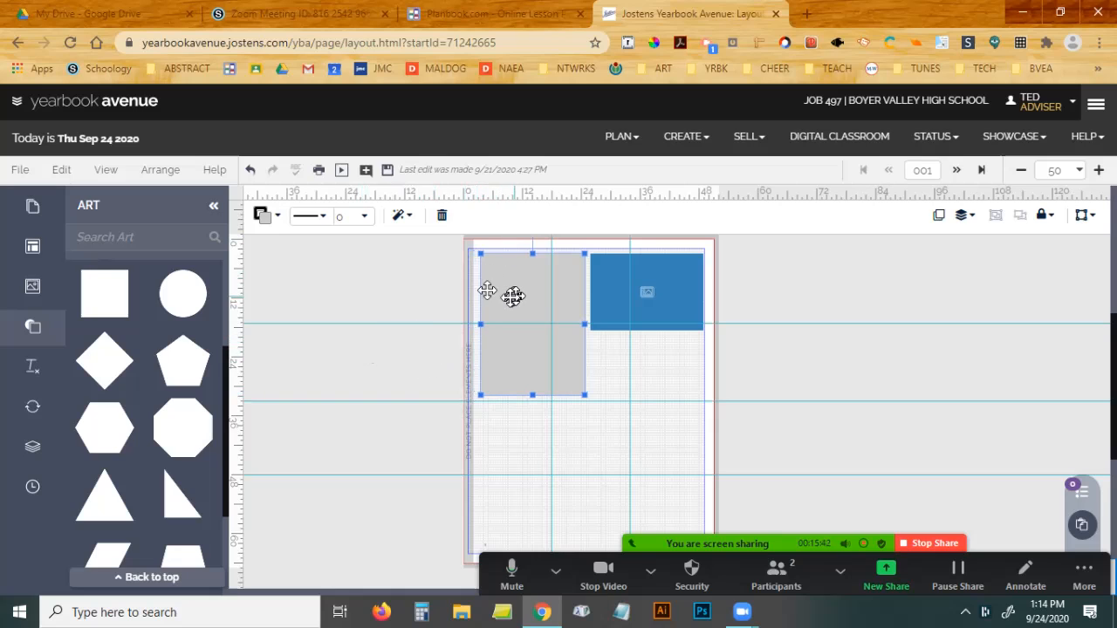
{"action": "left_click", "coordinate": [384, 299]}
{"action": "left_click", "coordinate": [508, 293]}
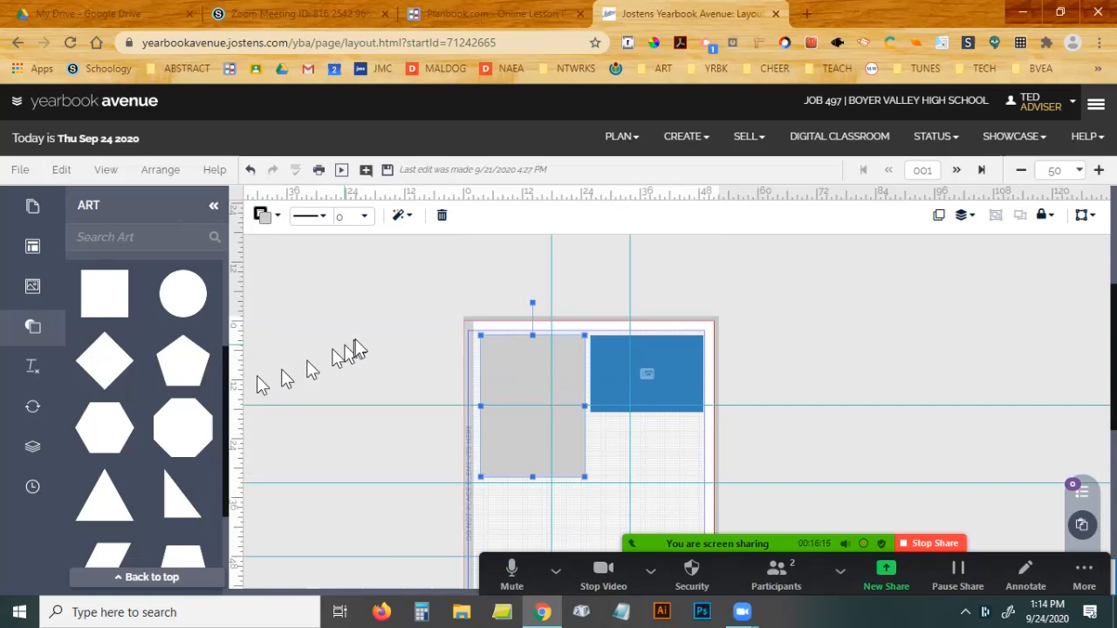
Place a tall square-cornered image frame in the upper-left corner of the grey block, covering about half its width.
{"action": "scroll", "coordinate": [166, 374], "scroll_direction": "up", "scroll_amount": 2}
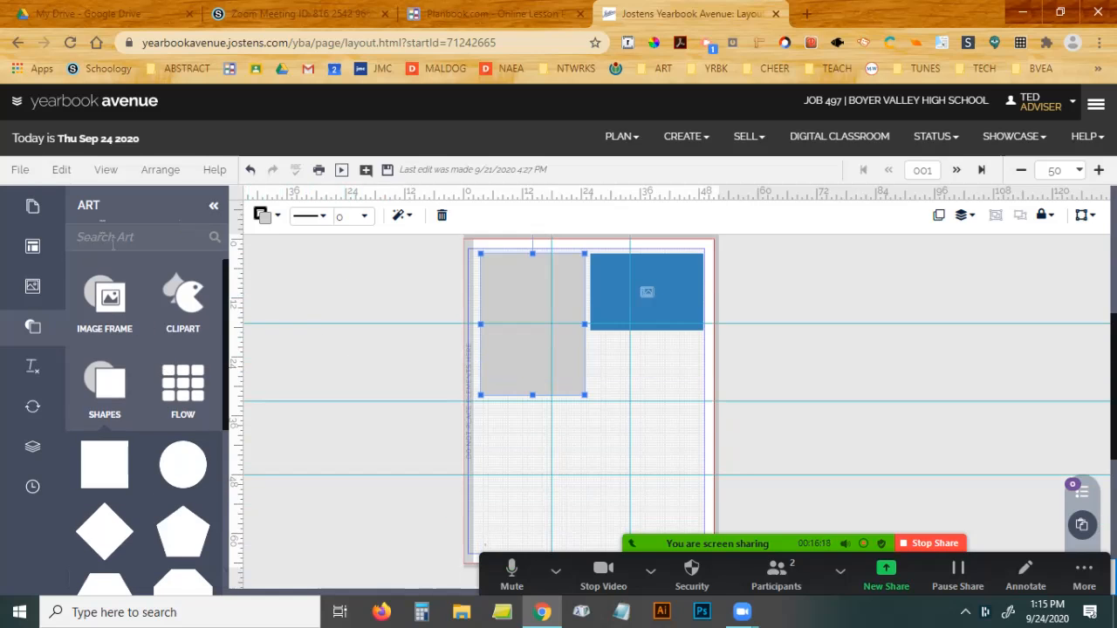
{"action": "left_click", "coordinate": [109, 301]}
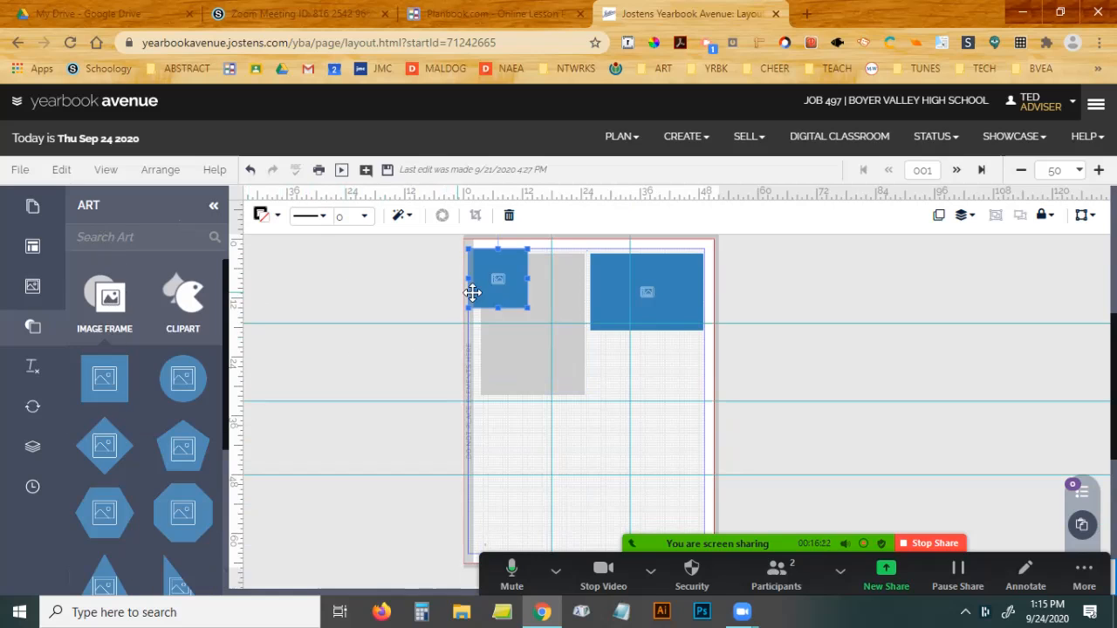
{"action": "left_click_drag", "start_coordinate": [510, 276], "coordinate": [539, 344]}
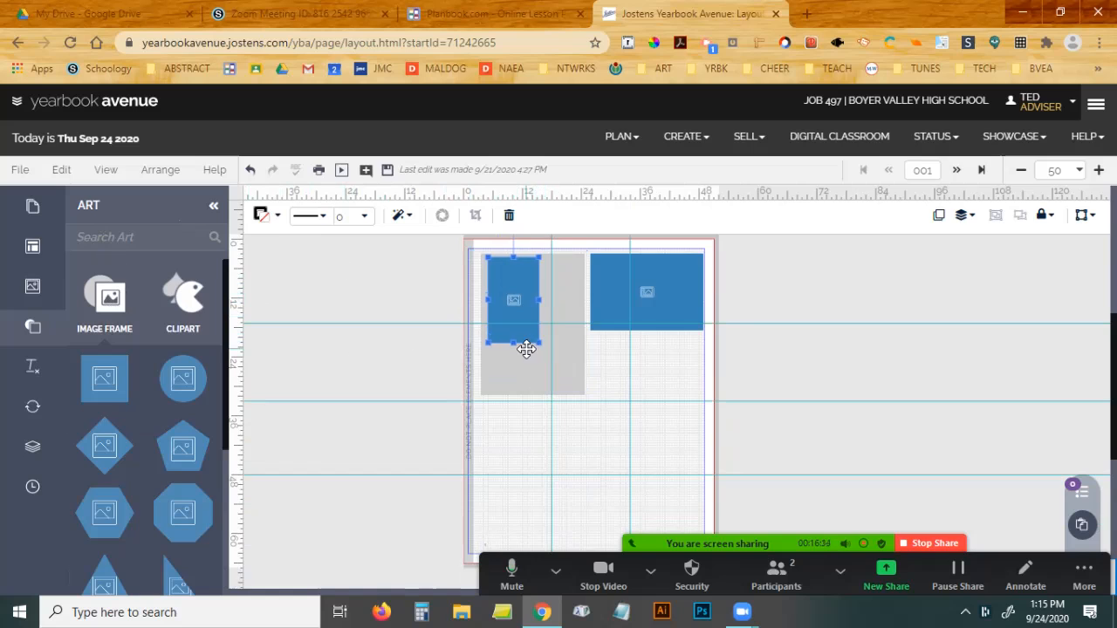
{"action": "left_click", "coordinate": [383, 280]}
Add a smaller, narrow image frame beside the tall one on the grey block and paste a copy directly beneath it.
{"action": "left_click_drag", "start_coordinate": [101, 377], "coordinate": [558, 280]}
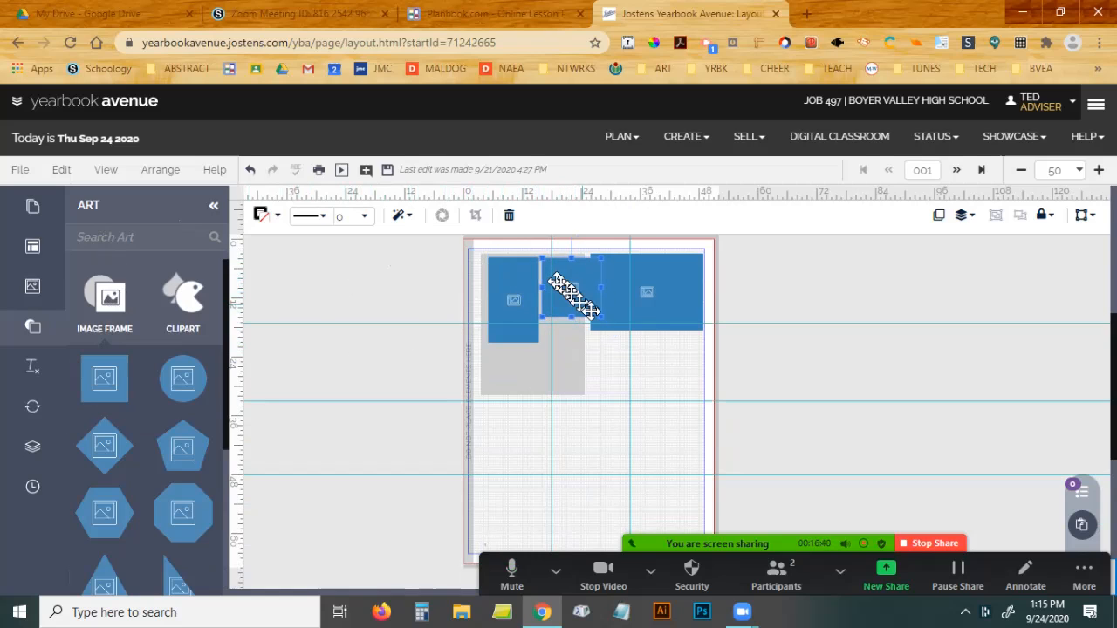
{"action": "left_click_drag", "start_coordinate": [599, 318], "coordinate": [577, 312]}
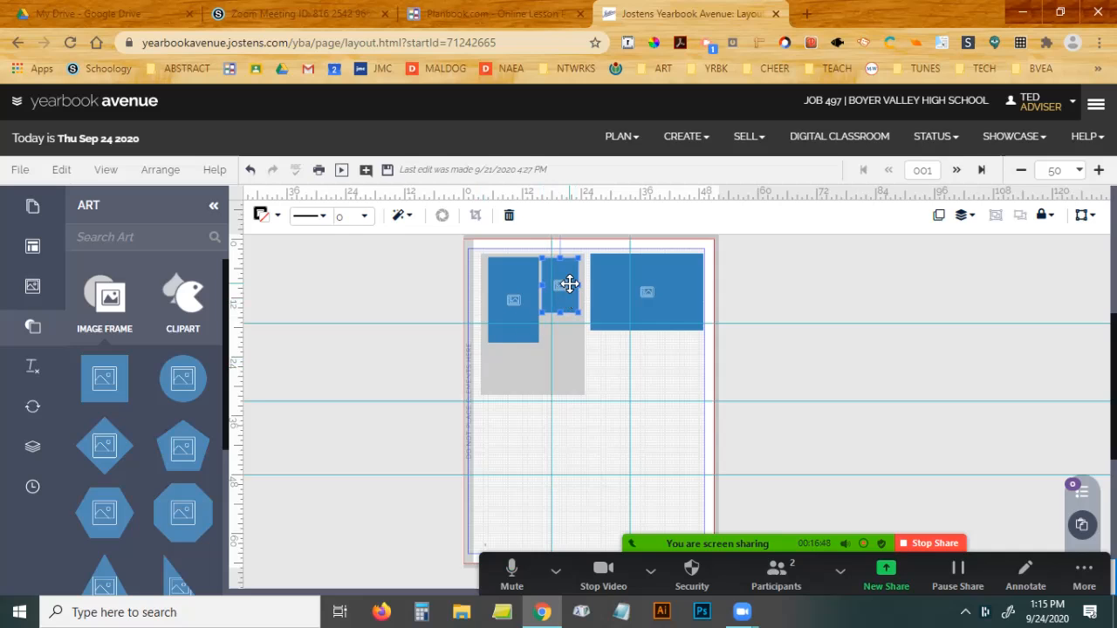
{"action": "key", "text": "ctrl+v"}
{"action": "left_click_drag", "start_coordinate": [567, 286], "coordinate": [566, 336]}
{"action": "left_click", "coordinate": [359, 273]}
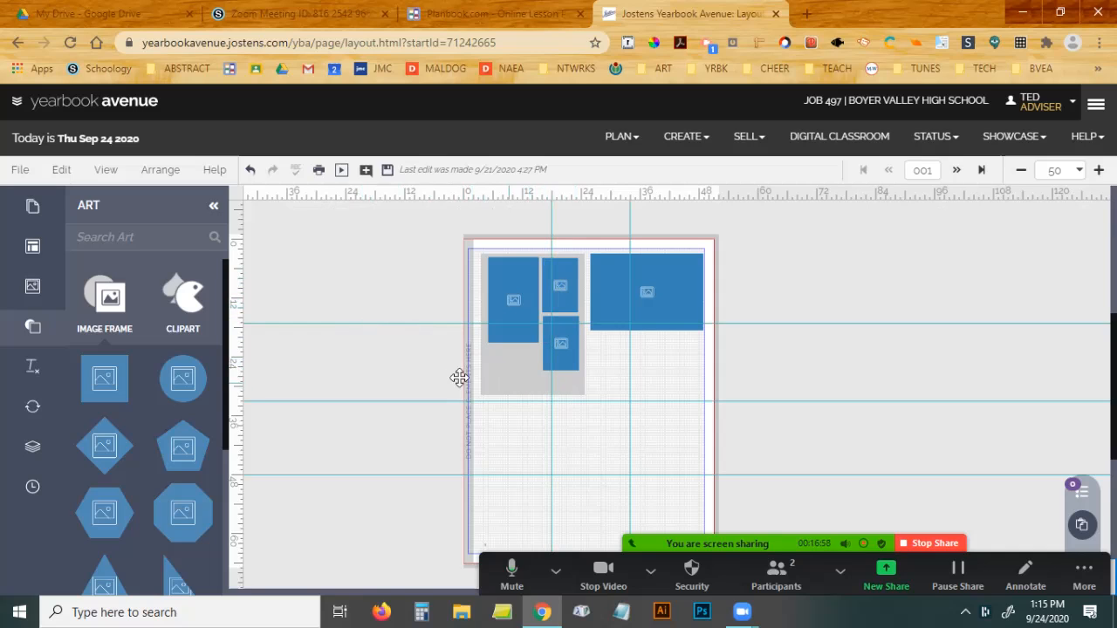
Add a short image frame under the tall one on the grey block, matching its width and ending level with the neighbouring frame.
{"action": "left_click", "coordinate": [102, 384]}
{"action": "left_click_drag", "start_coordinate": [498, 282], "coordinate": [490, 371]}
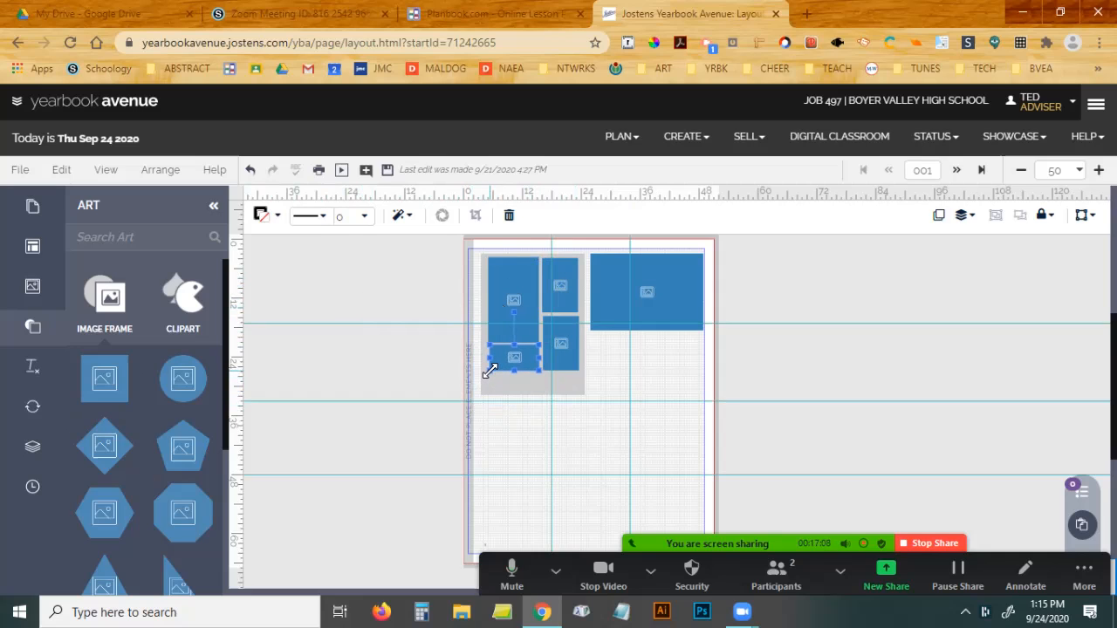
{"action": "left_click", "coordinate": [504, 293]}
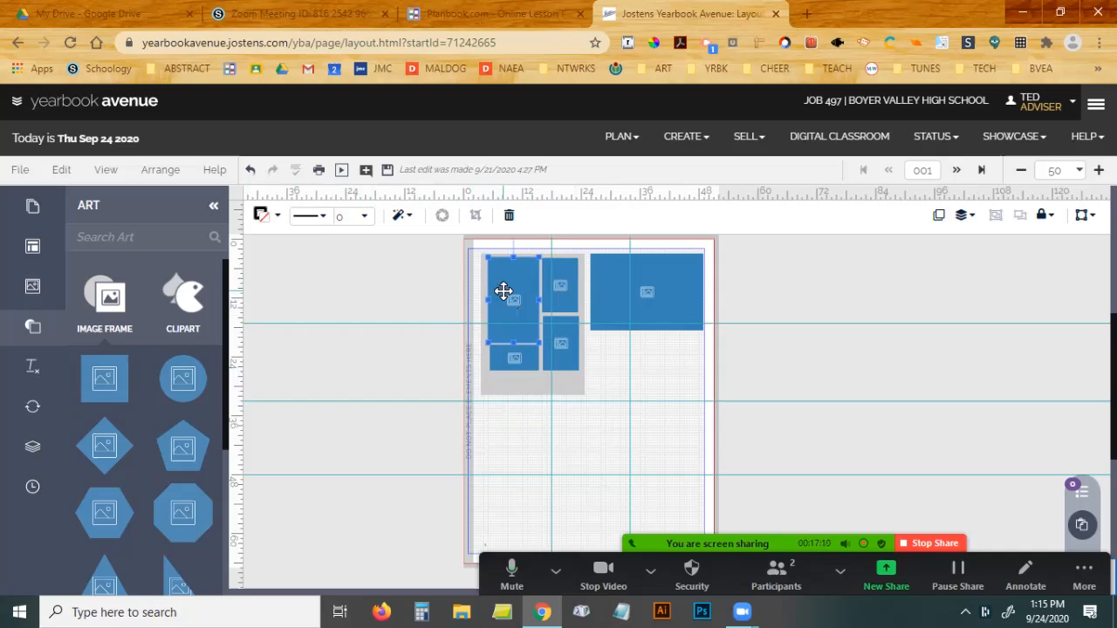
Shorten the tall image frame from its lower edge and raise the short frame's upper edge to leave a narrow gap between them.
{"action": "left_click_drag", "start_coordinate": [513, 342], "coordinate": [516, 337]}
{"action": "left_click", "coordinate": [503, 354]}
{"action": "left_click_drag", "start_coordinate": [487, 344], "coordinate": [486, 338]}
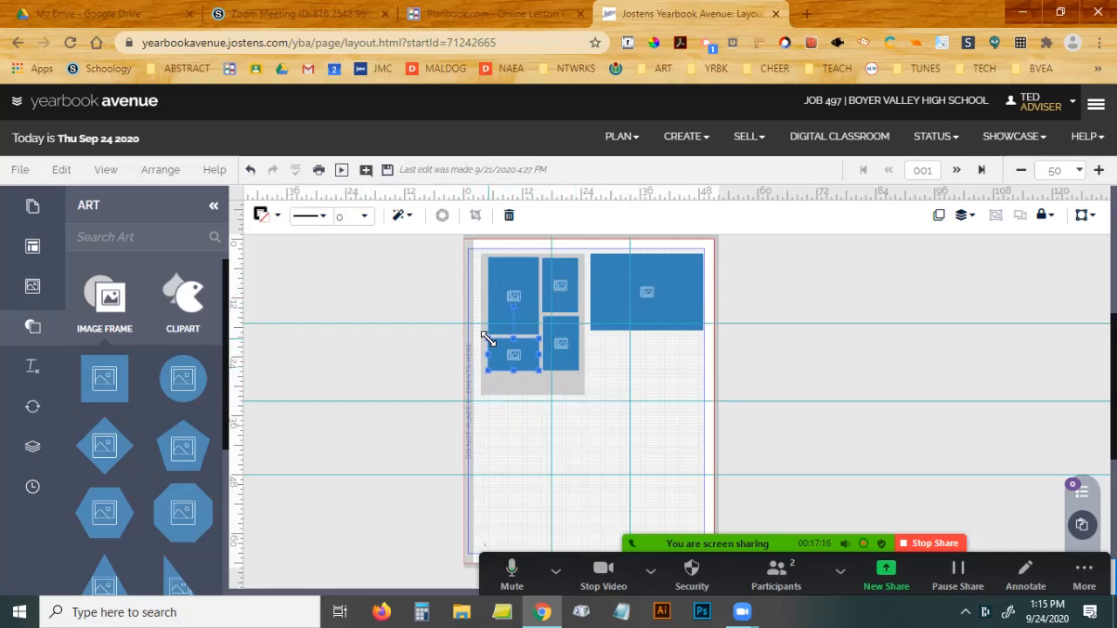
{"action": "left_click", "coordinate": [381, 366]}
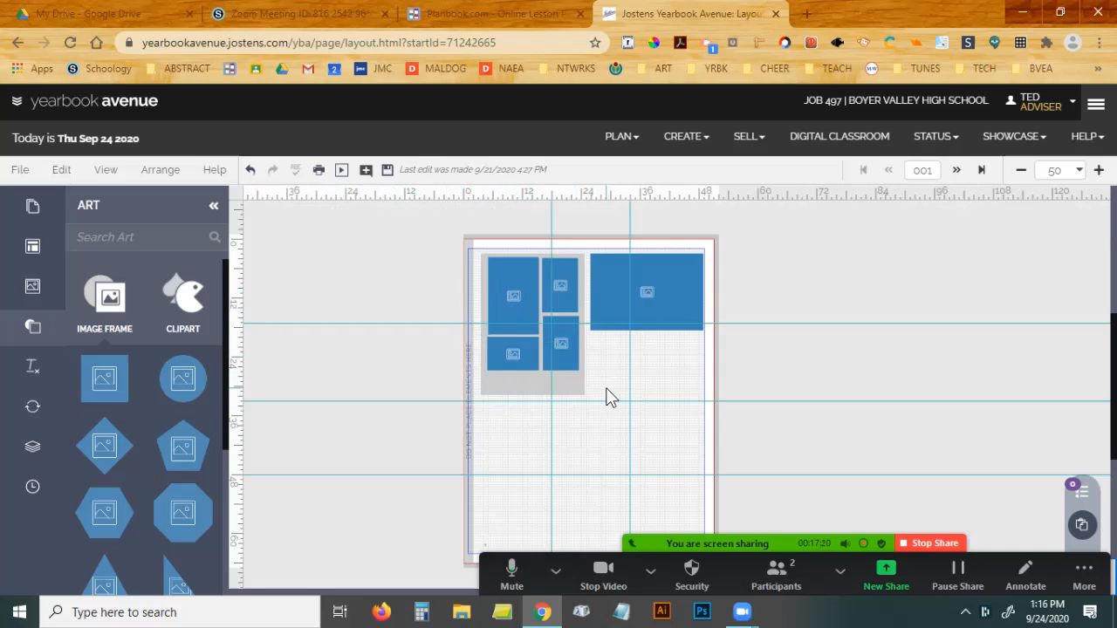
Extend the grey block upward so its upper edge meets the page margin line.
{"action": "left_click", "coordinate": [505, 383]}
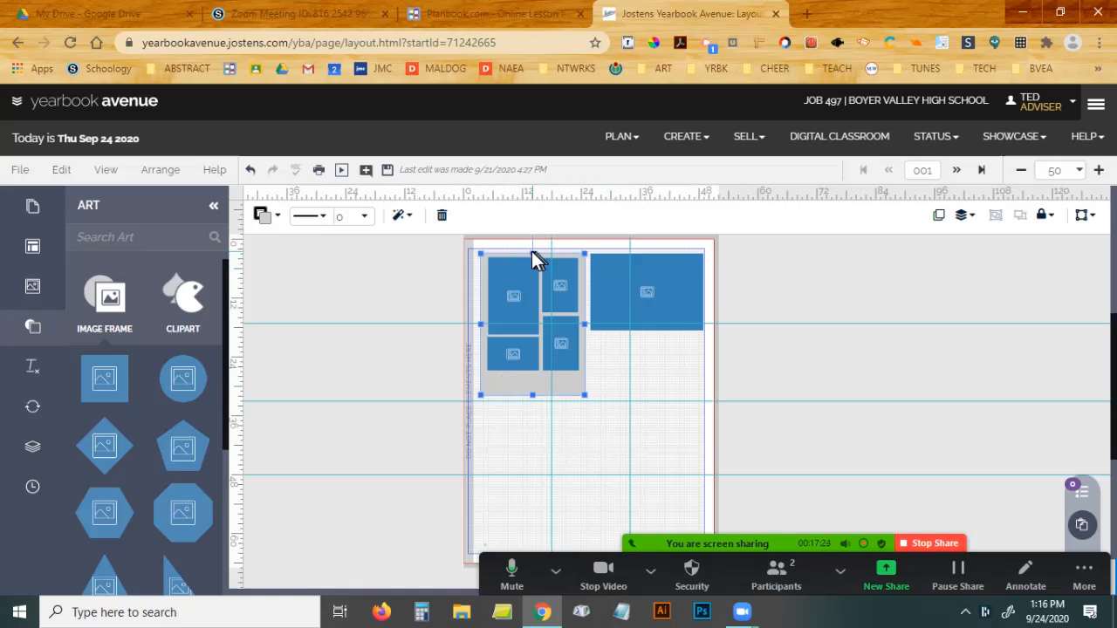
{"action": "left_click", "coordinate": [533, 249]}
{"action": "left_click", "coordinate": [499, 378]}
Try EW Nutmeg and IN Squash as fill colors for the grey block.
{"action": "left_click", "coordinate": [280, 221]}
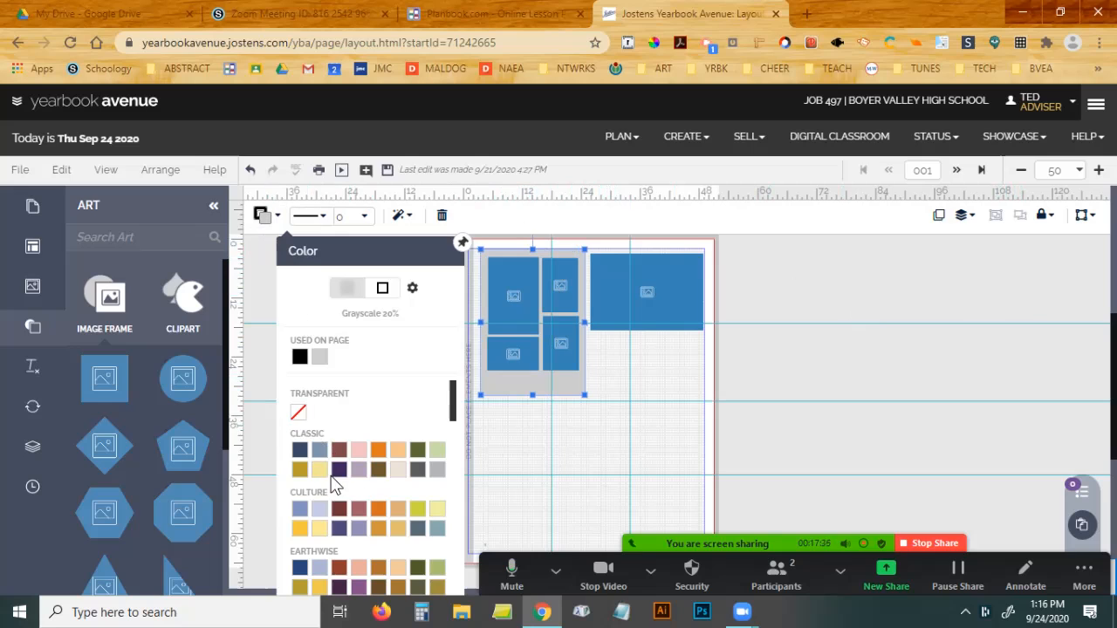
{"action": "scroll", "coordinate": [380, 574], "scroll_direction": "down", "scroll_amount": 2}
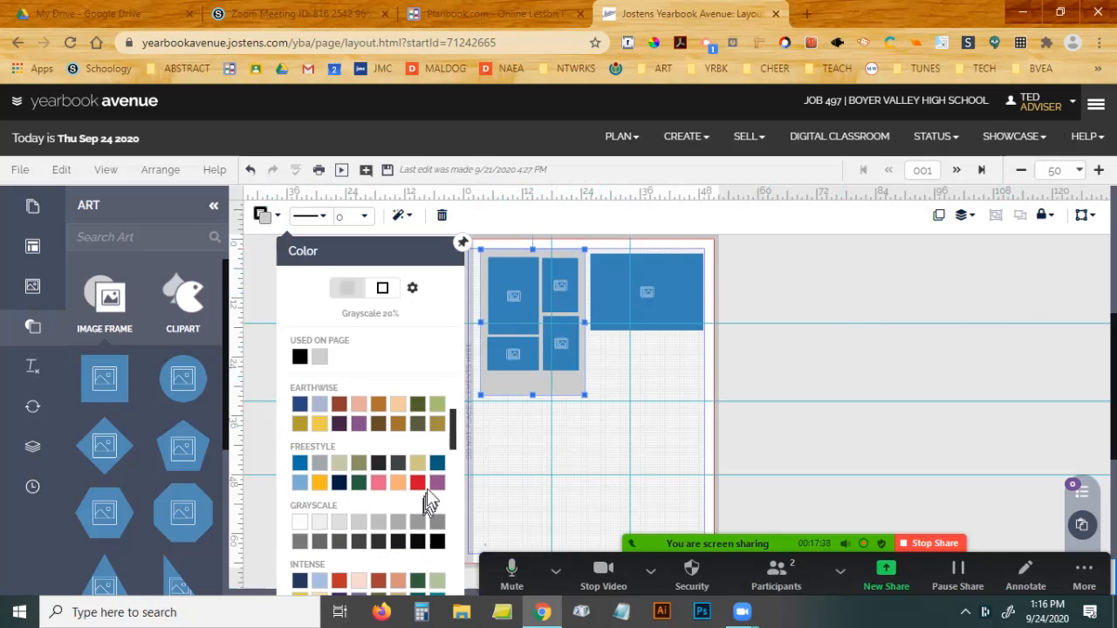
{"action": "left_click", "coordinate": [439, 425]}
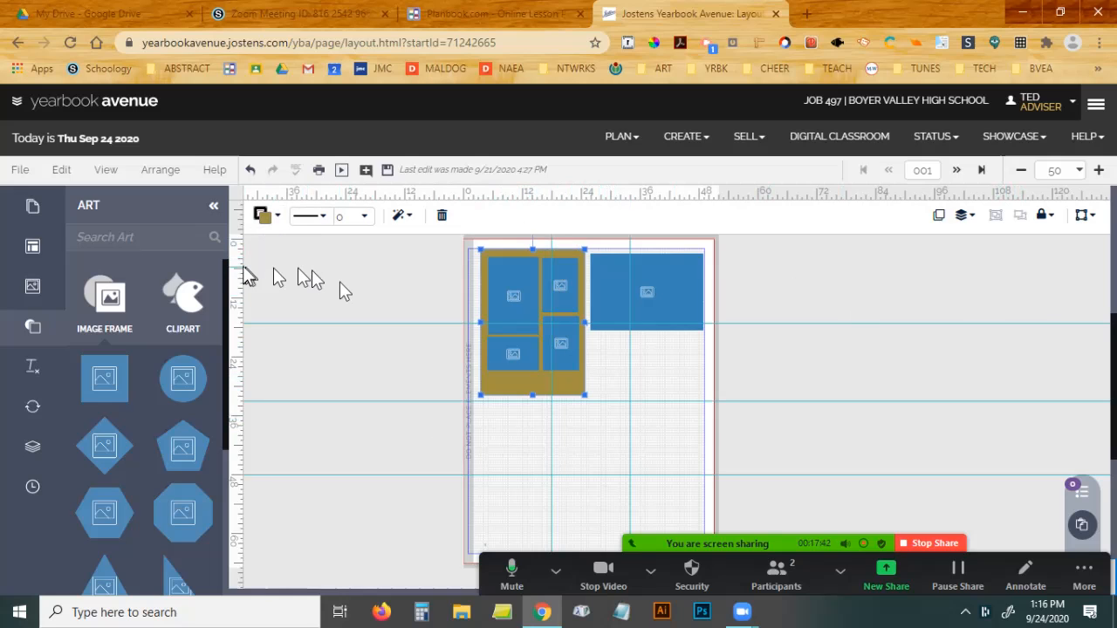
{"action": "left_click", "coordinate": [266, 216]}
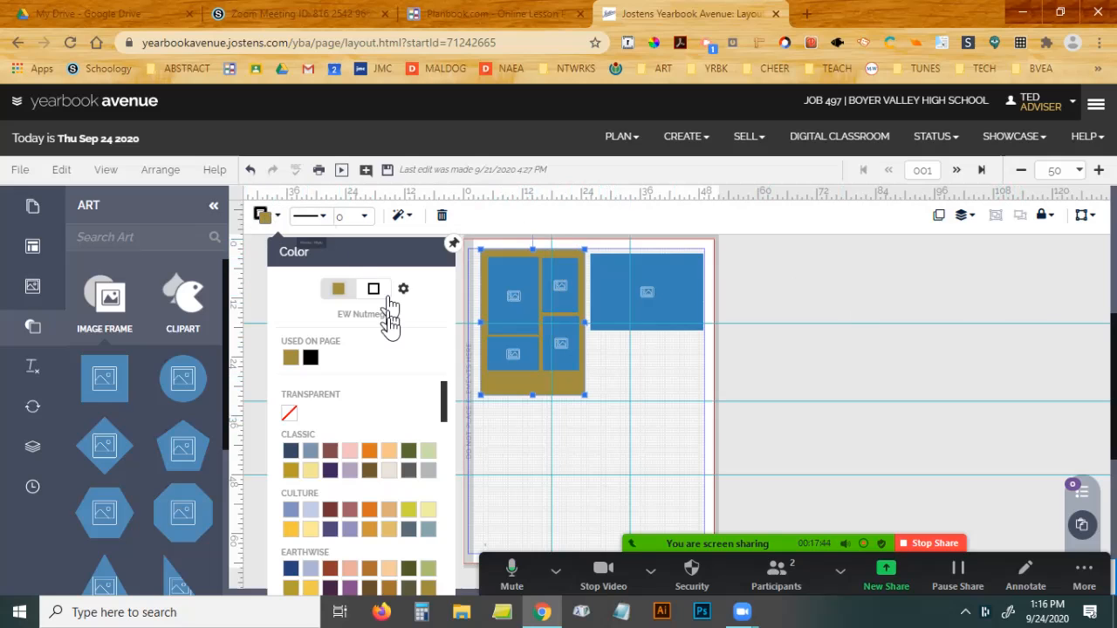
{"action": "scroll", "coordinate": [395, 426], "scroll_direction": "down", "scroll_amount": 5}
{"action": "scroll", "coordinate": [384, 532], "scroll_direction": "down", "scroll_amount": 3}
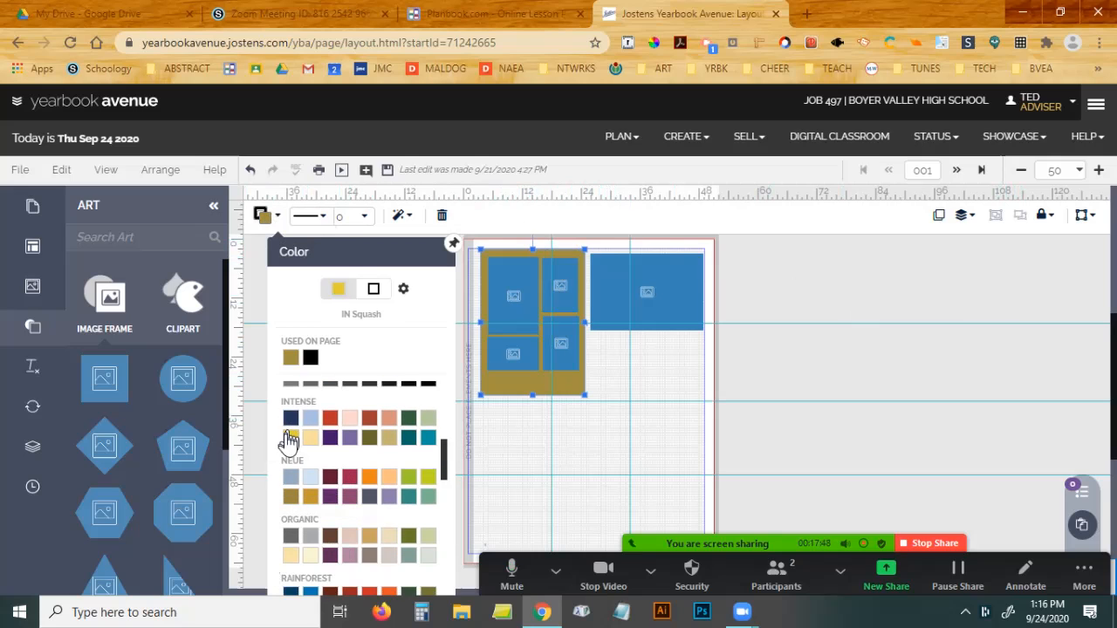
{"action": "left_click", "coordinate": [291, 439]}
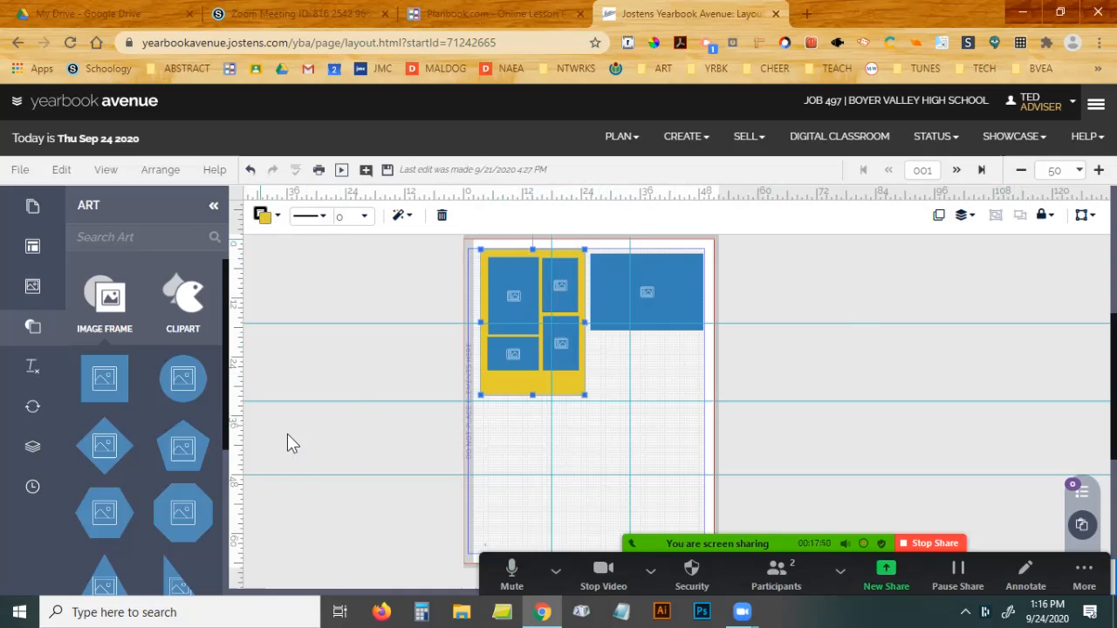
Fill the block behind the four image frames with the light purple from the Classic colors.
{"action": "left_click", "coordinate": [273, 218]}
{"action": "scroll", "coordinate": [391, 441], "scroll_direction": "down", "scroll_amount": 2}
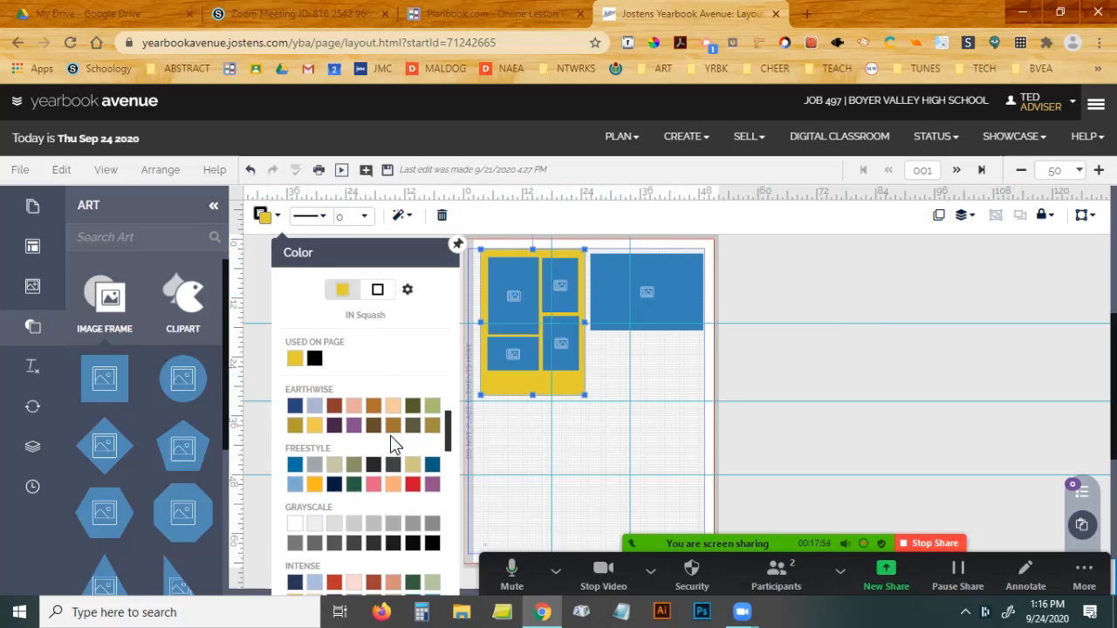
{"action": "scroll", "coordinate": [361, 424], "scroll_direction": "up", "scroll_amount": 2}
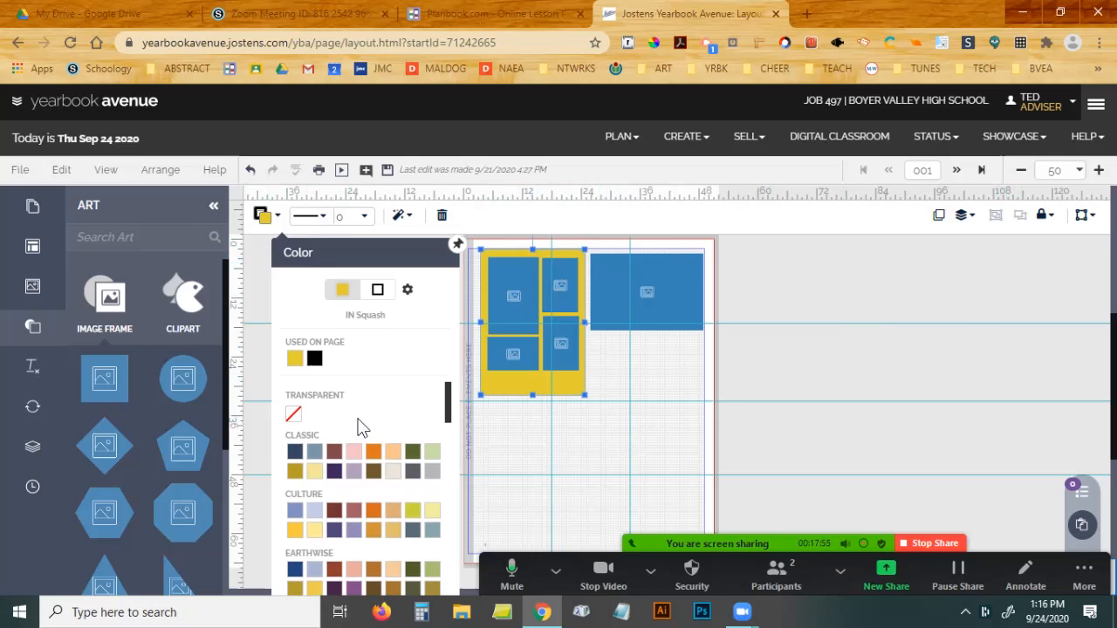
{"action": "left_click", "coordinate": [353, 471]}
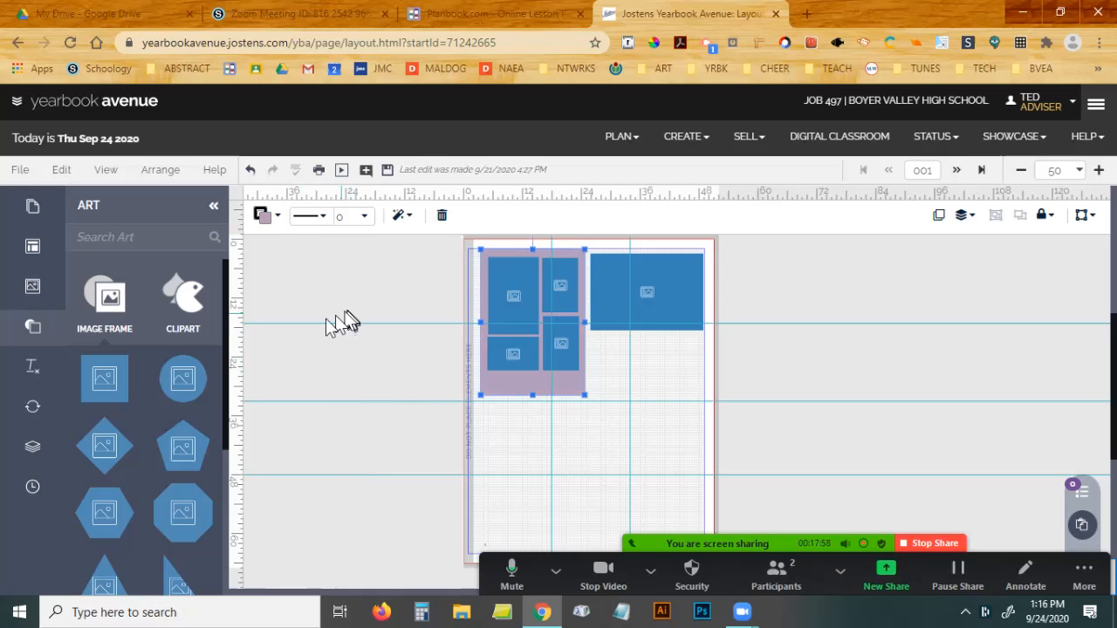
{"action": "left_click", "coordinate": [329, 289]}
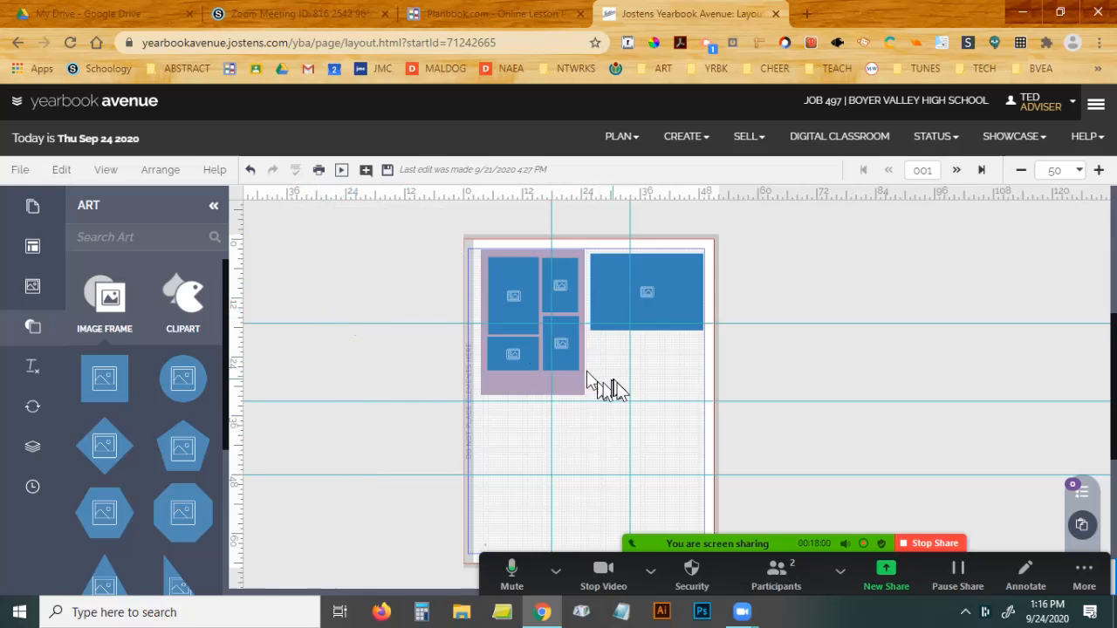
Delete the wide image frame beside the purple block.
{"action": "left_click", "coordinate": [665, 293]}
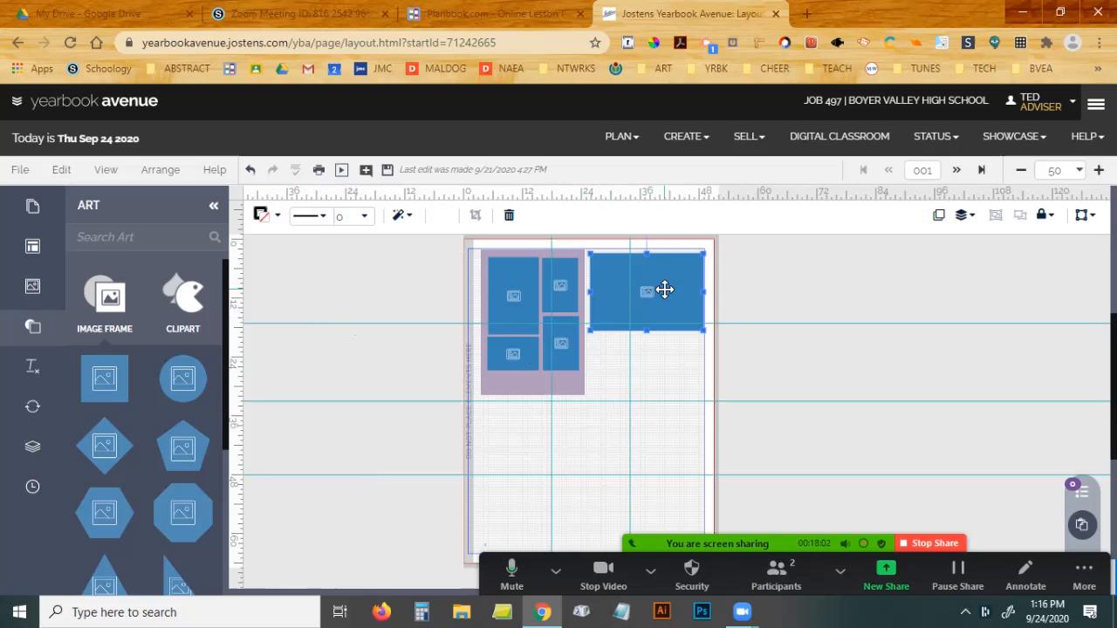
{"action": "key", "text": "Delete"}
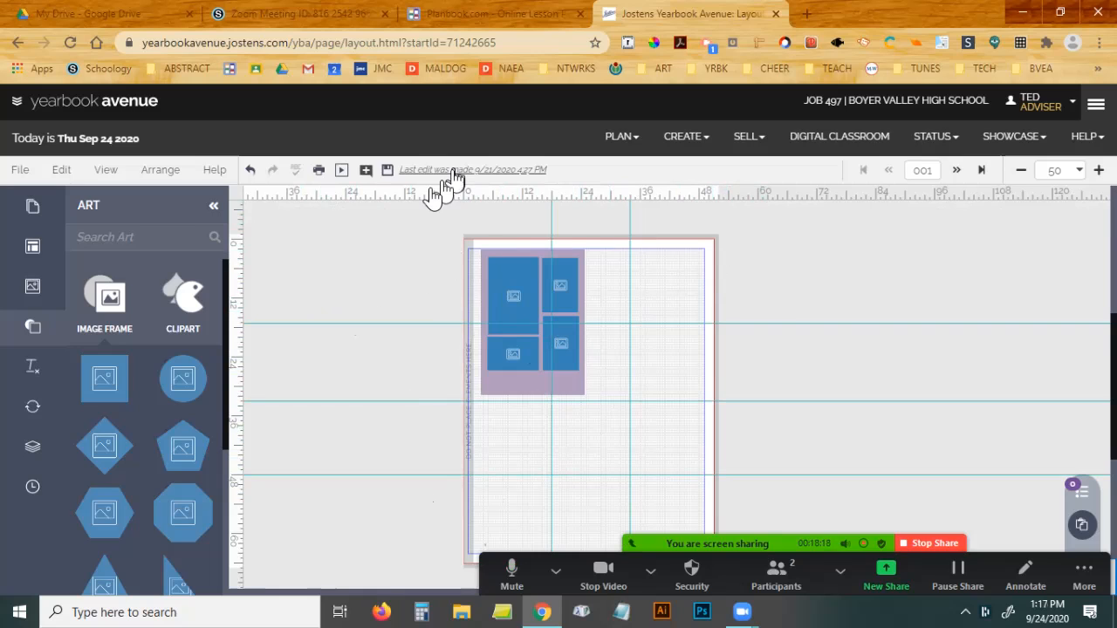
Add a horizontal guide along the purple block's lower edge and set the neighbouring guide a small gap beneath it.
{"action": "left_click_drag", "start_coordinate": [428, 197], "coordinate": [441, 404]}
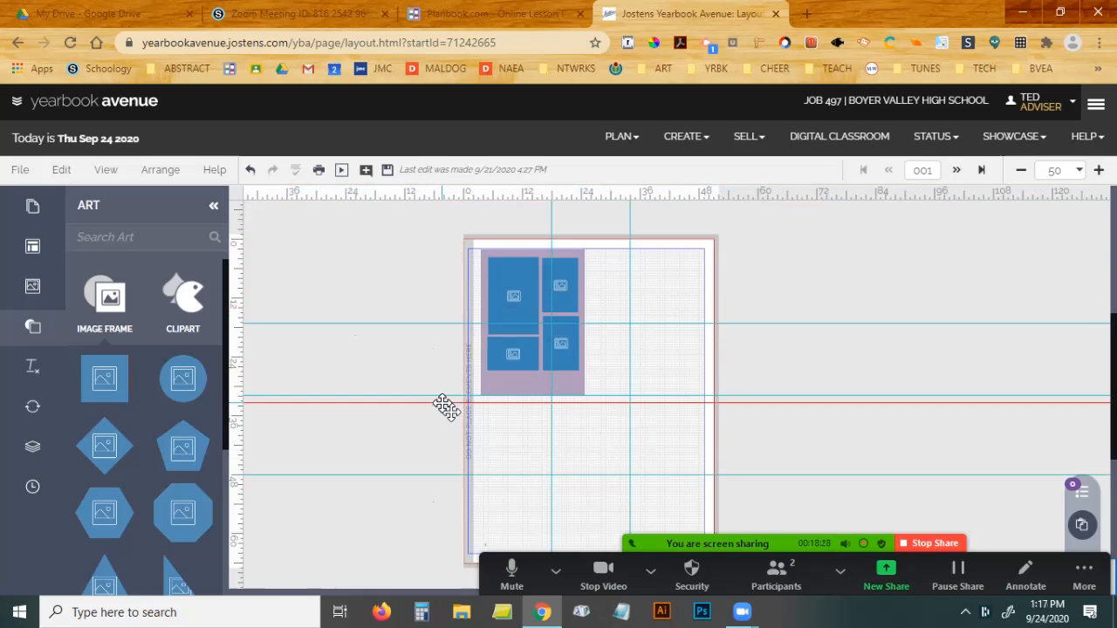
{"action": "left_click", "coordinate": [1098, 169]}
{"action": "left_click", "coordinate": [1099, 169]}
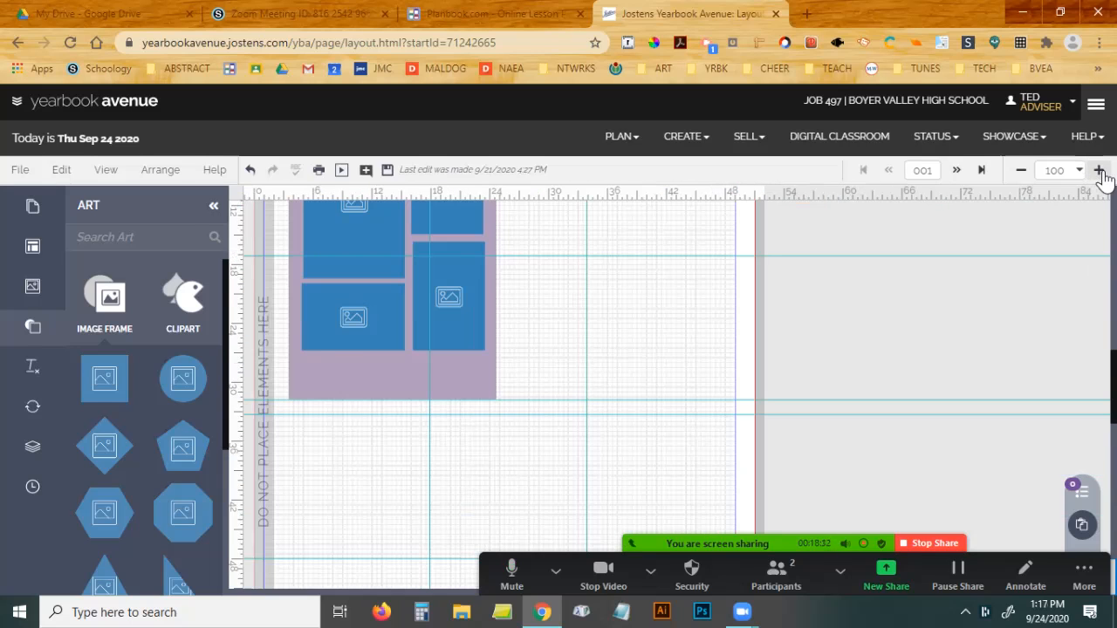
{"action": "left_click_drag", "start_coordinate": [339, 418], "coordinate": [340, 410]}
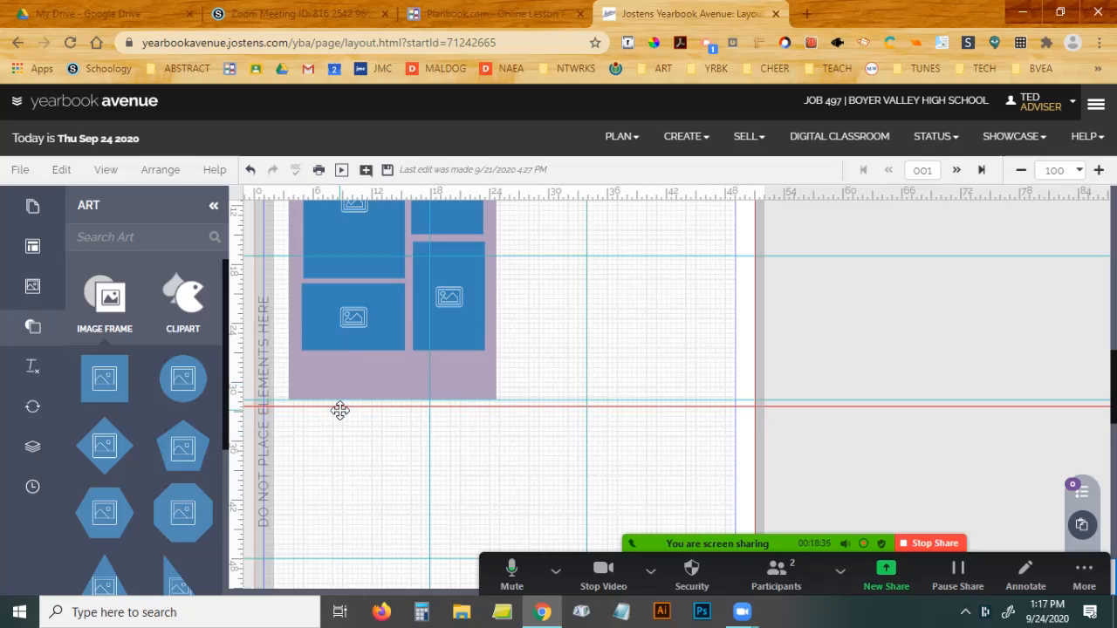
{"action": "left_click_drag", "start_coordinate": [339, 410], "coordinate": [341, 423]}
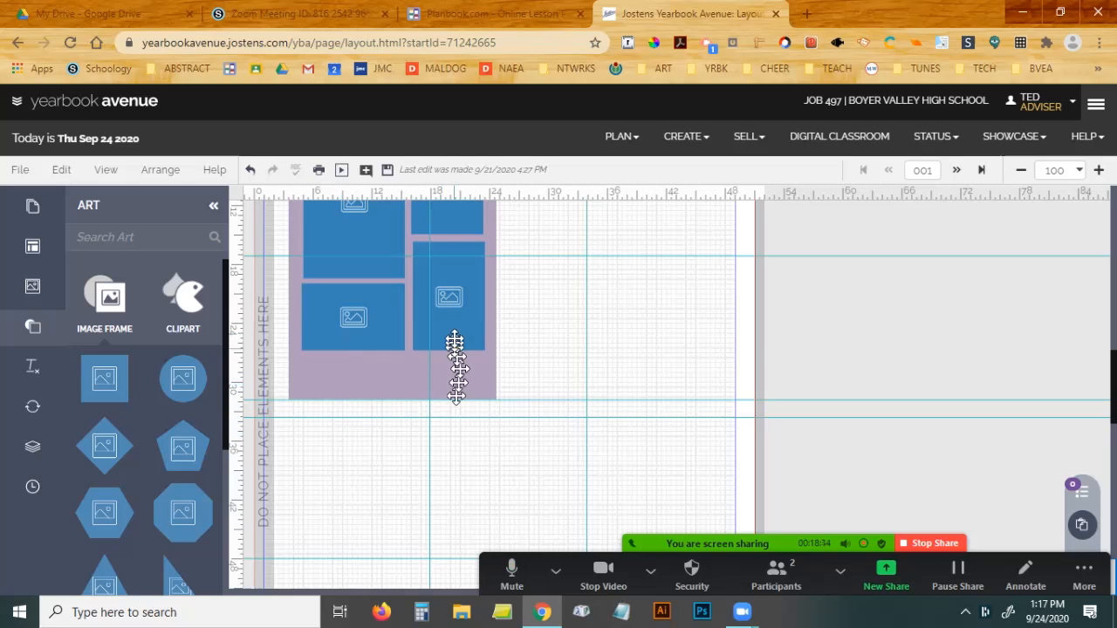
{"action": "left_click", "coordinate": [1020, 171]}
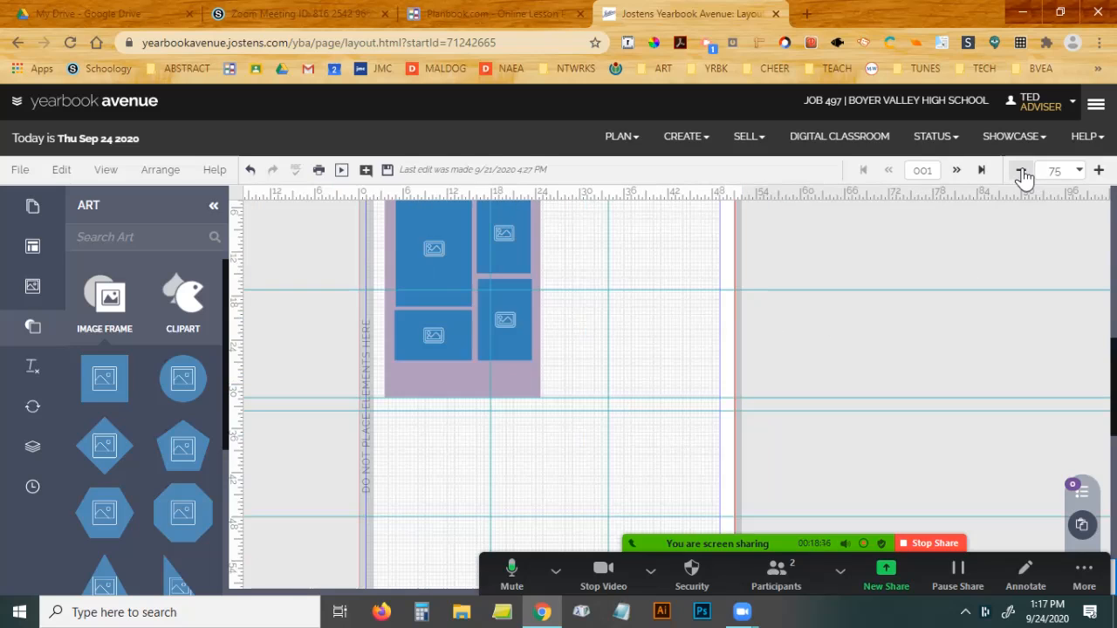
{"action": "left_click", "coordinate": [1021, 171]}
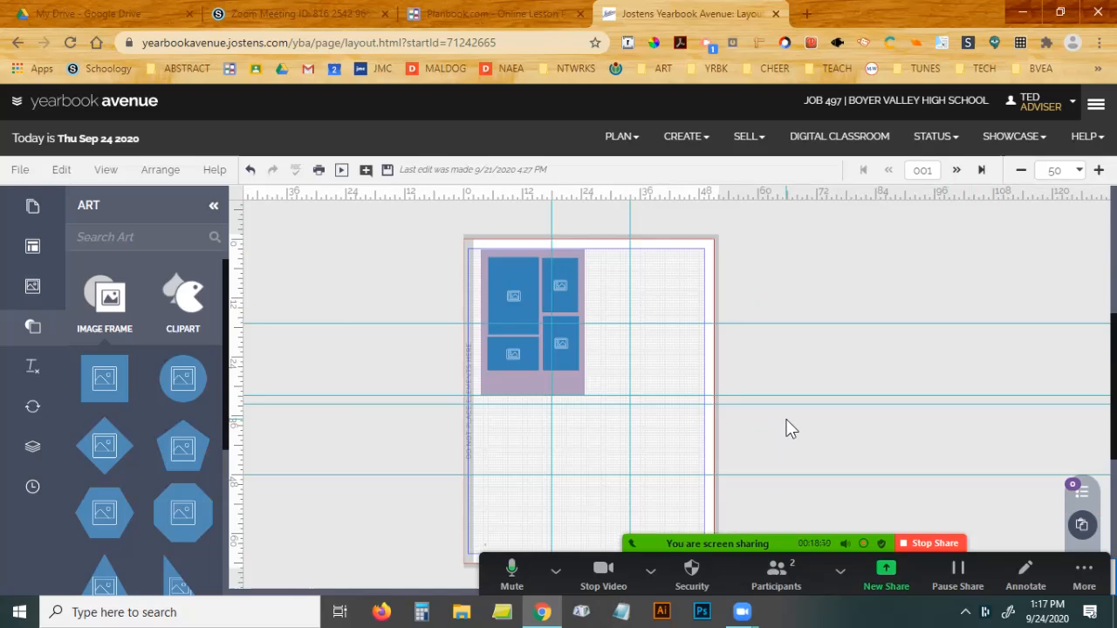
{"action": "mouse_move", "coordinate": [493, 403]}
{"action": "left_mouse_down"}
{"action": "mouse_move", "coordinate": [492, 392]}
{"action": "mouse_move", "coordinate": [705, 421]}
{"action": "mouse_move", "coordinate": [523, 393]}
{"action": "mouse_move", "coordinate": [711, 403]}
{"action": "mouse_move", "coordinate": [502, 394]}
{"action": "left_mouse_up"}
Add a vertical guide along the purple block's inner edge and a second one a narrow gap further toward the empty page area.
{"action": "scroll", "coordinate": [781, 436], "scroll_direction": "down", "scroll_amount": 1}
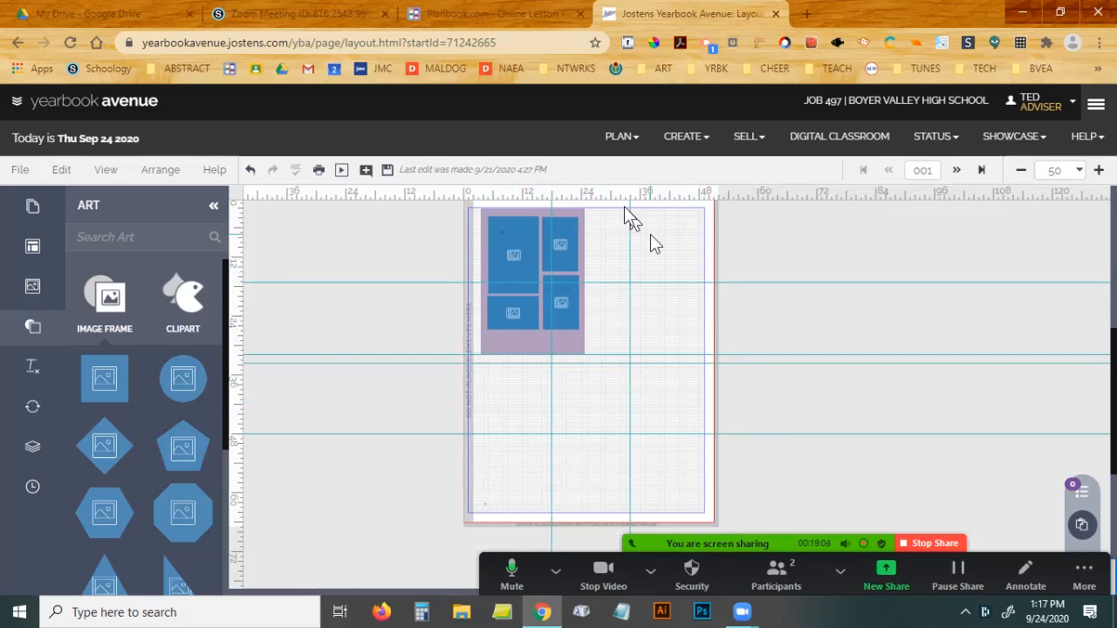
{"action": "scroll", "coordinate": [341, 384], "scroll_direction": "up", "scroll_amount": 1}
{"action": "scroll", "coordinate": [342, 384], "scroll_direction": "up", "scroll_amount": 1}
{"action": "scroll", "coordinate": [341, 384], "scroll_direction": "down", "scroll_amount": 2}
{"action": "left_click_drag", "start_coordinate": [237, 224], "coordinate": [583, 321]}
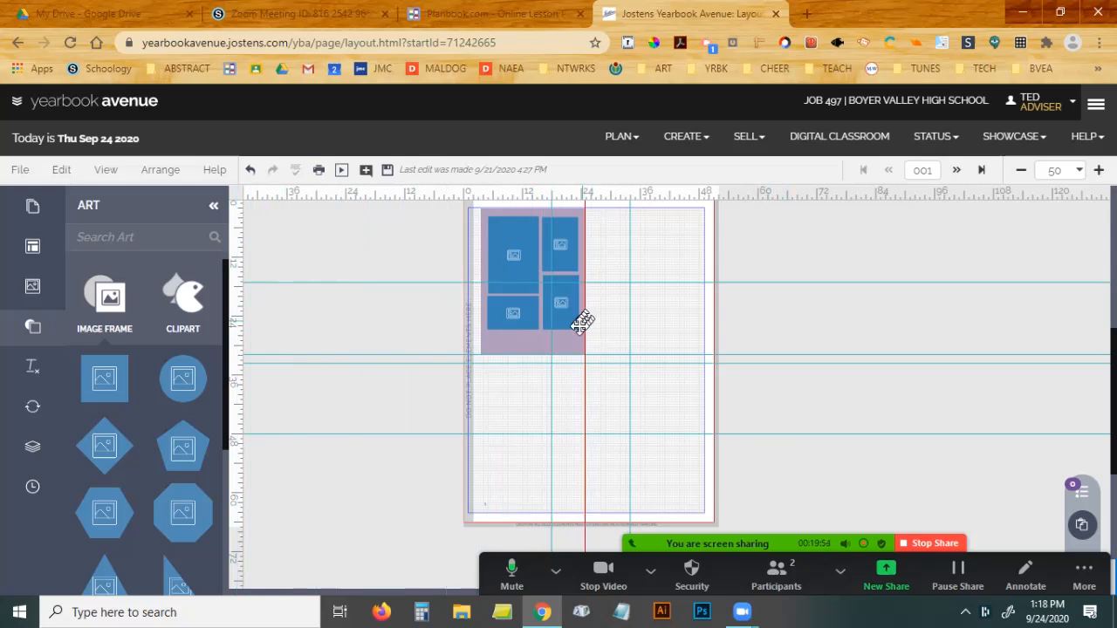
{"action": "left_click_drag", "start_coordinate": [237, 301], "coordinate": [589, 357]}
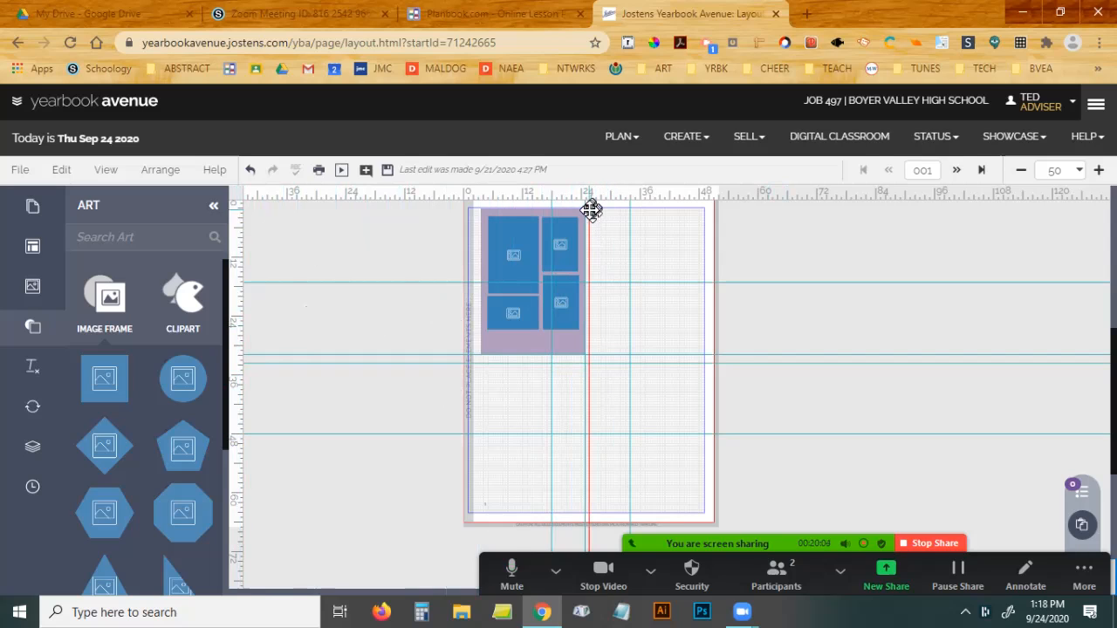
{"action": "left_click_drag", "start_coordinate": [589, 420], "coordinate": [581, 206]}
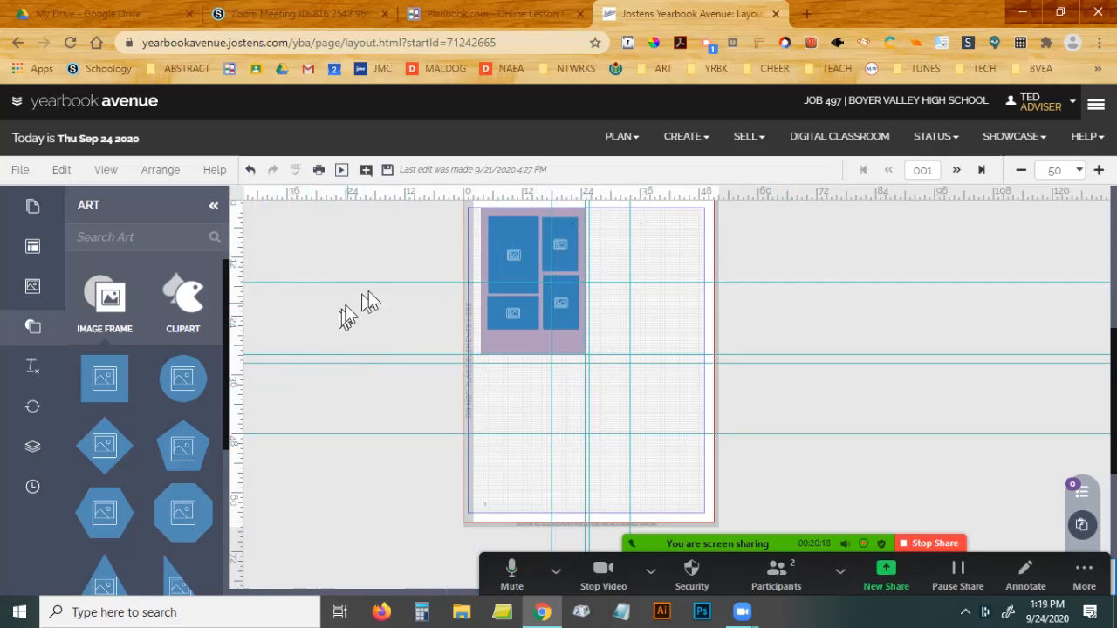
{"action": "left_click_drag", "start_coordinate": [583, 266], "coordinate": [586, 381]}
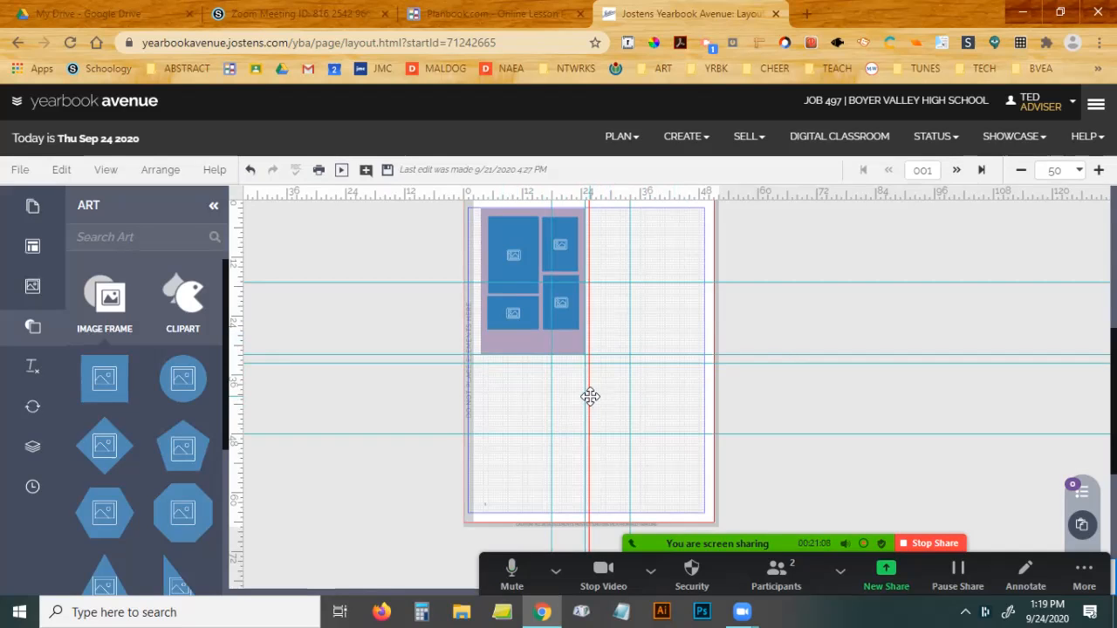
Add square image frames and size one into a wide frame from the outer new vertical guide, ending just below the uppermost horizontal guide.
{"action": "left_click", "coordinate": [102, 377]}
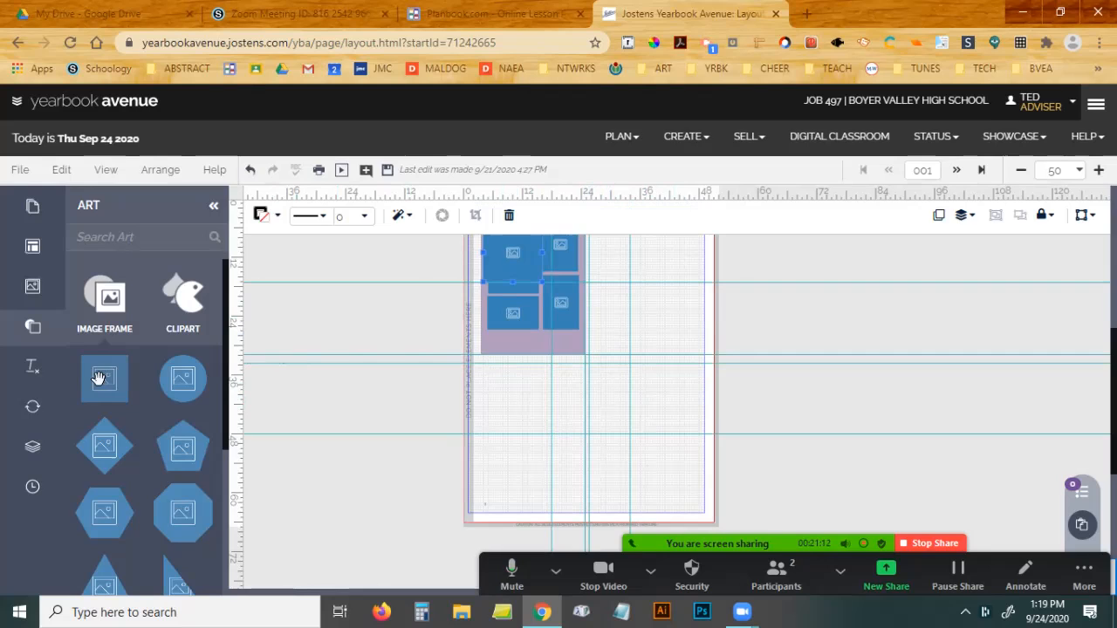
{"action": "left_click_drag", "start_coordinate": [99, 378], "coordinate": [699, 309]}
{"action": "left_click", "coordinate": [776, 319]}
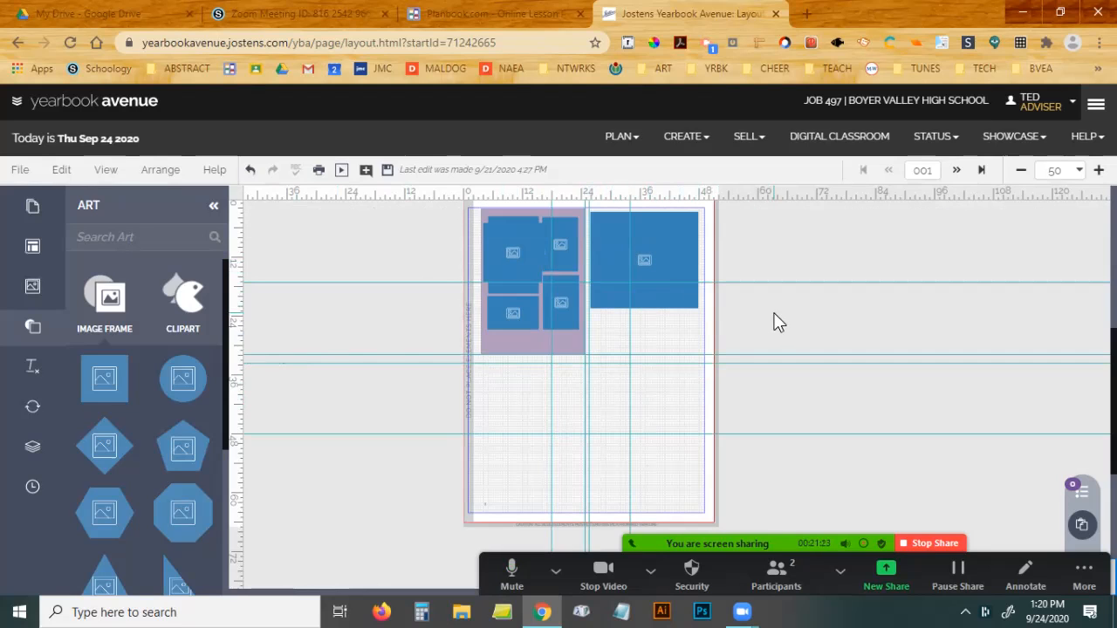
{"action": "left_click", "coordinate": [667, 253]}
{"action": "left_click_drag", "start_coordinate": [644, 306], "coordinate": [649, 288]}
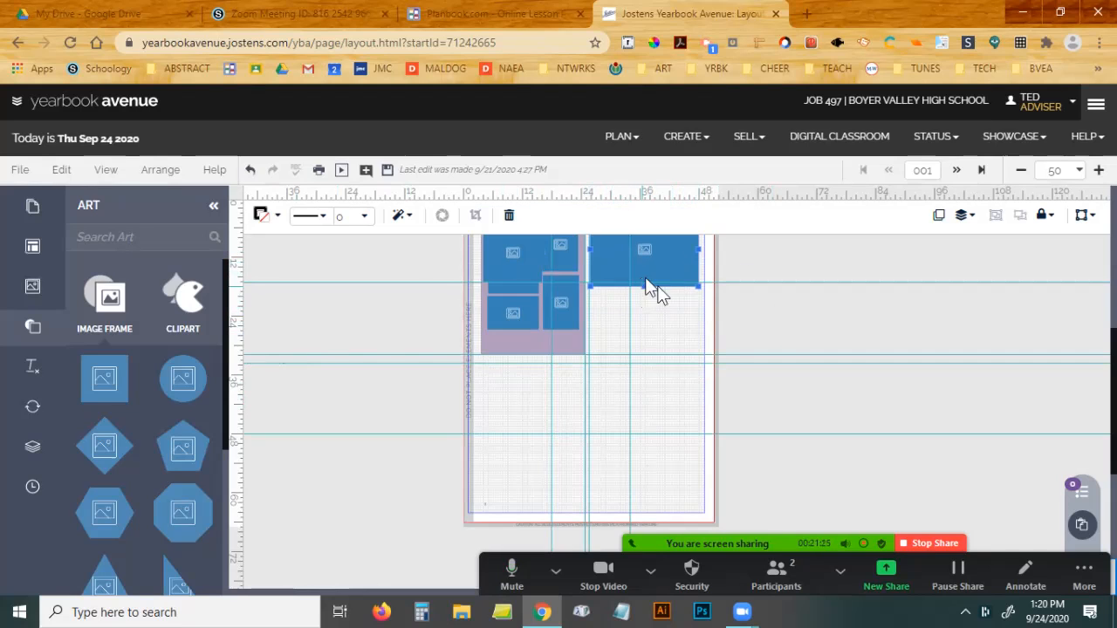
{"action": "scroll", "coordinate": [850, 346], "scroll_direction": "up", "scroll_amount": 2}
{"action": "scroll", "coordinate": [848, 343], "scroll_direction": "down", "scroll_amount": 1}
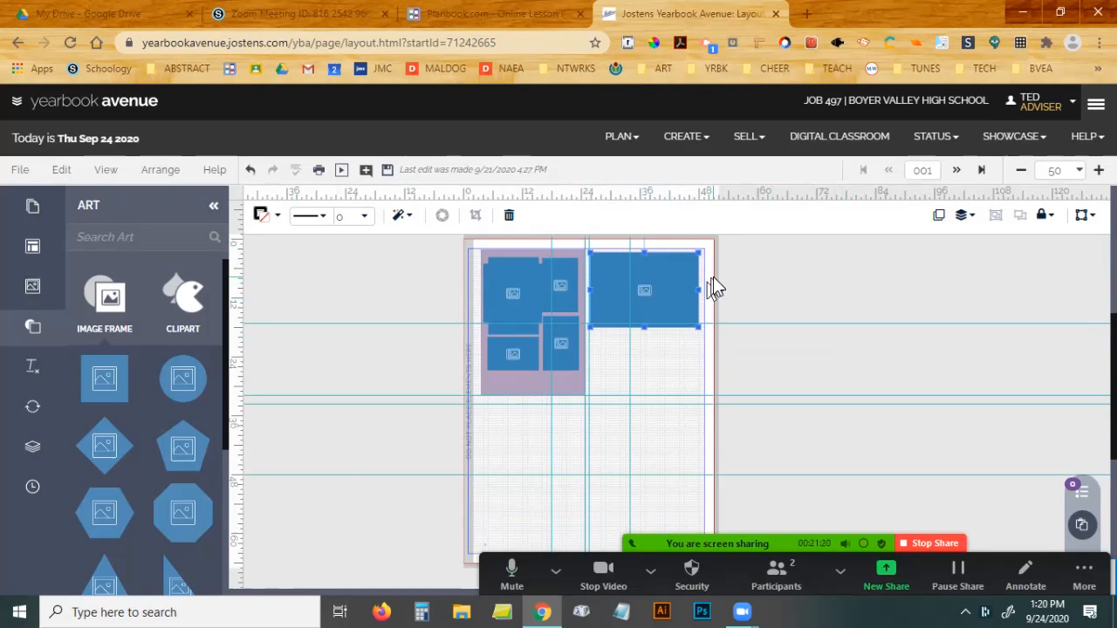
Move the extra image frame from the purple block to below the wide frame, shrink it, and paste a copy beside it.
{"action": "left_click_drag", "start_coordinate": [508, 299], "coordinate": [629, 351]}
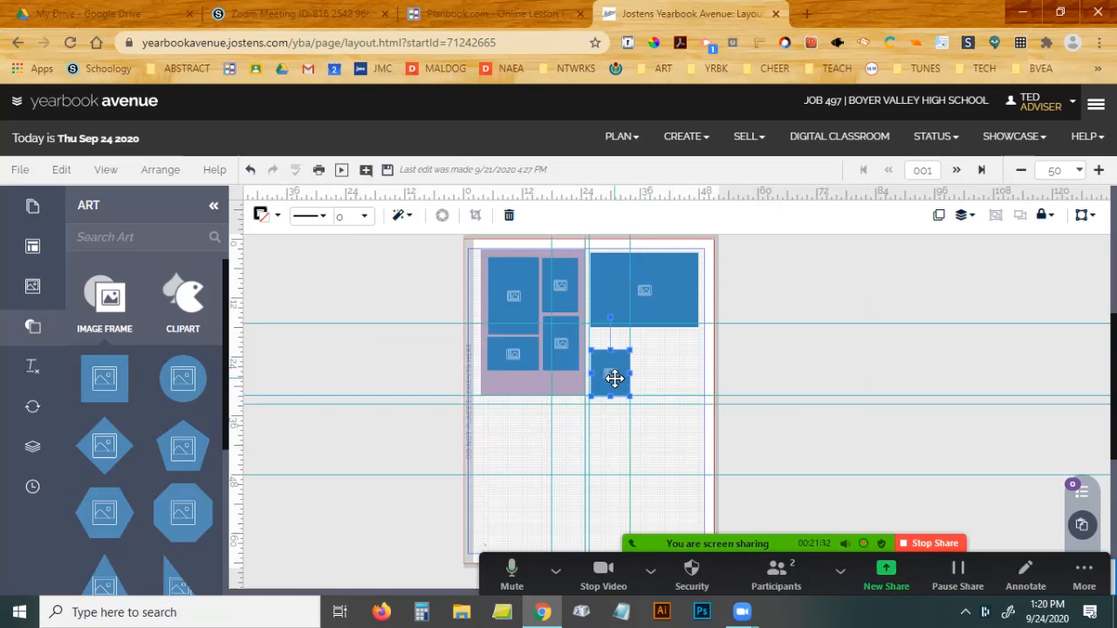
{"action": "mouse_move", "coordinate": [611, 376]}
{"action": "left_mouse_down"}
{"action": "mouse_move", "coordinate": [656, 367]}
{"action": "mouse_move", "coordinate": [608, 369]}
{"action": "left_mouse_up"}
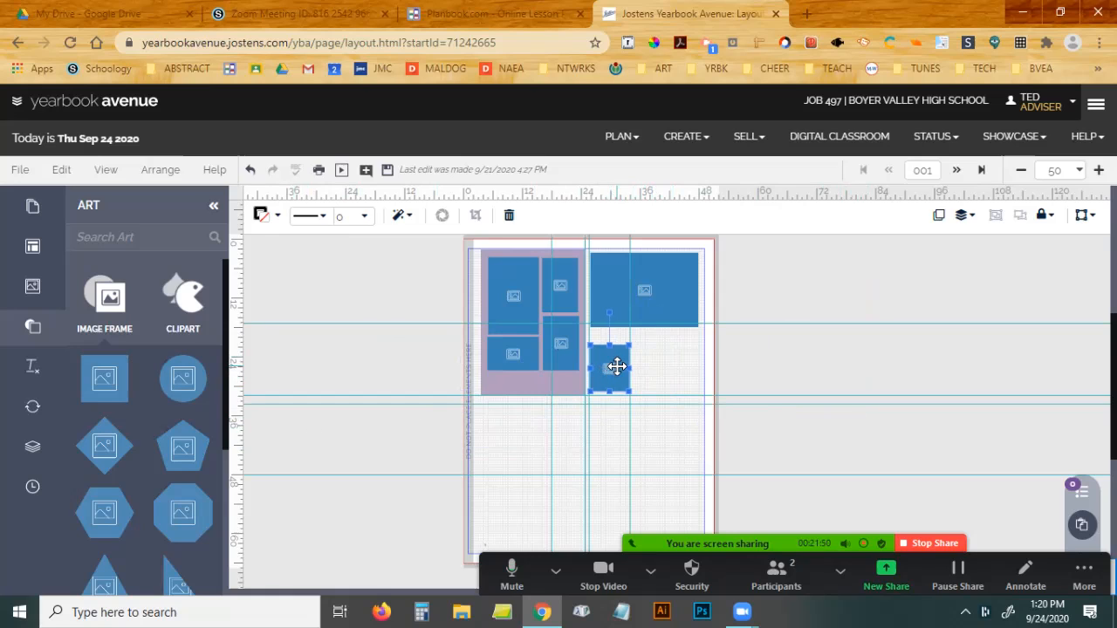
{"action": "key", "text": "ctrl+v"}
{"action": "left_click_drag", "start_coordinate": [611, 368], "coordinate": [650, 361]}
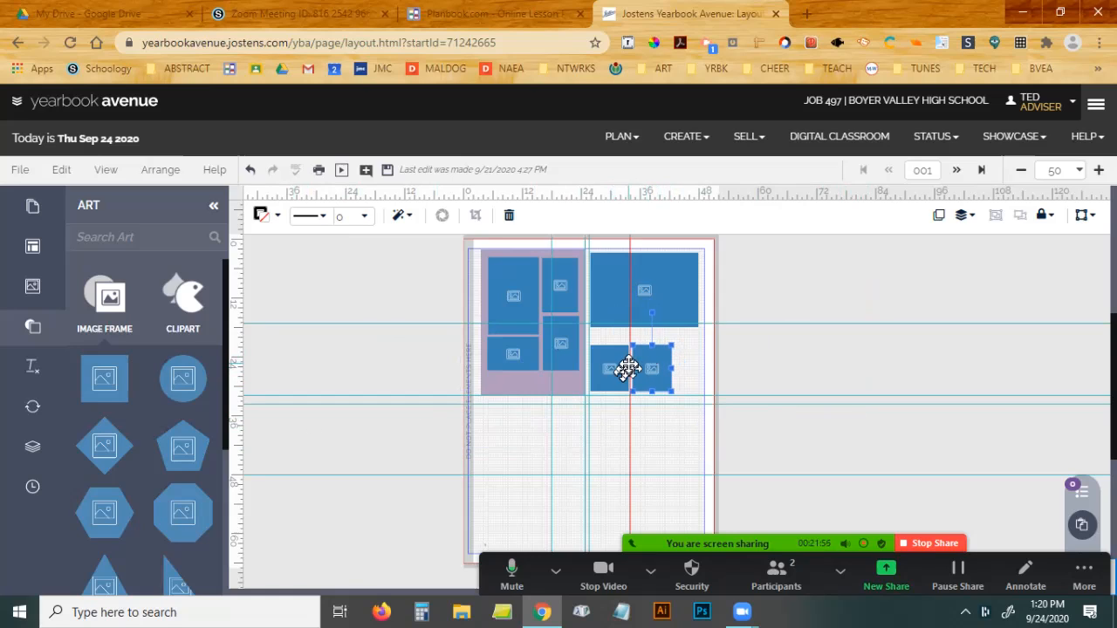
{"action": "left_click", "coordinate": [748, 352]}
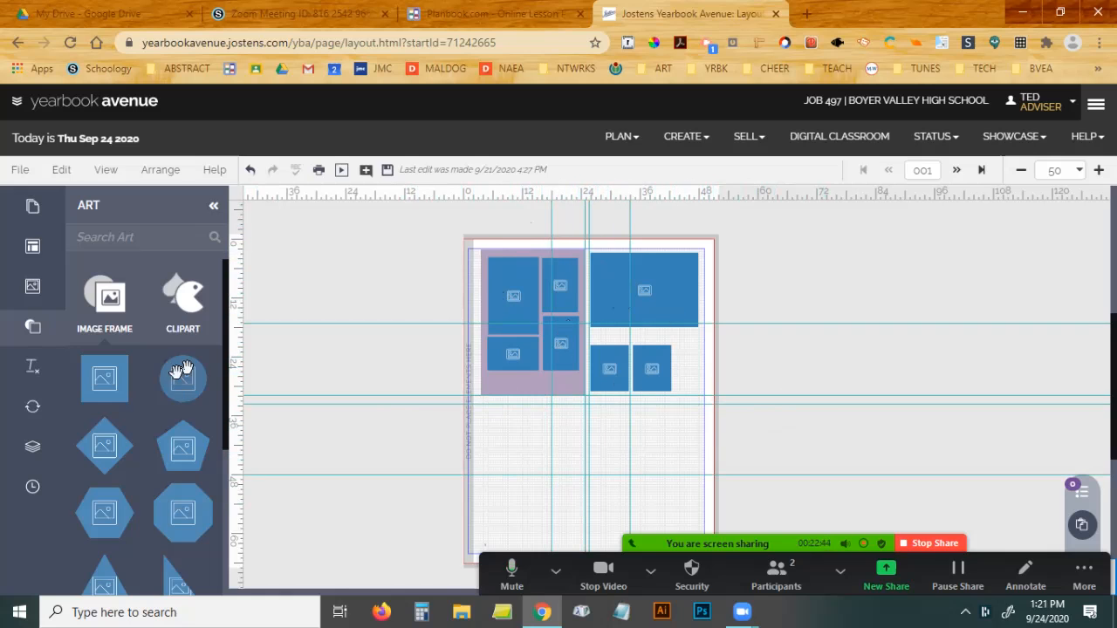
Add a Body Copy text box directly beneath the wide image frame and stretch it to the frame's width.
{"action": "left_click", "coordinate": [31, 366]}
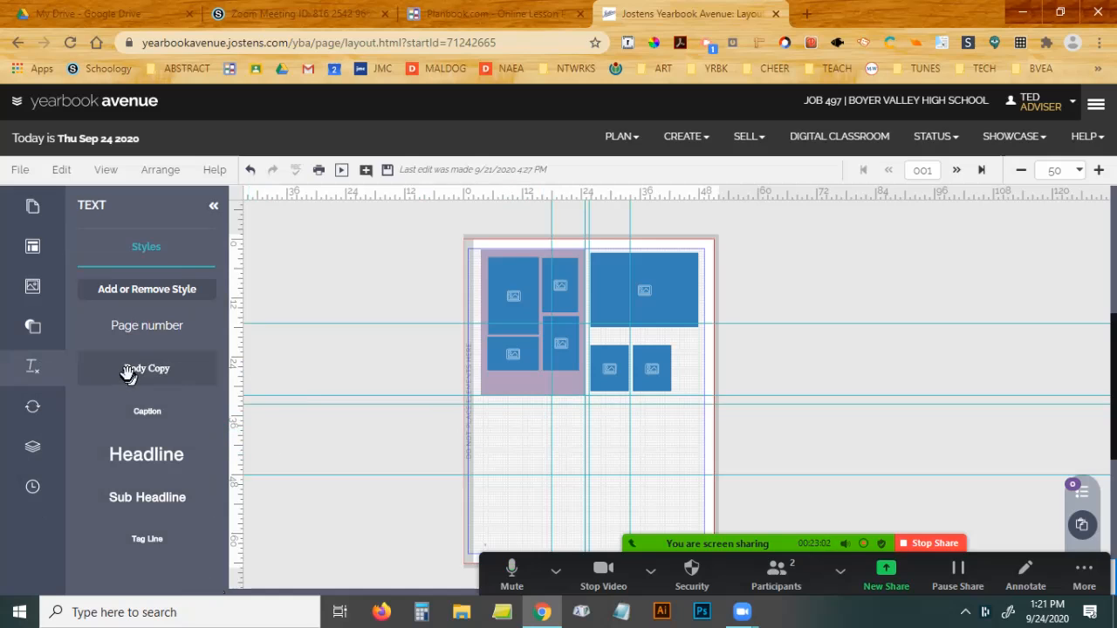
{"action": "left_click_drag", "start_coordinate": [127, 372], "coordinate": [510, 430]}
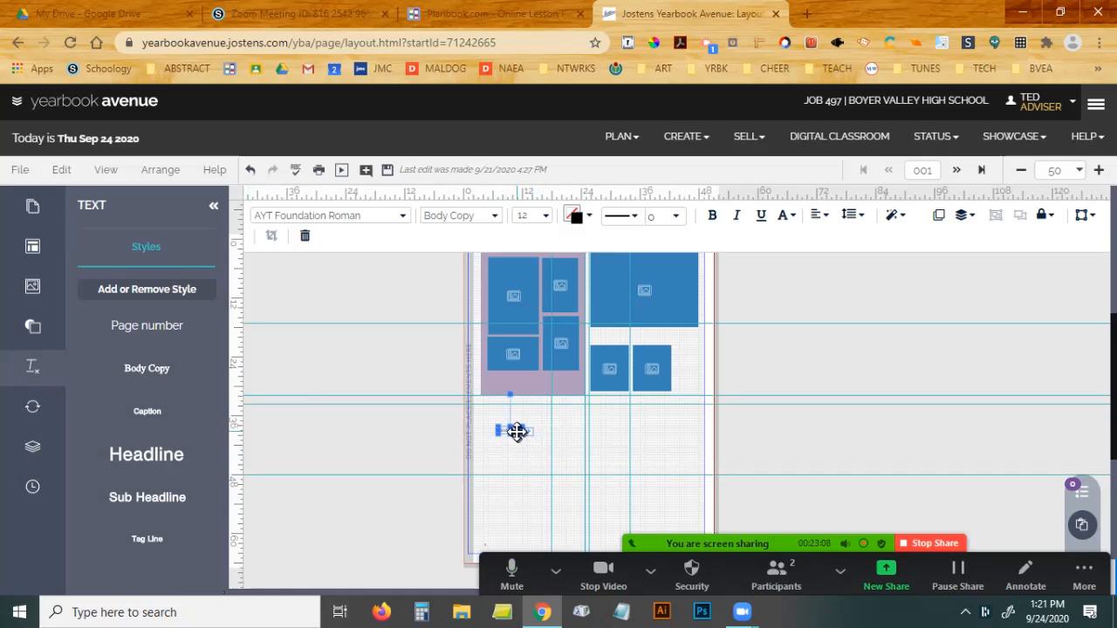
{"action": "left_click_drag", "start_coordinate": [516, 431], "coordinate": [698, 341]}
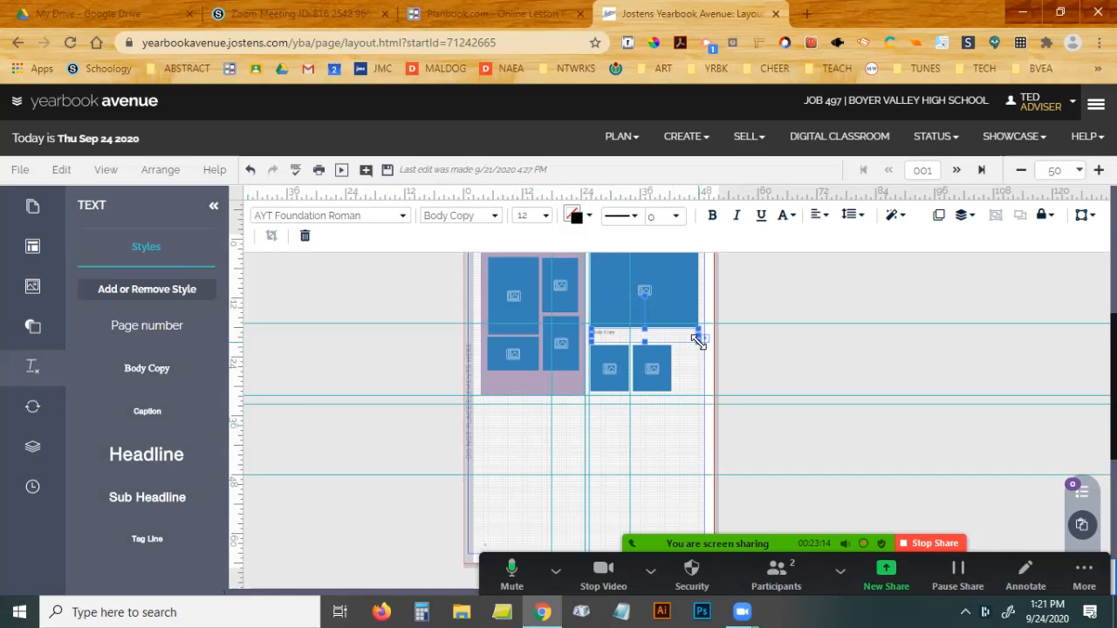
{"action": "scroll", "coordinate": [784, 366], "scroll_direction": "up", "scroll_amount": 1}
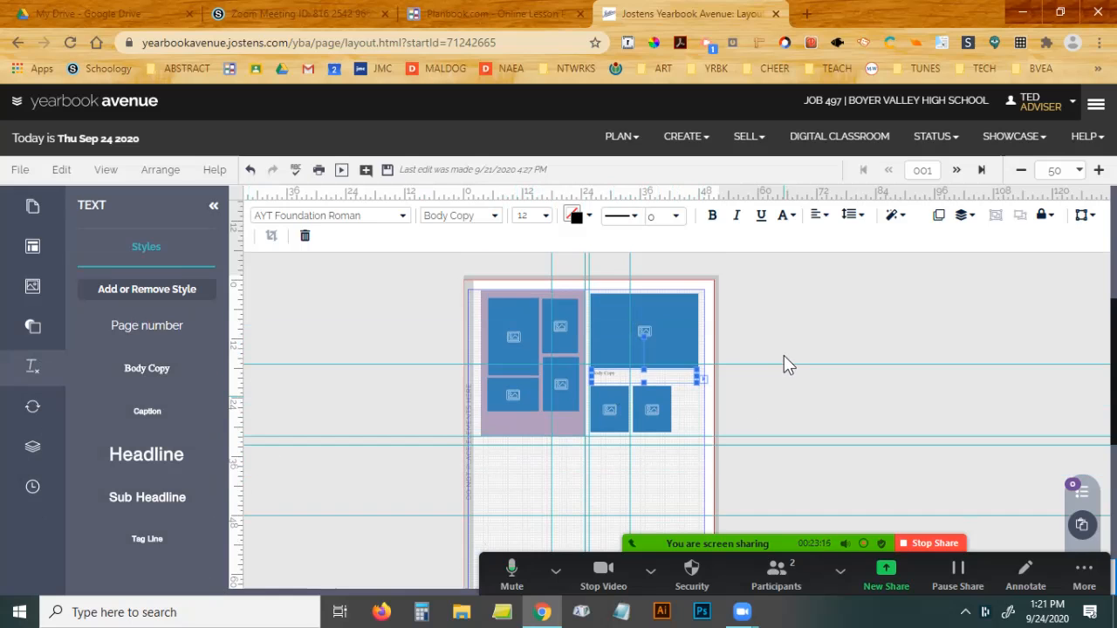
Add a Caption text box beside the two small image frames and size it to fill the space up to the wide frame's outer edge.
{"action": "left_click_drag", "start_coordinate": [154, 418], "coordinate": [661, 467]}
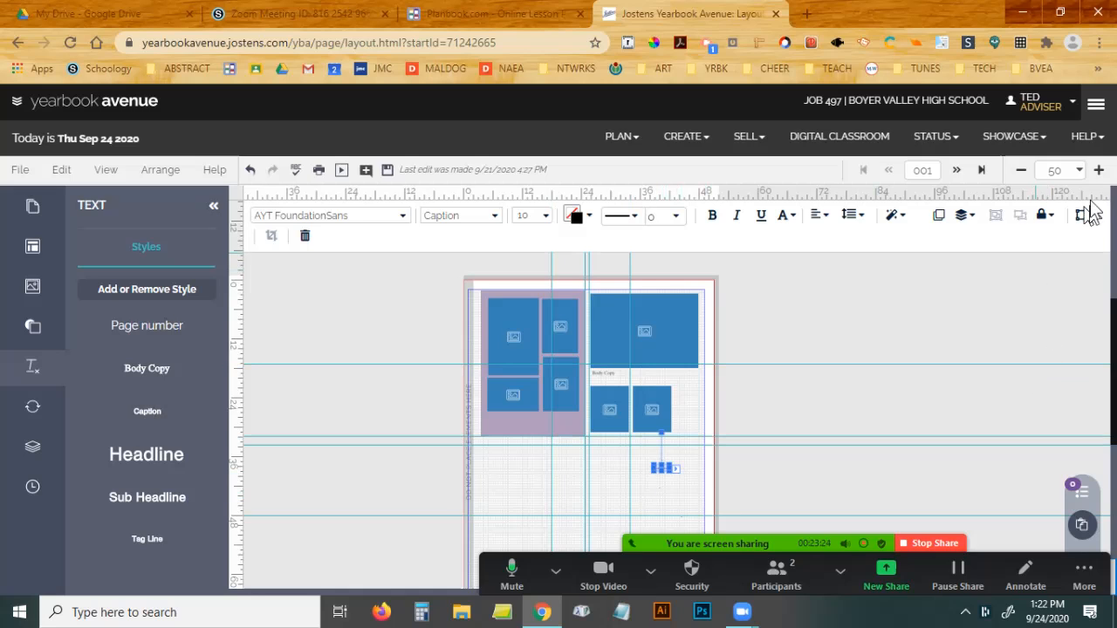
{"action": "left_click", "coordinate": [1099, 171]}
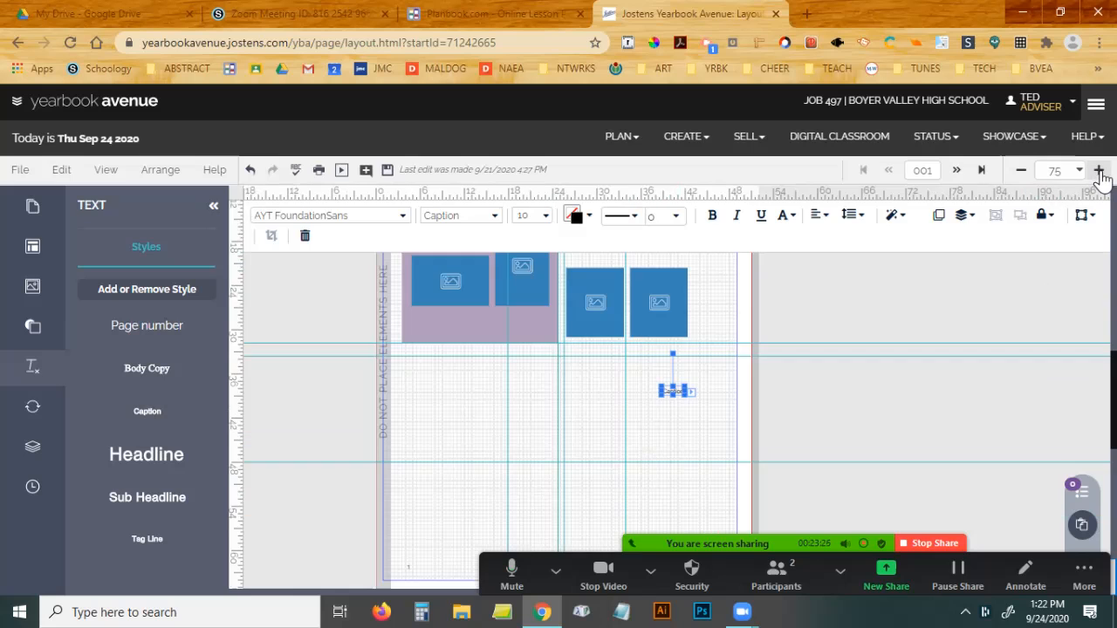
{"action": "left_click", "coordinate": [1099, 172]}
{"action": "left_click", "coordinate": [1099, 171]}
{"action": "left_click", "coordinate": [1098, 171]}
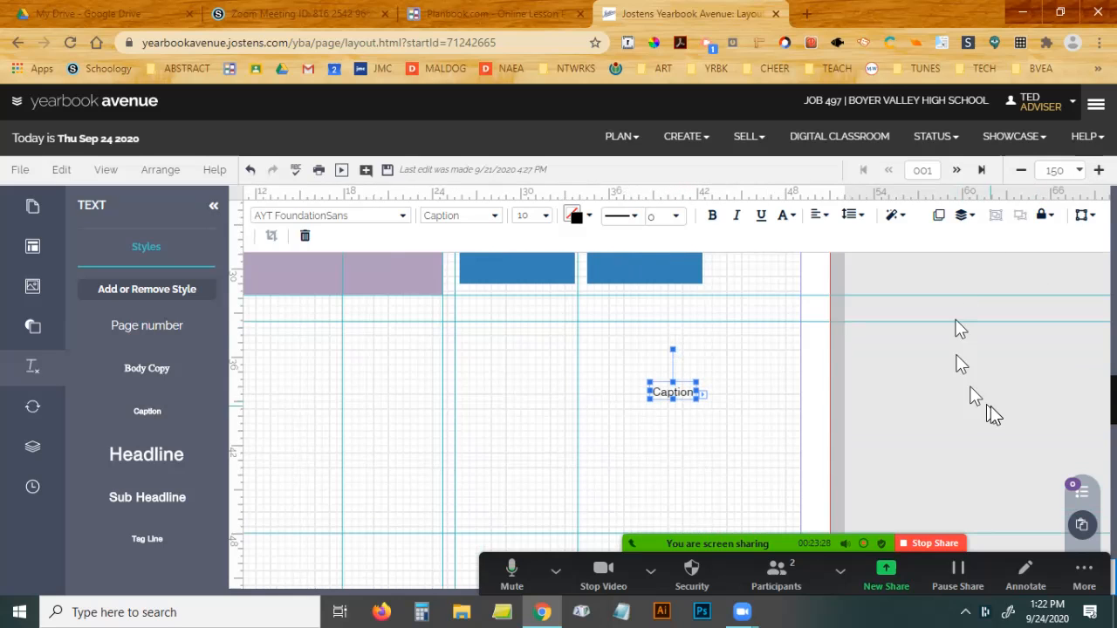
{"action": "scroll", "coordinate": [955, 411], "scroll_direction": "up", "scroll_amount": 3}
{"action": "scroll", "coordinate": [954, 410], "scroll_direction": "down", "scroll_amount": 3}
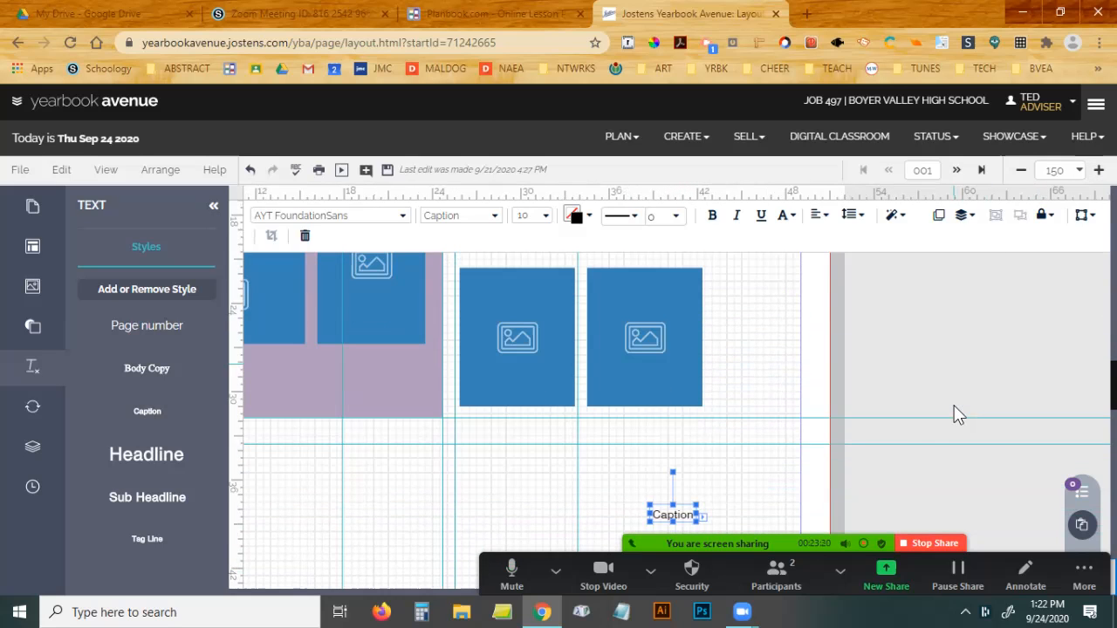
{"action": "left_click_drag", "start_coordinate": [680, 512], "coordinate": [781, 399]}
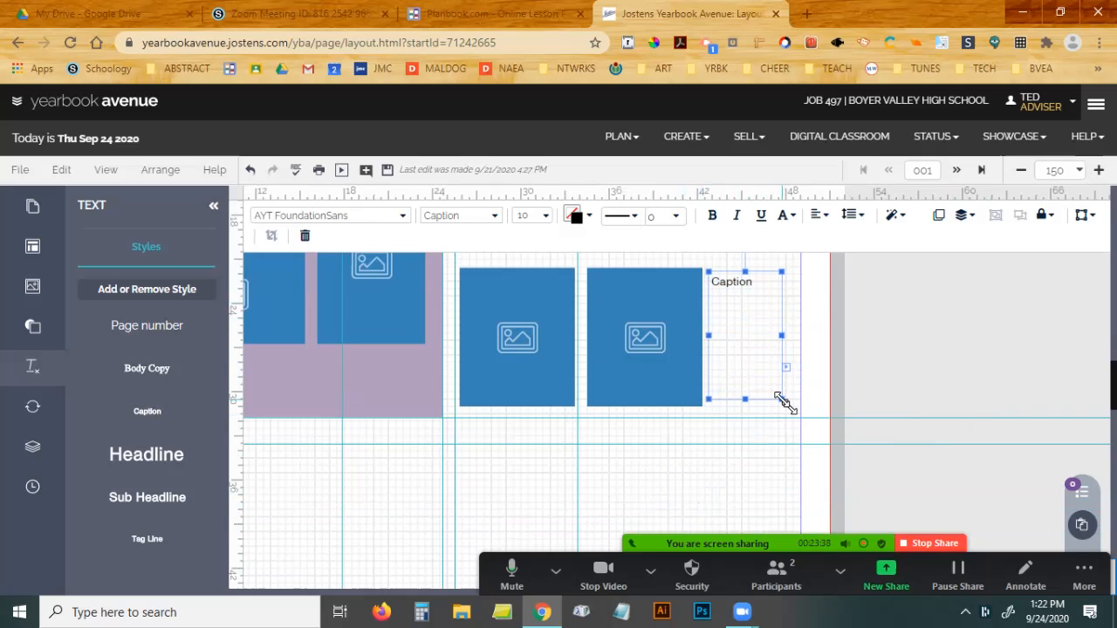
{"action": "scroll", "coordinate": [894, 362], "scroll_direction": "up", "scroll_amount": 1}
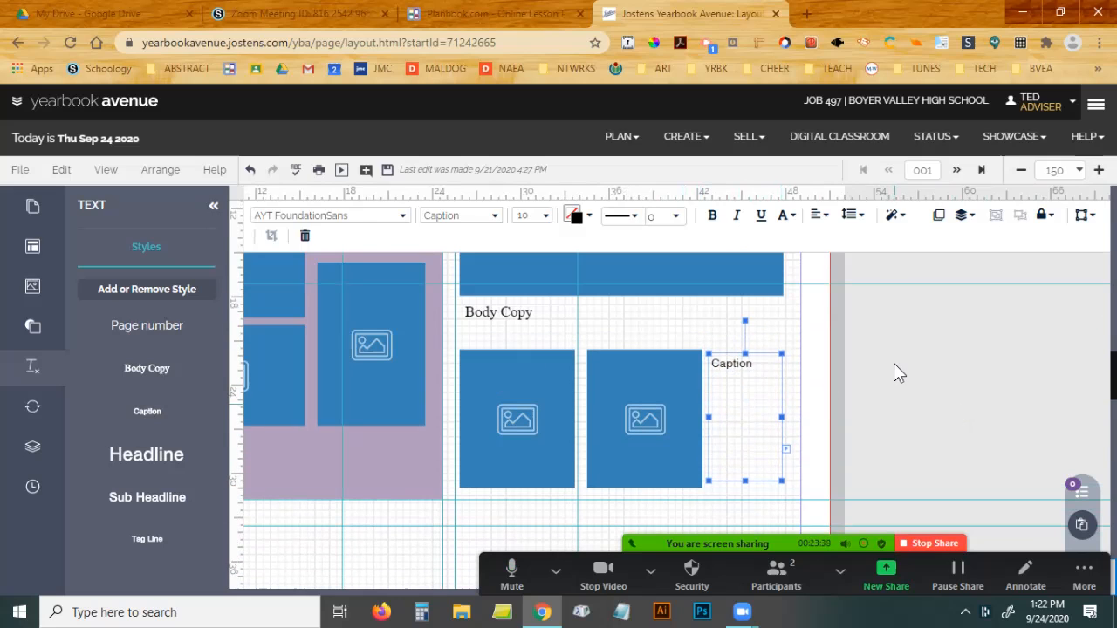
Replace the Body Copy box beneath the wide frame with a Caption text box spanning the frame's width.
{"action": "left_click", "coordinate": [524, 320]}
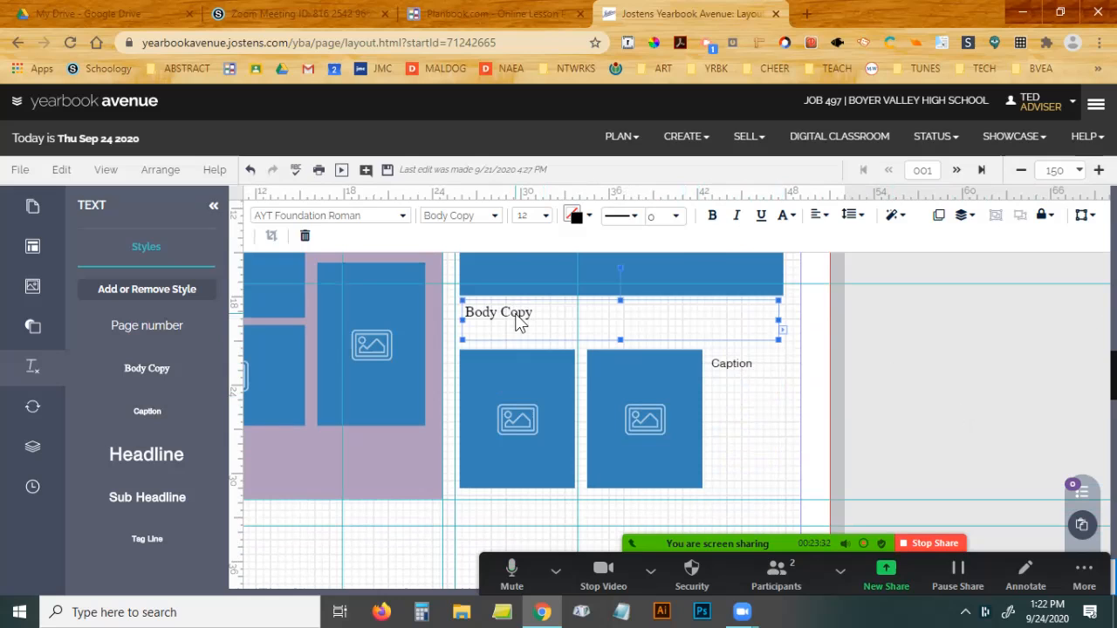
{"action": "key", "text": "Delete"}
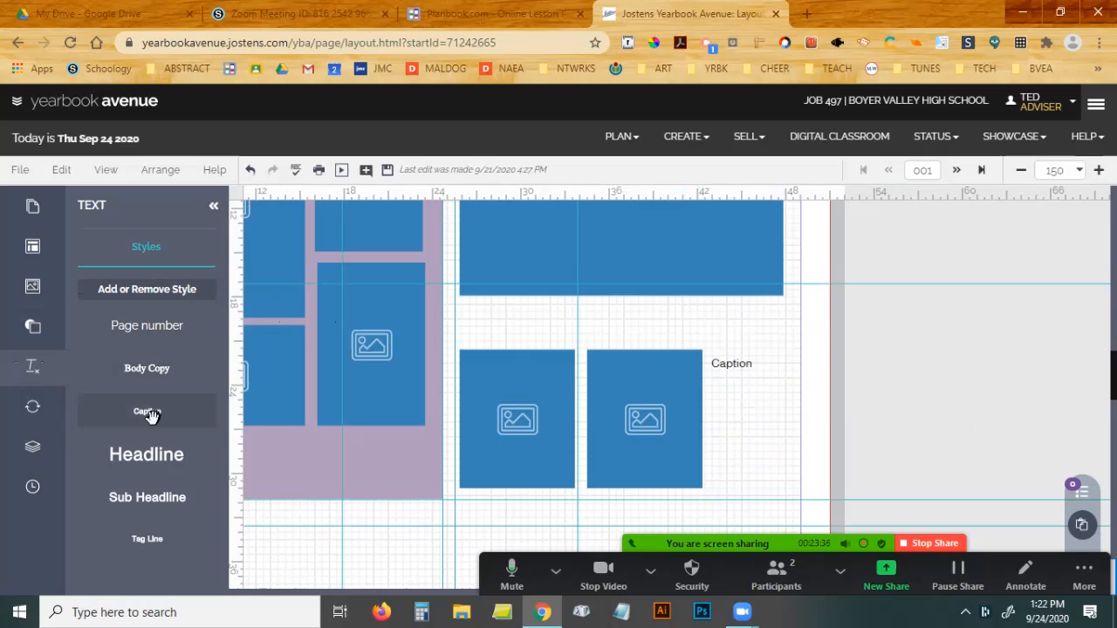
{"action": "left_click_drag", "start_coordinate": [151, 416], "coordinate": [478, 314]}
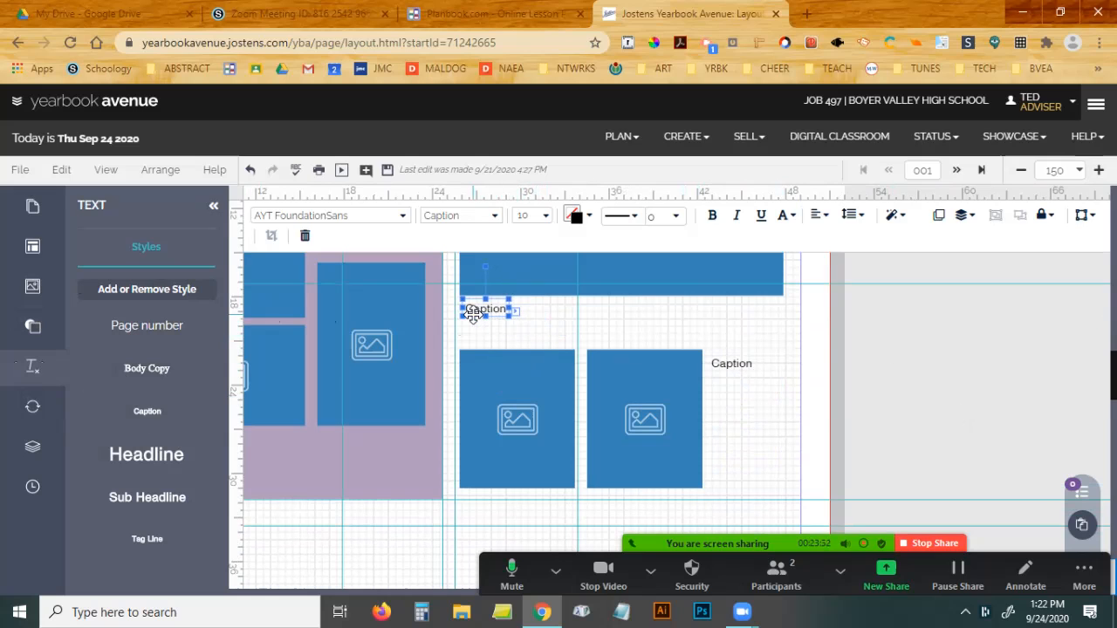
{"action": "left_click_drag", "start_coordinate": [512, 317], "coordinate": [782, 343]}
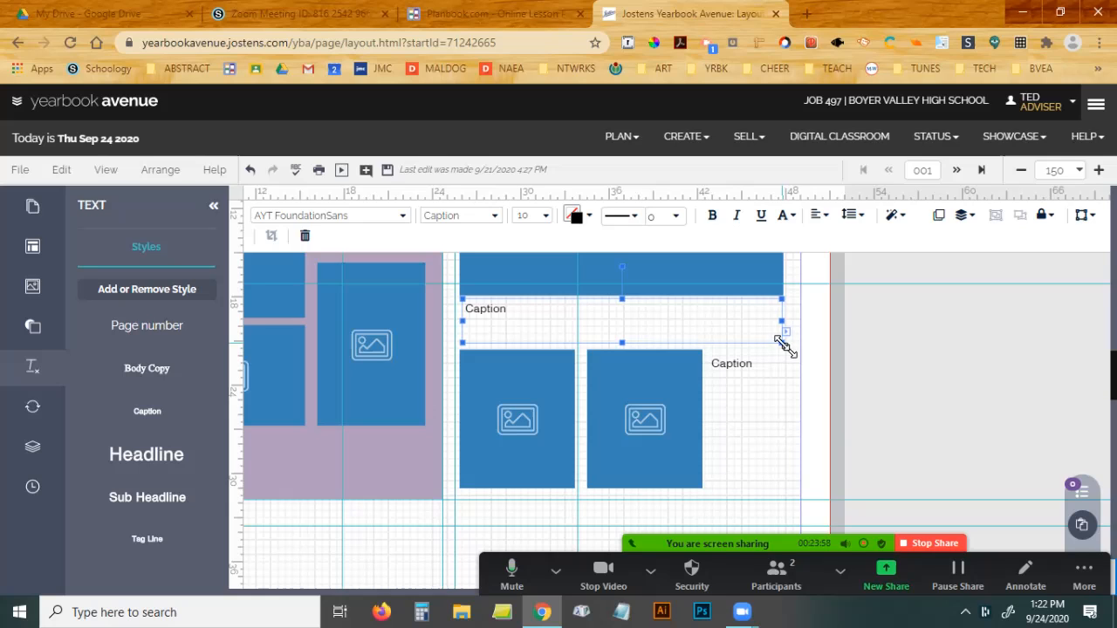
Extend the lower edge of the caption box beside the small frames to line up with the frames' lower edge.
{"action": "left_click", "coordinate": [733, 375]}
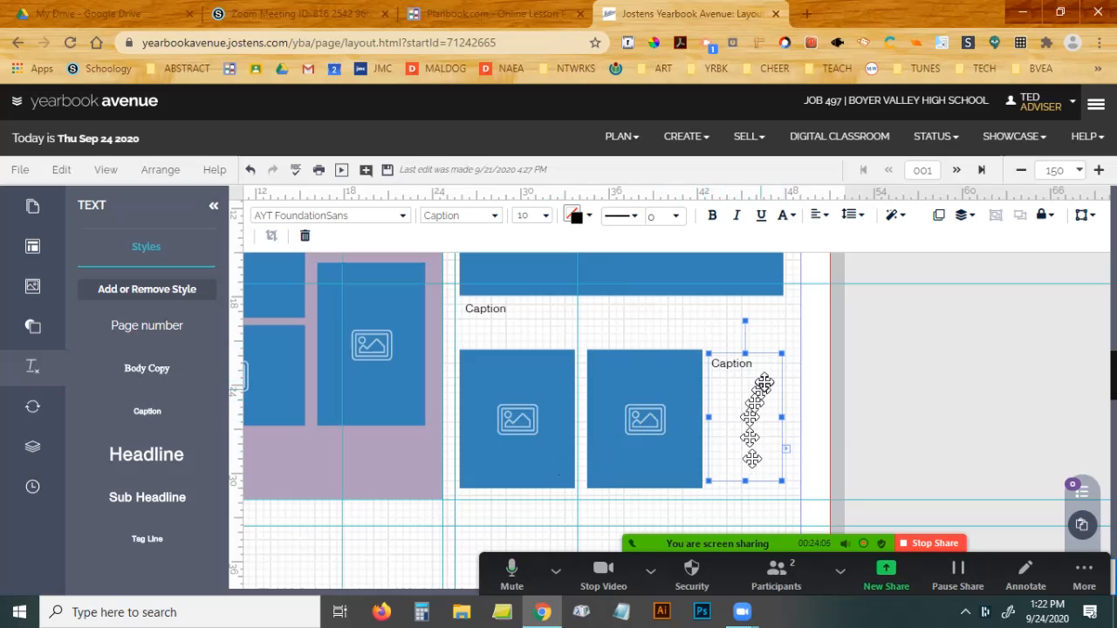
{"action": "left_click_drag", "start_coordinate": [744, 480], "coordinate": [744, 487]}
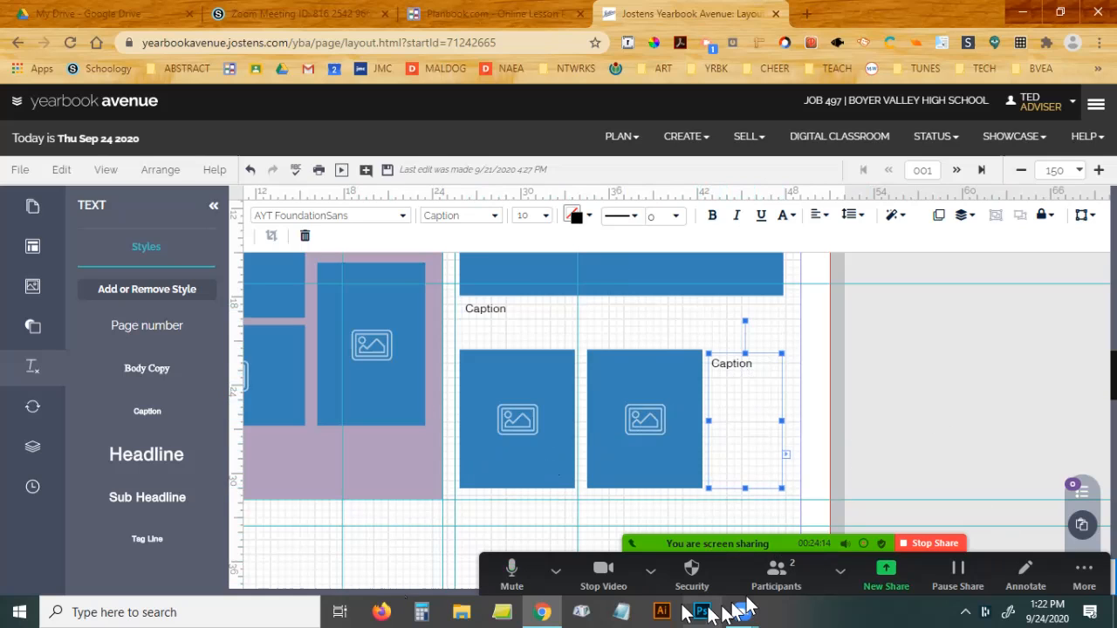
{"action": "left_click", "coordinate": [382, 553]}
{"action": "left_click_drag", "start_coordinate": [382, 553], "coordinate": [444, 542]}
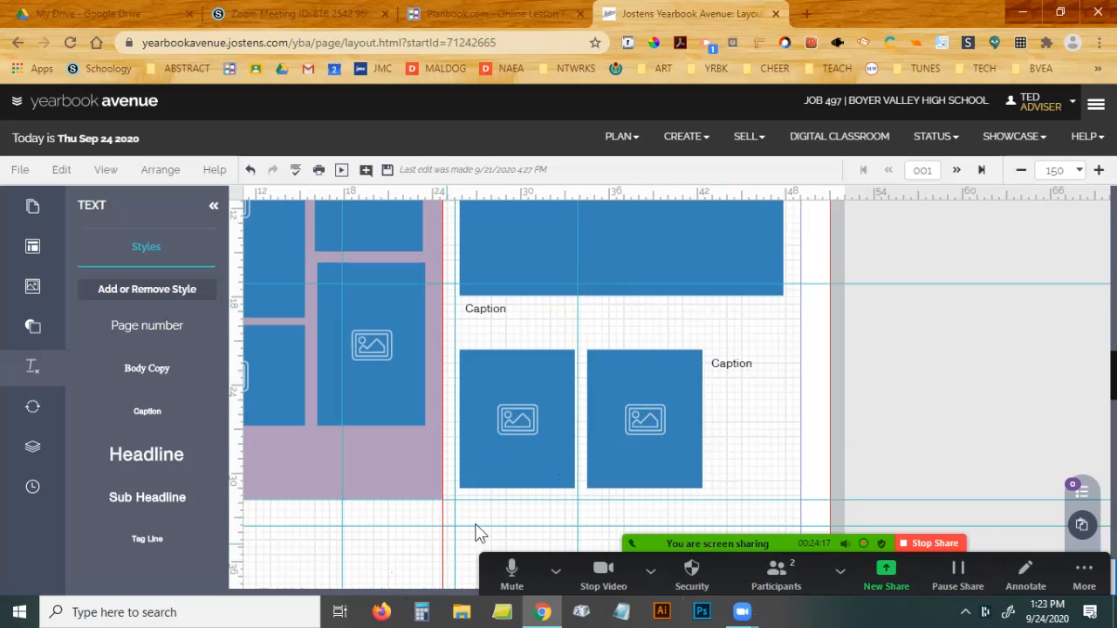
Add a Caption text box on the purple block beneath its image frames and stretch it across their combined width.
{"action": "left_click", "coordinate": [1021, 170]}
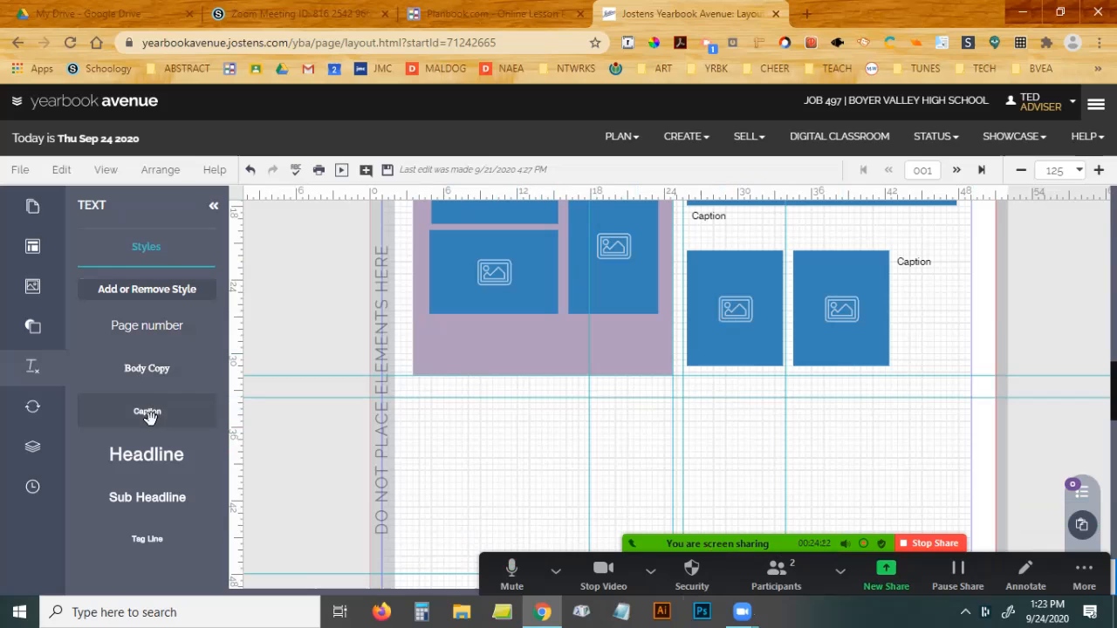
{"action": "left_click_drag", "start_coordinate": [148, 414], "coordinate": [656, 361]}
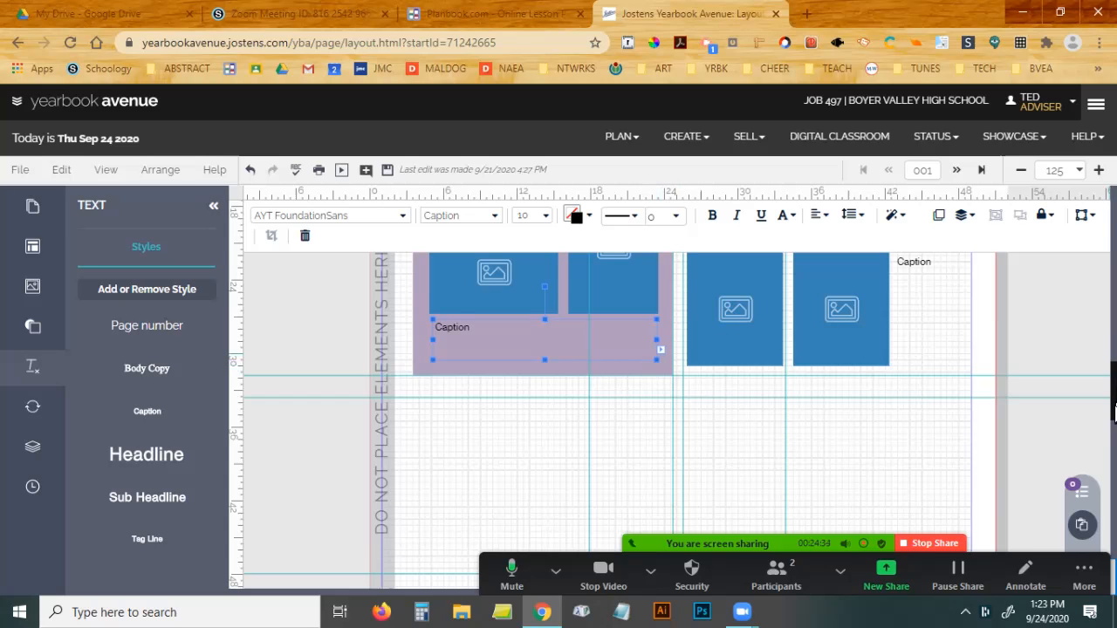
{"action": "scroll", "coordinate": [1115, 410], "scroll_direction": "up", "scroll_amount": 3}
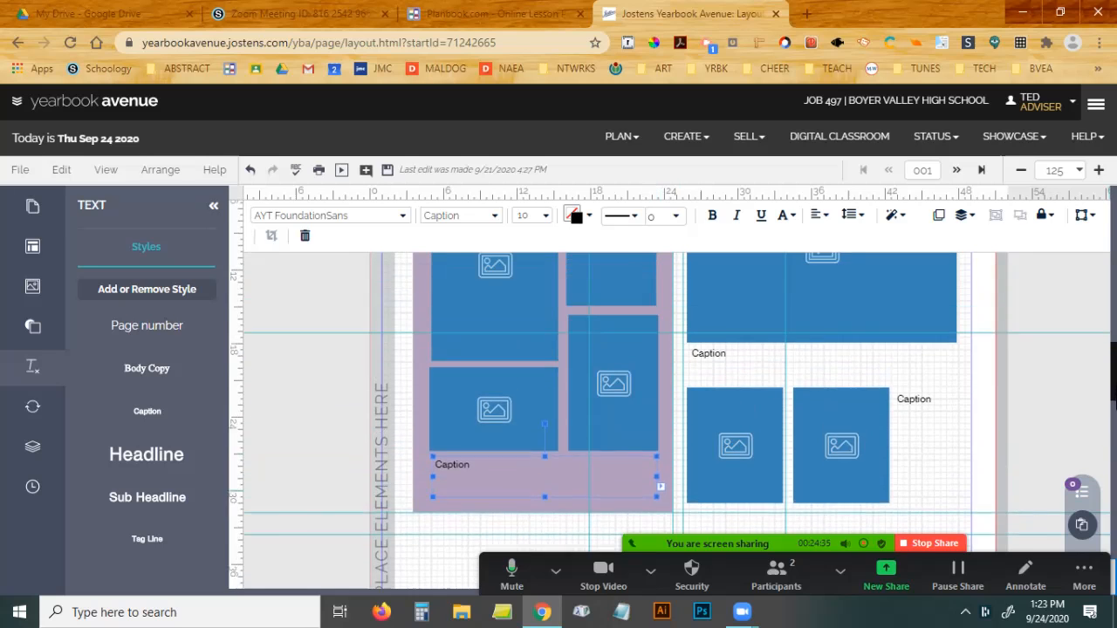
{"action": "left_click", "coordinate": [1020, 170]}
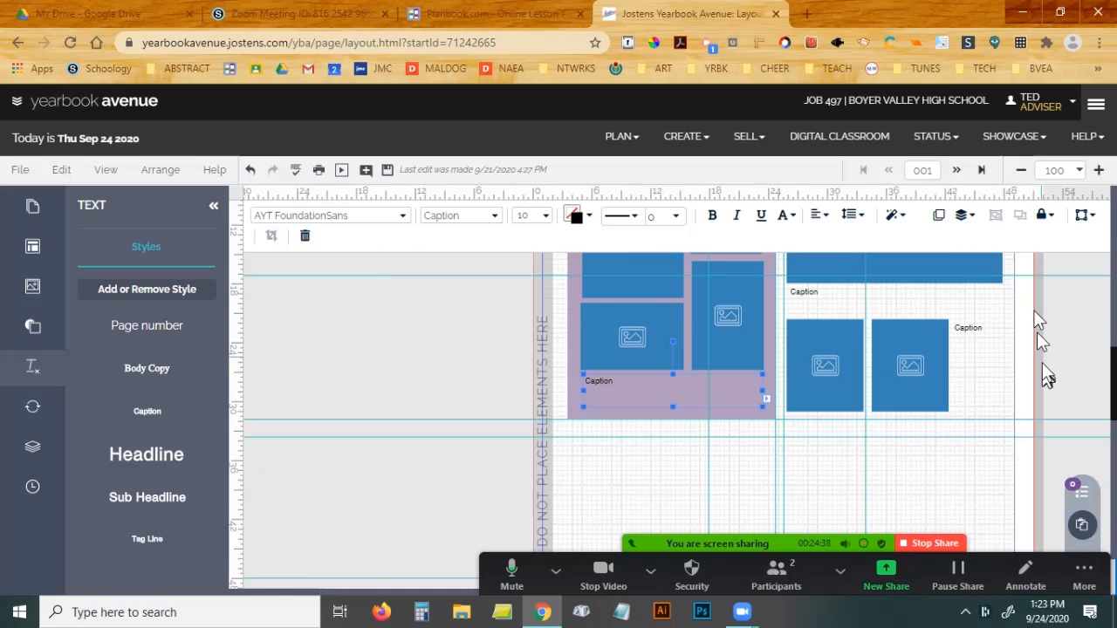
{"action": "left_click", "coordinate": [1021, 170]}
{"action": "scroll", "coordinate": [1115, 381], "scroll_direction": "up", "scroll_amount": 2}
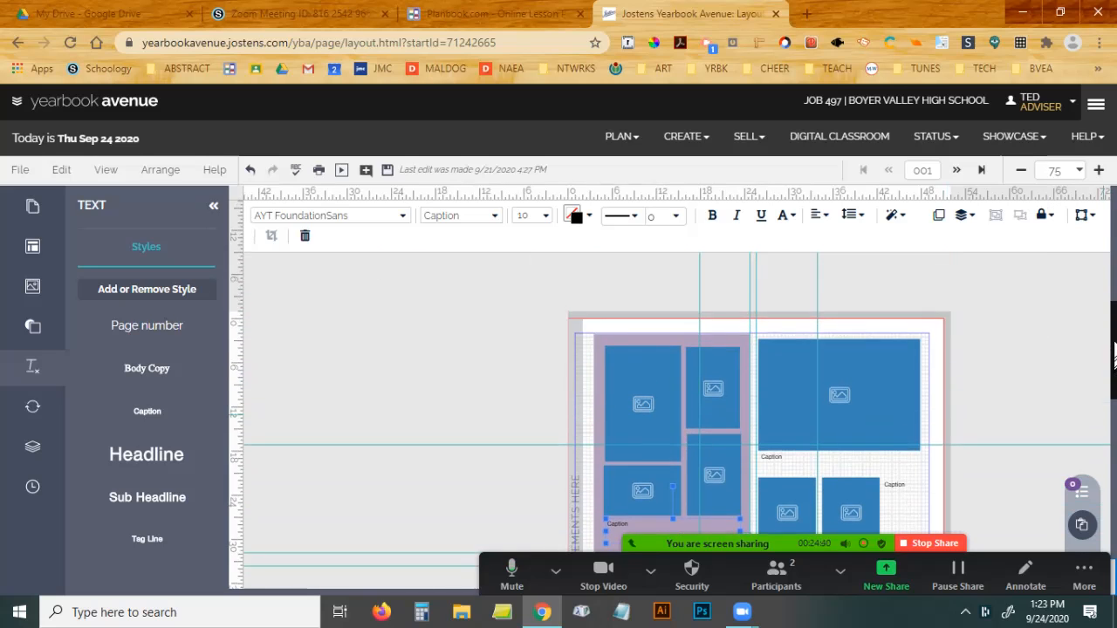
{"action": "left_click", "coordinate": [1021, 169]}
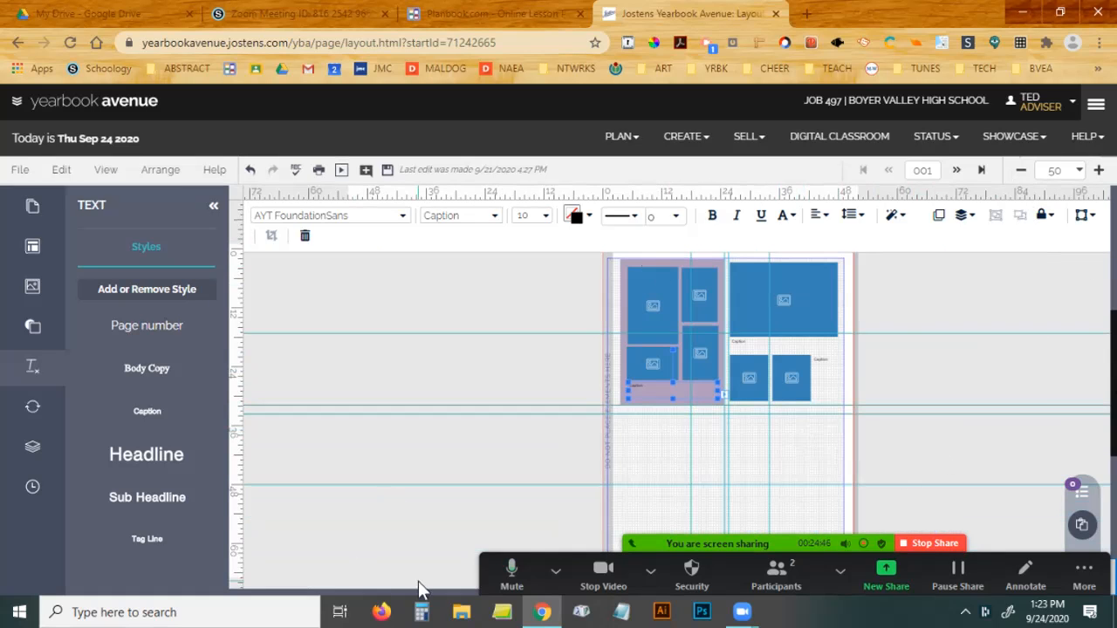
{"action": "left_click", "coordinate": [903, 372]}
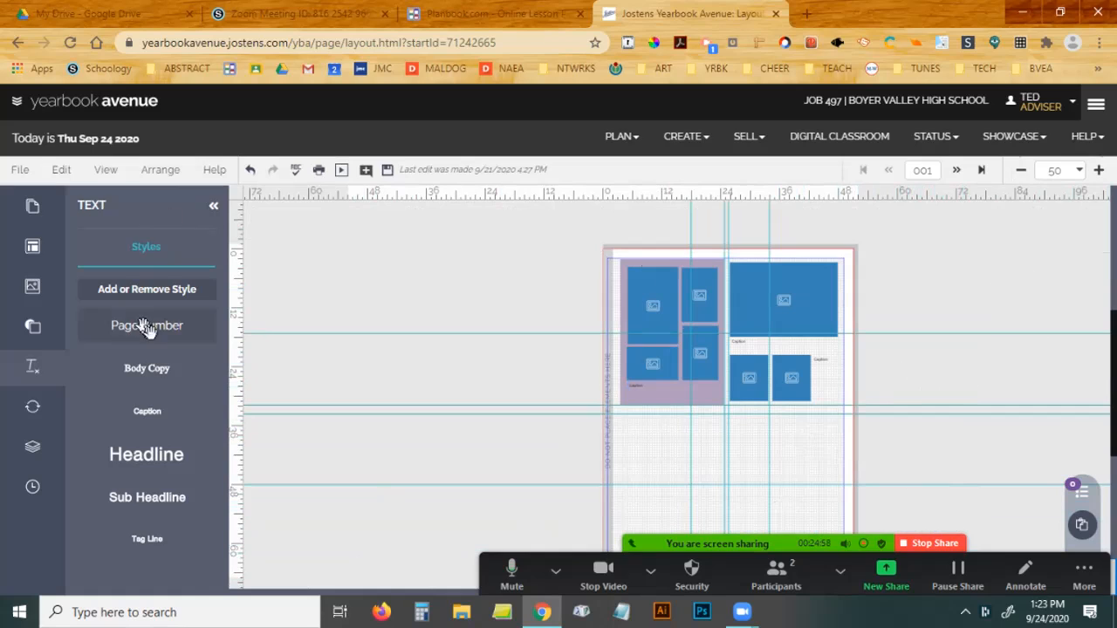
Add a Headline text box and place it over the upper part of the wide image frame, stretched to nearly the frame's width.
{"action": "left_click_drag", "start_coordinate": [146, 458], "coordinate": [654, 453]}
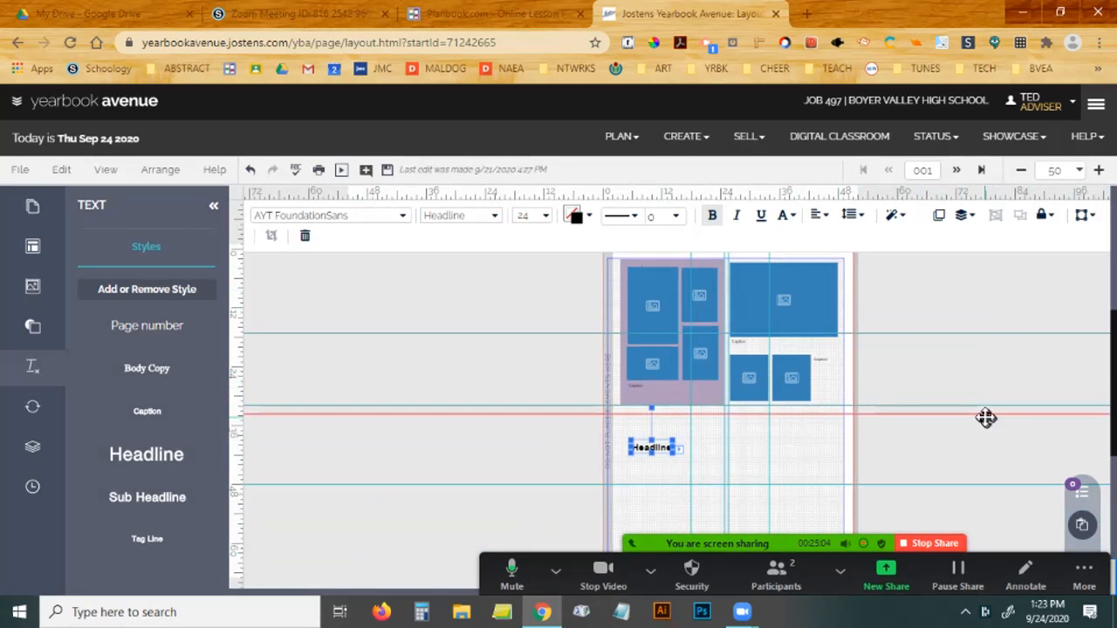
{"action": "scroll", "coordinate": [986, 418], "scroll_direction": "up", "scroll_amount": 1}
{"action": "left_click_drag", "start_coordinate": [663, 488], "coordinate": [656, 308]}
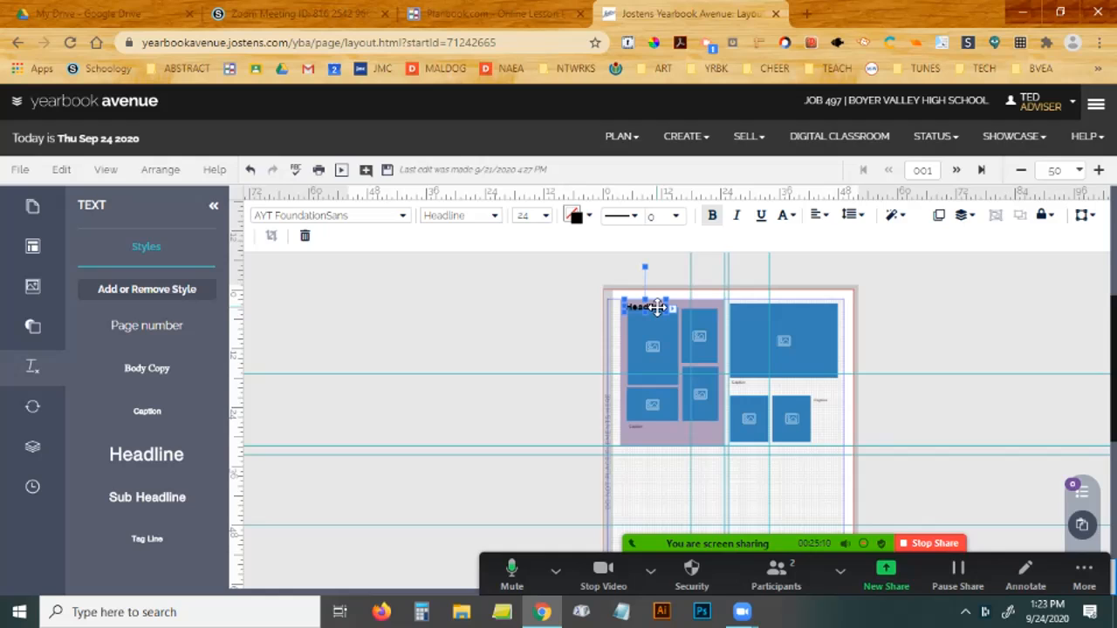
{"action": "left_click_drag", "start_coordinate": [656, 308], "coordinate": [835, 318]}
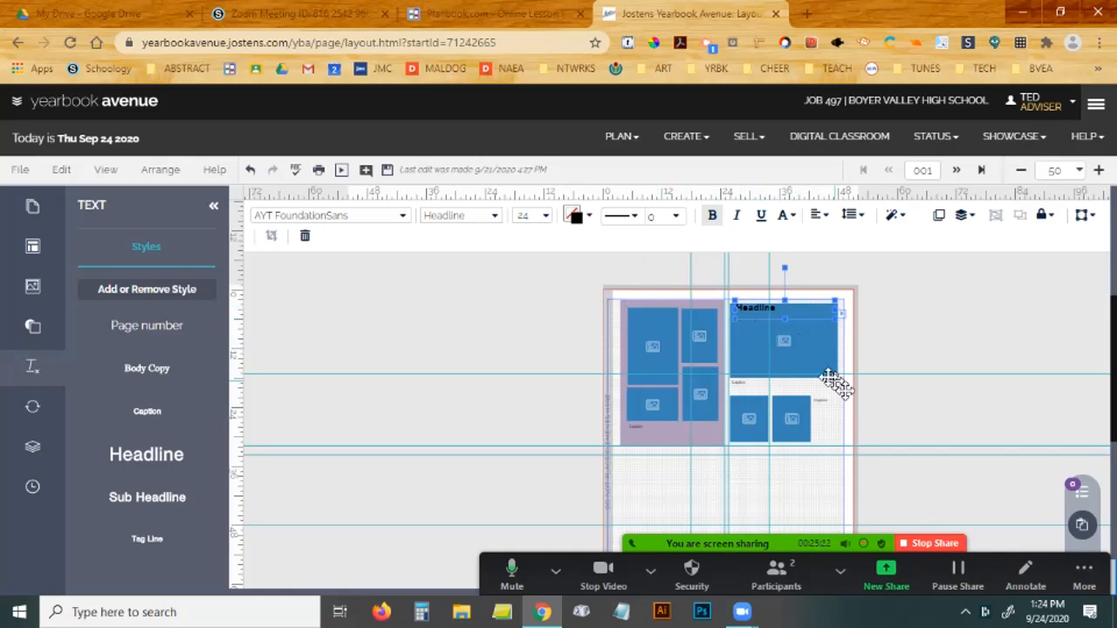
Try font size 36 on the headline, set it to 28 instead, and choose the AYT FoundationSans font.
{"action": "left_click", "coordinate": [547, 218]}
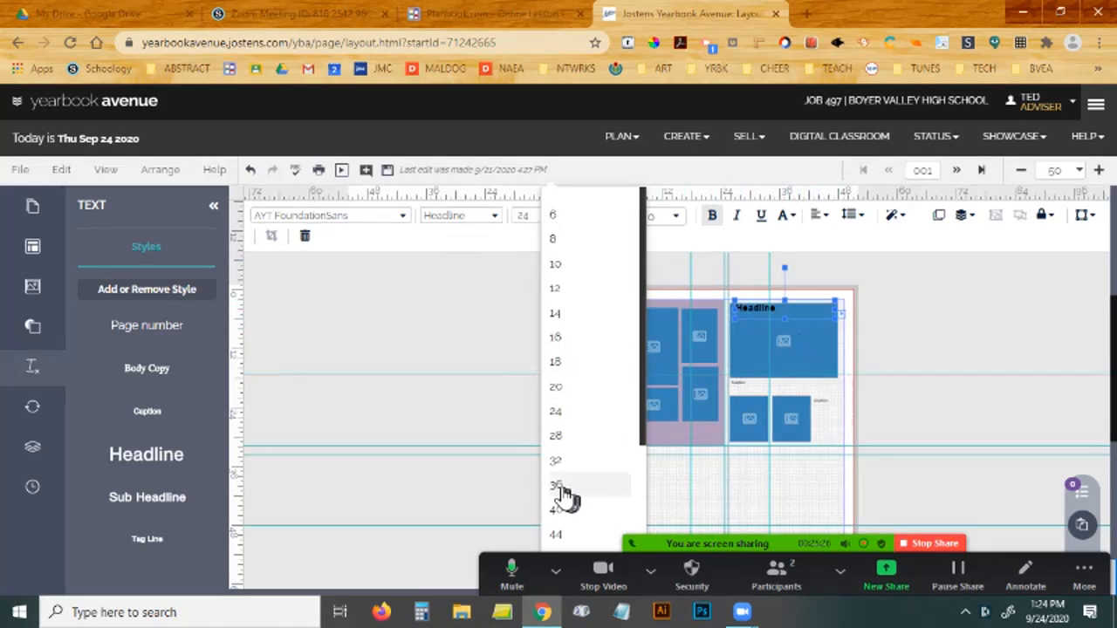
{"action": "left_click", "coordinate": [561, 493]}
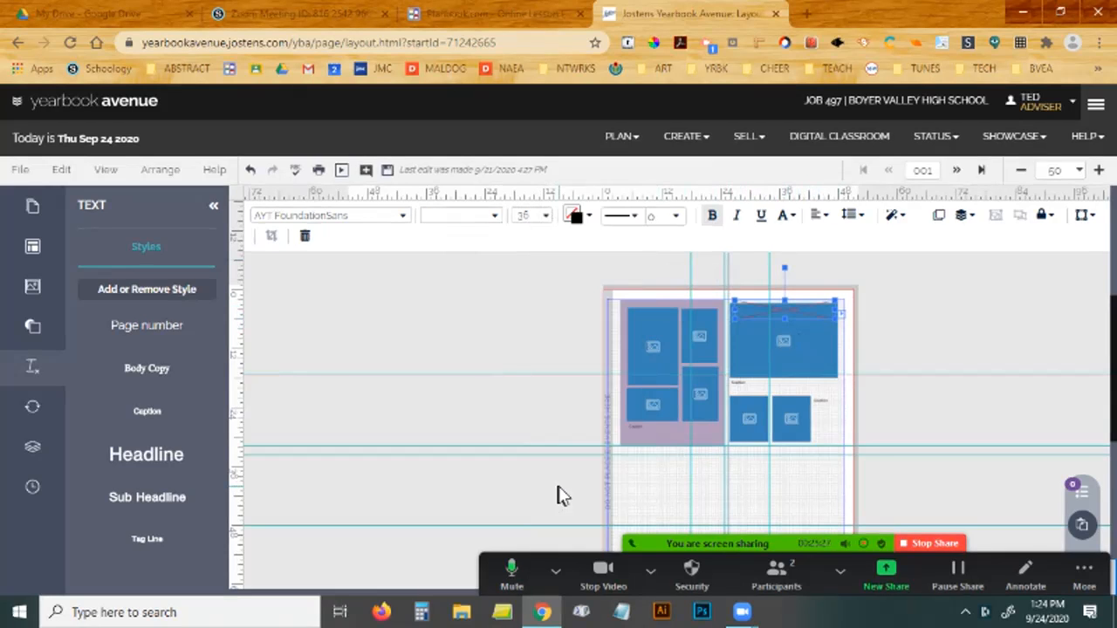
{"action": "left_click", "coordinate": [528, 218]}
{"action": "left_click", "coordinate": [555, 435]}
{"action": "left_click", "coordinate": [403, 217]}
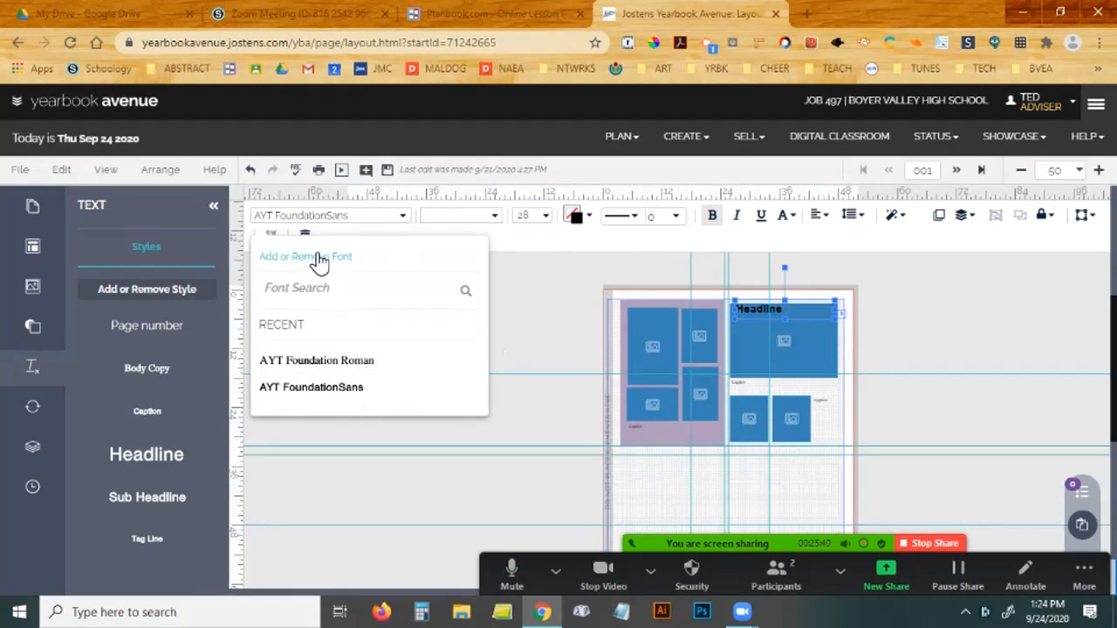
{"action": "left_click", "coordinate": [328, 395]}
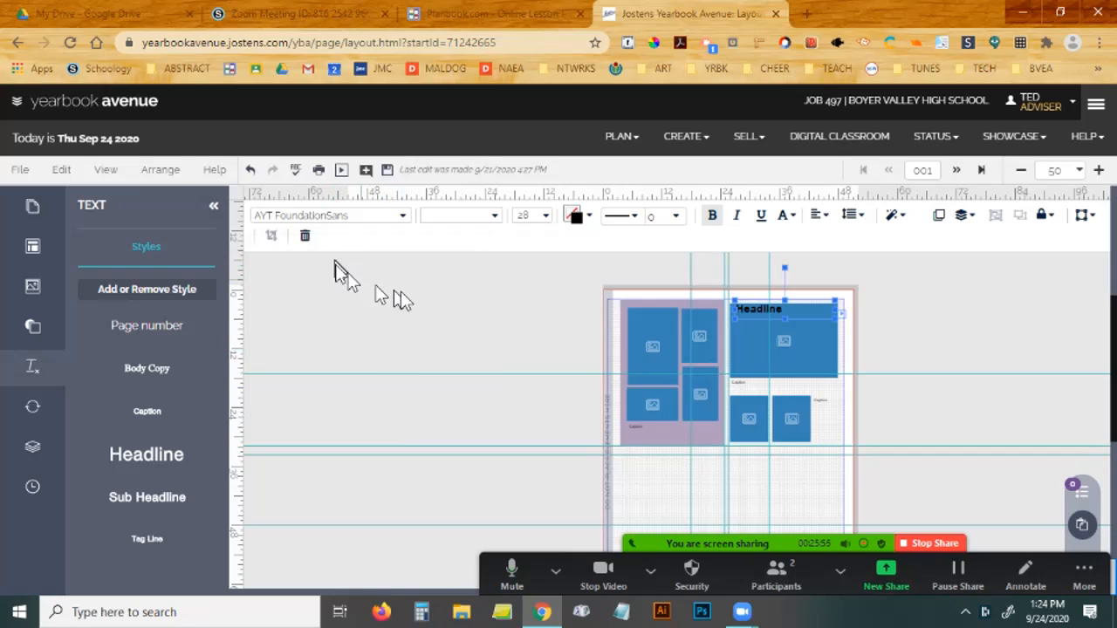
{"action": "left_click", "coordinate": [960, 339]}
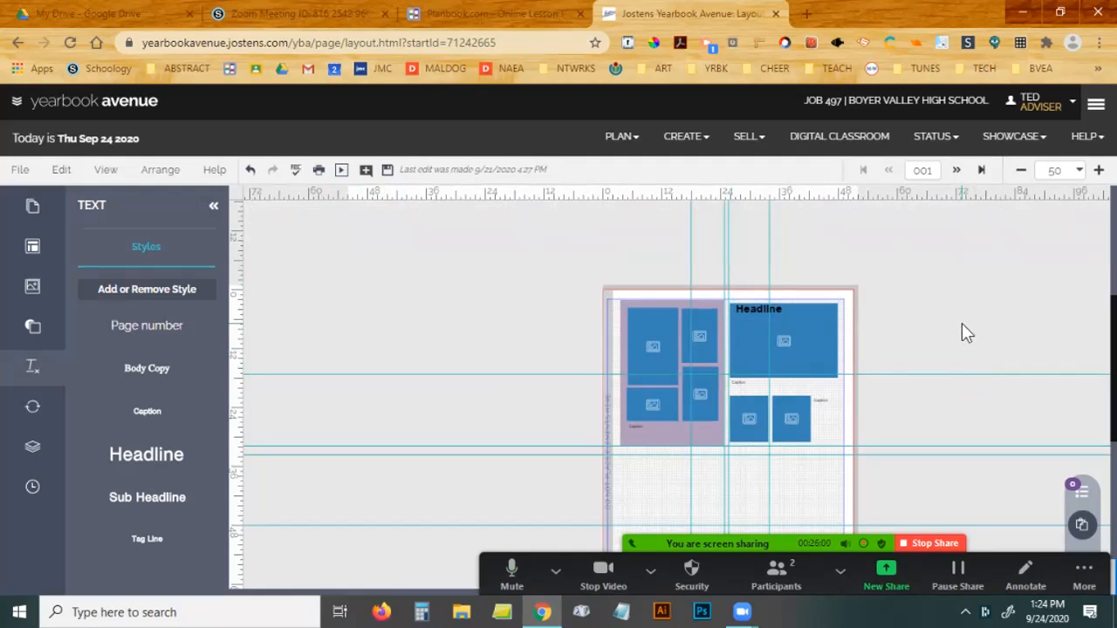
Select all the frames, the purple block, captions and headline on the page's upper half and group them.
{"action": "scroll", "coordinate": [961, 332], "scroll_direction": "down", "scroll_amount": 1}
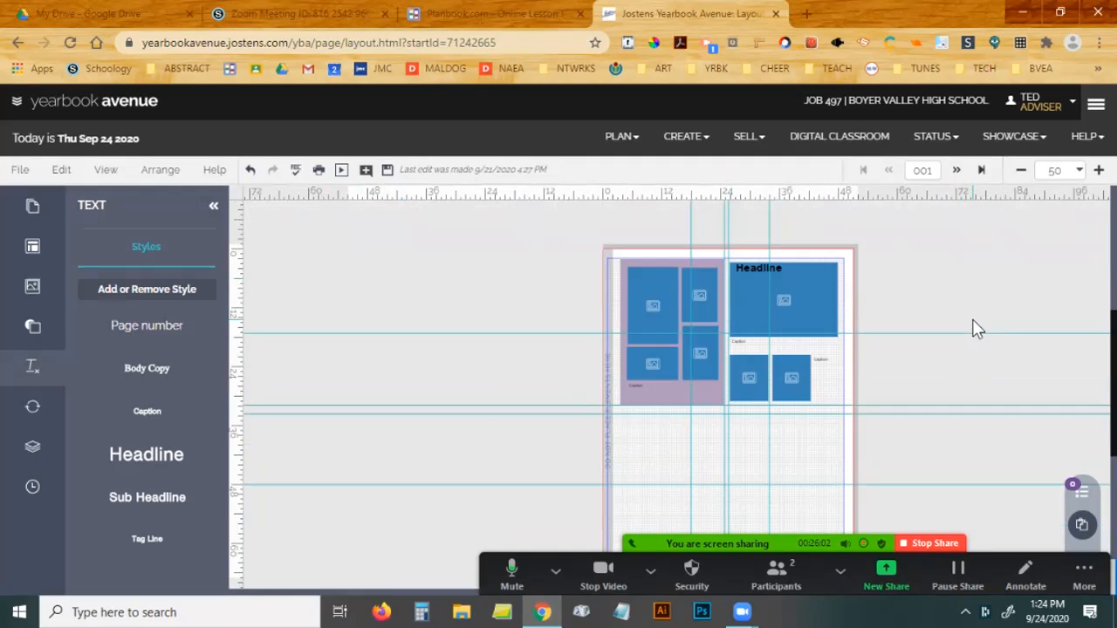
{"action": "left_click_drag", "start_coordinate": [1111, 370], "coordinate": [1113, 387]}
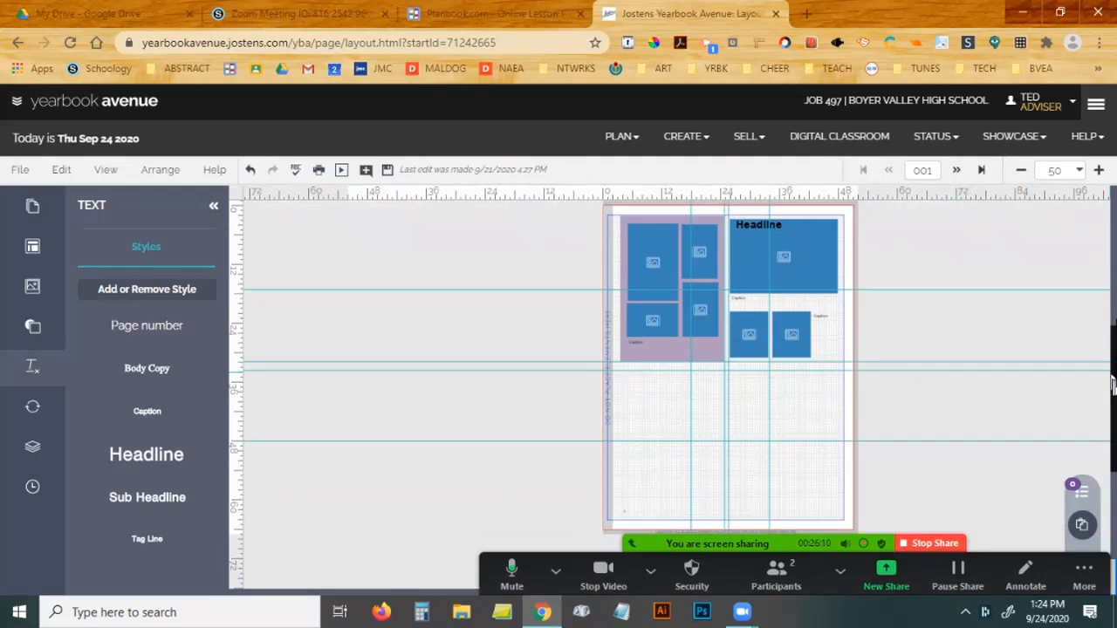
{"action": "scroll", "coordinate": [998, 324], "scroll_direction": "up", "scroll_amount": 1}
{"action": "left_click_drag", "start_coordinate": [565, 230], "coordinate": [896, 433]}
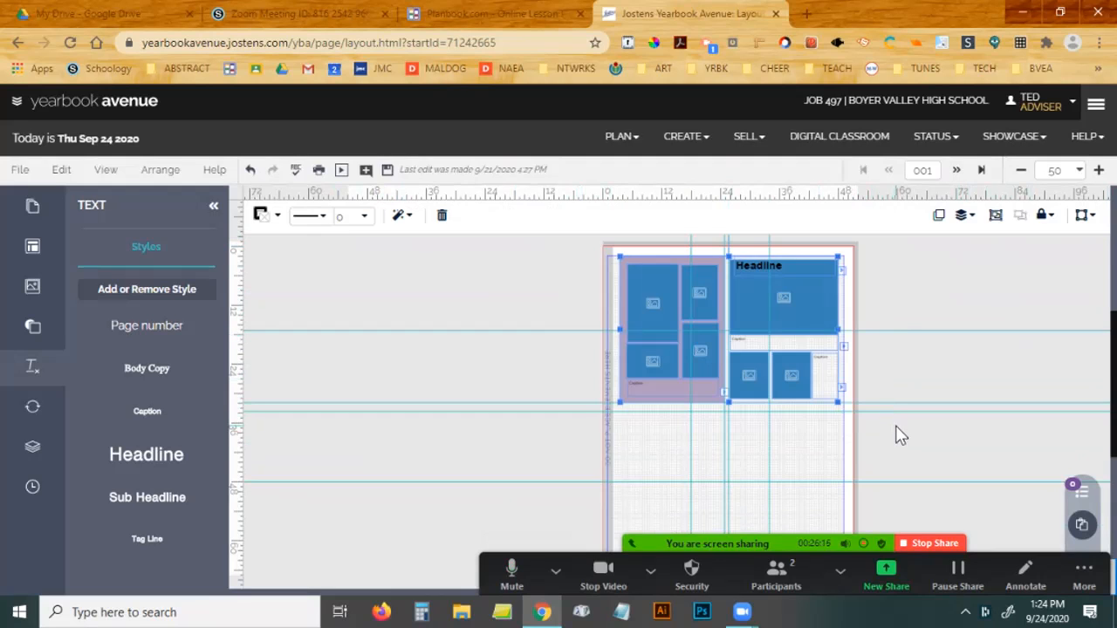
{"action": "left_click", "coordinate": [996, 218]}
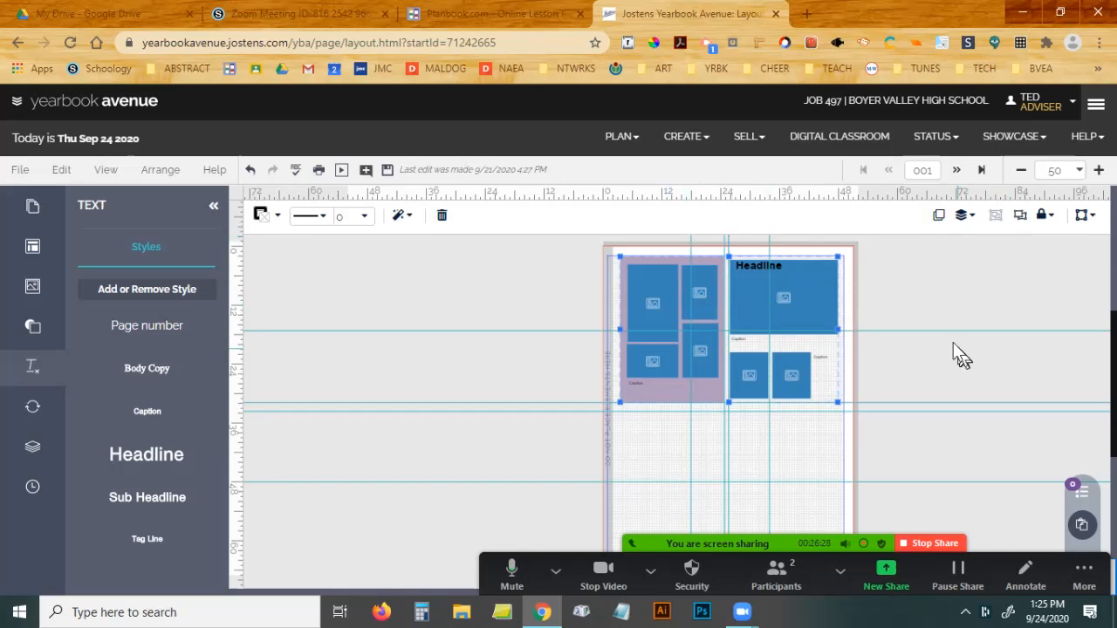
Copy and paste the grouped layout, and place the copy on the page's lower half, starting at the horizontal guide beneath the original.
{"action": "scroll", "coordinate": [933, 283], "scroll_direction": "down", "scroll_amount": 1}
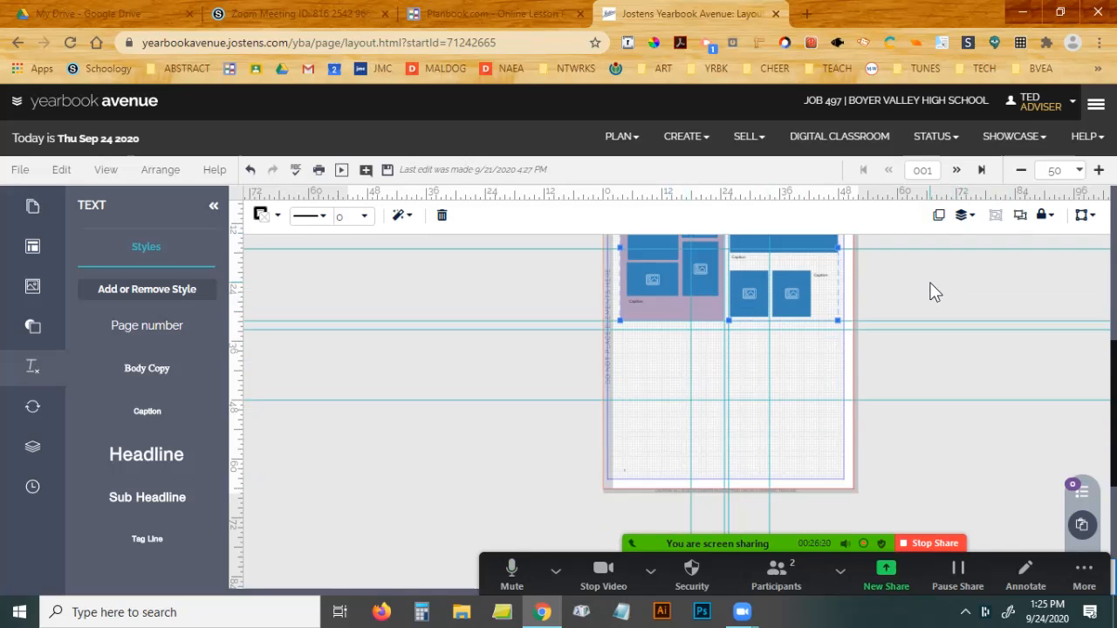
{"action": "key", "text": "ctrl+v"}
{"action": "left_click_drag", "start_coordinate": [662, 273], "coordinate": [656, 422]}
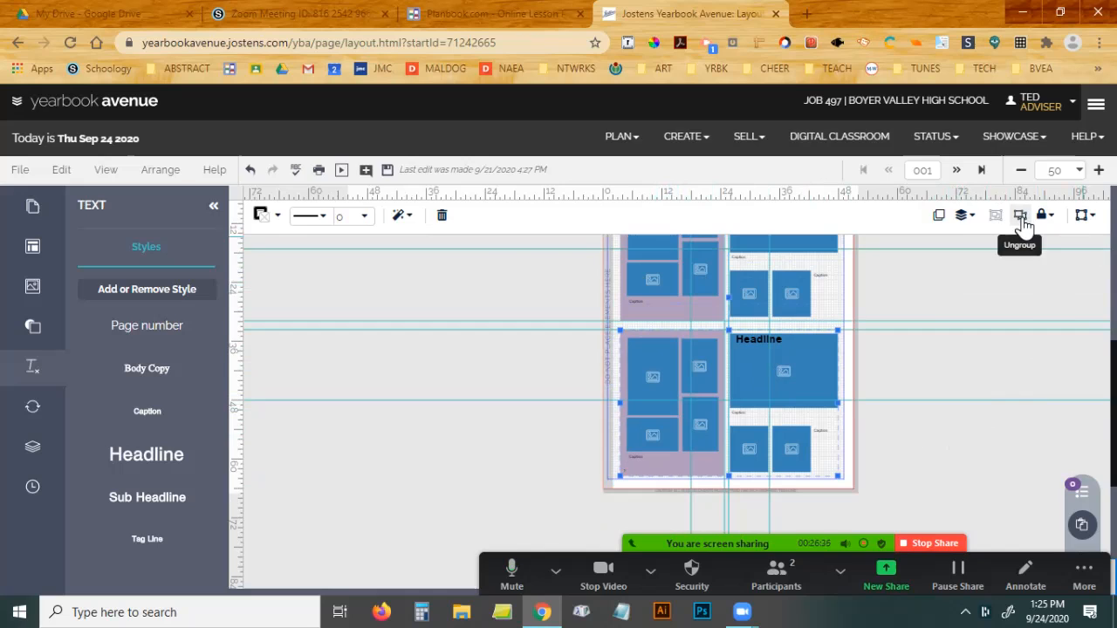
Try mirroring the copied group horizontally and rotating it to the left, undoing the mirror.
{"action": "left_click", "coordinate": [411, 218]}
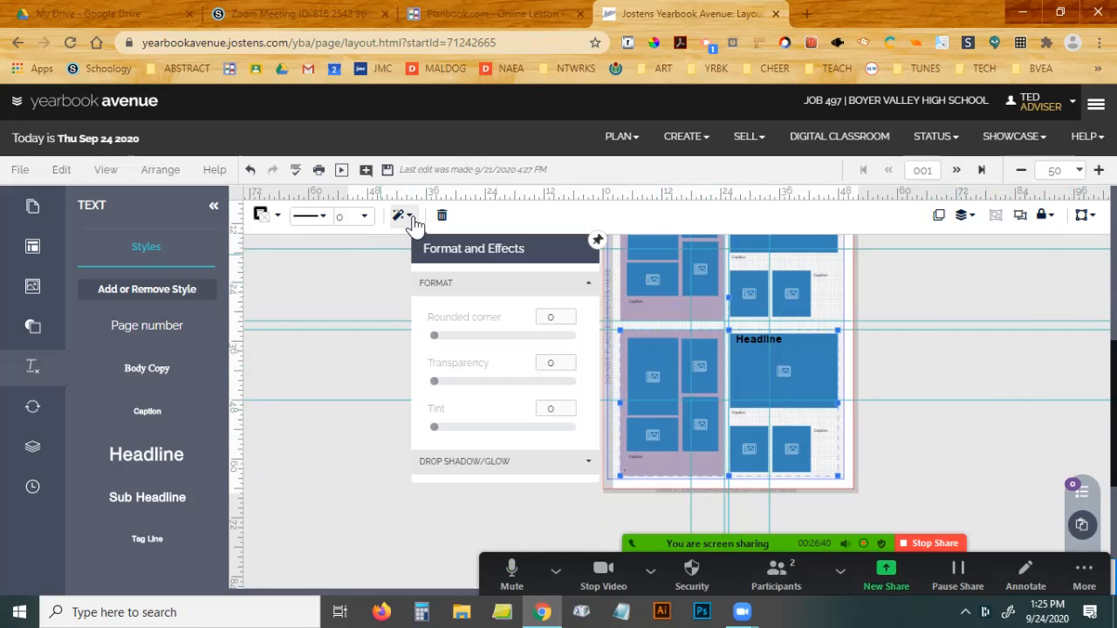
{"action": "left_click", "coordinate": [414, 224]}
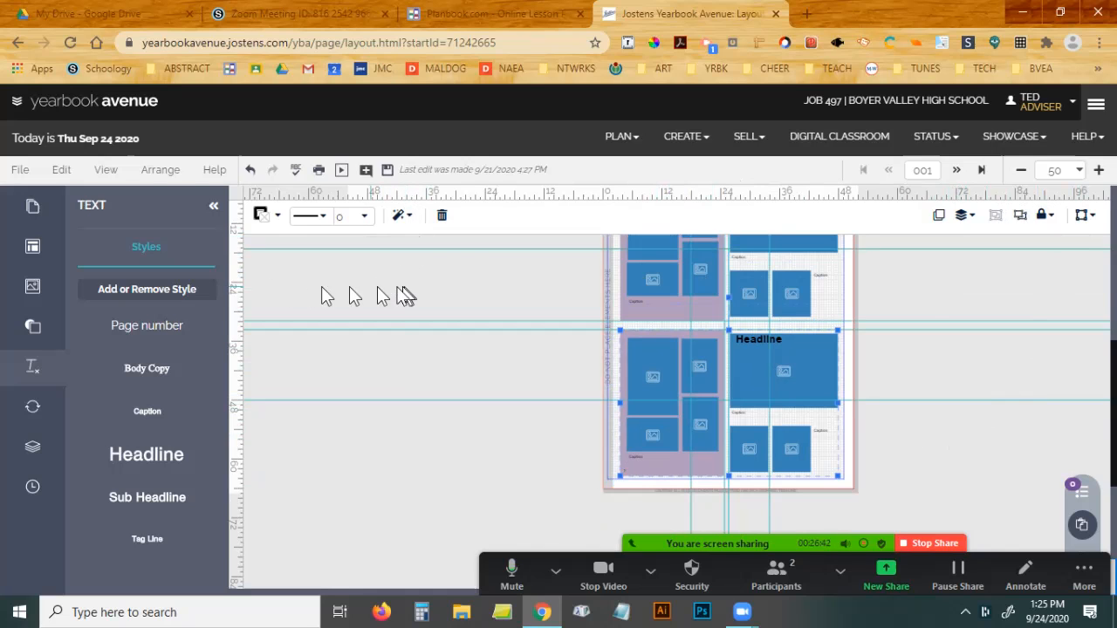
{"action": "left_click", "coordinate": [160, 171]}
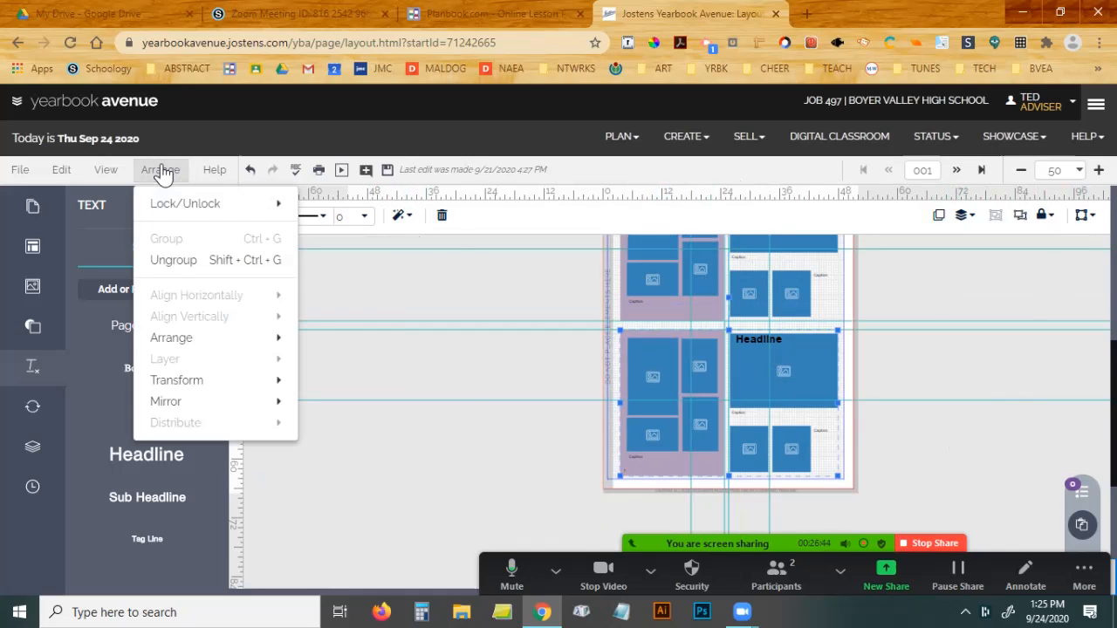
{"action": "mouse_move", "coordinate": [226, 385]}
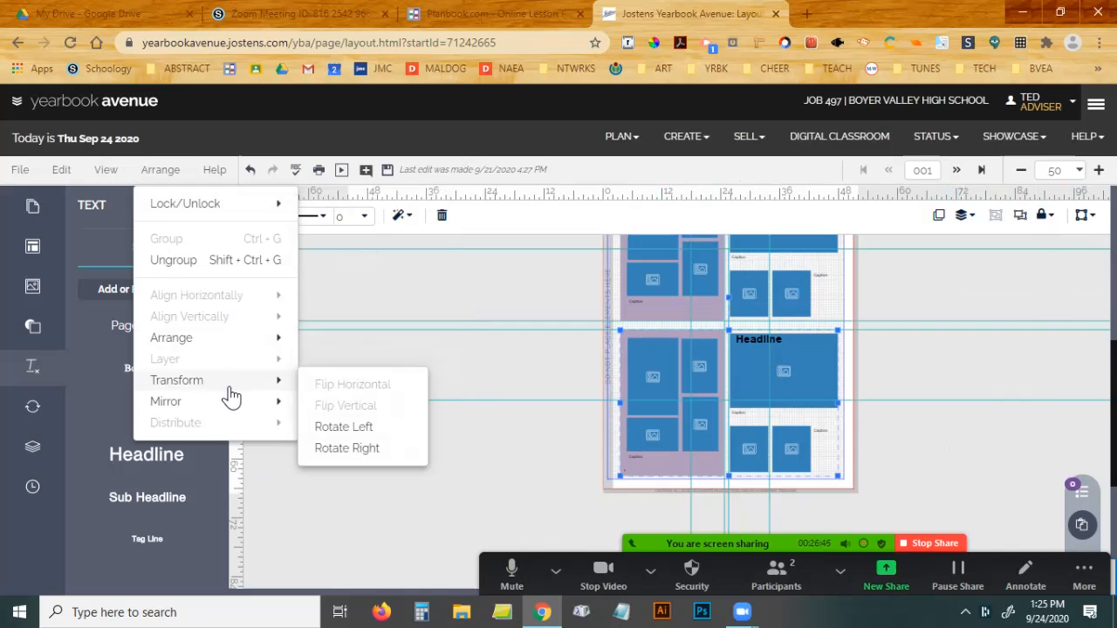
{"action": "mouse_move", "coordinate": [276, 347]}
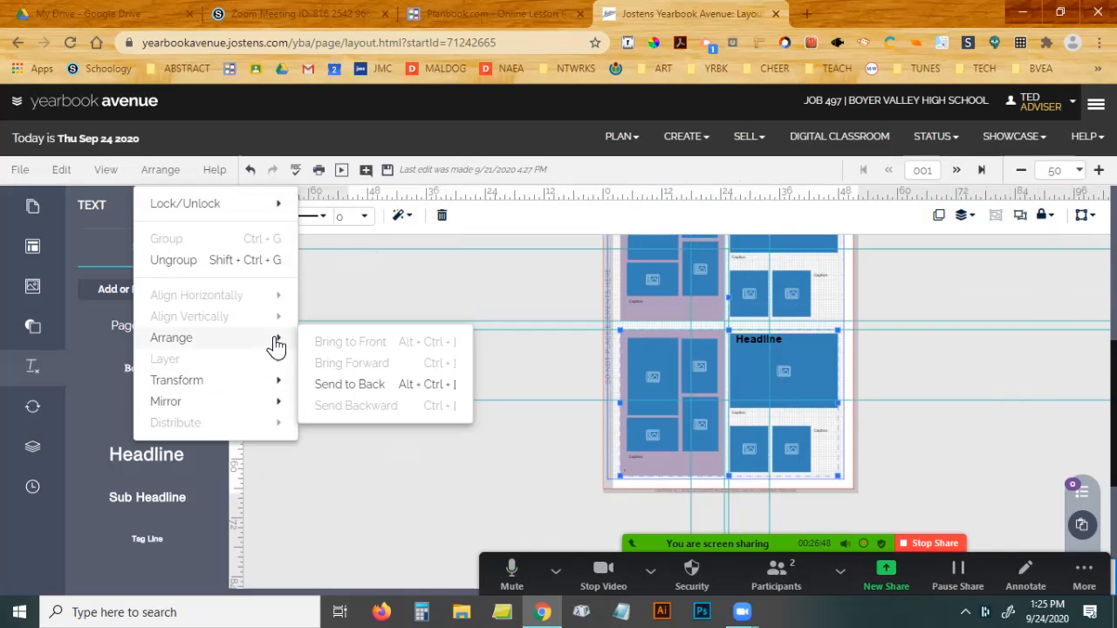
{"action": "mouse_move", "coordinate": [274, 403]}
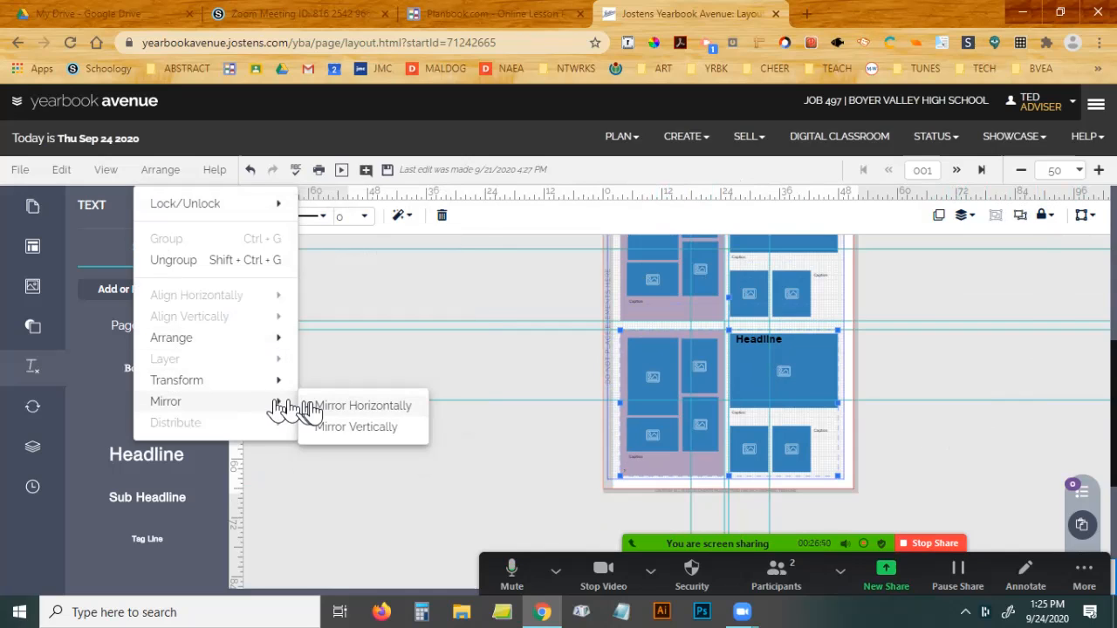
{"action": "left_click", "coordinate": [357, 408]}
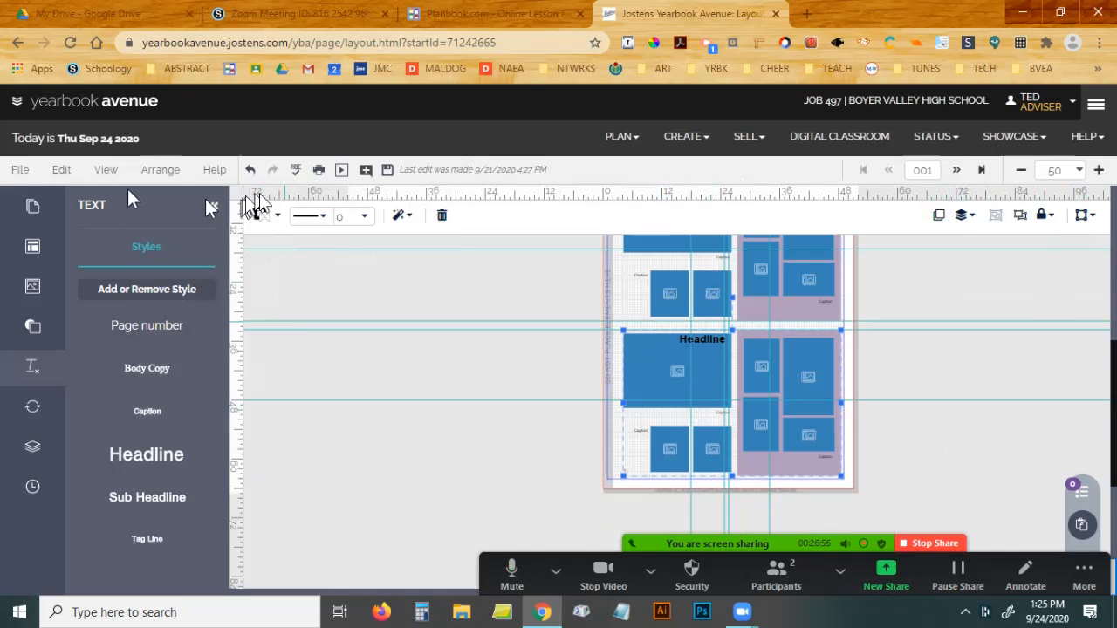
{"action": "left_click", "coordinate": [251, 170]}
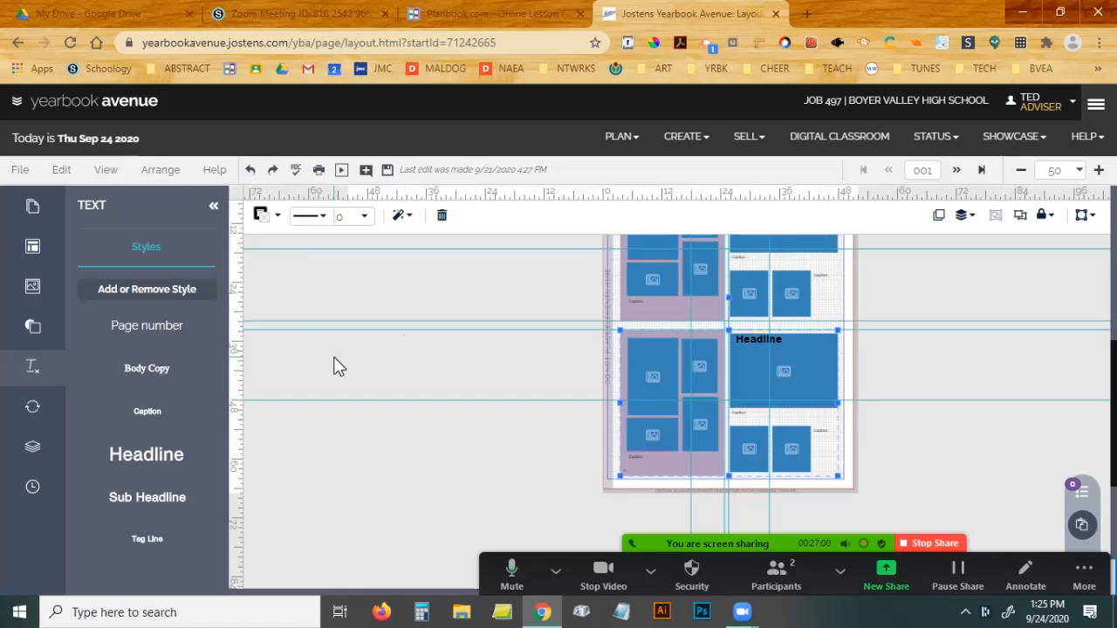
{"action": "left_click", "coordinate": [160, 171]}
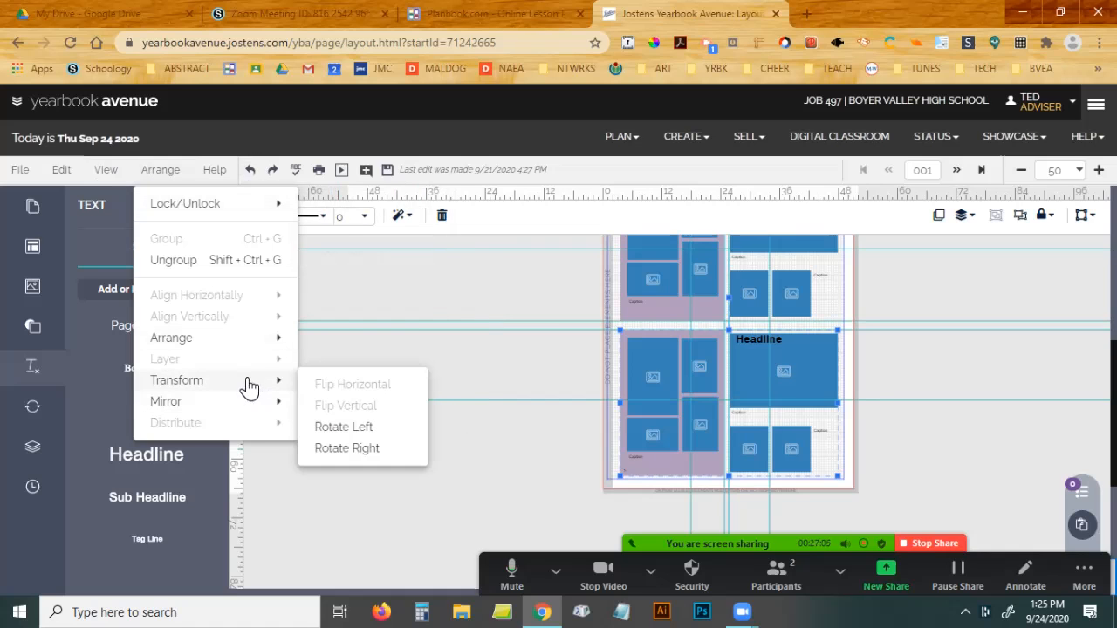
{"action": "left_click", "coordinate": [354, 427]}
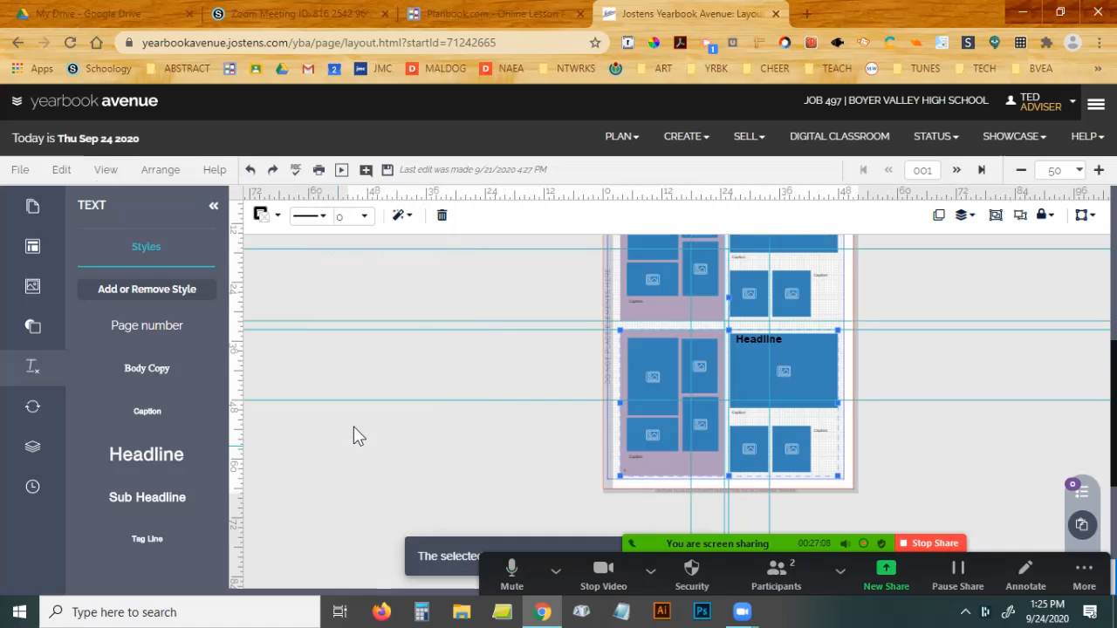
Move only the copied group off the page onto the pasteboard beside the page's outer edge.
{"action": "left_click_drag", "start_coordinate": [649, 363], "coordinate": [378, 347]}
{"action": "left_click_drag", "start_coordinate": [562, 377], "coordinate": [910, 361]}
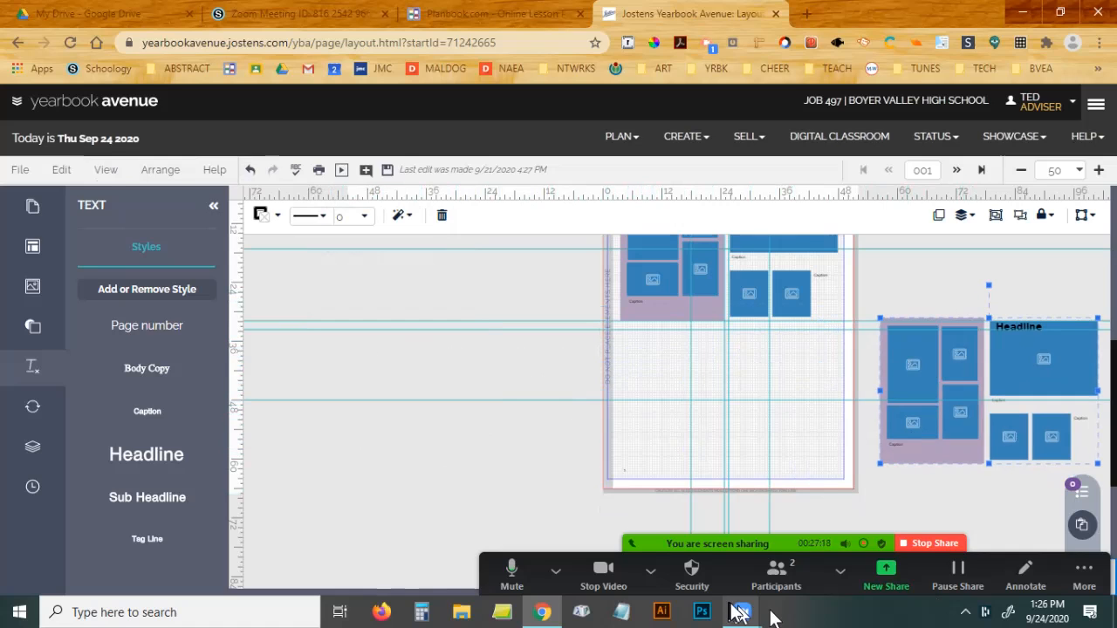
Look through the editing and arranging options for the copied group and try rotating it to the right.
{"action": "left_click", "coordinate": [104, 170]}
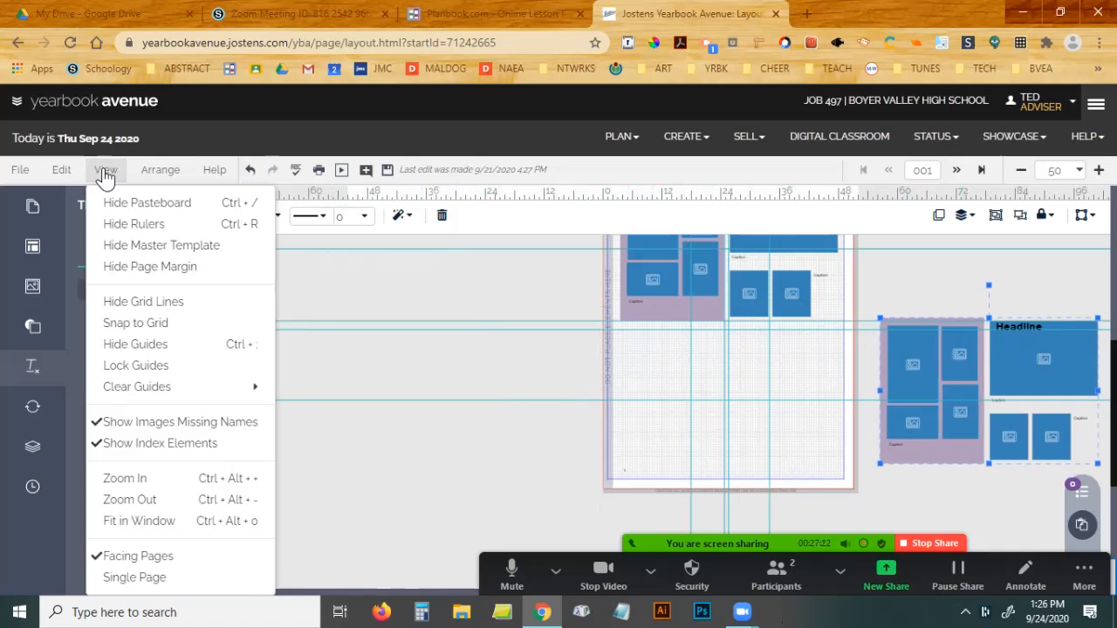
{"action": "mouse_move", "coordinate": [54, 172]}
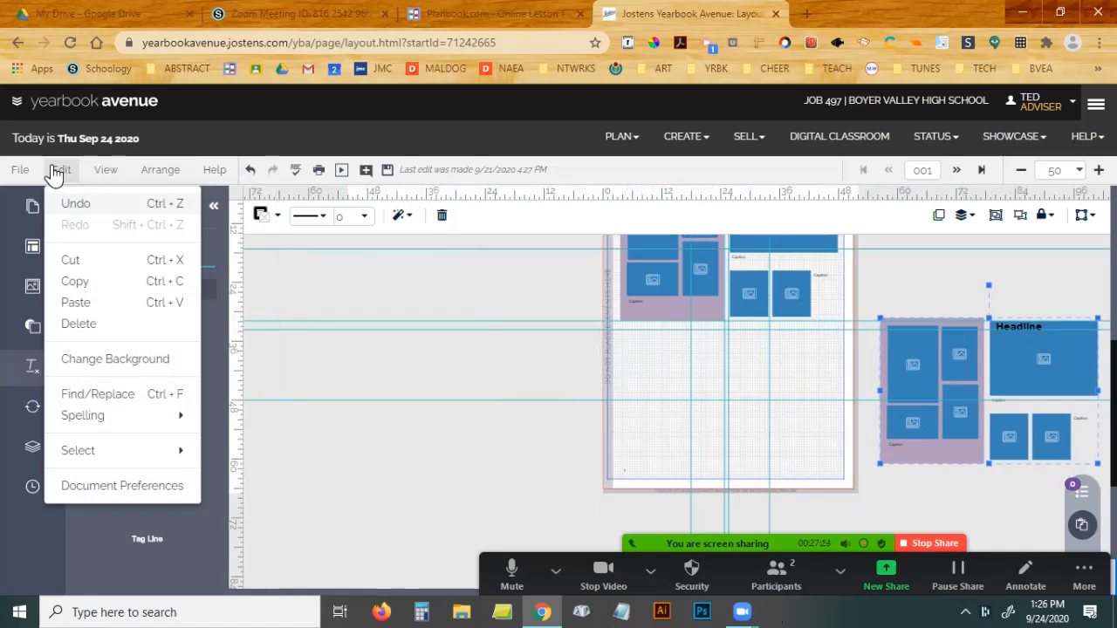
{"action": "mouse_move", "coordinate": [109, 455]}
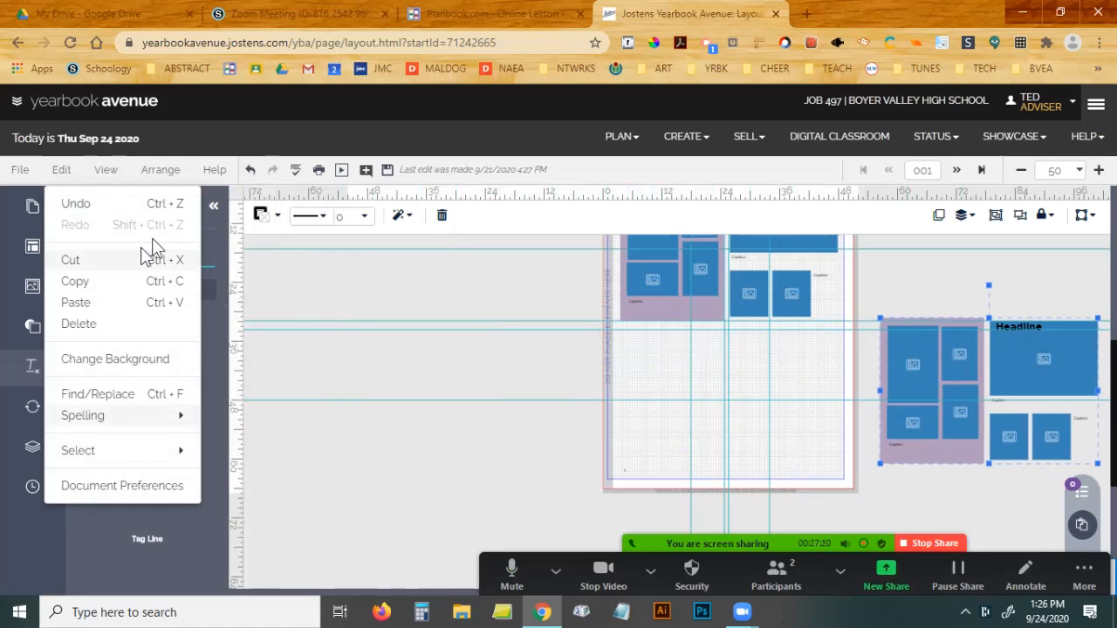
{"action": "mouse_move", "coordinate": [176, 173]}
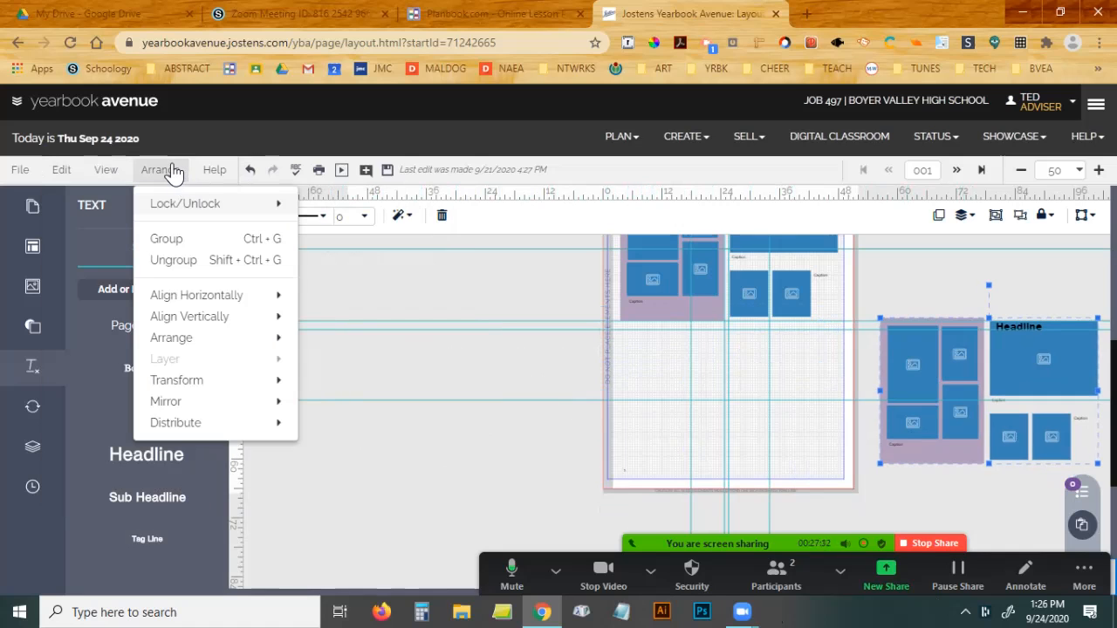
{"action": "mouse_move", "coordinate": [175, 208]}
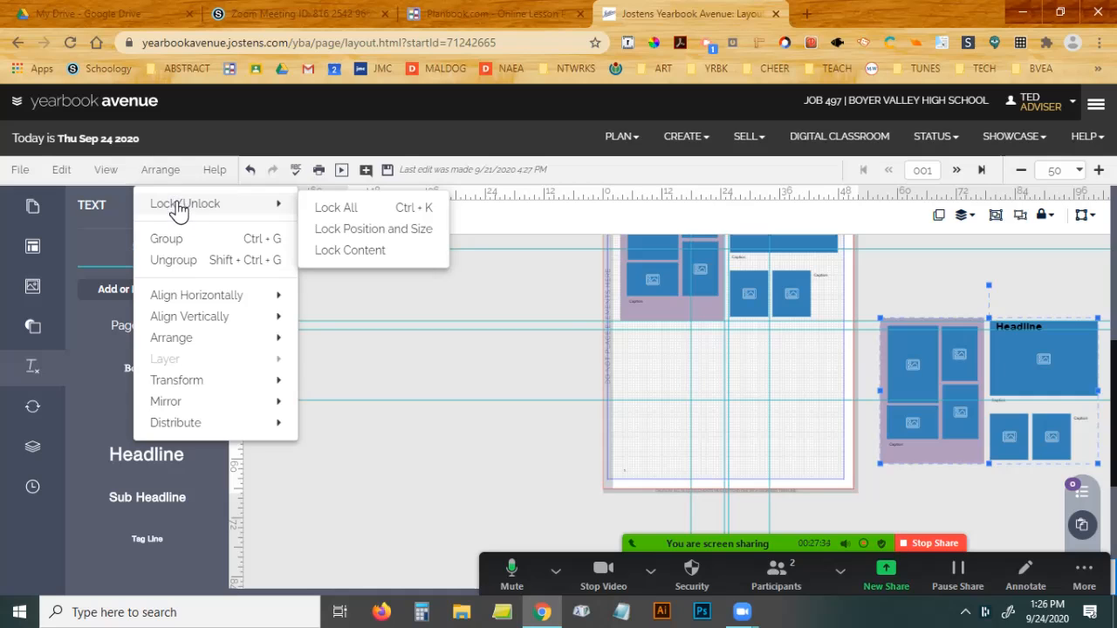
{"action": "mouse_move", "coordinate": [226, 302]}
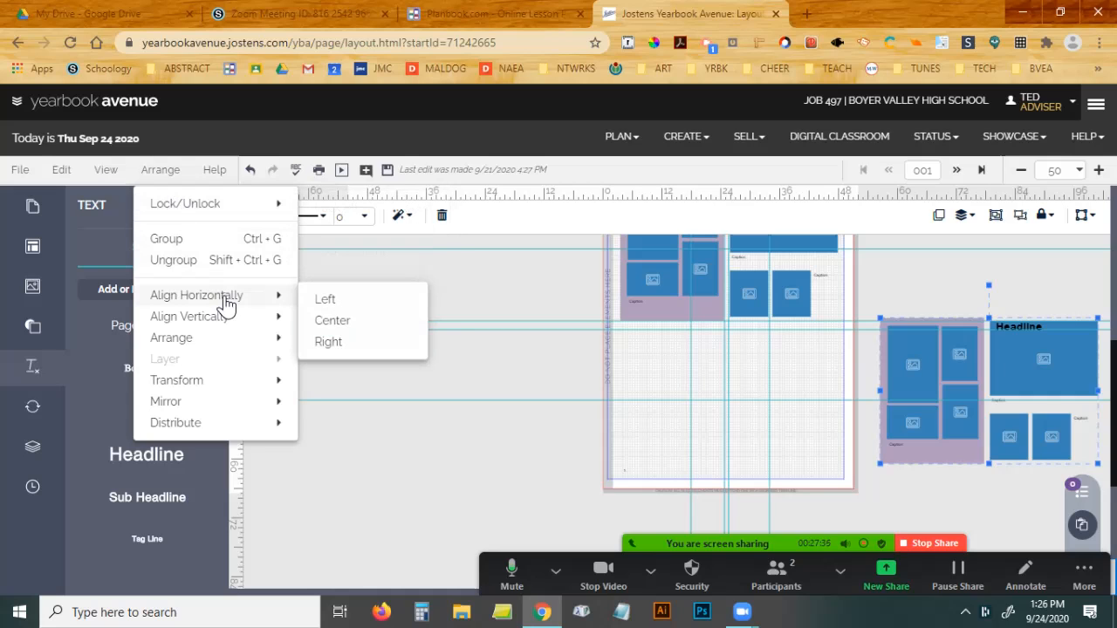
{"action": "mouse_move", "coordinate": [225, 339]}
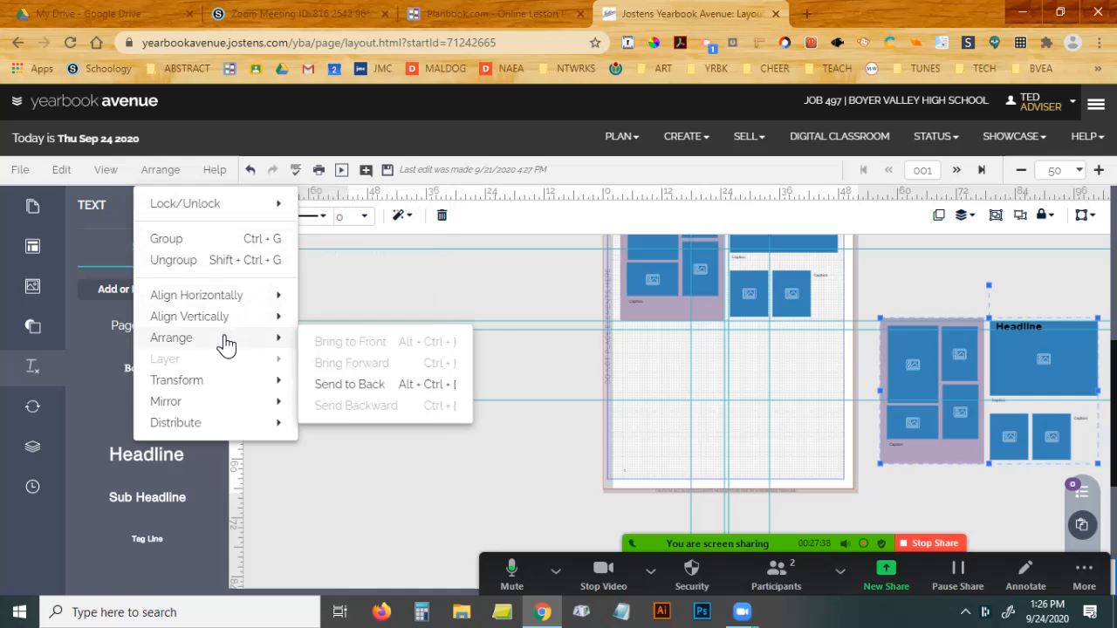
{"action": "mouse_move", "coordinate": [232, 382]}
{"action": "mouse_move", "coordinate": [266, 403]}
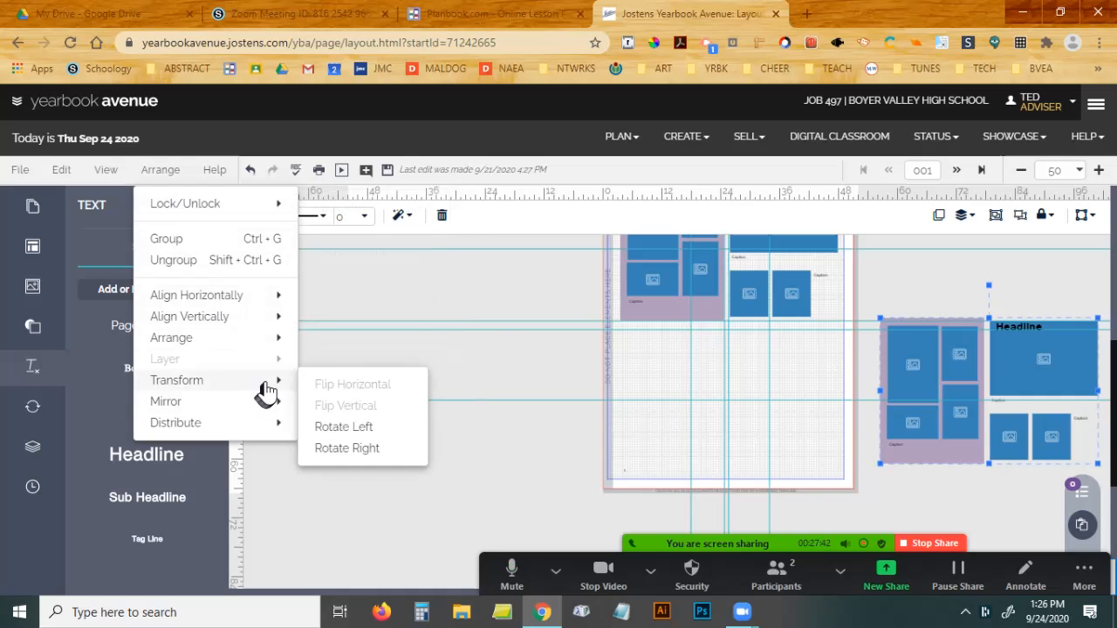
{"action": "left_click", "coordinate": [355, 448]}
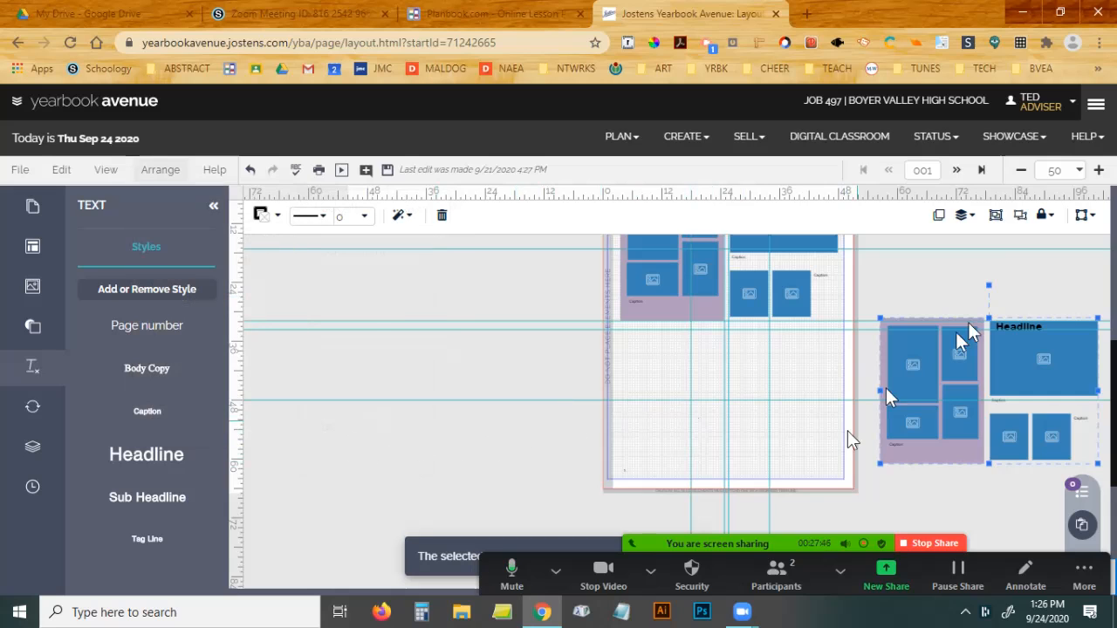
Rotate the copied group freehand by 180 degrees and move it back onto the page's lower half, beneath the original group.
{"action": "left_click_drag", "start_coordinate": [986, 285], "coordinate": [990, 574]}
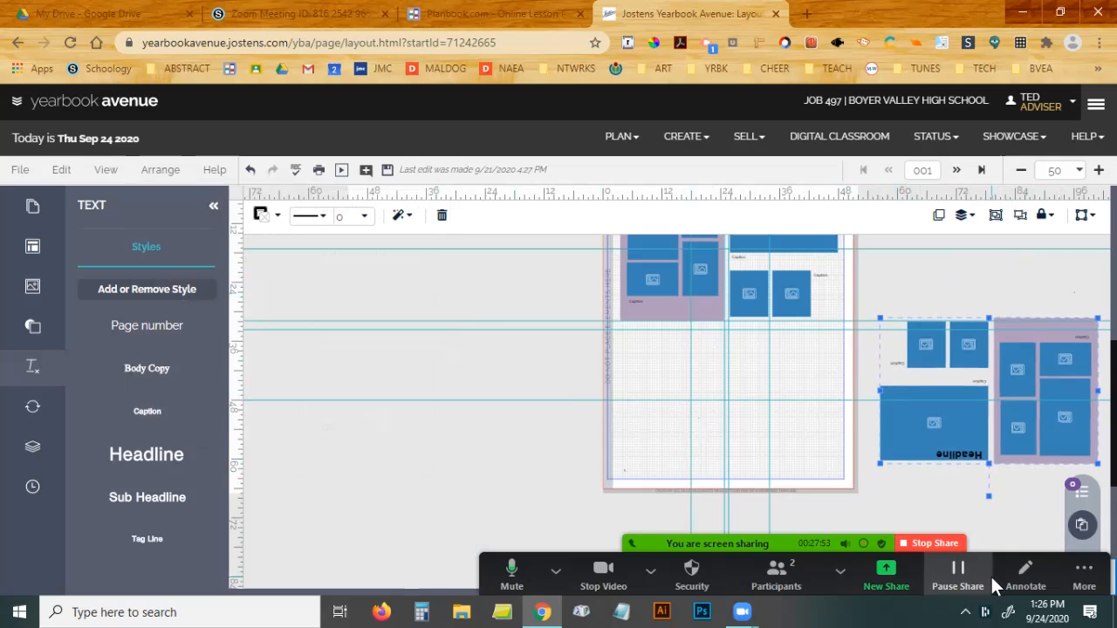
{"action": "left_click", "coordinate": [413, 376]}
{"action": "left_click_drag", "start_coordinate": [1027, 361], "coordinate": [772, 373]}
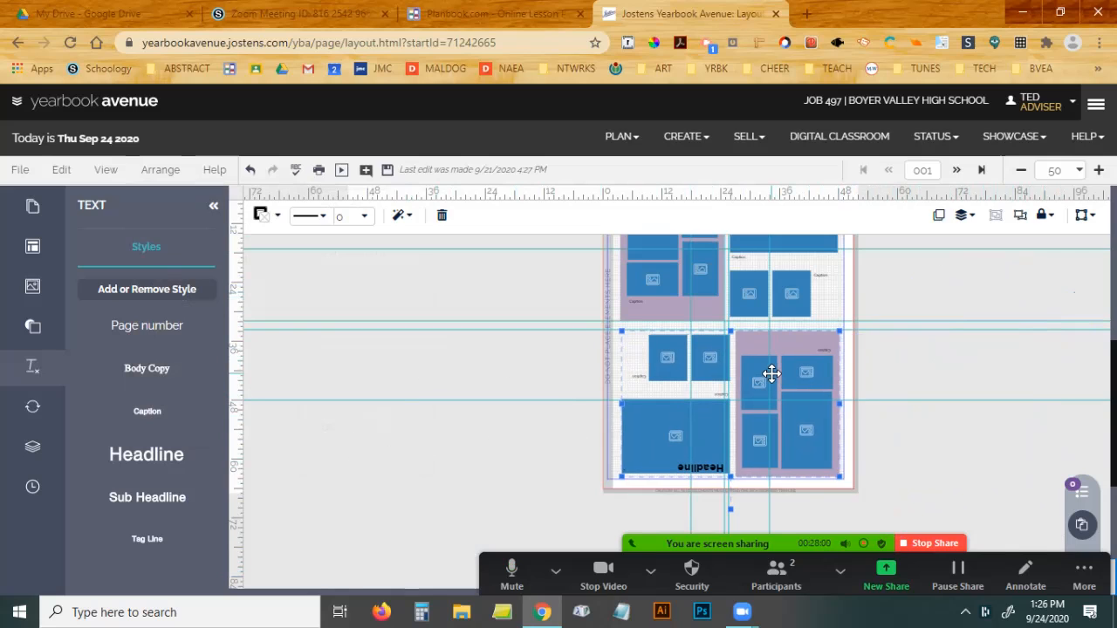
Ungroup the rotated copy on the page's lower half and clear the selection.
{"action": "scroll", "coordinate": [912, 384], "scroll_direction": "up", "scroll_amount": 1}
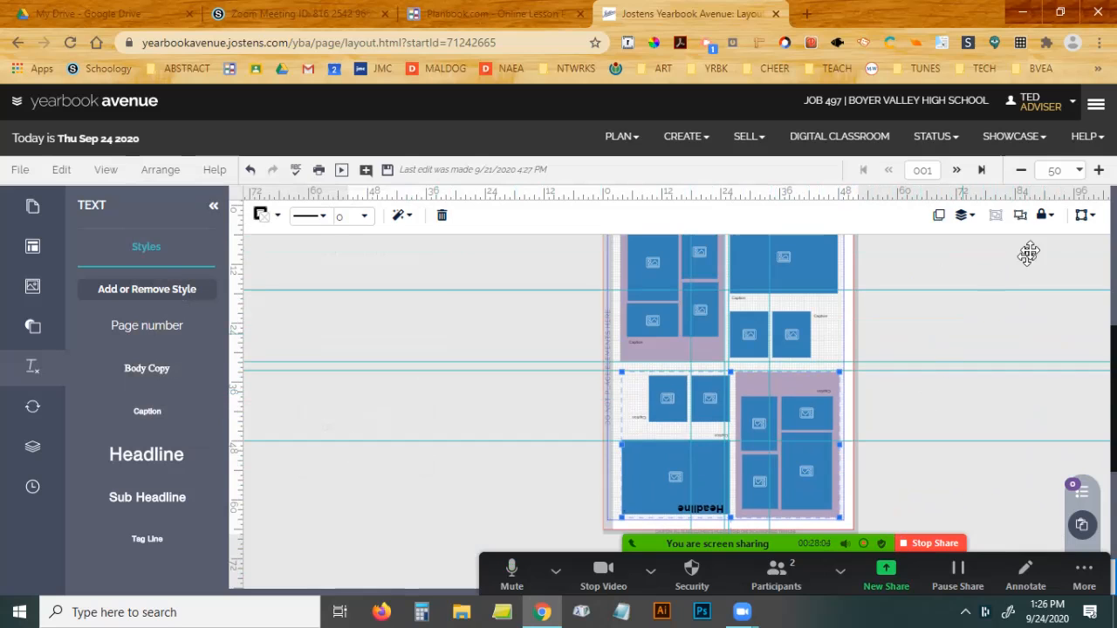
{"action": "left_click", "coordinate": [1020, 216]}
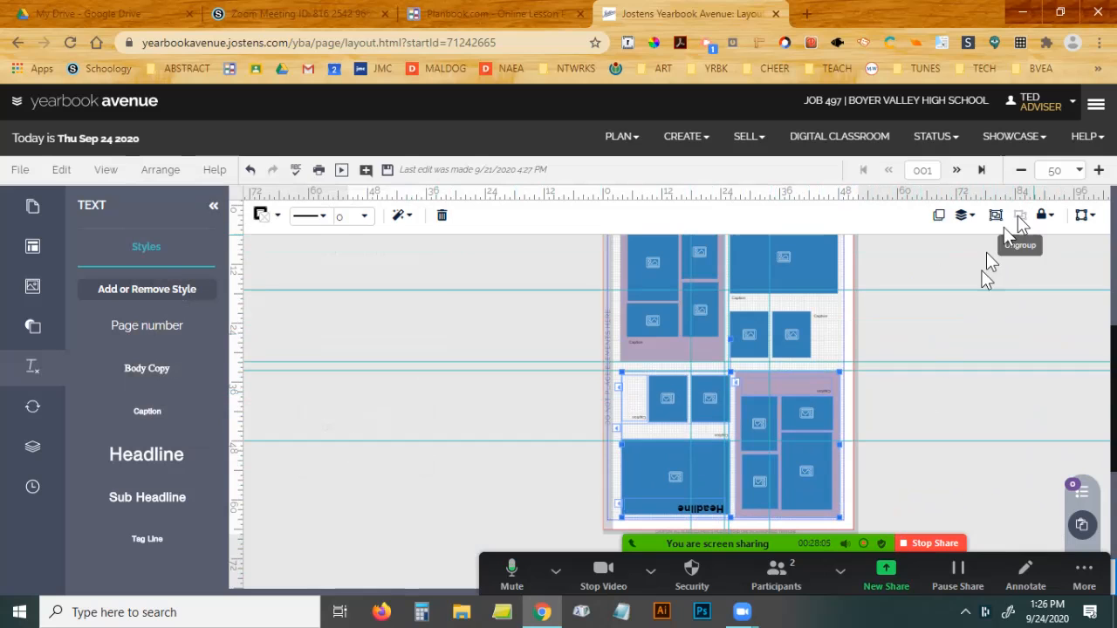
{"action": "left_click", "coordinate": [948, 405]}
{"action": "scroll", "coordinate": [970, 340], "scroll_direction": "down", "scroll_amount": 1}
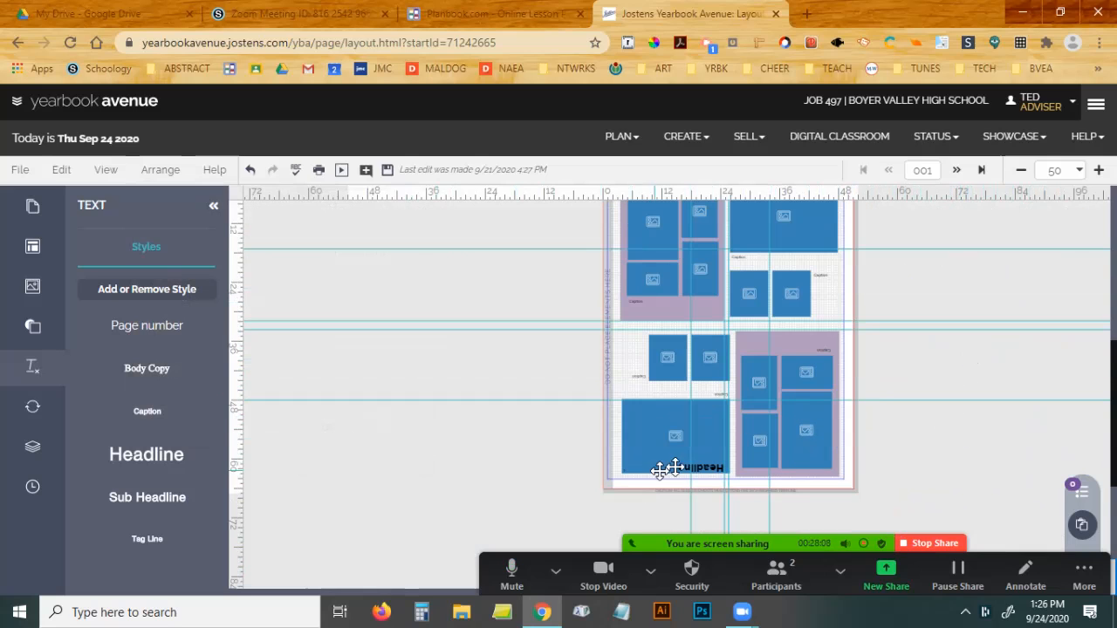
Turn the upside-down headline upright and move it to the upper edge of the wide image frame on the lower half.
{"action": "left_click", "coordinate": [684, 467]}
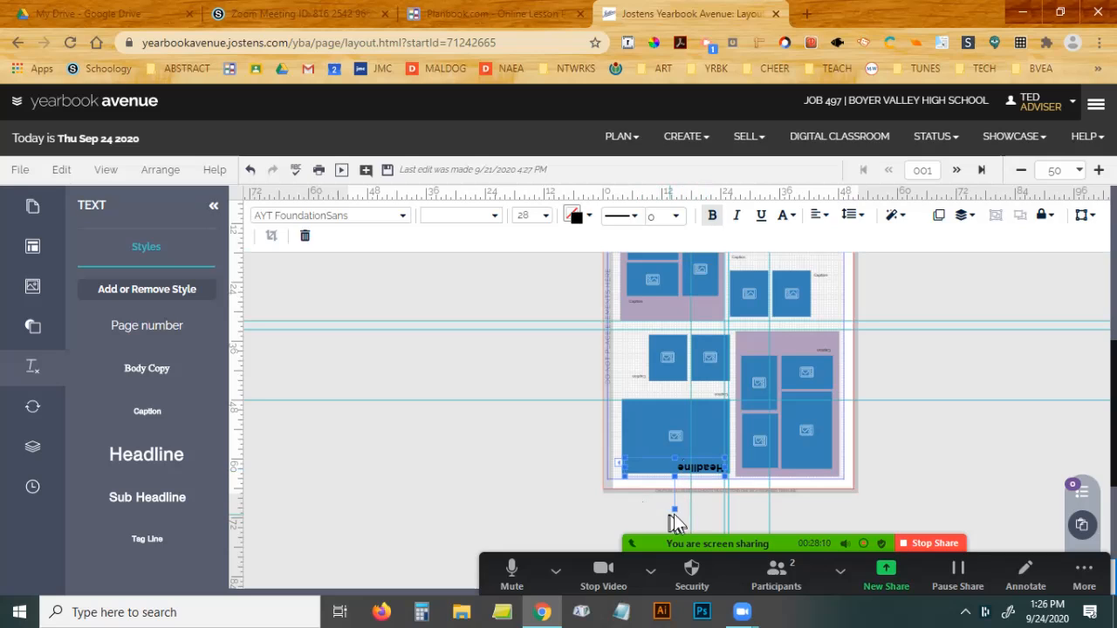
{"action": "left_click_drag", "start_coordinate": [674, 506], "coordinate": [675, 425]}
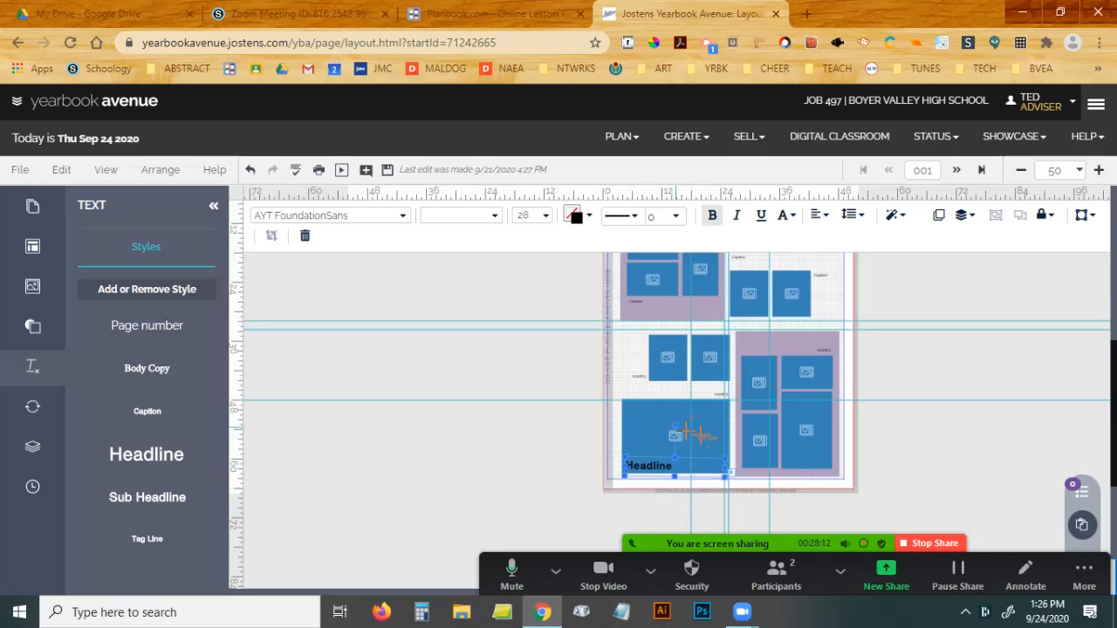
{"action": "left_click_drag", "start_coordinate": [647, 466], "coordinate": [638, 406]}
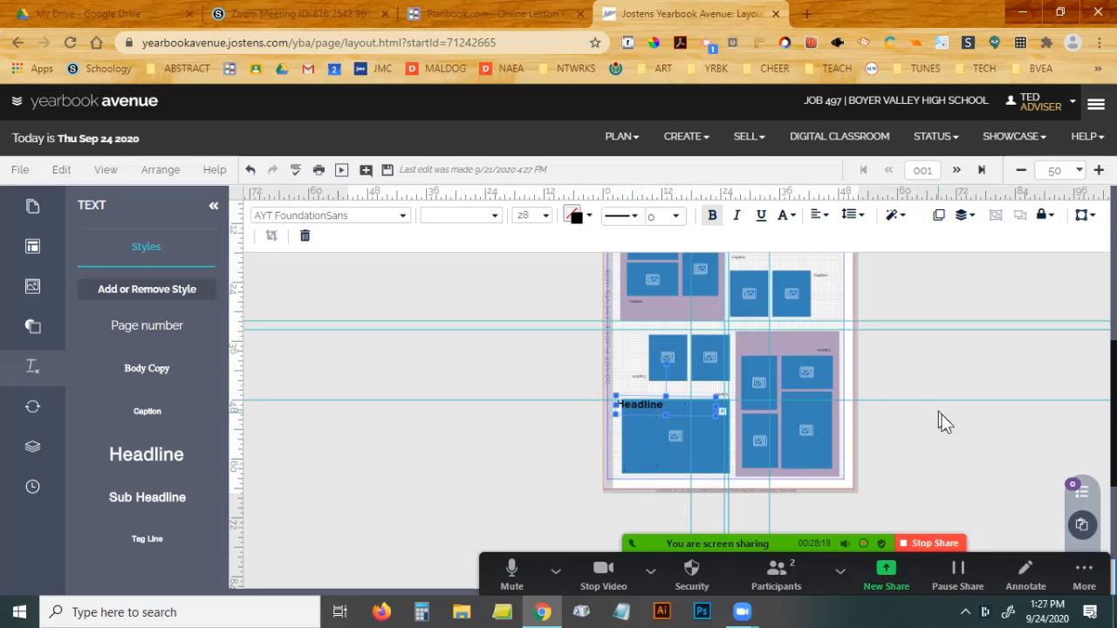
{"action": "scroll", "coordinate": [945, 466], "scroll_direction": "up", "scroll_amount": 2}
{"action": "scroll", "coordinate": [946, 467], "scroll_direction": "down", "scroll_amount": 1}
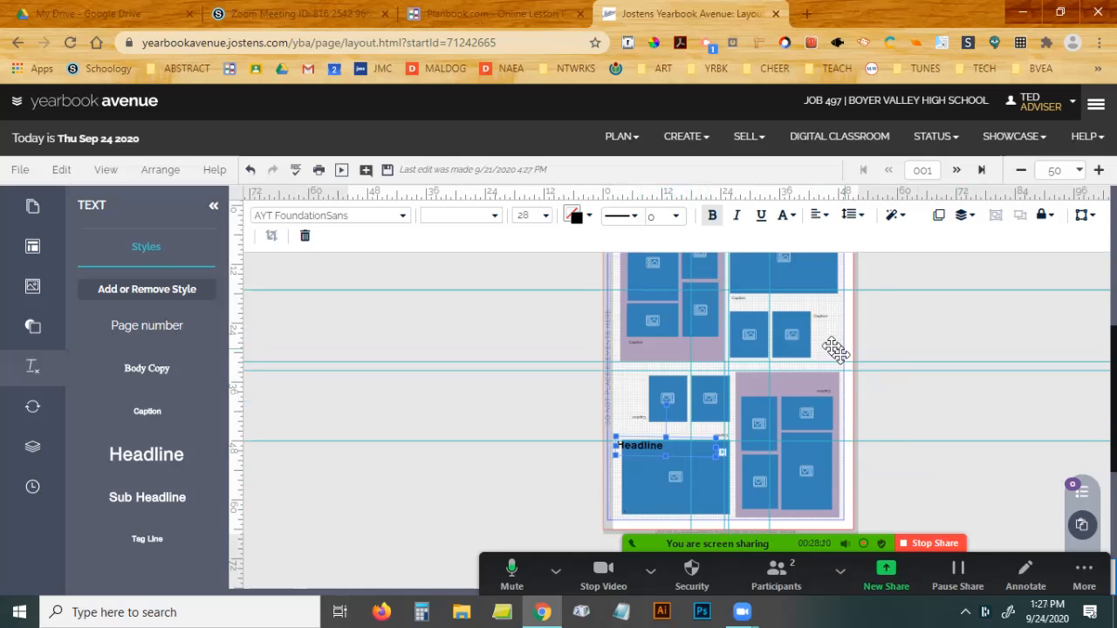
Group the purple block with its frames and caption on the lower half, rotate it 180 degrees, and ungroup it.
{"action": "left_click_drag", "start_coordinate": [855, 519], "coordinate": [732, 368]}
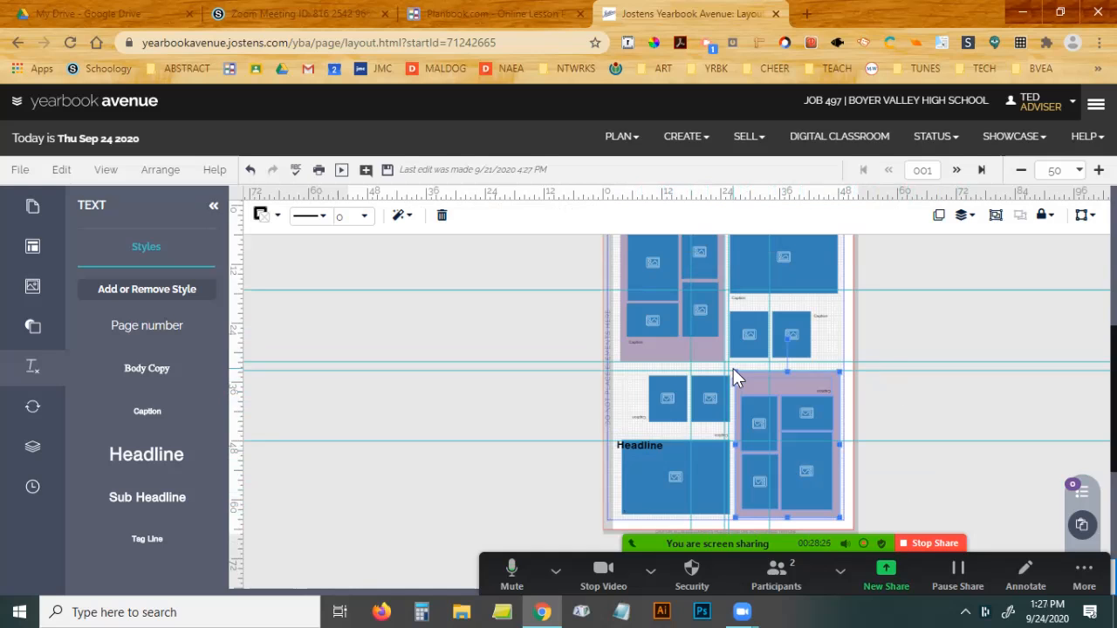
{"action": "left_click", "coordinate": [995, 216]}
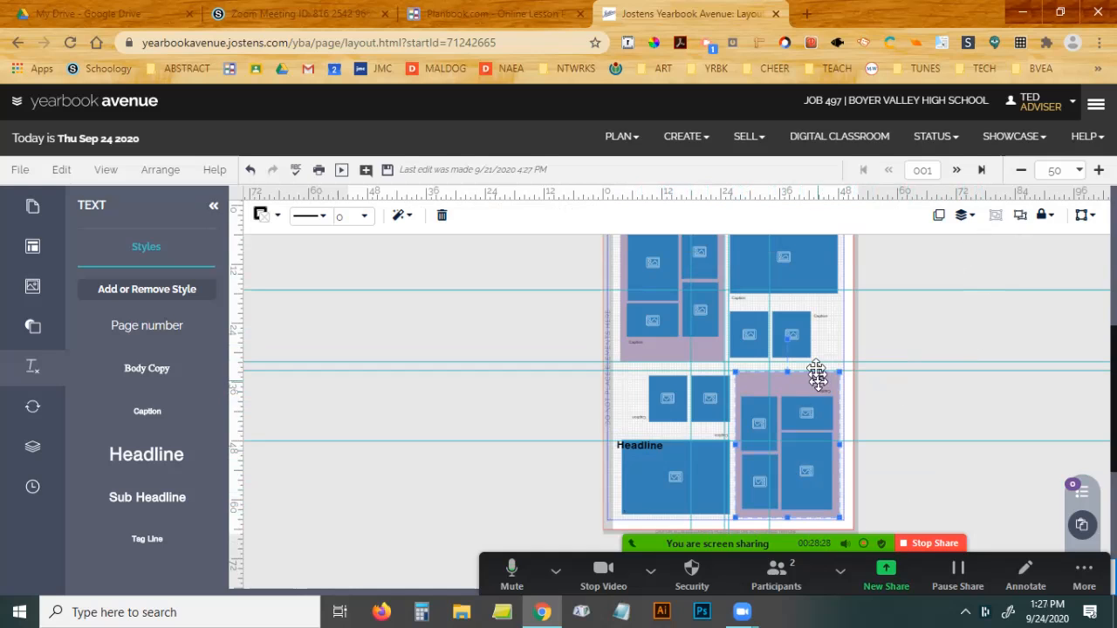
{"action": "left_click_drag", "start_coordinate": [787, 340], "coordinate": [788, 563]}
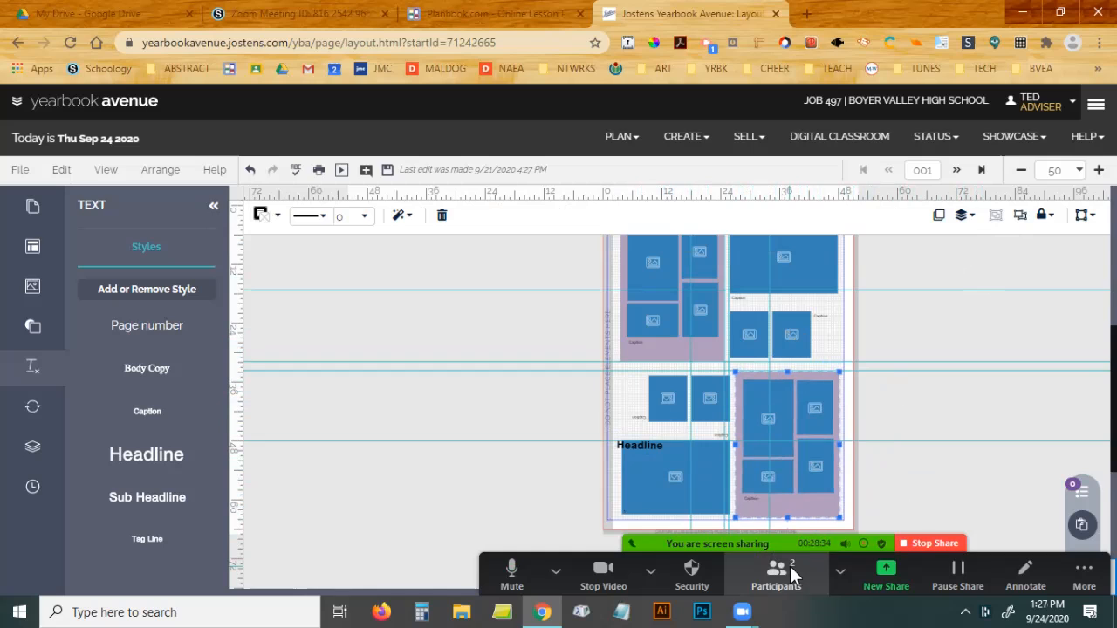
{"action": "left_click", "coordinate": [1021, 216]}
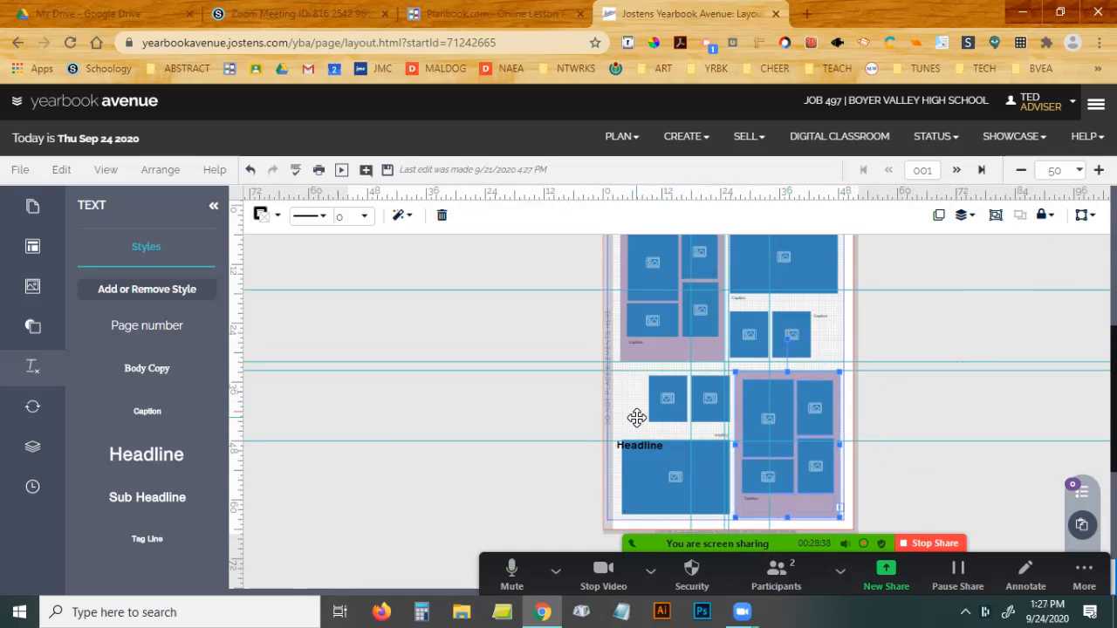
Select only the two upside-down captions around the wide frame and small frames on the lower half and rotate them 180 degrees.
{"action": "left_click_drag", "start_coordinate": [578, 369], "coordinate": [705, 370]}
{"action": "left_click_drag", "start_coordinate": [576, 381], "coordinate": [730, 518]}
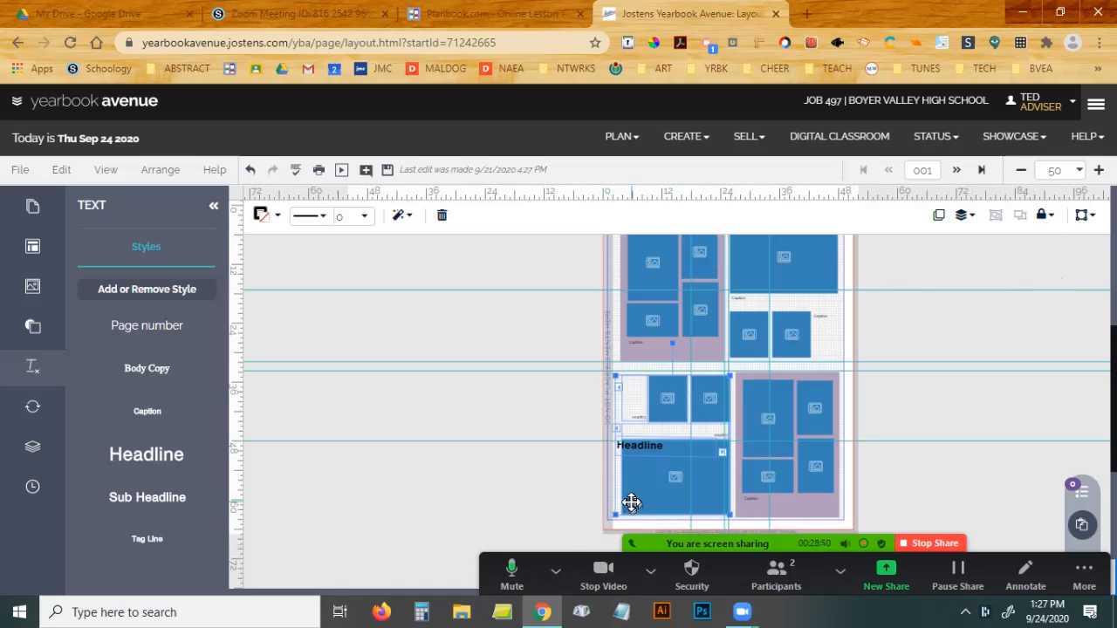
{"action": "left_click_drag", "start_coordinate": [636, 495], "coordinate": [641, 450]}
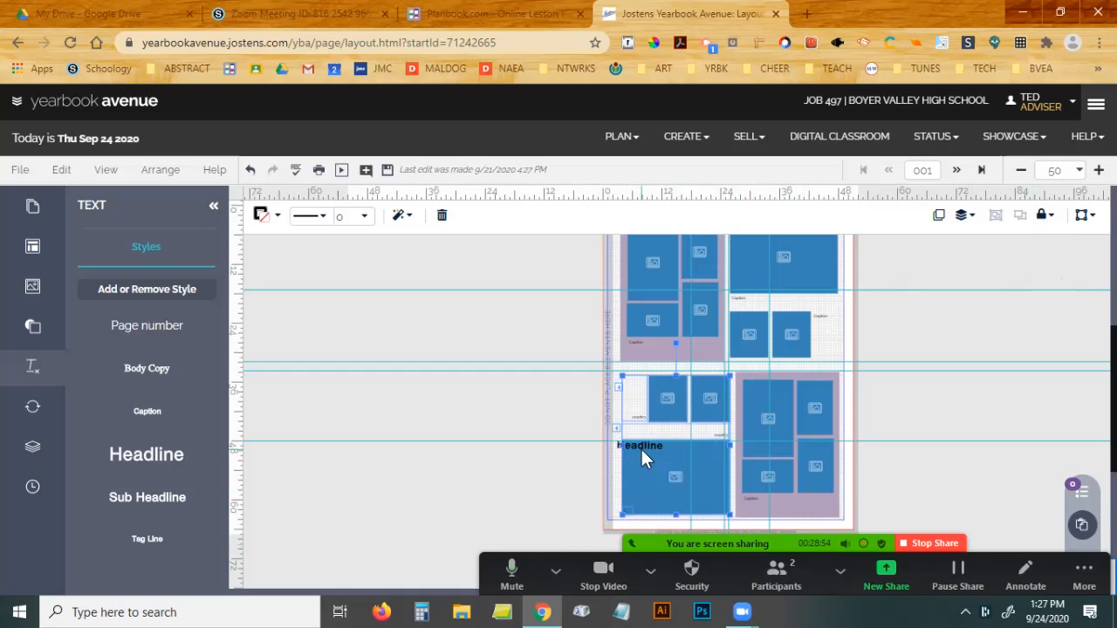
{"action": "left_click", "coordinate": [709, 402], "text": "shift"}
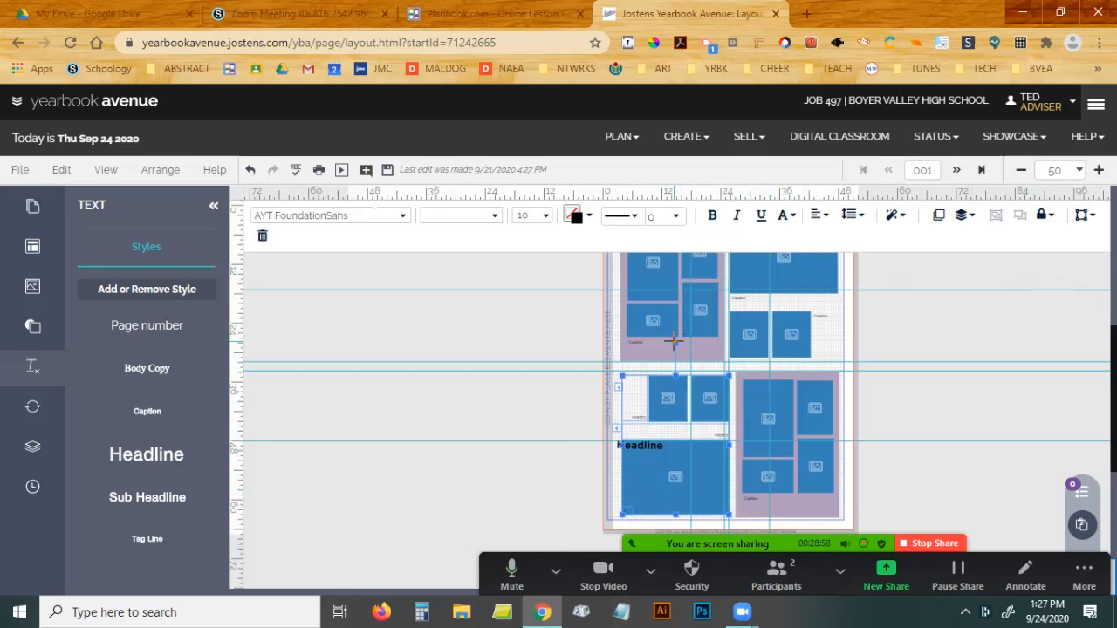
{"action": "left_click_drag", "start_coordinate": [676, 342], "coordinate": [678, 568]}
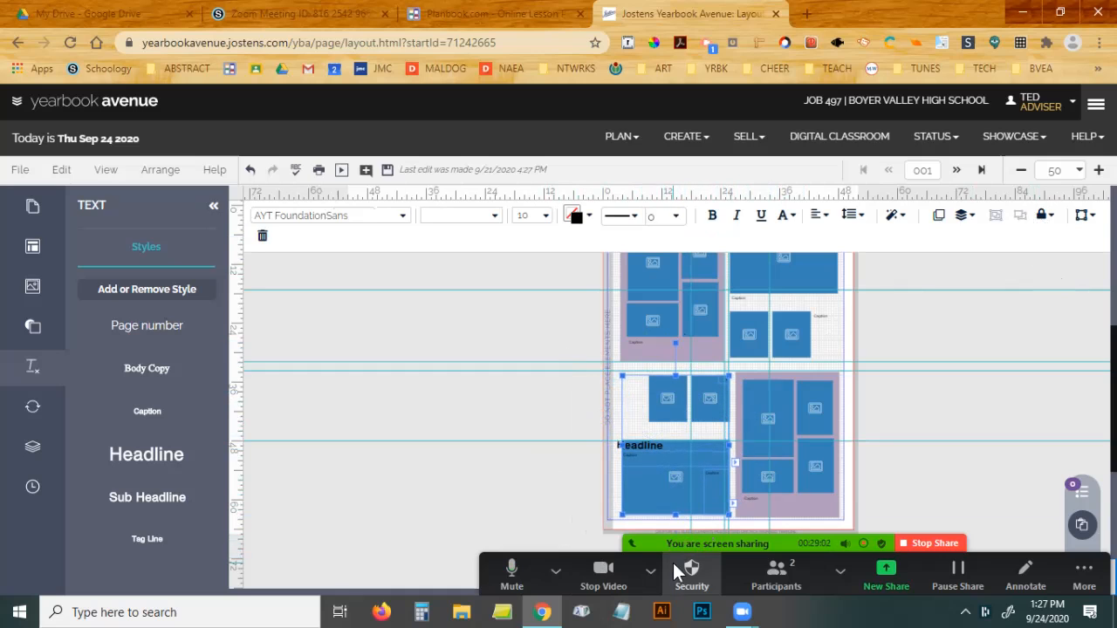
{"action": "left_click", "coordinate": [649, 492]}
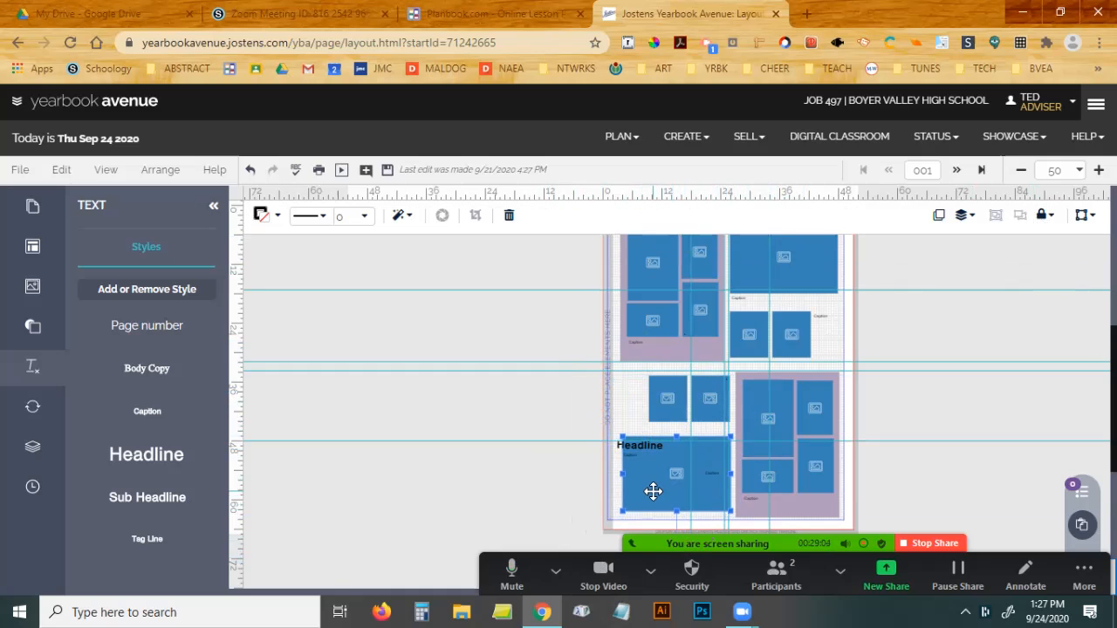
{"action": "left_click", "coordinate": [569, 399]}
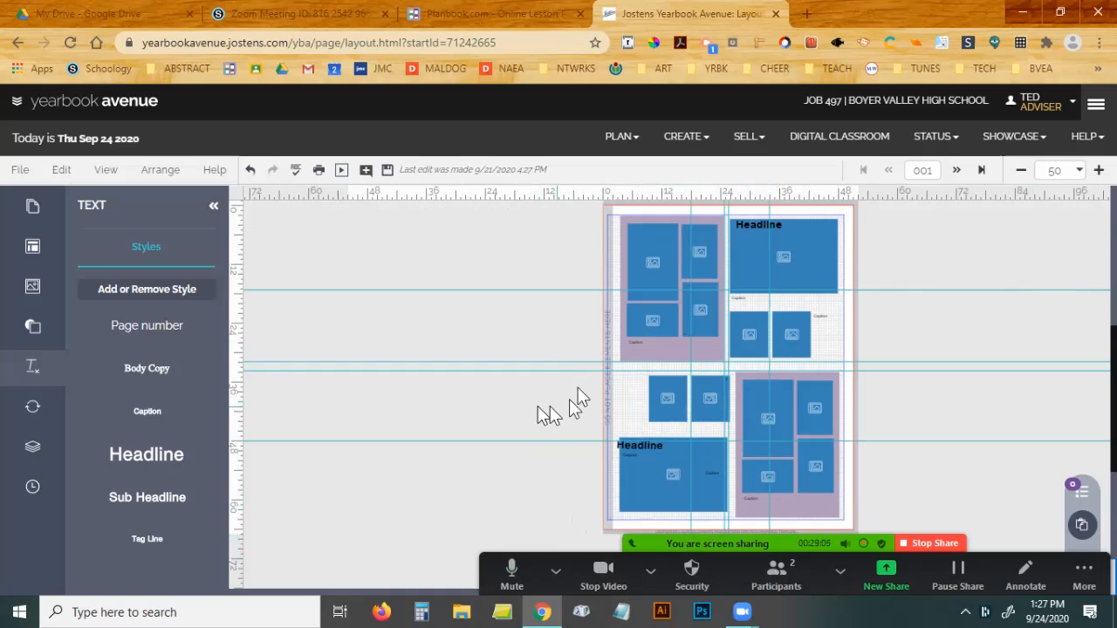
Park the lower half's two small frames off the page and move the headline and wide frame up to that half's upper guide.
{"action": "left_click", "coordinate": [663, 404]}
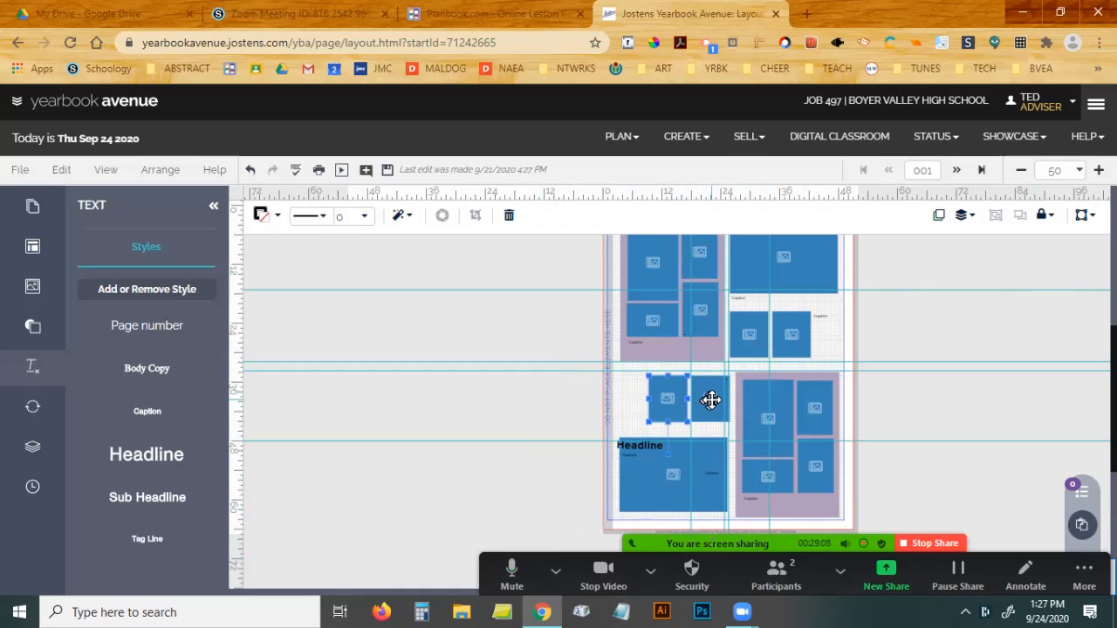
{"action": "left_click_drag", "start_coordinate": [687, 343], "coordinate": [509, 376]}
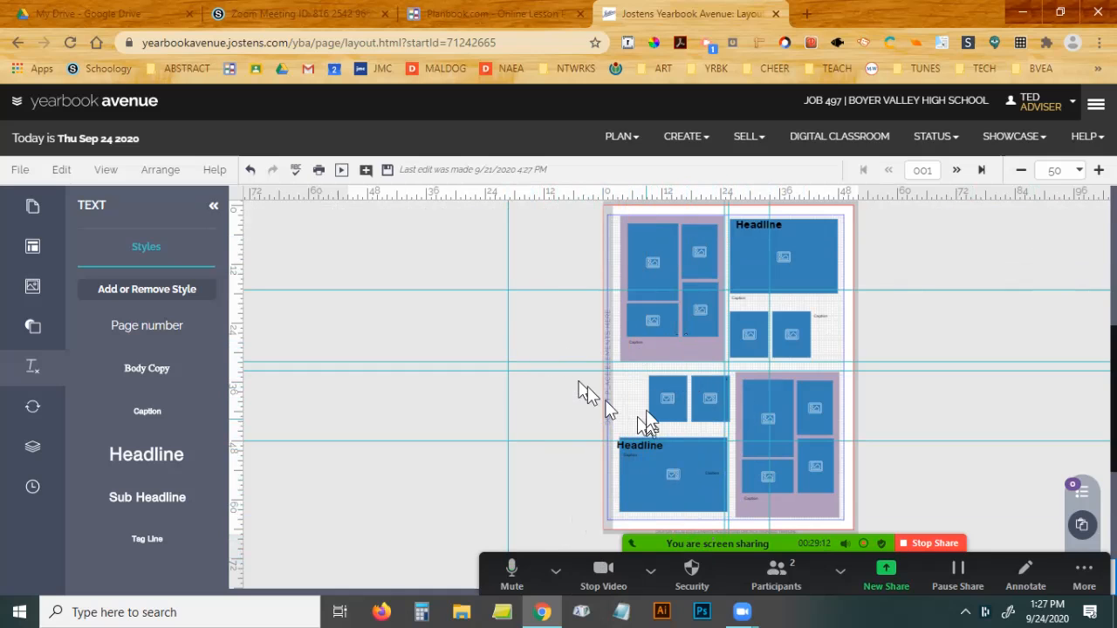
{"action": "left_click", "coordinate": [667, 398]}
{"action": "left_click_drag", "start_coordinate": [708, 406], "coordinate": [954, 425]}
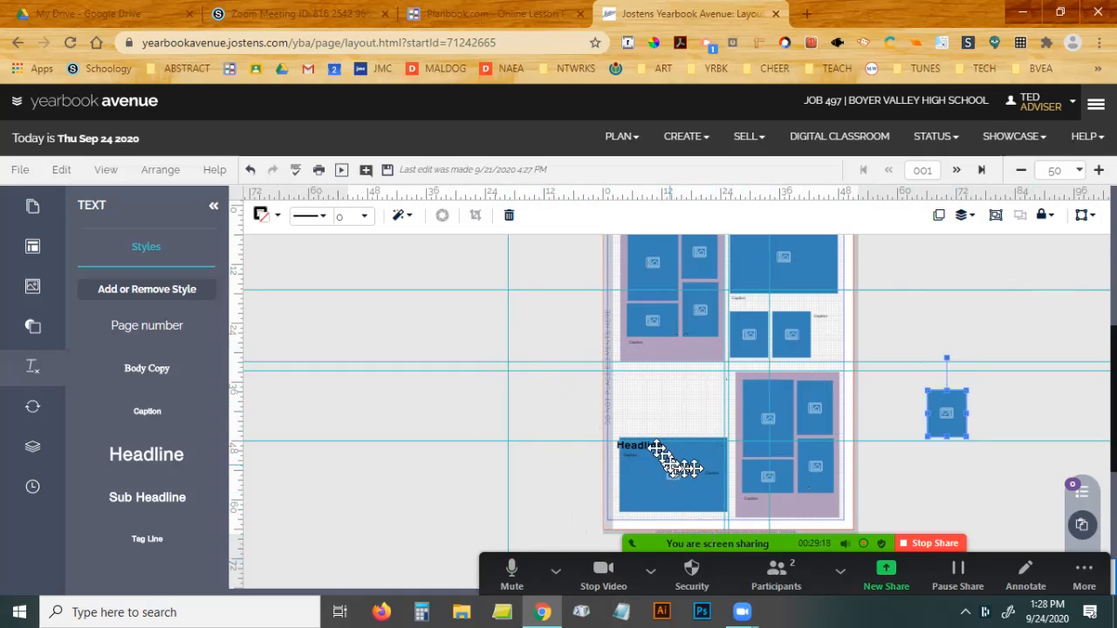
{"action": "left_click_drag", "start_coordinate": [631, 444], "coordinate": [628, 382]}
{"action": "left_click_drag", "start_coordinate": [636, 489], "coordinate": [636, 424]}
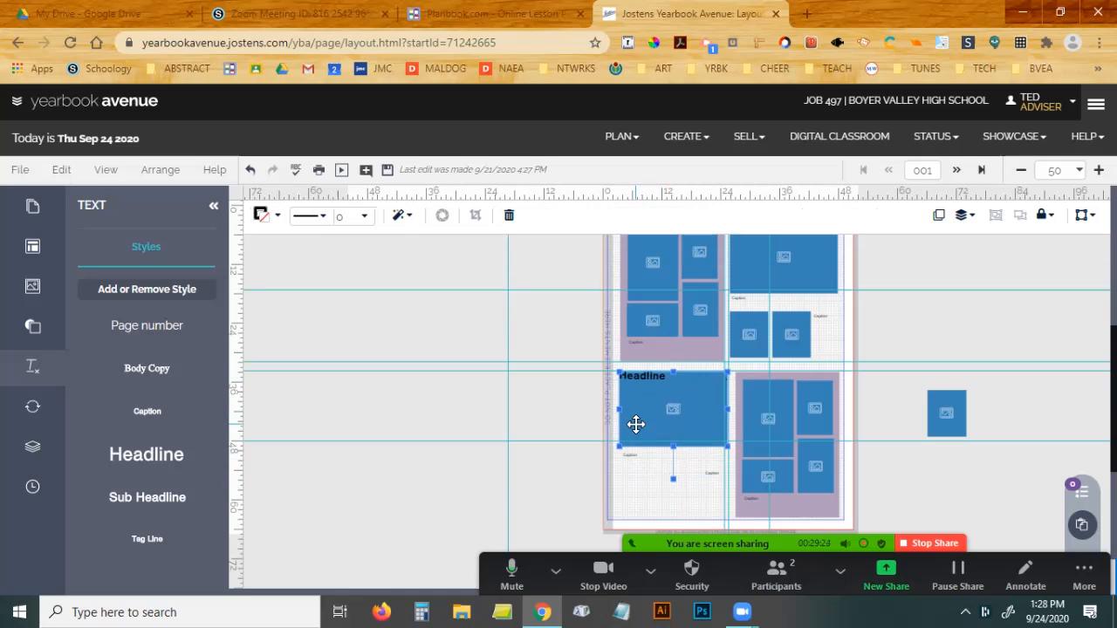
Place the two parked small frames side by side on the page beneath the lower wide image frame.
{"action": "left_click_drag", "start_coordinate": [944, 400], "coordinate": [639, 483]}
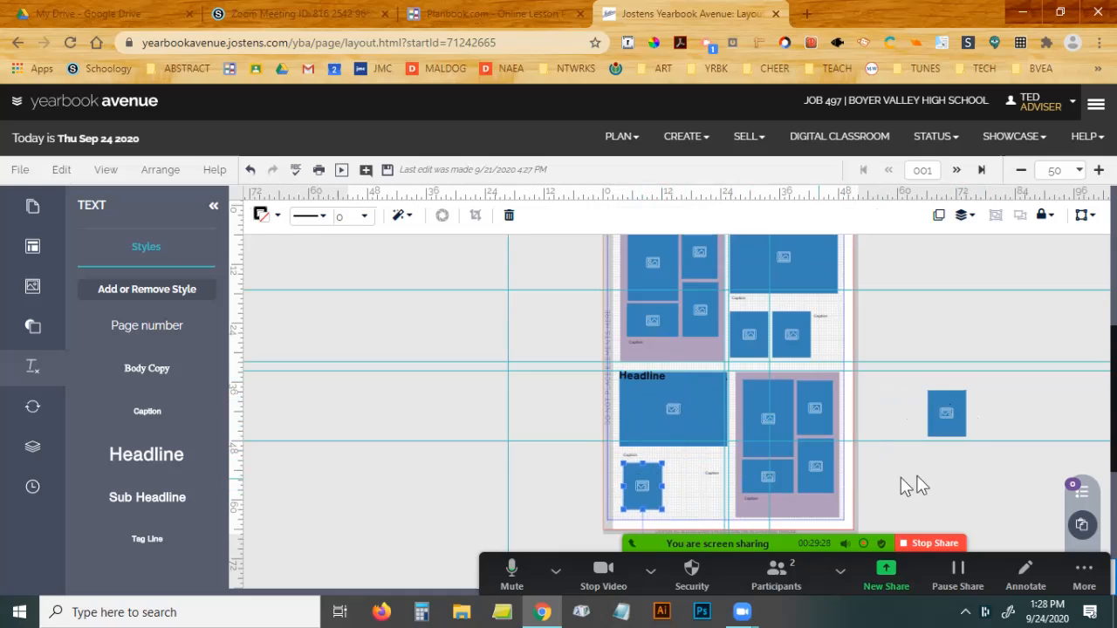
{"action": "left_click_drag", "start_coordinate": [951, 416], "coordinate": [714, 505]}
{"action": "left_click_drag", "start_coordinate": [945, 406], "coordinate": [683, 483]}
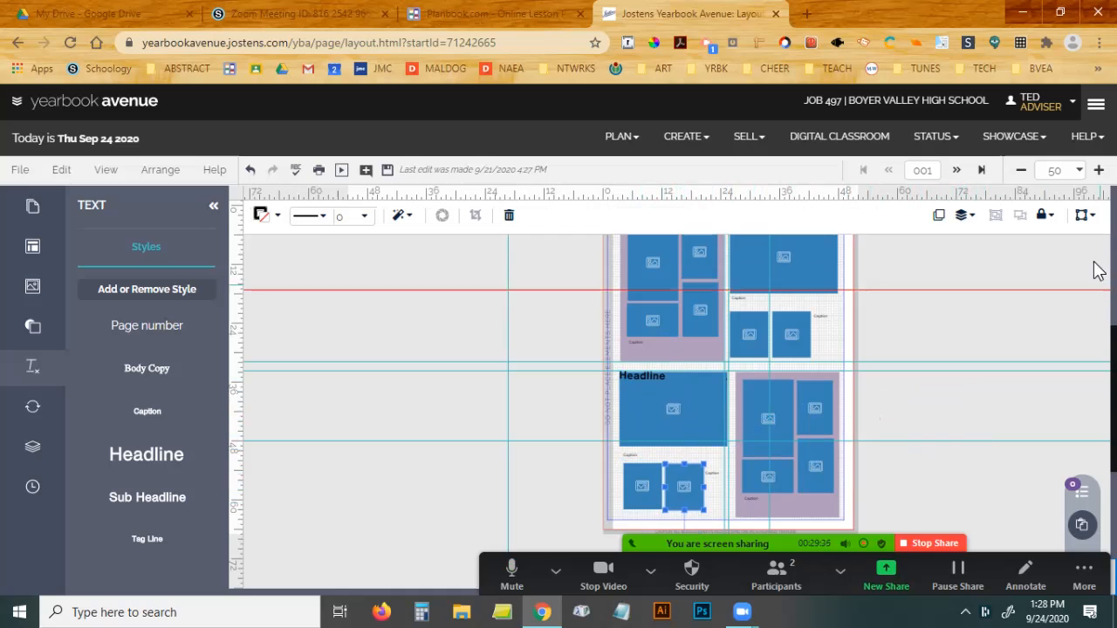
Shift the lower pair of small frames to the right and move their side caption to the left of them.
{"action": "left_click", "coordinate": [1021, 171]}
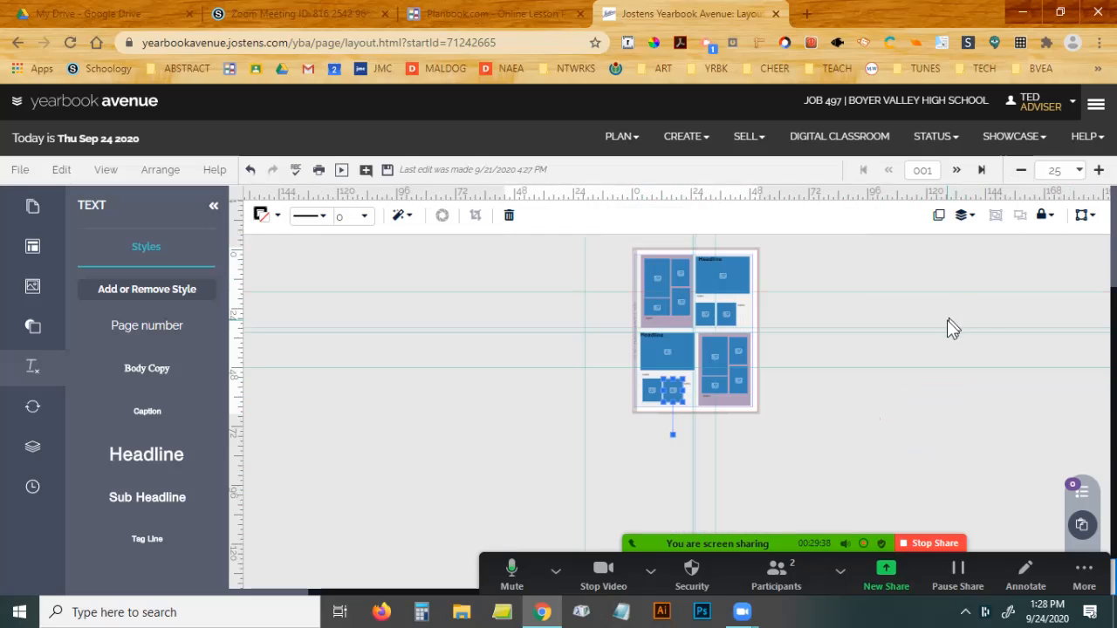
{"action": "left_click", "coordinate": [1099, 170]}
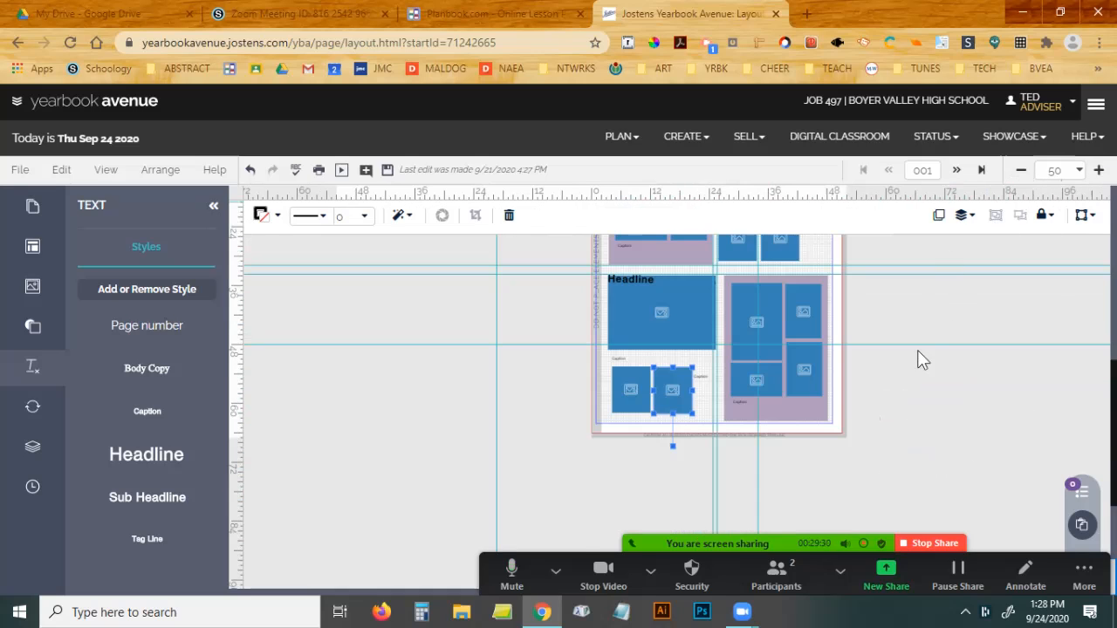
{"action": "scroll", "coordinate": [942, 384], "scroll_direction": "up", "scroll_amount": 2}
{"action": "left_click", "coordinate": [940, 386]}
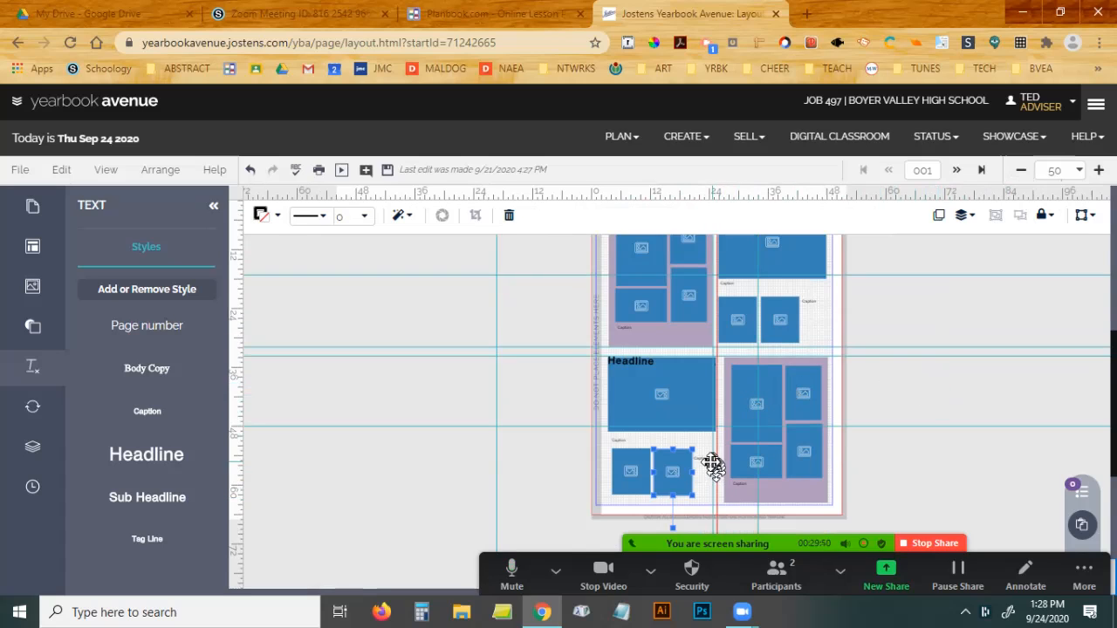
{"action": "left_click_drag", "start_coordinate": [700, 460], "coordinate": [872, 469]}
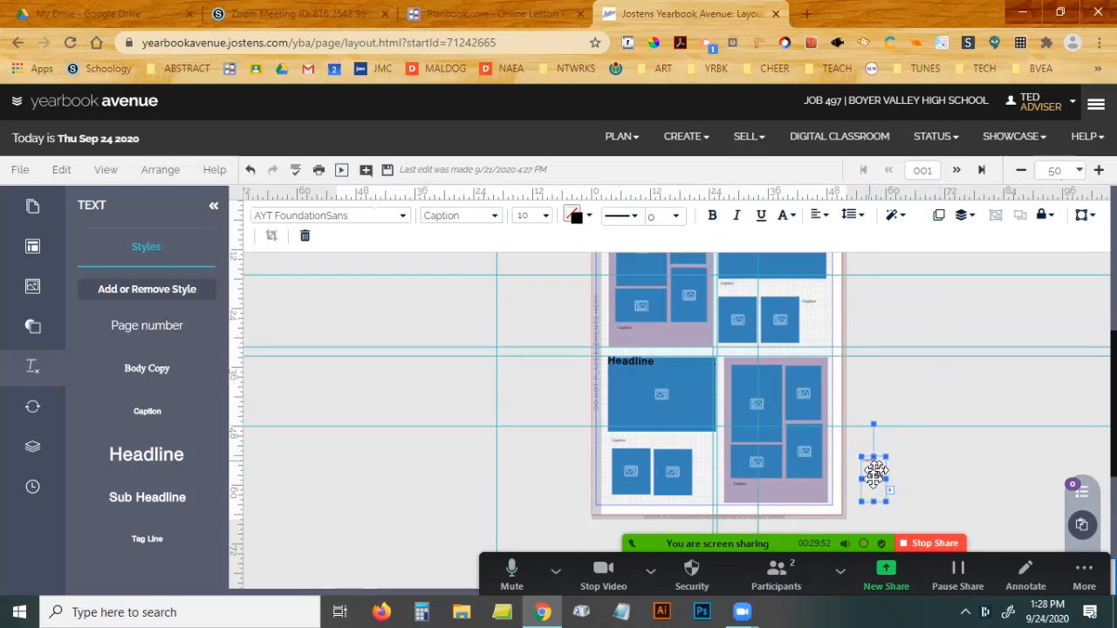
{"action": "left_click", "coordinate": [627, 472]}
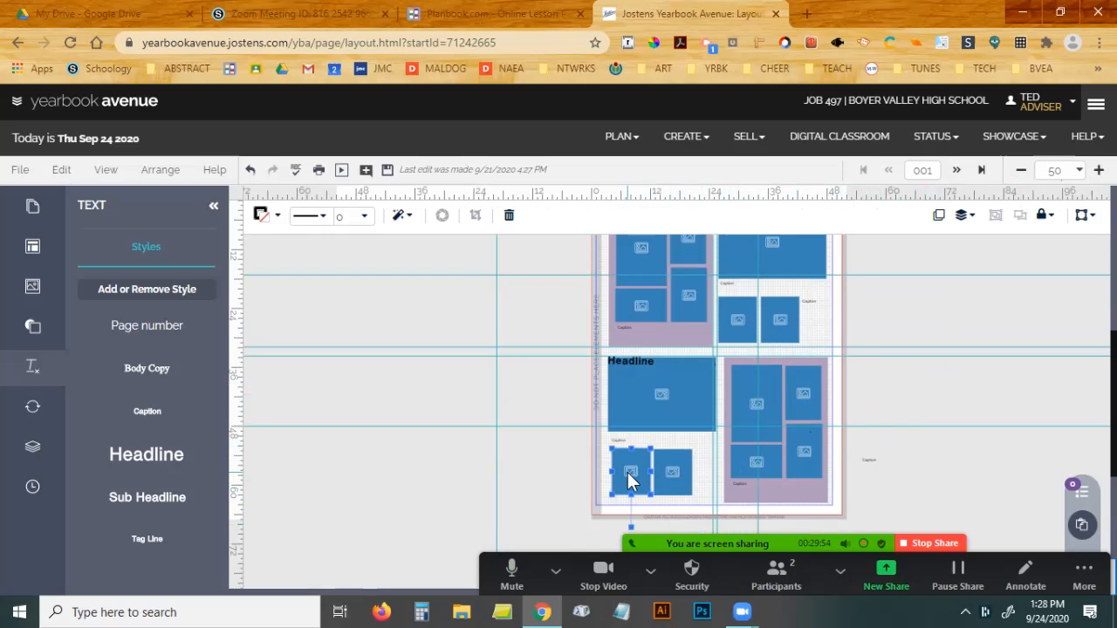
{"action": "left_click", "coordinate": [668, 475], "text": "shift"}
{"action": "left_click_drag", "start_coordinate": [668, 472], "coordinate": [688, 477]}
{"action": "left_click", "coordinate": [942, 462]}
{"action": "left_click_drag", "start_coordinate": [868, 459], "coordinate": [618, 456]}
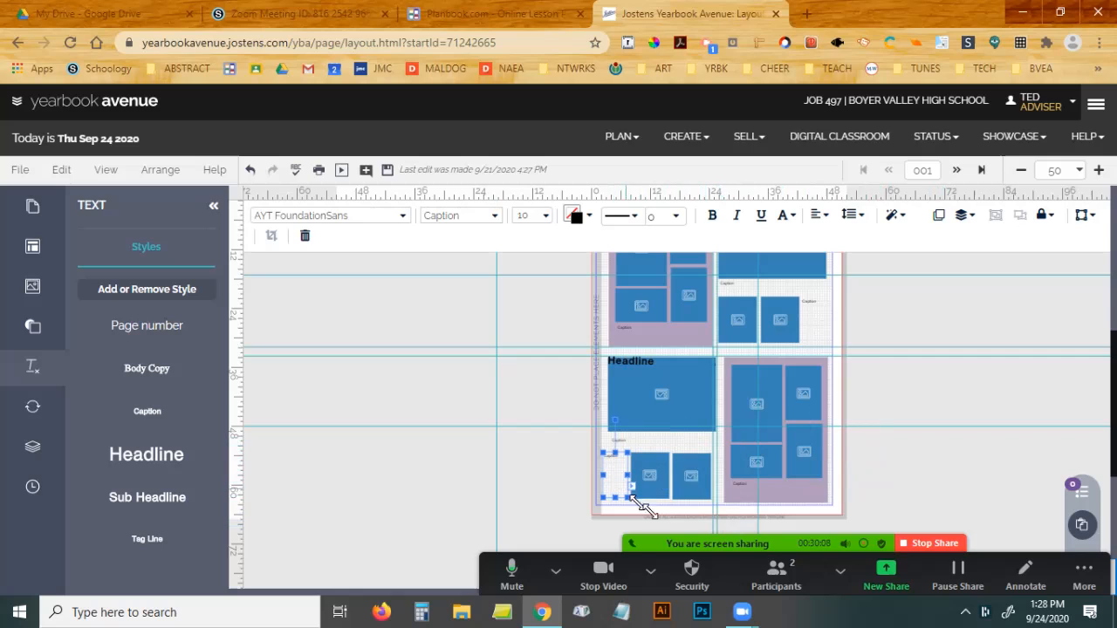
Select the side caption together with both small frames and move them to line up beneath the lower wide frame.
{"action": "left_click", "coordinate": [698, 482]}
{"action": "left_click", "coordinate": [659, 481], "text": "shift"}
{"action": "left_click", "coordinate": [614, 477], "text": "shift"}
{"action": "left_click_drag", "start_coordinate": [614, 476], "coordinate": [621, 471]}
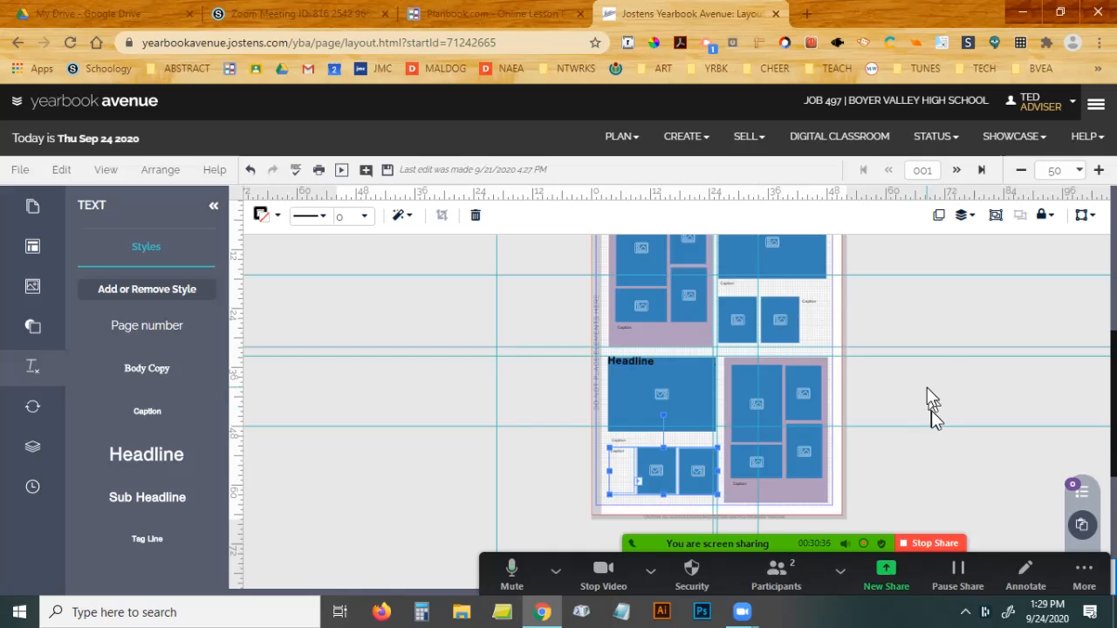
Clear the selection and compare the arrangement of the page's upper and lower halves.
{"action": "scroll", "coordinate": [932, 313], "scroll_direction": "up", "scroll_amount": 1}
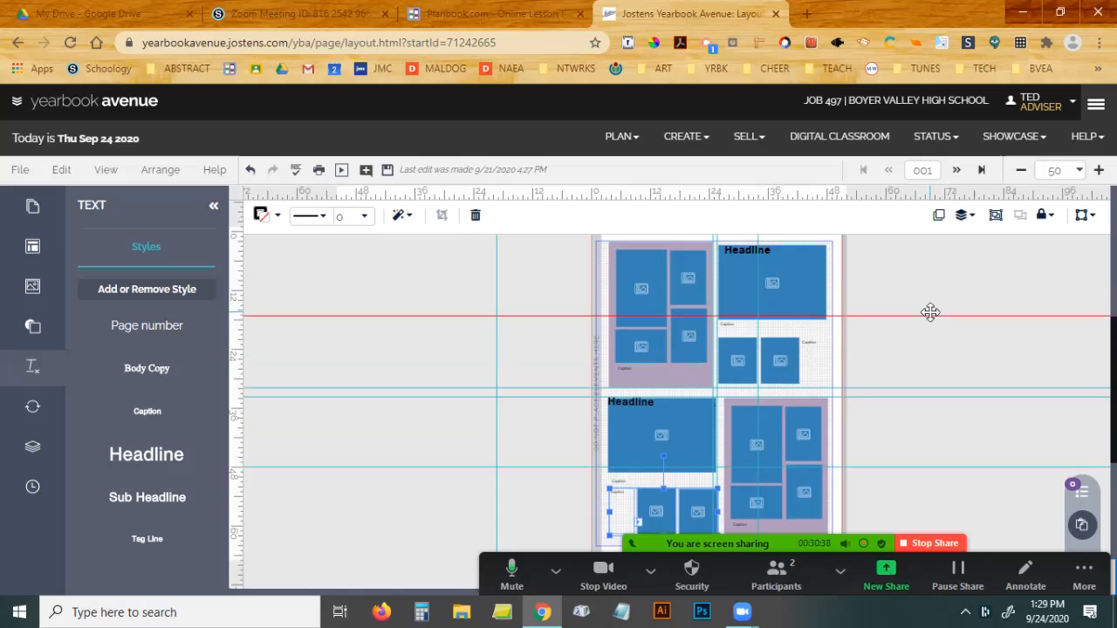
{"action": "scroll", "coordinate": [930, 313], "scroll_direction": "down", "scroll_amount": 1}
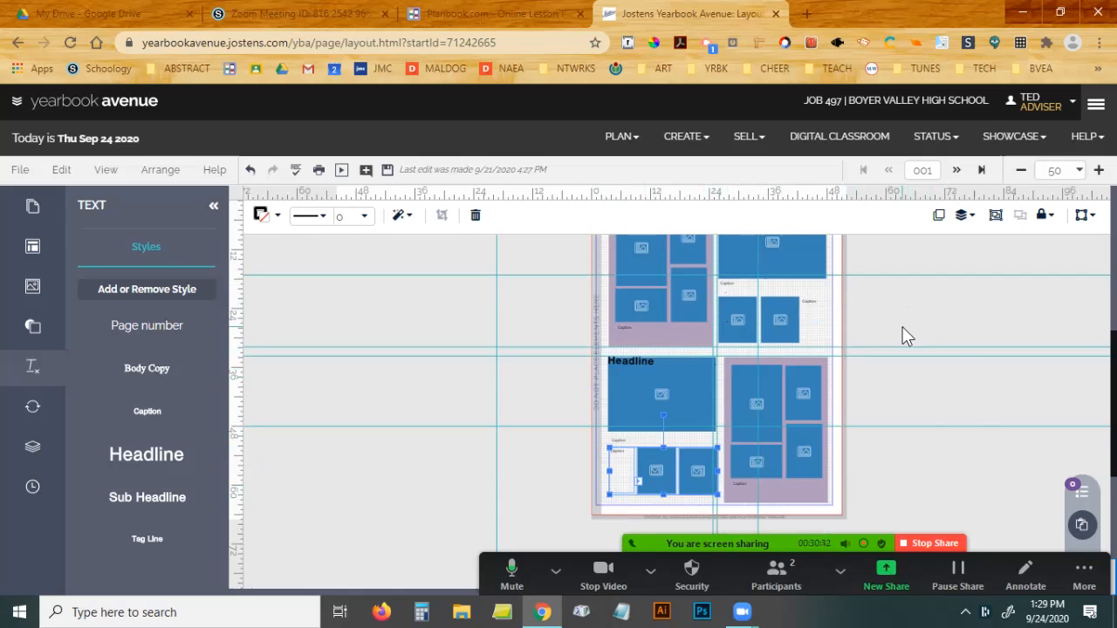
{"action": "scroll", "coordinate": [973, 417], "scroll_direction": "up", "scroll_amount": 1}
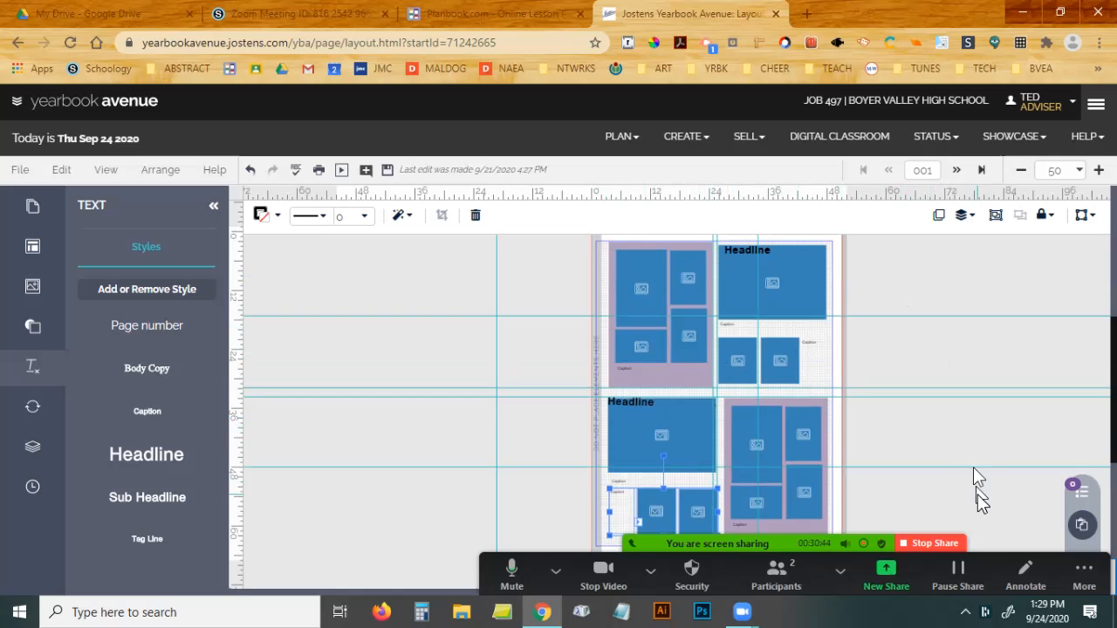
{"action": "scroll", "coordinate": [971, 441], "scroll_direction": "down", "scroll_amount": 1}
{"action": "scroll", "coordinate": [976, 449], "scroll_direction": "up", "scroll_amount": 1}
{"action": "scroll", "coordinate": [932, 361], "scroll_direction": "down", "scroll_amount": 1}
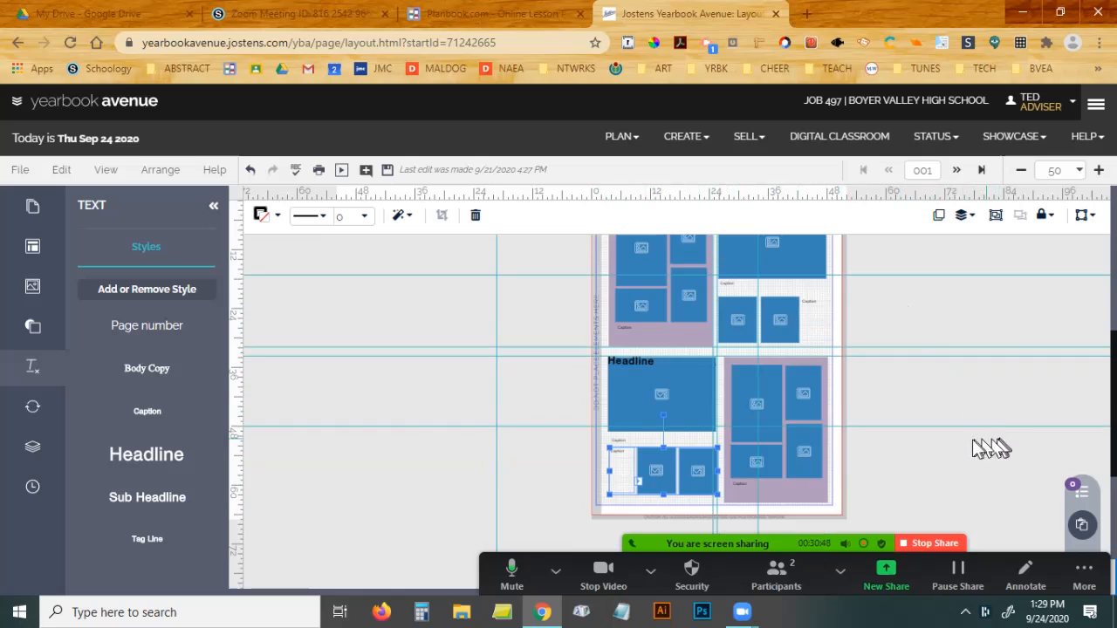
{"action": "scroll", "coordinate": [961, 413], "scroll_direction": "up", "scroll_amount": 1}
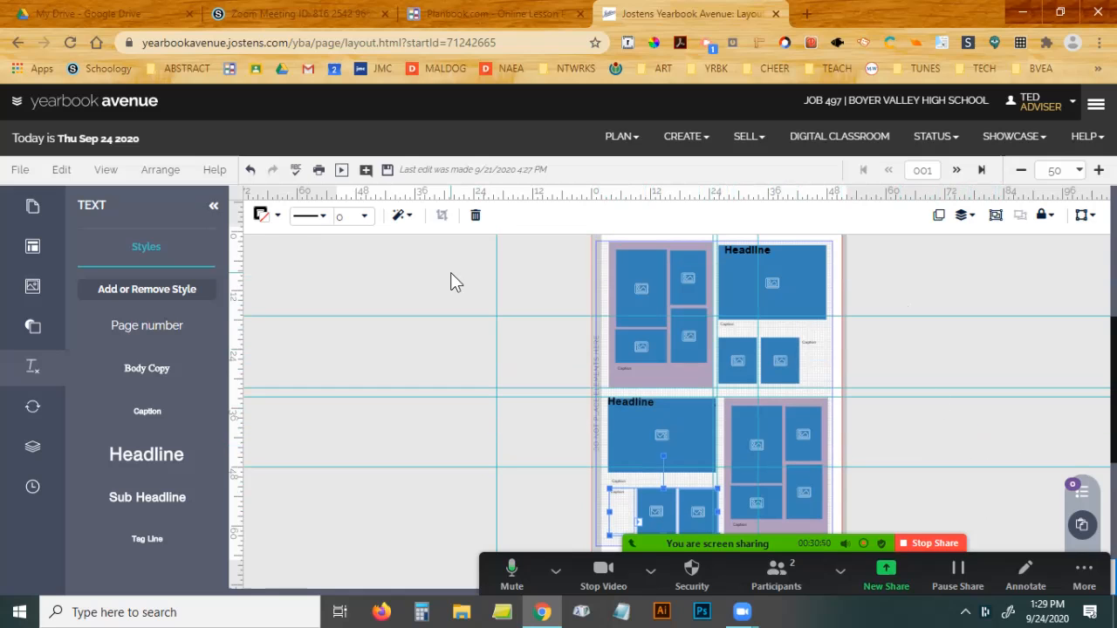
{"action": "left_click", "coordinate": [418, 345]}
{"action": "scroll", "coordinate": [417, 345], "scroll_direction": "down", "scroll_amount": 1}
{"action": "scroll", "coordinate": [418, 345], "scroll_direction": "up", "scroll_amount": 1}
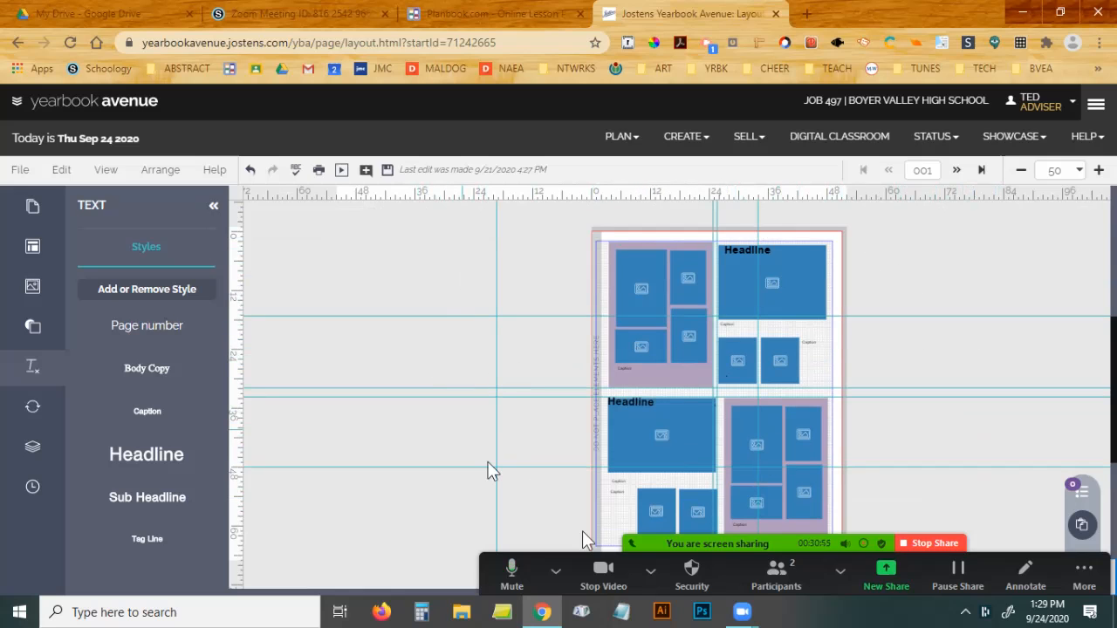
{"action": "scroll", "coordinate": [956, 266], "scroll_direction": "down", "scroll_amount": 1}
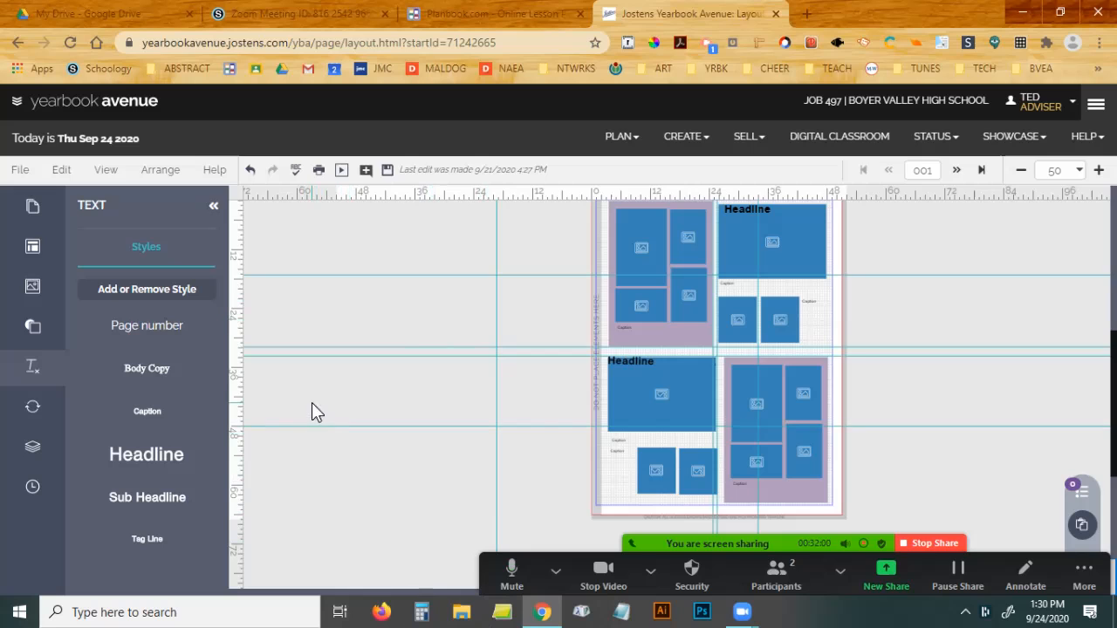
Open the image library and browse the photos in the 2019-20 SPRING & SUMMER folder.
{"action": "left_click", "coordinate": [34, 288]}
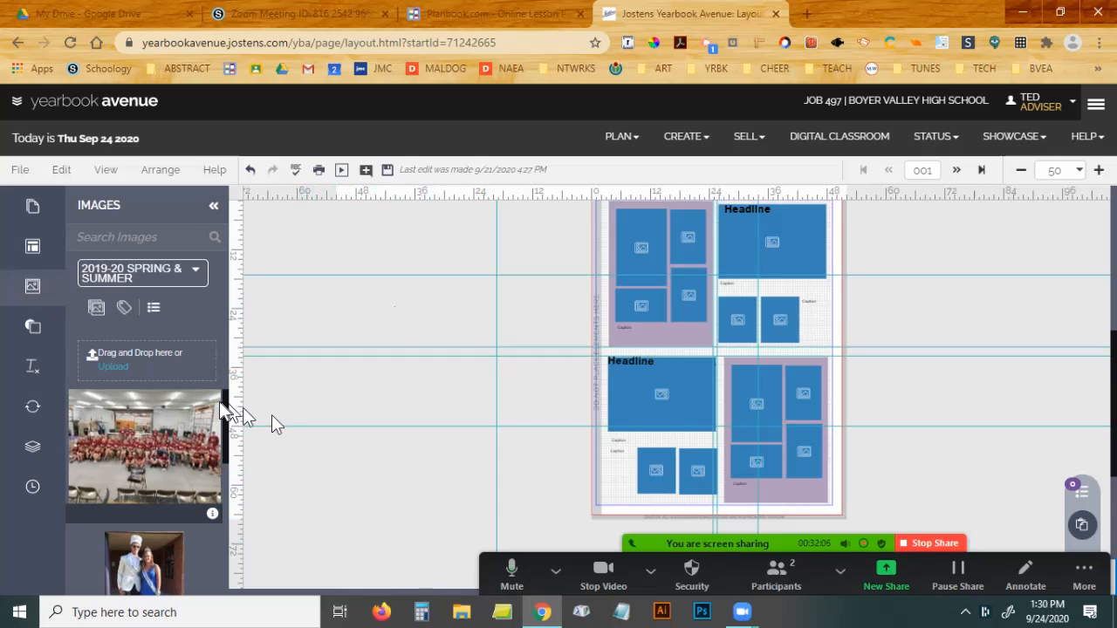
{"action": "scroll", "coordinate": [170, 449], "scroll_direction": "down", "scroll_amount": 1}
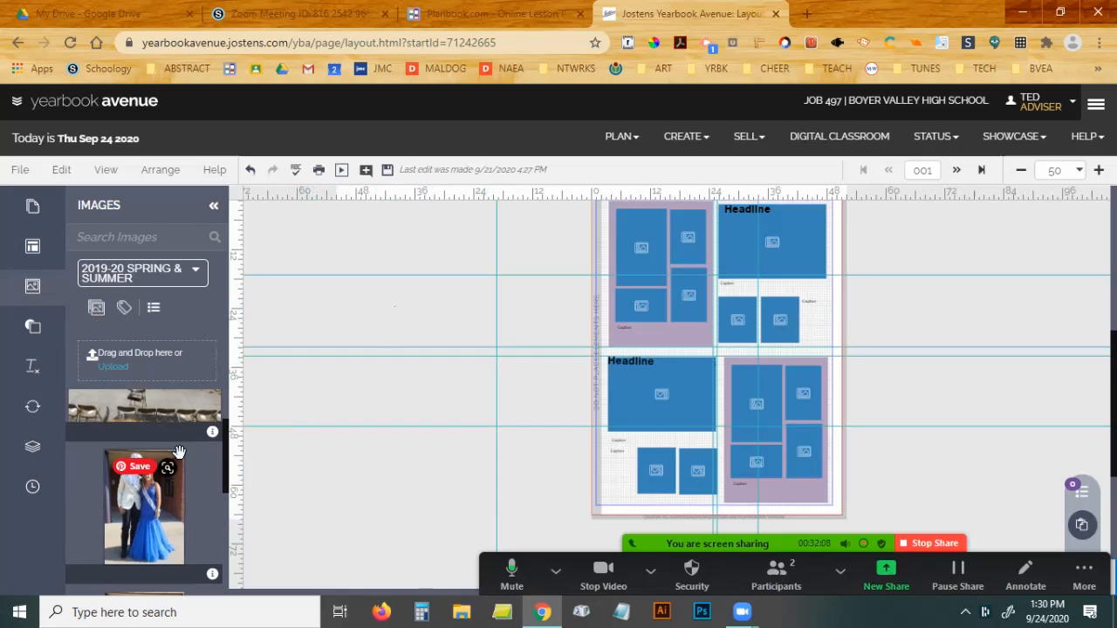
{"action": "scroll", "coordinate": [153, 445], "scroll_direction": "up", "scroll_amount": 1}
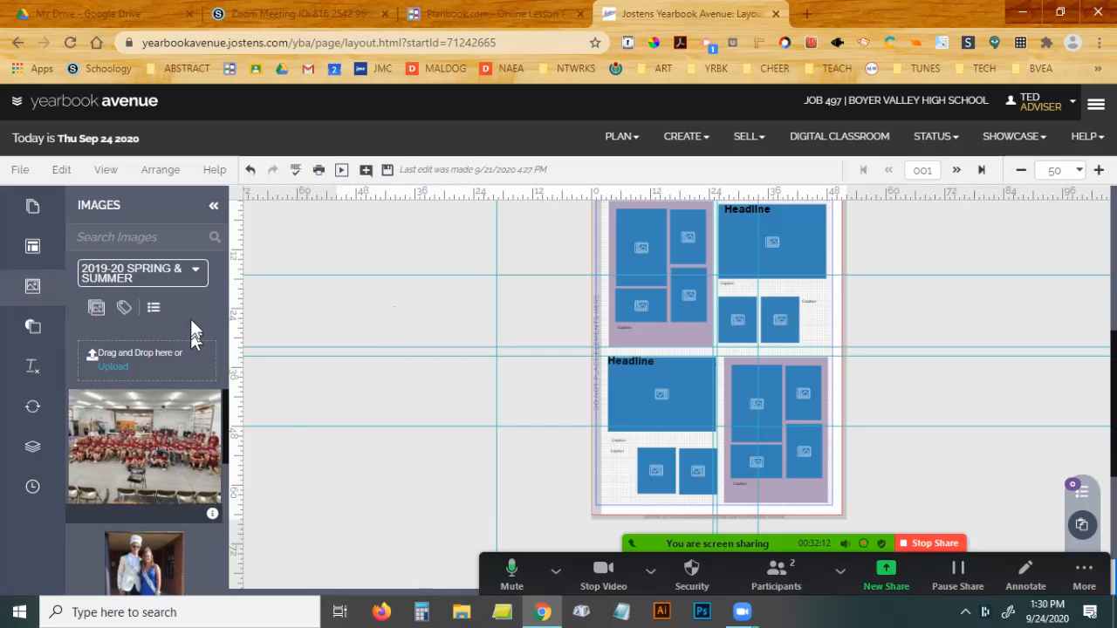
{"action": "scroll", "coordinate": [186, 436], "scroll_direction": "down", "scroll_amount": 2}
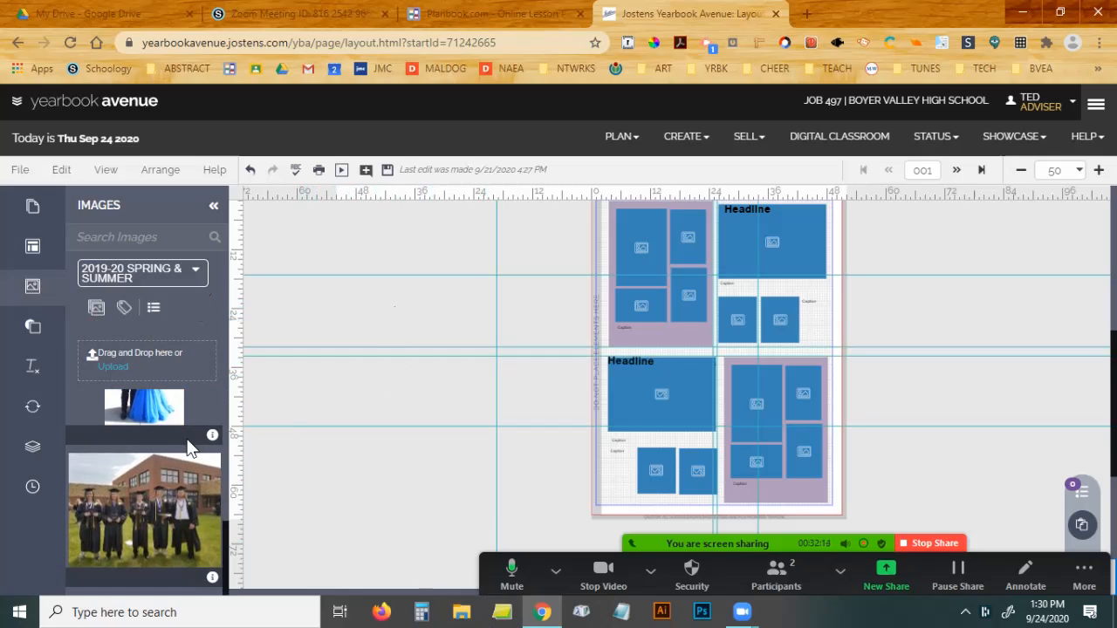
{"action": "scroll", "coordinate": [185, 506], "scroll_direction": "up", "scroll_amount": 3}
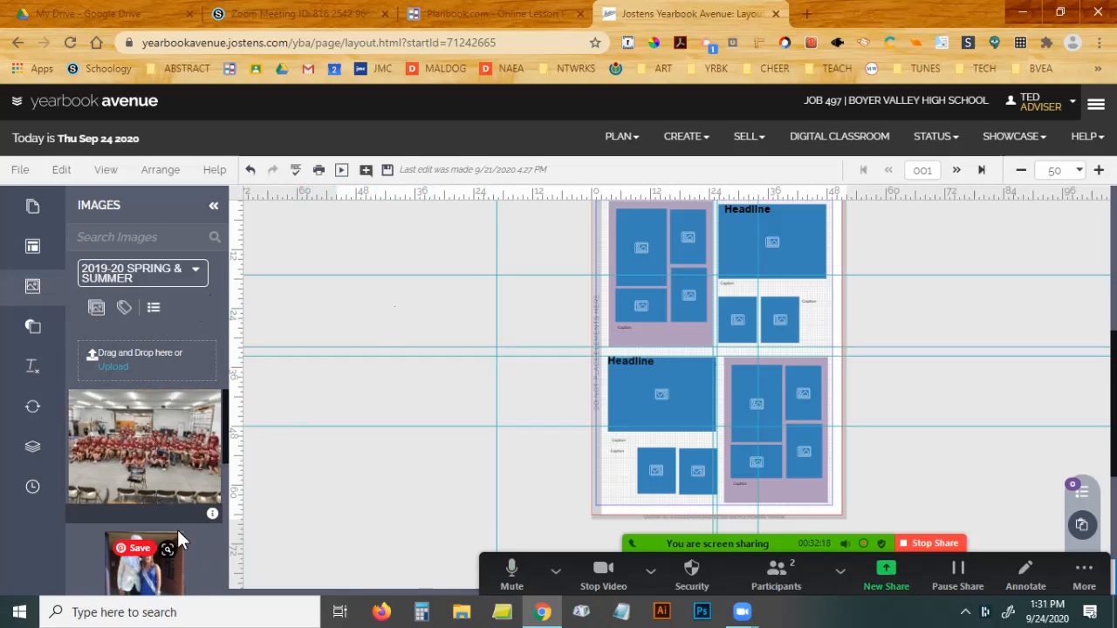
Open the BASEBALL folder under Sports in the image library and browse its photos.
{"action": "left_click", "coordinate": [197, 271]}
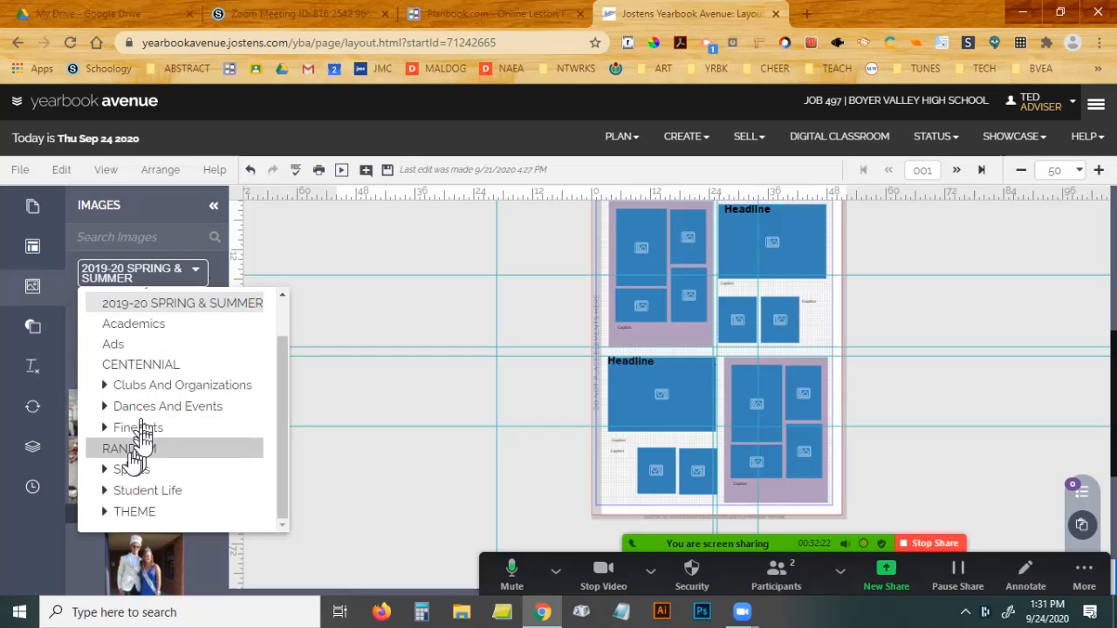
{"action": "left_click", "coordinate": [106, 472]}
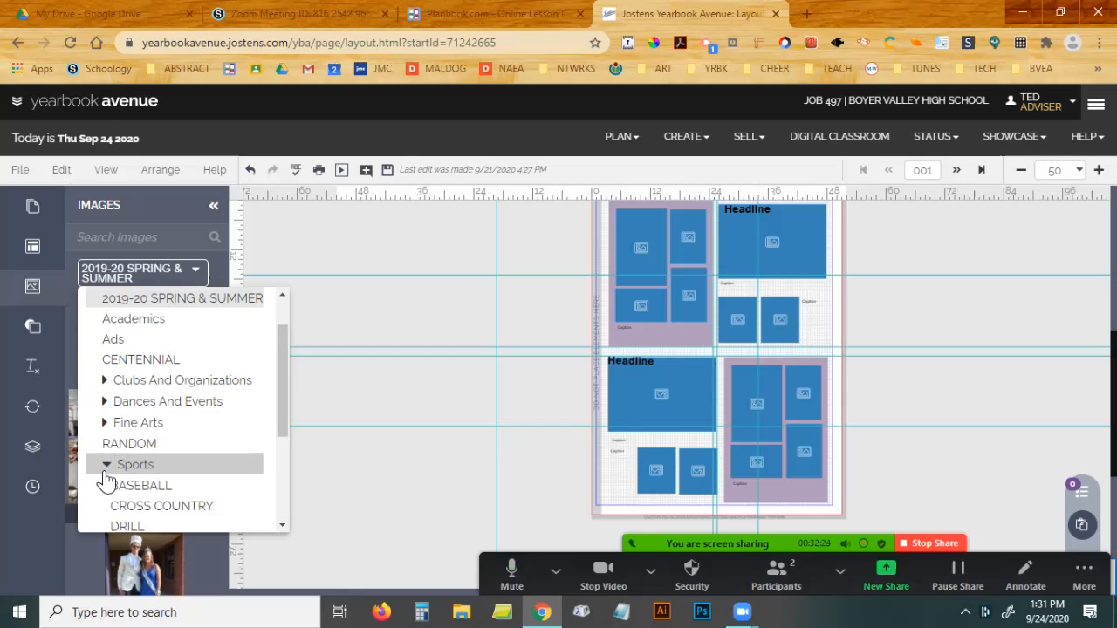
{"action": "scroll", "coordinate": [105, 478], "scroll_direction": "down", "scroll_amount": 1}
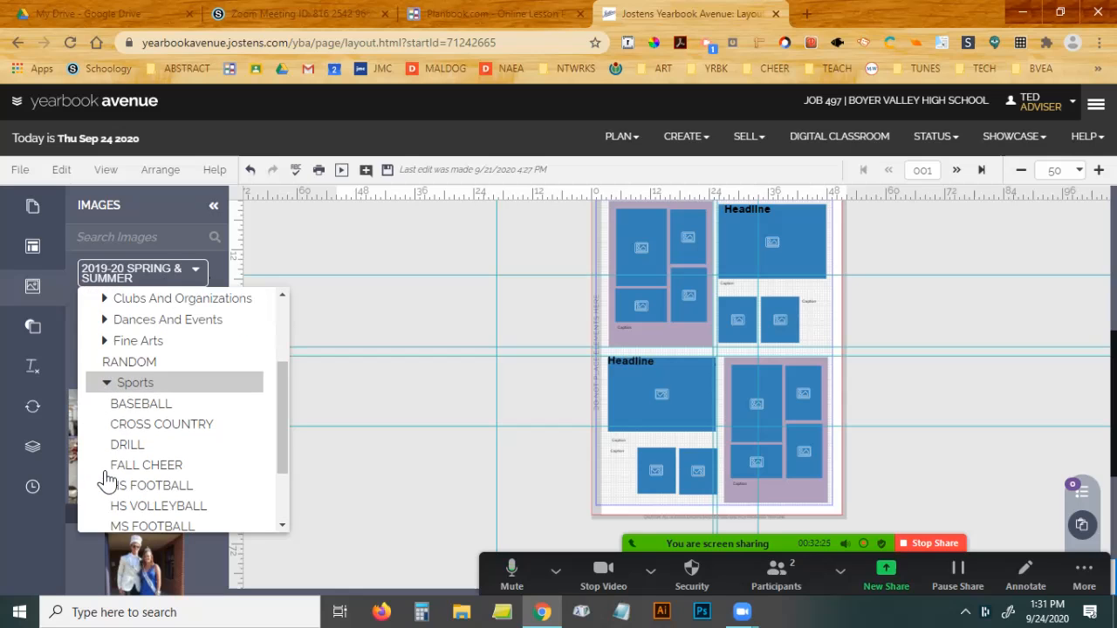
{"action": "left_click", "coordinate": [151, 410]}
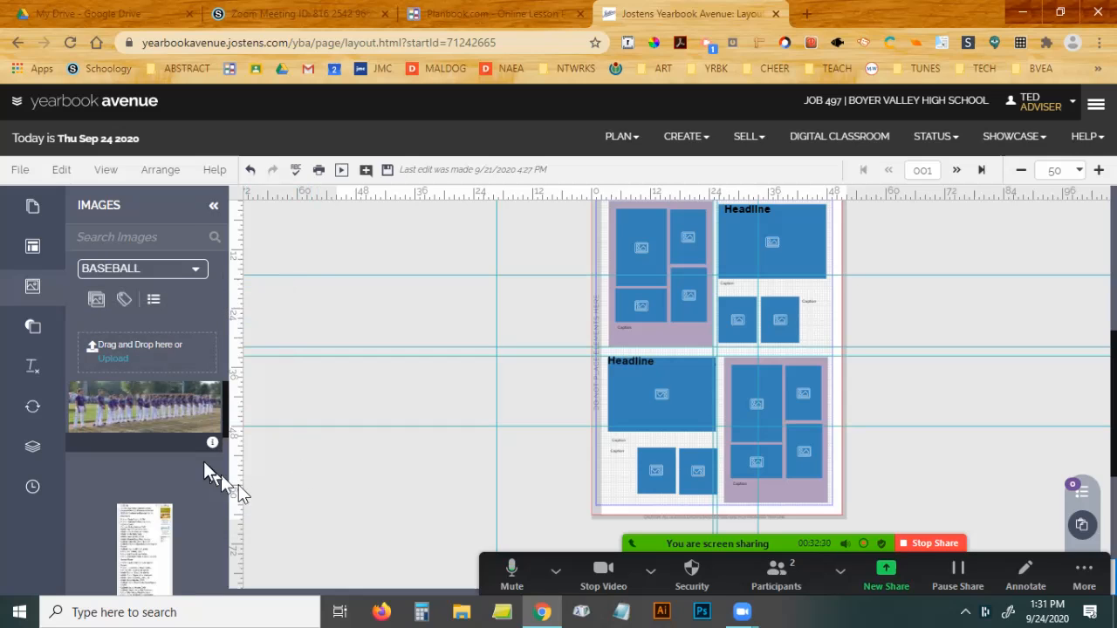
{"action": "scroll", "coordinate": [205, 471], "scroll_direction": "down", "scroll_amount": 3}
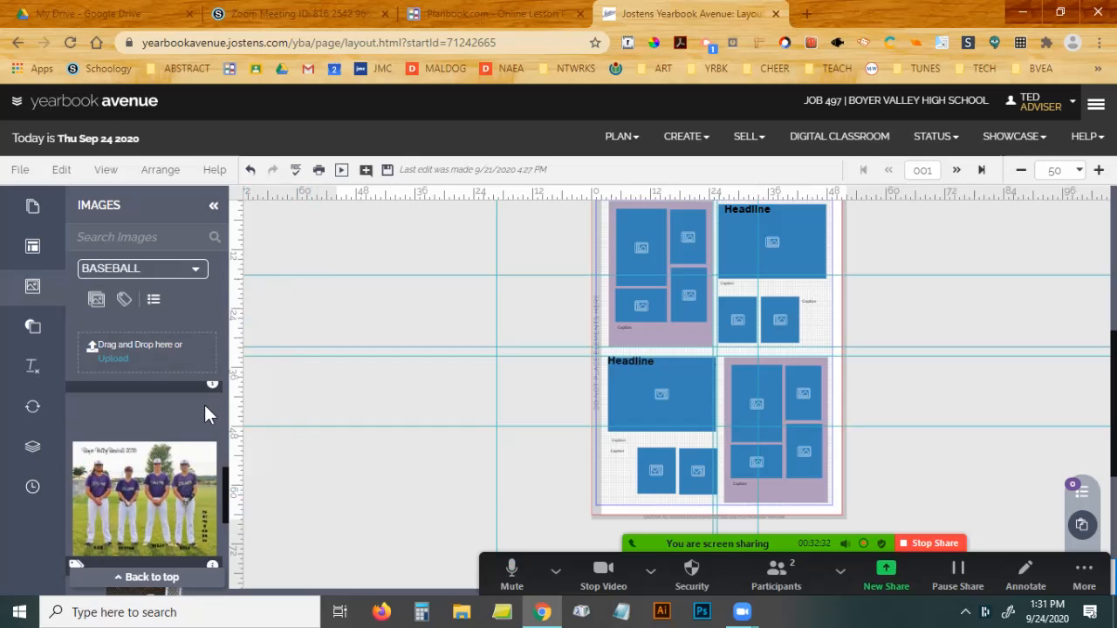
{"action": "scroll", "coordinate": [203, 478], "scroll_direction": "down", "scroll_amount": 3}
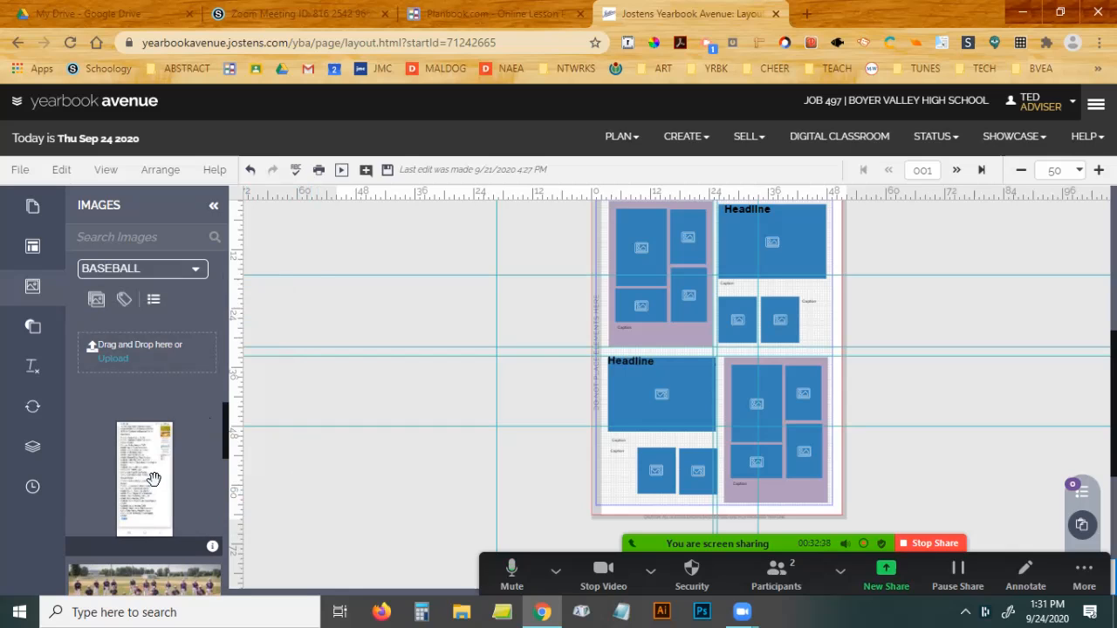
Place the all-conference honoree list image on the empty area beside the page and enlarge it to a readable size.
{"action": "left_click_drag", "start_coordinate": [143, 480], "coordinate": [897, 283]}
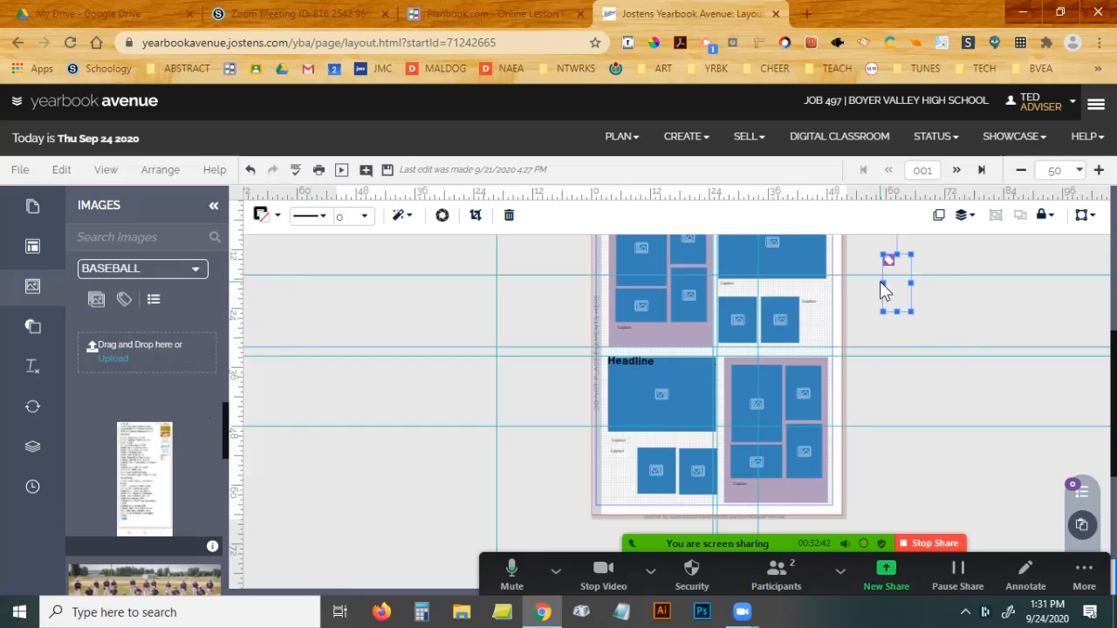
{"action": "left_click_drag", "start_coordinate": [911, 311], "coordinate": [962, 444]}
{"action": "left_click_drag", "start_coordinate": [907, 306], "coordinate": [901, 302]}
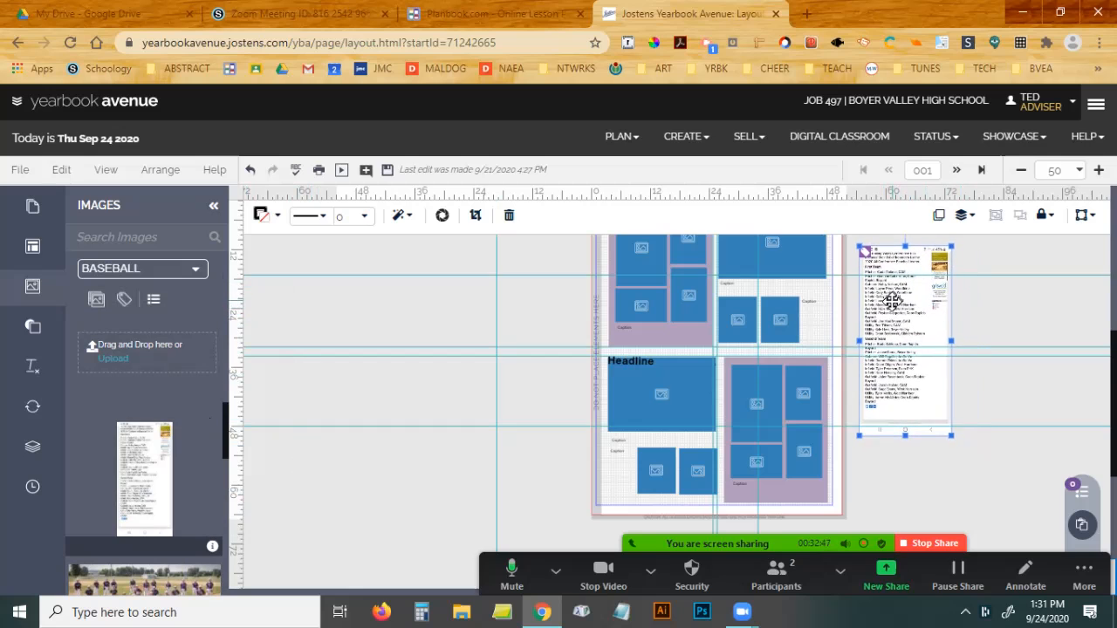
Examine the First Team and Second Team entries of the honoree list at 125% magnification, then restore the 50% page view.
{"action": "left_click", "coordinate": [1098, 170]}
{"action": "left_click", "coordinate": [1098, 170]}
{"action": "left_click", "coordinate": [1098, 170]}
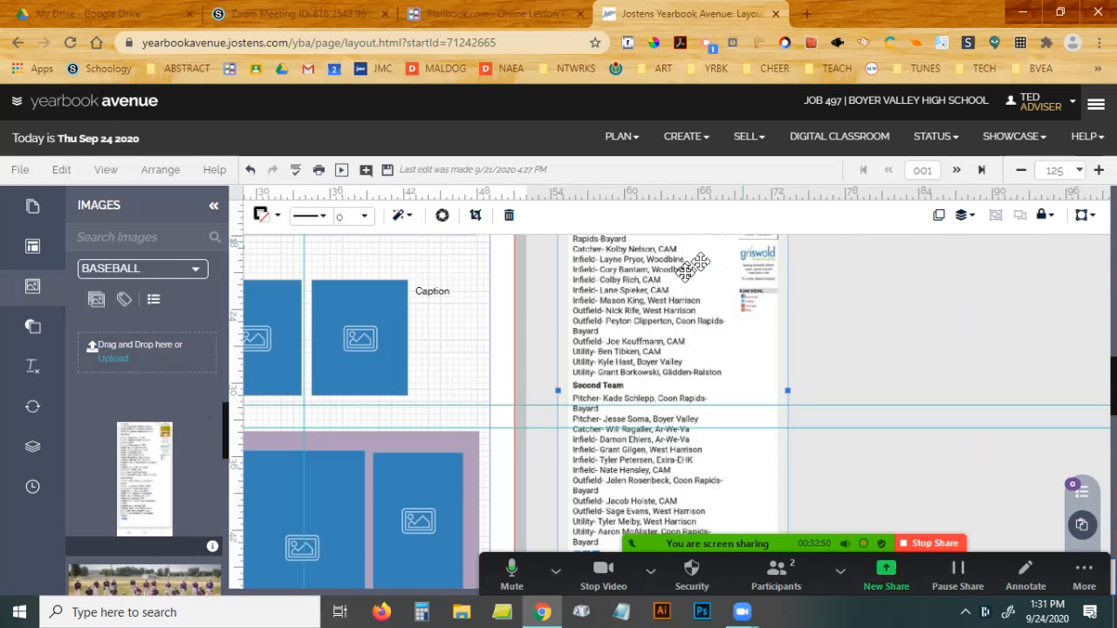
{"action": "scroll", "coordinate": [690, 279], "scroll_direction": "up", "scroll_amount": 2}
{"action": "scroll", "coordinate": [669, 322], "scroll_direction": "up", "scroll_amount": 1}
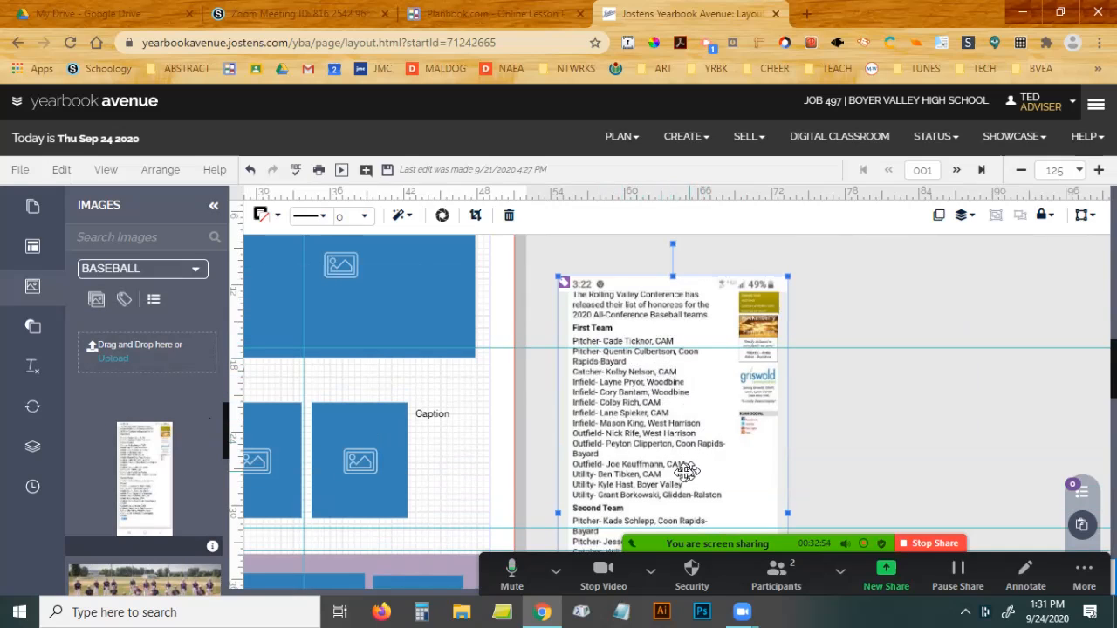
{"action": "scroll", "coordinate": [693, 472], "scroll_direction": "down", "scroll_amount": 2}
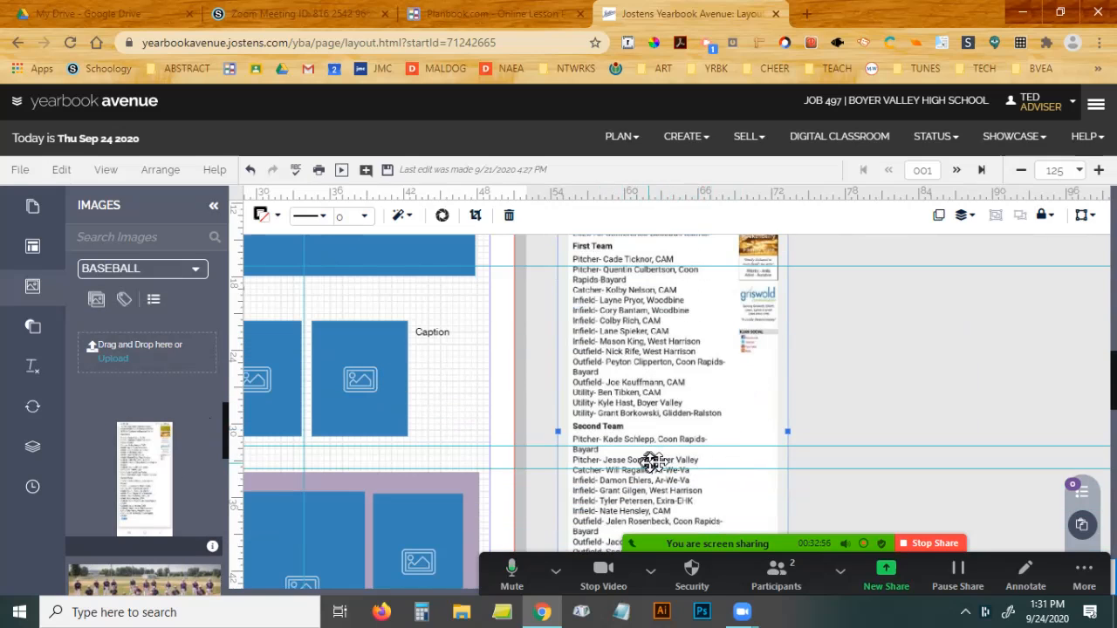
{"action": "left_click", "coordinate": [1022, 174]}
{"action": "left_click", "coordinate": [1023, 174]}
{"action": "left_click", "coordinate": [1022, 174]}
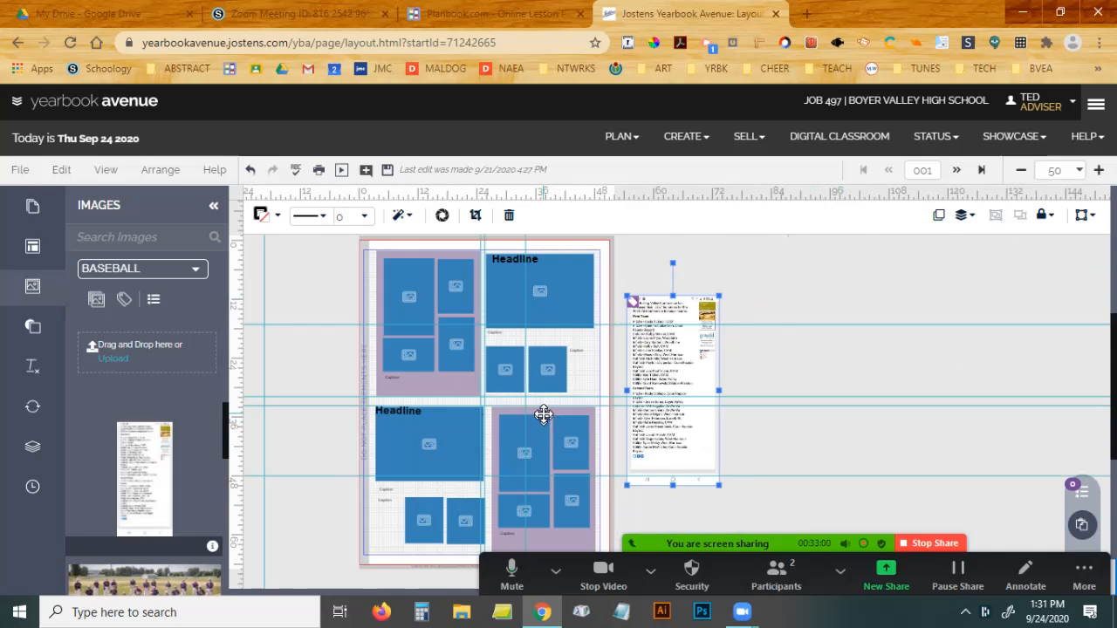
Browse the baseball photos and place the one of the player with a glove in the tall frame of the upper purple block.
{"action": "scroll", "coordinate": [184, 410], "scroll_direction": "down", "scroll_amount": 1}
{"action": "scroll", "coordinate": [177, 410], "scroll_direction": "down", "scroll_amount": 2}
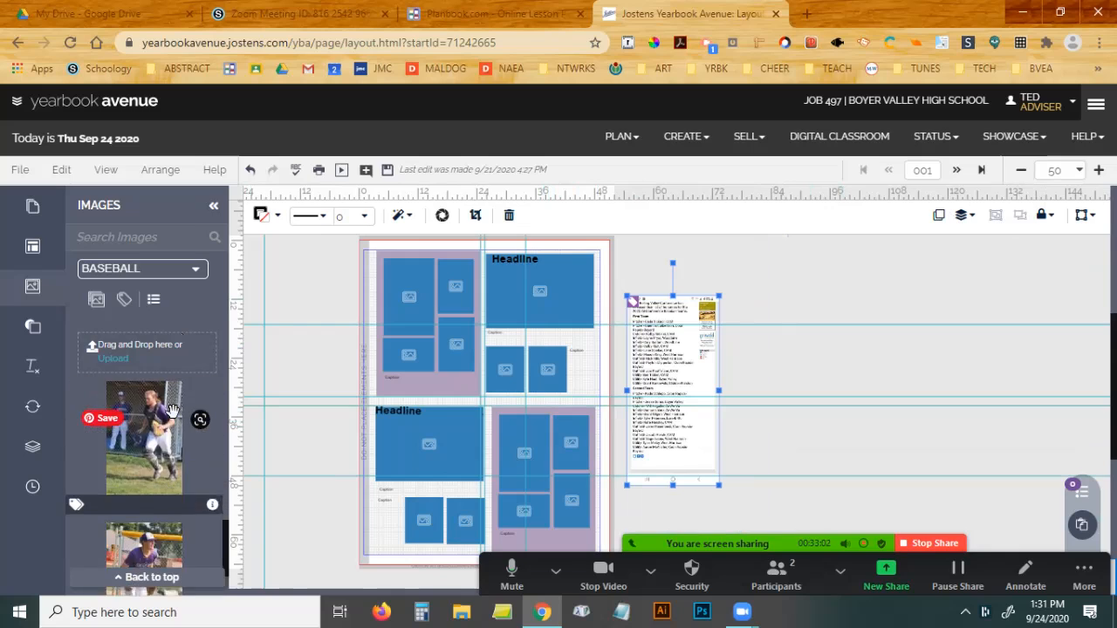
{"action": "scroll", "coordinate": [172, 409], "scroll_direction": "up", "scroll_amount": 1}
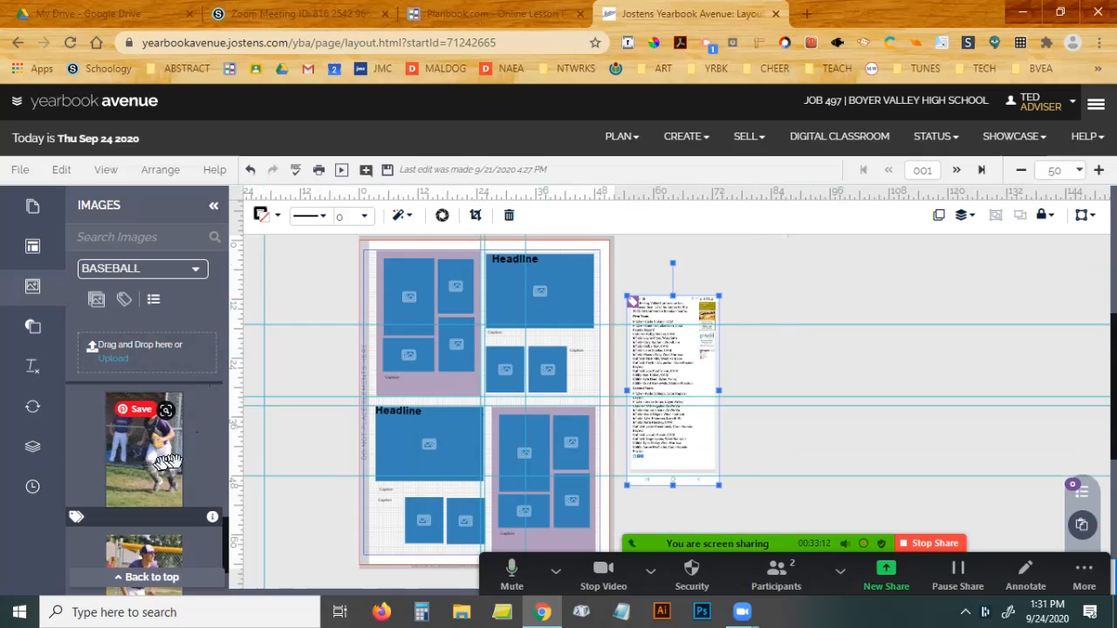
{"action": "scroll", "coordinate": [189, 435], "scroll_direction": "down", "scroll_amount": 1}
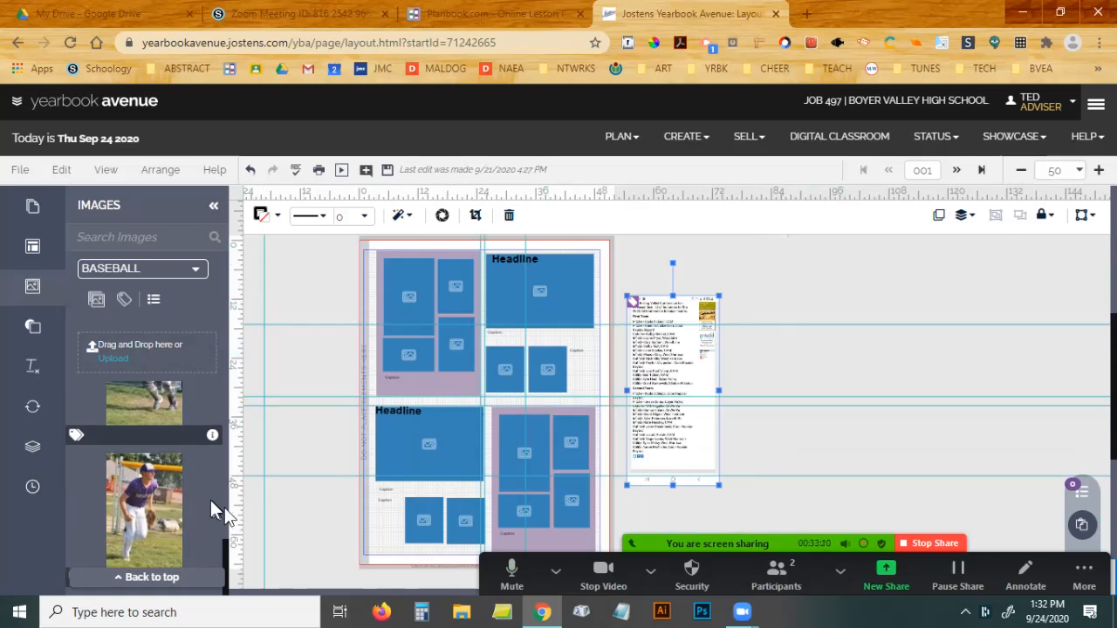
{"action": "scroll", "coordinate": [211, 499], "scroll_direction": "up", "scroll_amount": 3}
{"action": "scroll", "coordinate": [194, 491], "scroll_direction": "up", "scroll_amount": 1}
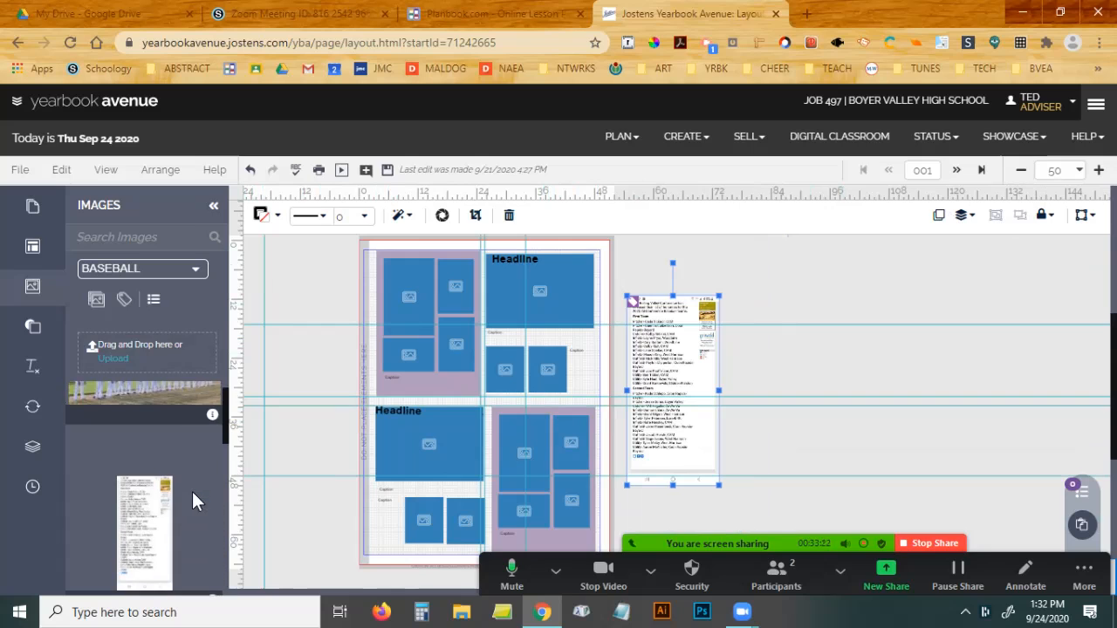
{"action": "scroll", "coordinate": [188, 489], "scroll_direction": "down", "scroll_amount": 3}
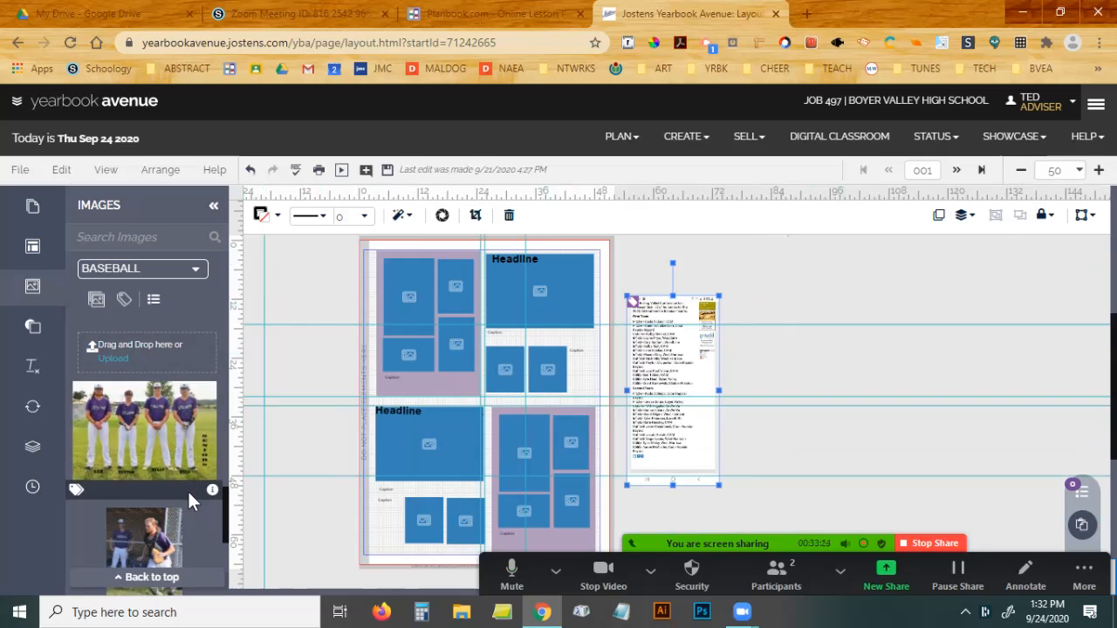
{"action": "scroll", "coordinate": [186, 503], "scroll_direction": "down", "scroll_amount": 1}
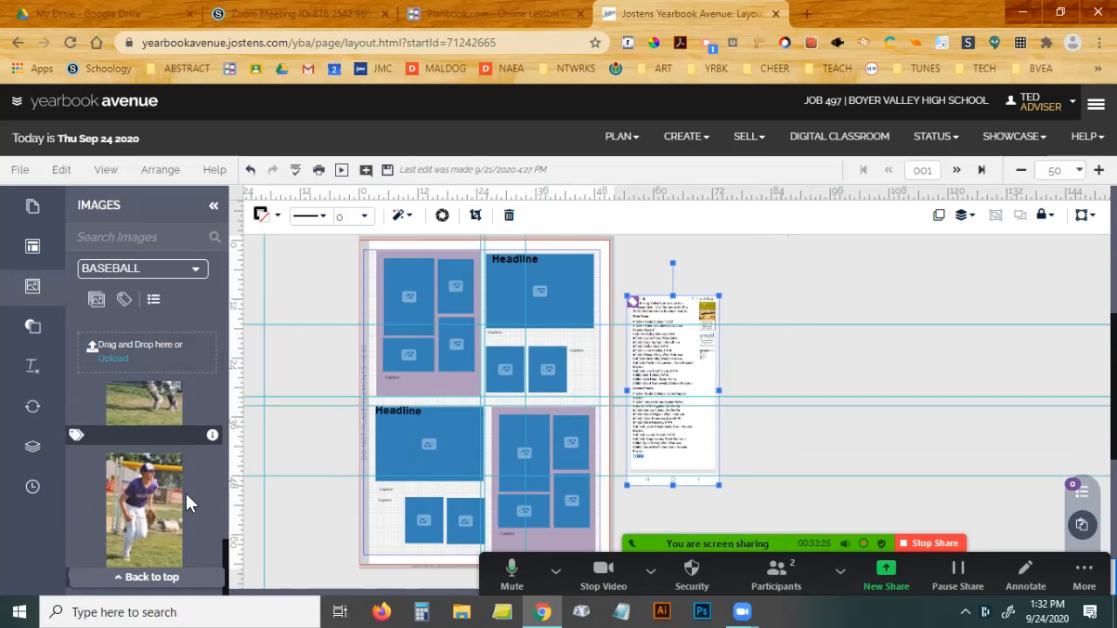
{"action": "left_click", "coordinate": [145, 529]}
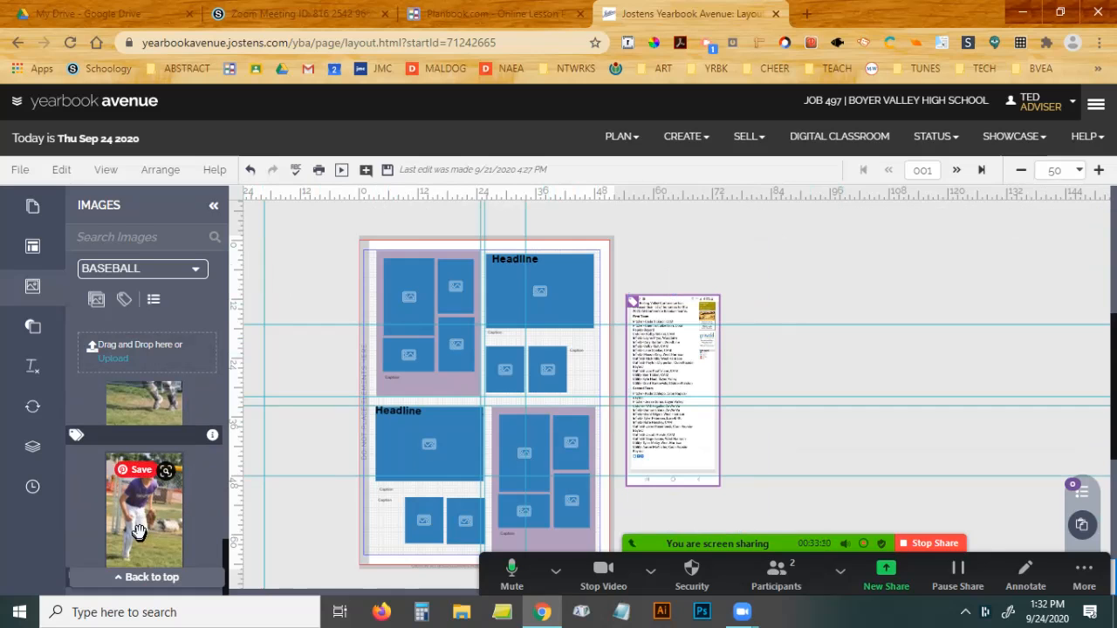
{"action": "left_click_drag", "start_coordinate": [138, 529], "coordinate": [410, 301]}
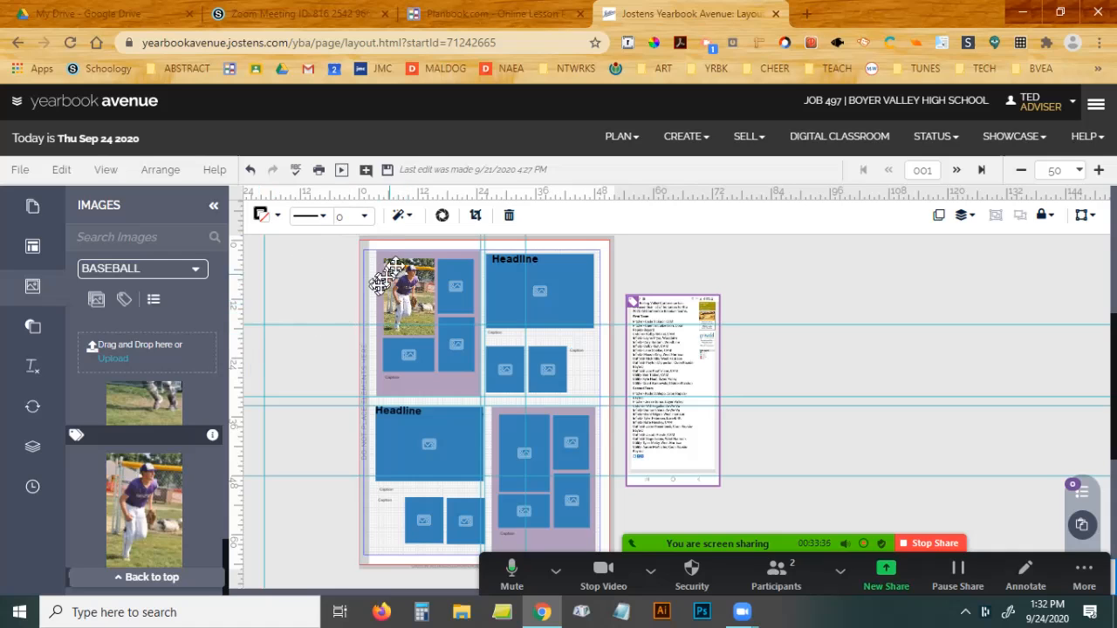
Place the photo of the four senior players in the small frame below the tall player photo.
{"action": "scroll", "coordinate": [183, 462], "scroll_direction": "up", "scroll_amount": 1}
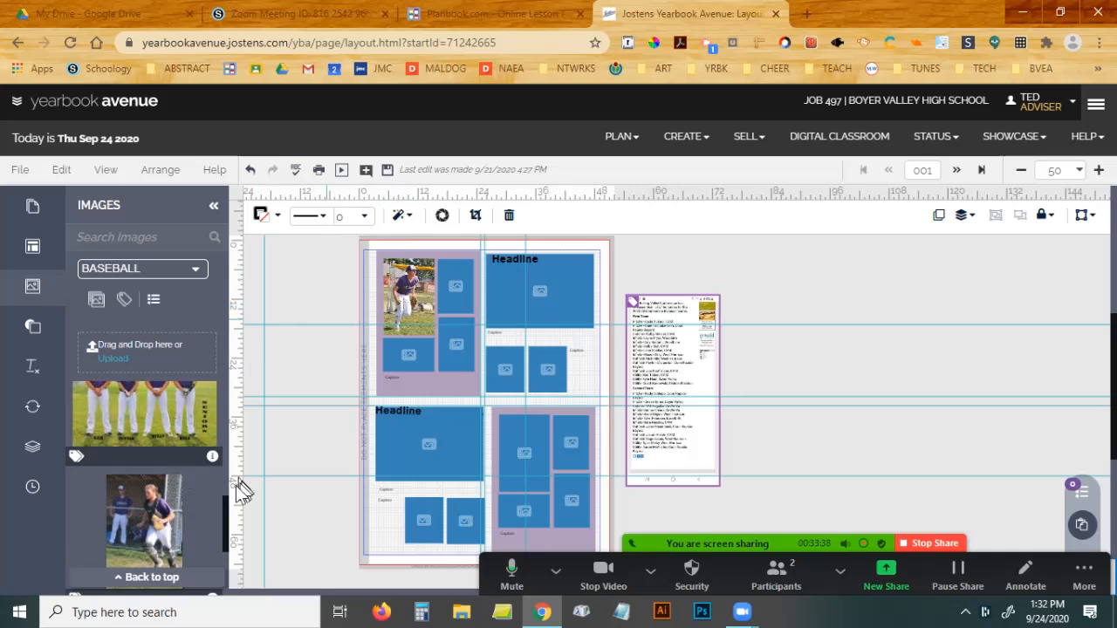
{"action": "scroll", "coordinate": [200, 519], "scroll_direction": "up", "scroll_amount": 1}
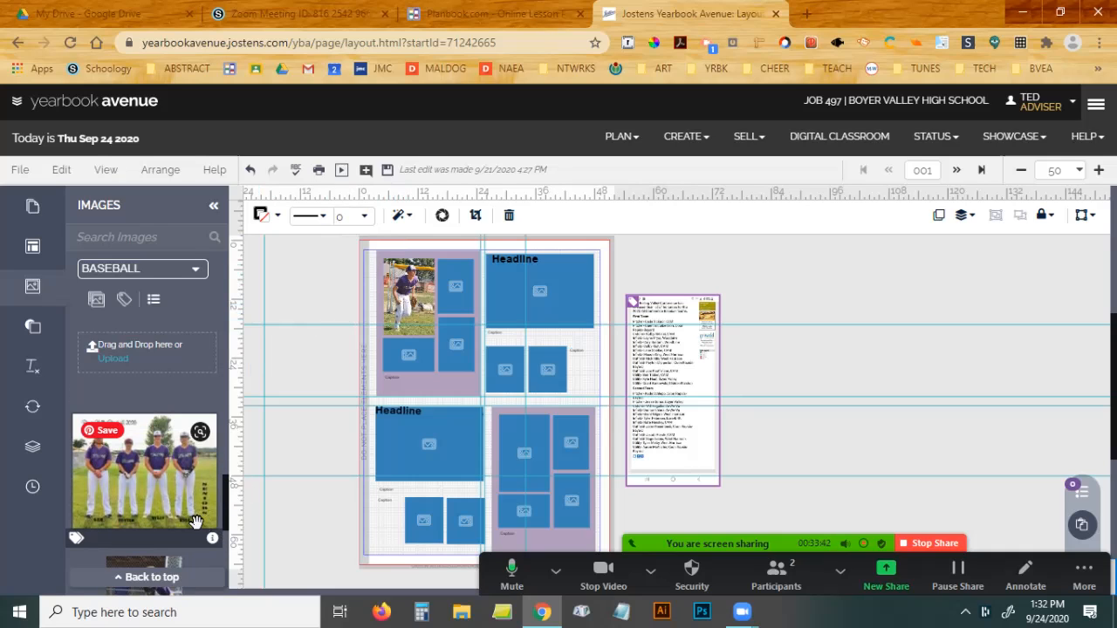
{"action": "left_click_drag", "start_coordinate": [135, 466], "coordinate": [403, 358]}
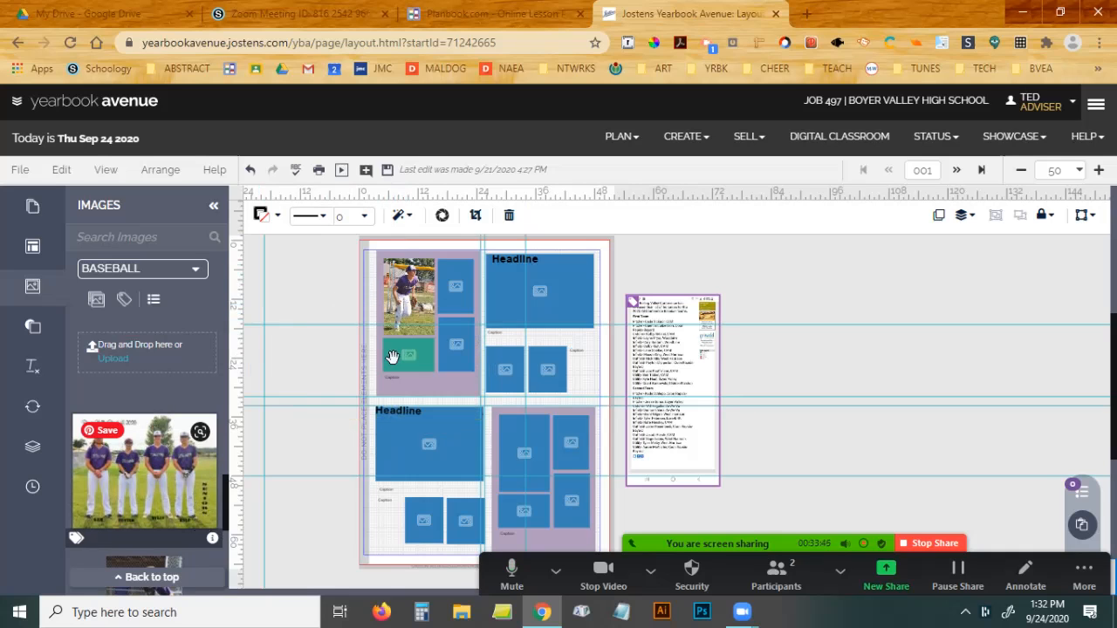
Locate the wide baseball team photo, ungroup the layout on the page's upper half, and clear the selection.
{"action": "scroll", "coordinate": [108, 517], "scroll_direction": "up", "scroll_amount": 4}
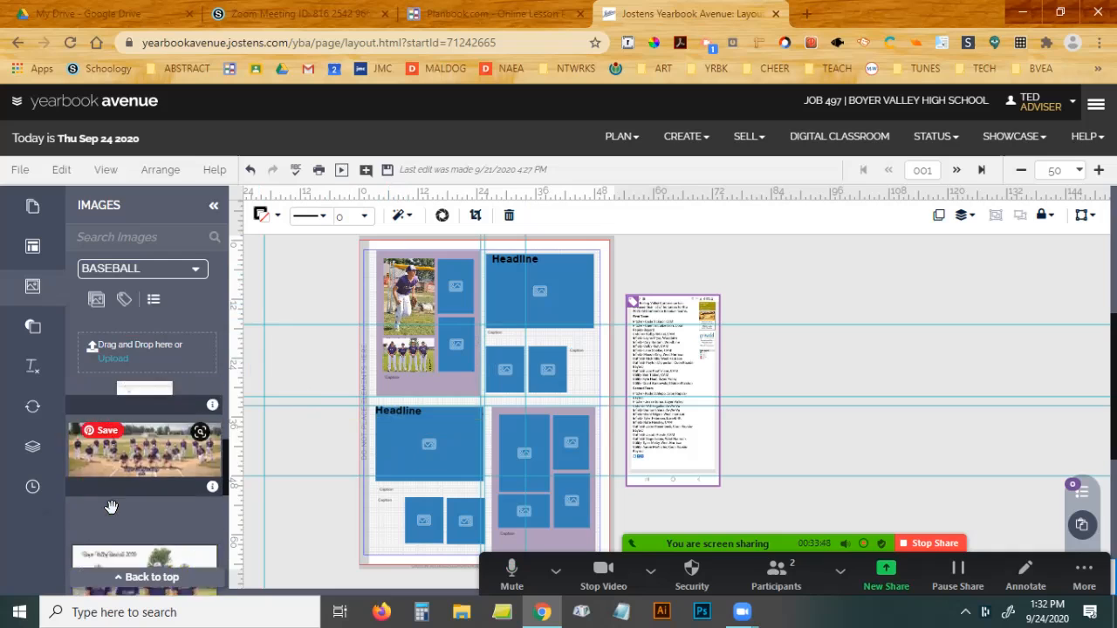
{"action": "scroll", "coordinate": [111, 517], "scroll_direction": "down", "scroll_amount": 1}
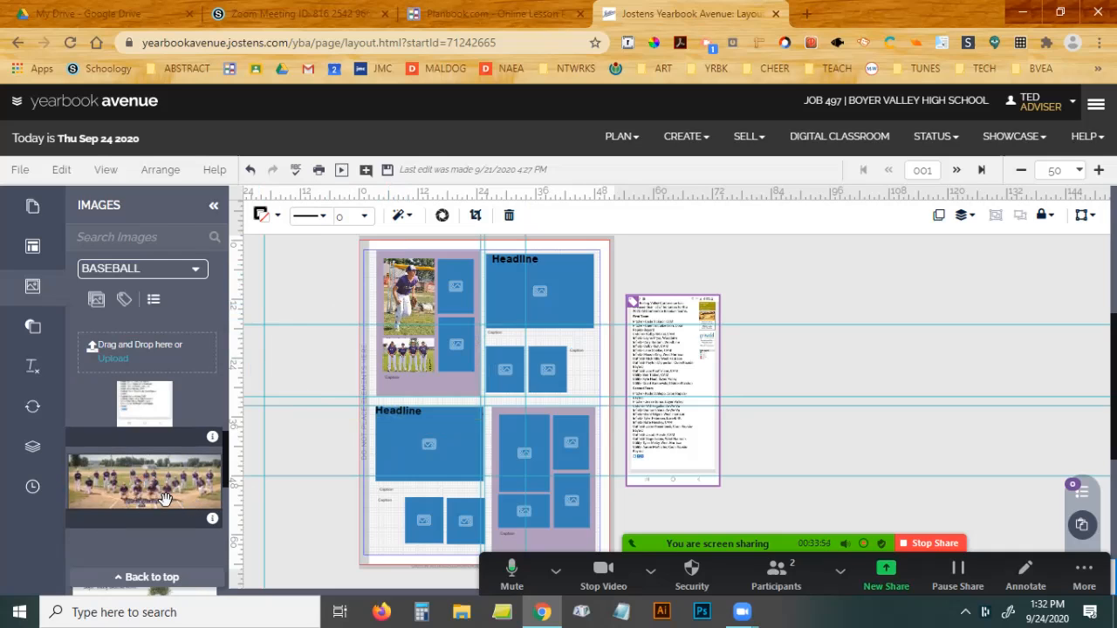
{"action": "left_click_drag", "start_coordinate": [174, 500], "coordinate": [472, 297]}
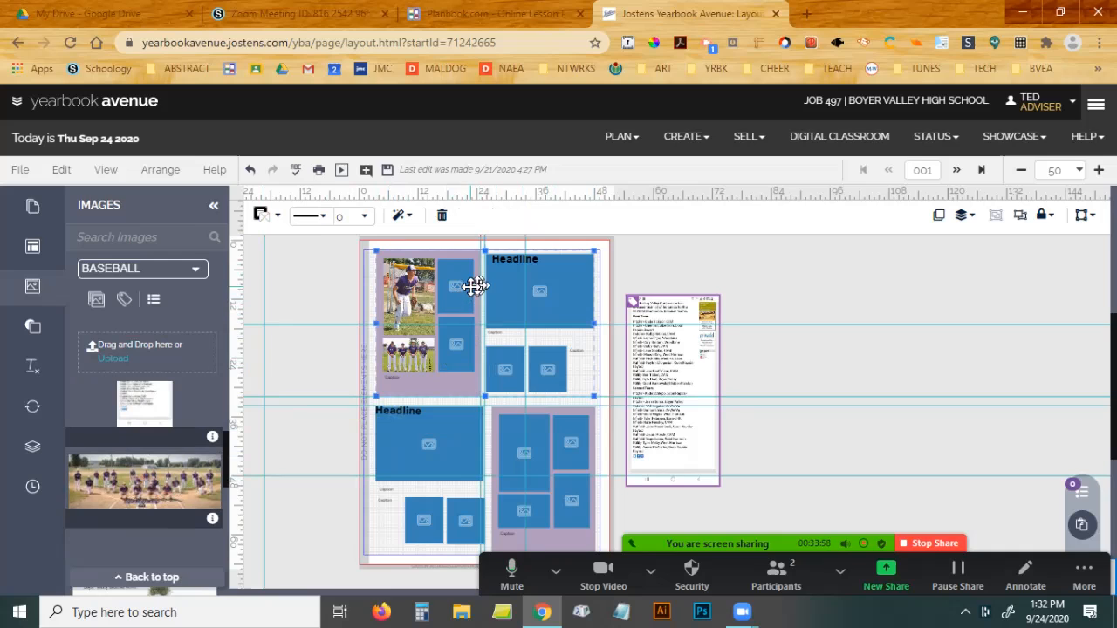
{"action": "left_click", "coordinate": [1022, 217]}
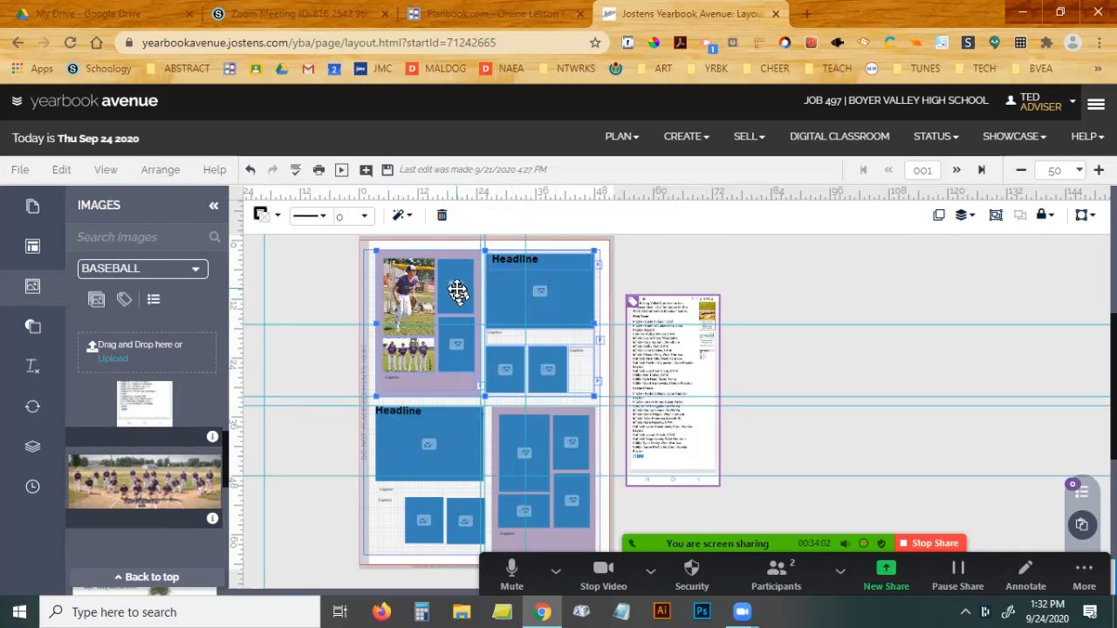
{"action": "left_click", "coordinate": [748, 304]}
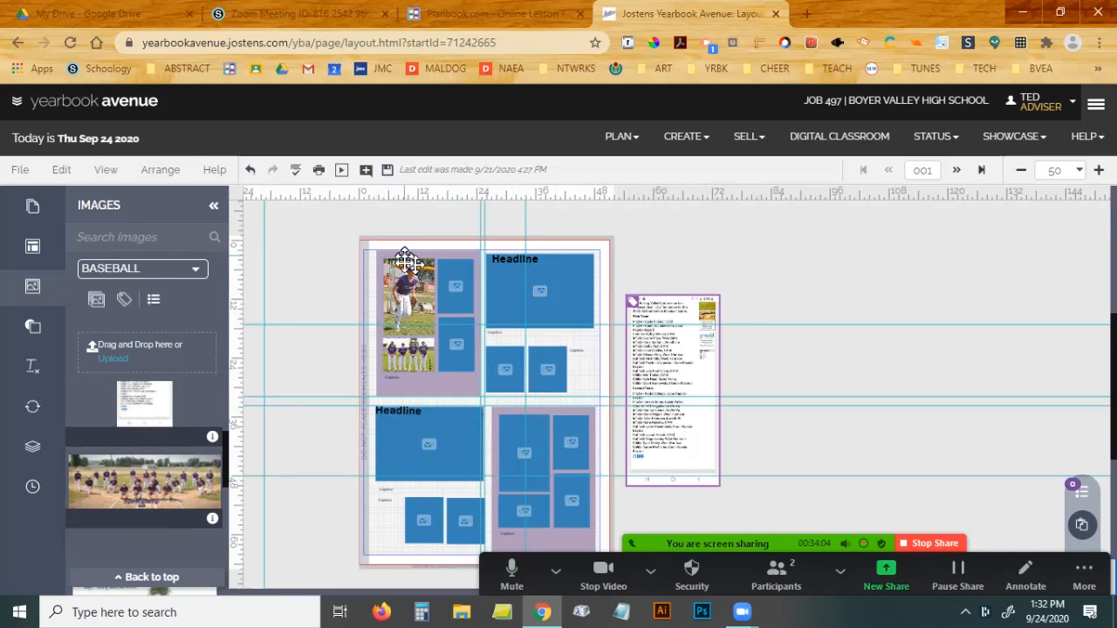
Delete the narrow frame beside the tall player photo and resize the upper wide frame to stretch across the freed space.
{"action": "left_click", "coordinate": [462, 286]}
{"action": "key", "text": "Delete"}
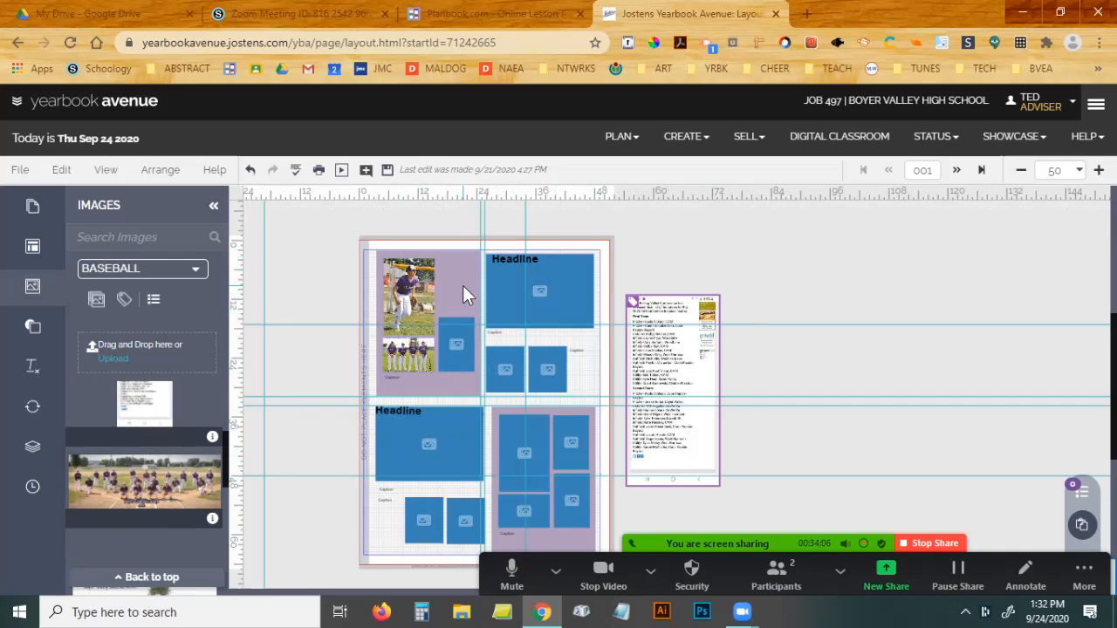
{"action": "left_click", "coordinate": [506, 273]}
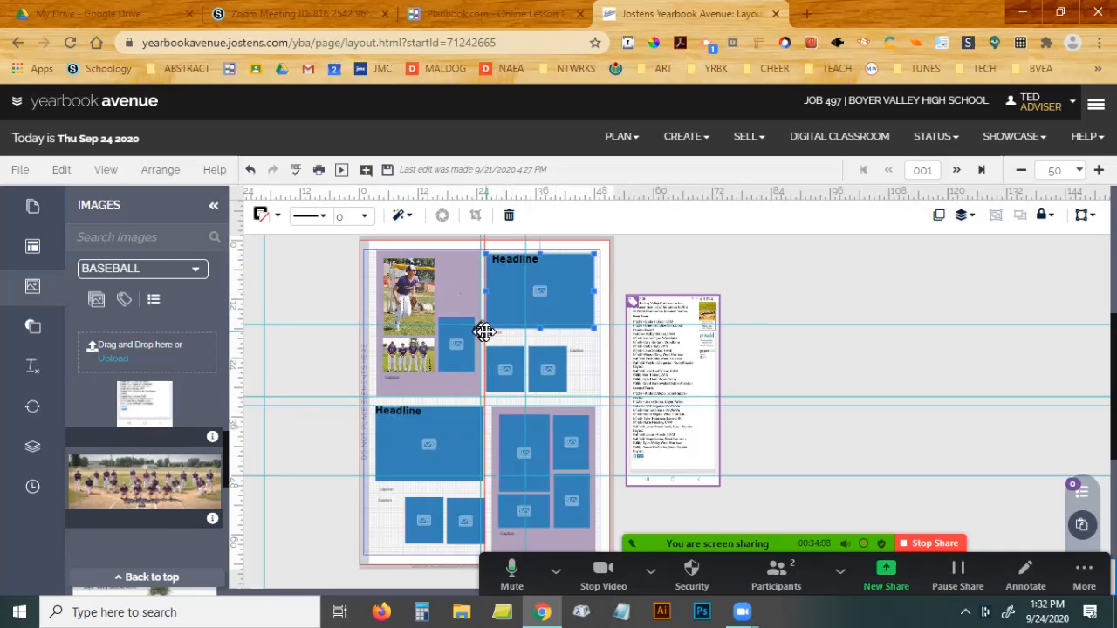
{"action": "left_click_drag", "start_coordinate": [484, 329], "coordinate": [440, 312]}
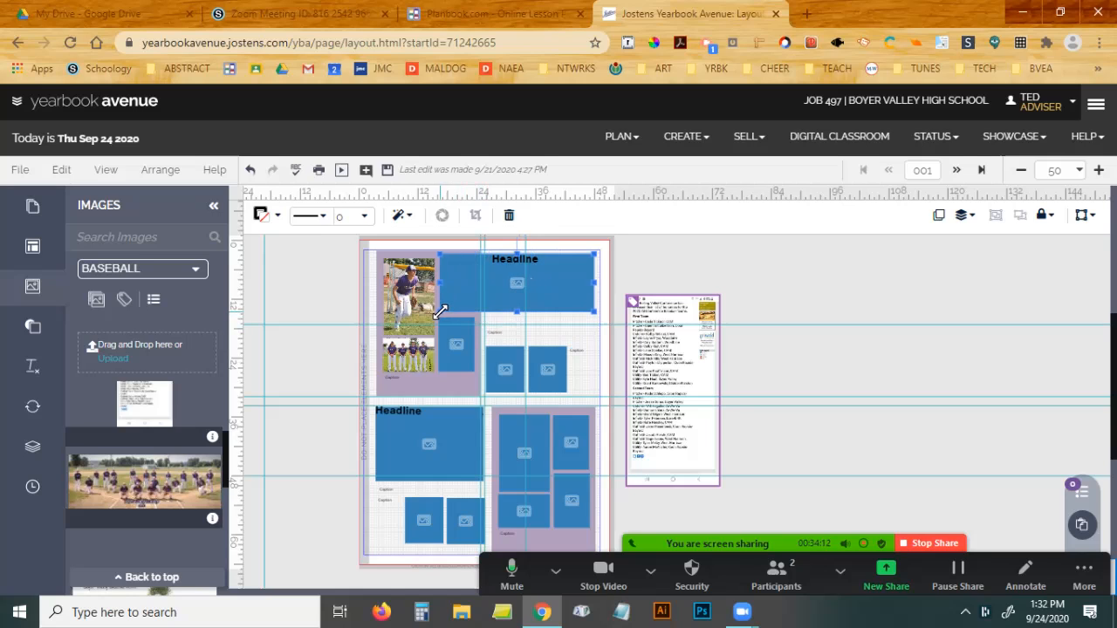
Move the upper headline below the widened frame and lower the frame's top edge to align with the player photo.
{"action": "left_click", "coordinate": [513, 261]}
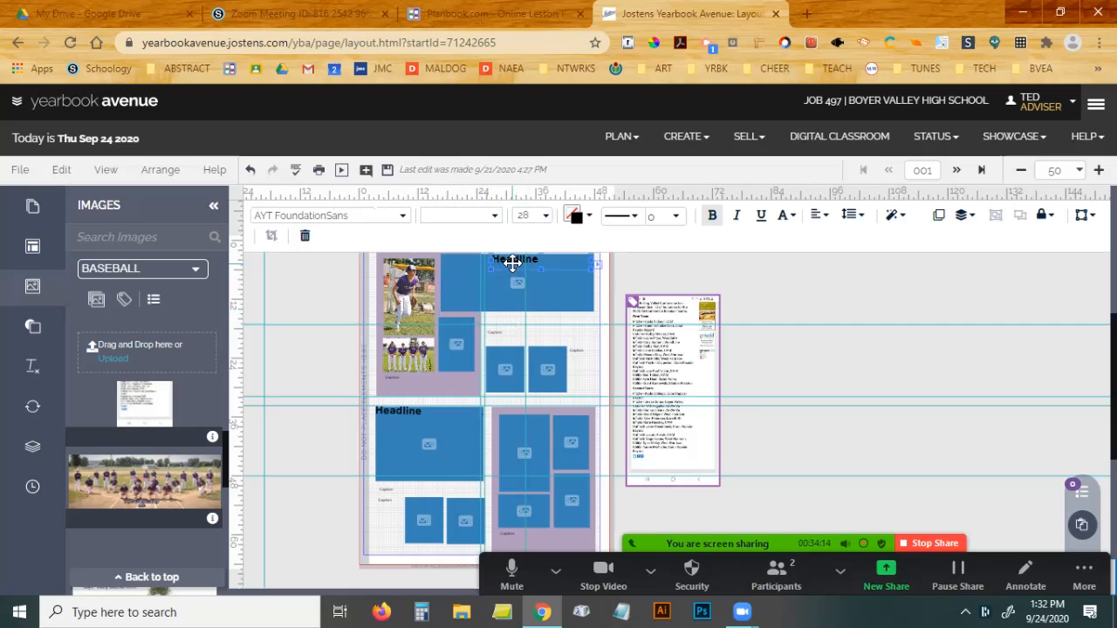
{"action": "left_click_drag", "start_coordinate": [509, 259], "coordinate": [516, 318]}
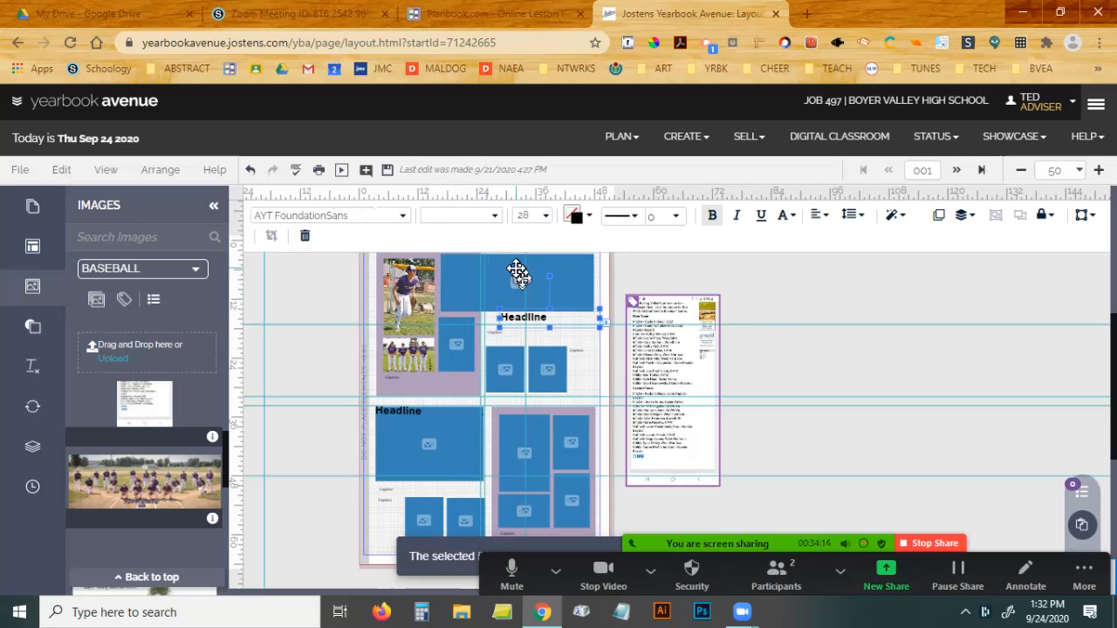
{"action": "scroll", "coordinate": [786, 322], "scroll_direction": "up", "scroll_amount": 1}
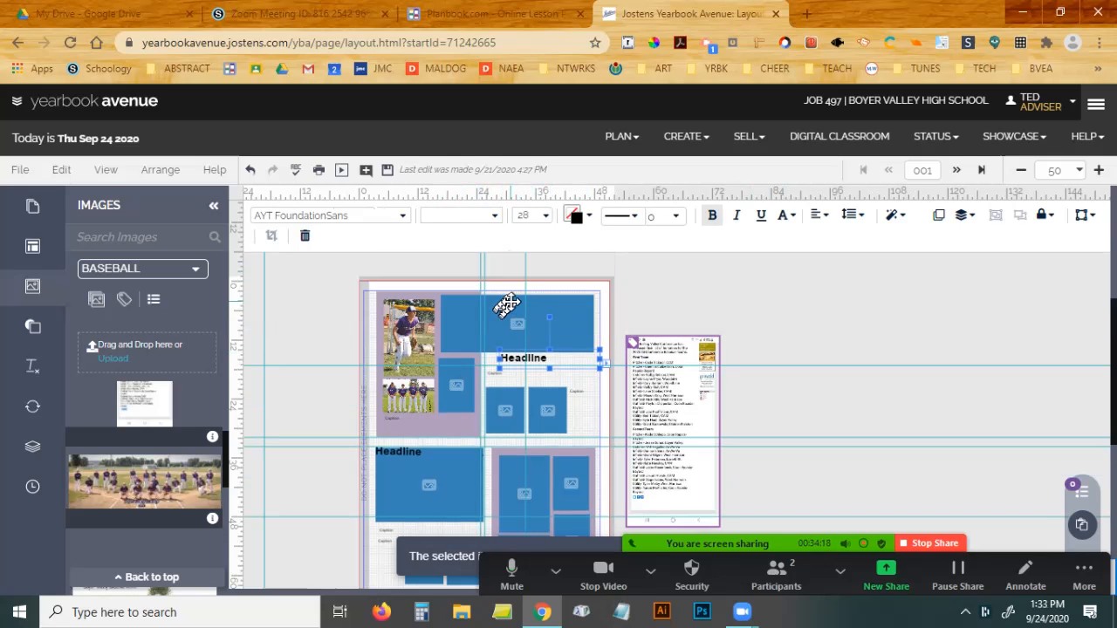
{"action": "left_click", "coordinate": [507, 303]}
{"action": "left_click_drag", "start_coordinate": [515, 297], "coordinate": [515, 301]}
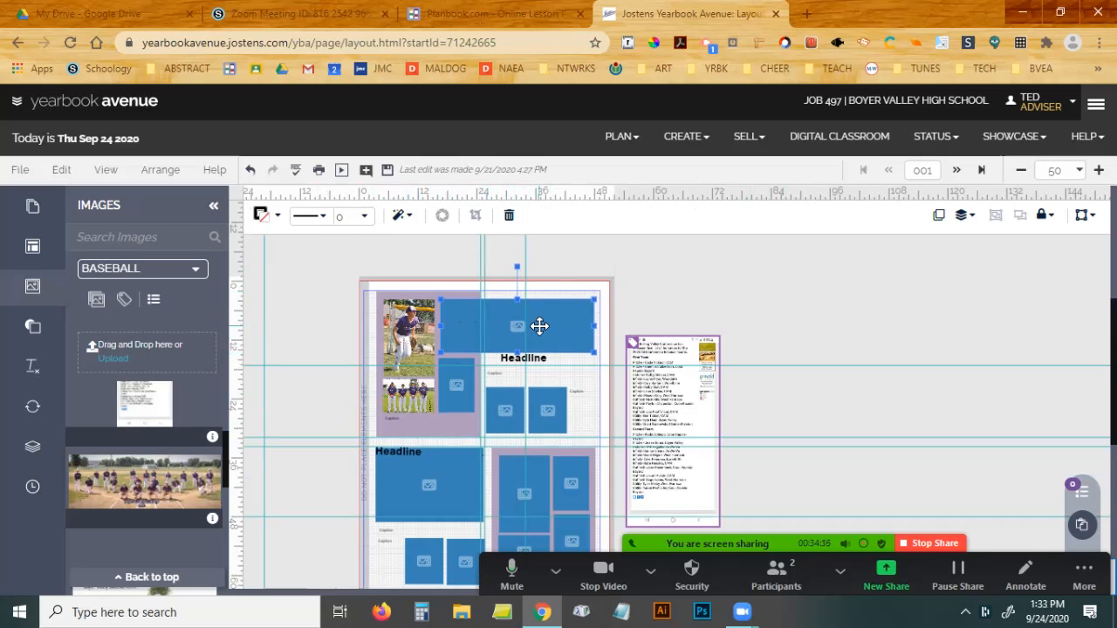
Place the baseball team photo in the widened upper frame and move the upper headline off the page beside it.
{"action": "left_click", "coordinate": [129, 484]}
{"action": "left_click_drag", "start_coordinate": [129, 484], "coordinate": [502, 336]}
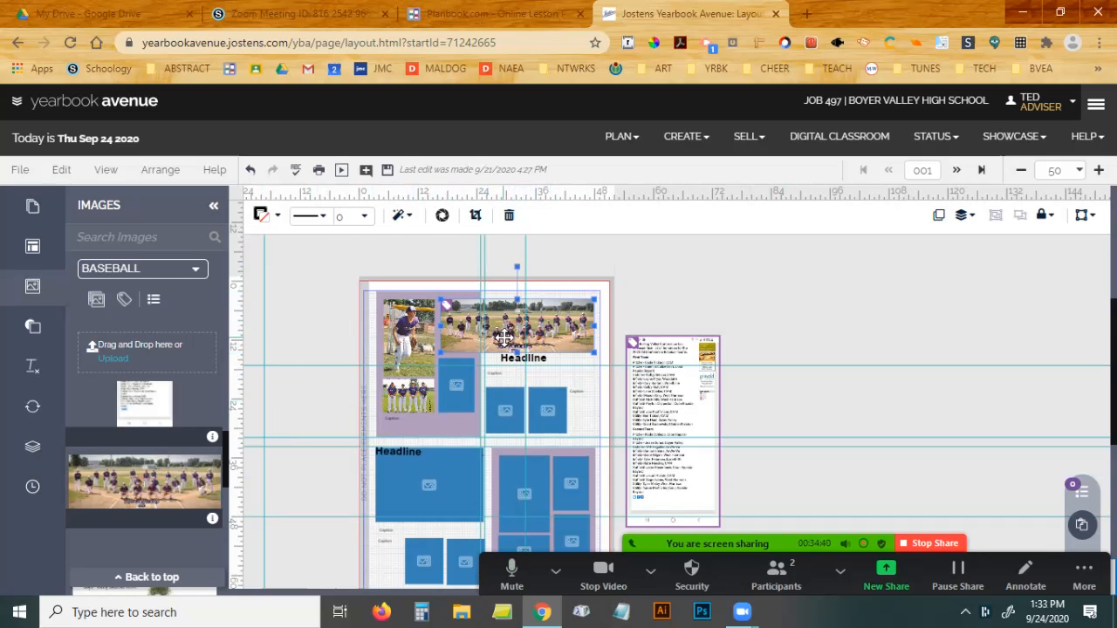
{"action": "left_click_drag", "start_coordinate": [535, 357], "coordinate": [660, 303]}
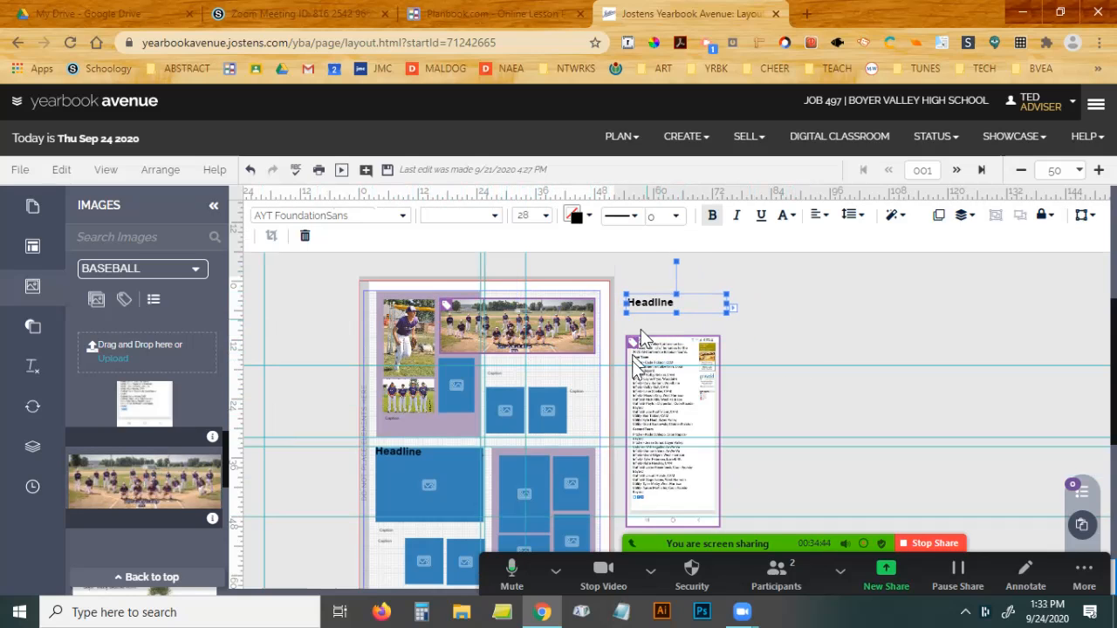
Move the caption beside the two small frames below the team photo off the page and delete the adjacent small frame.
{"action": "scroll", "coordinate": [264, 489], "scroll_direction": "down", "scroll_amount": 2}
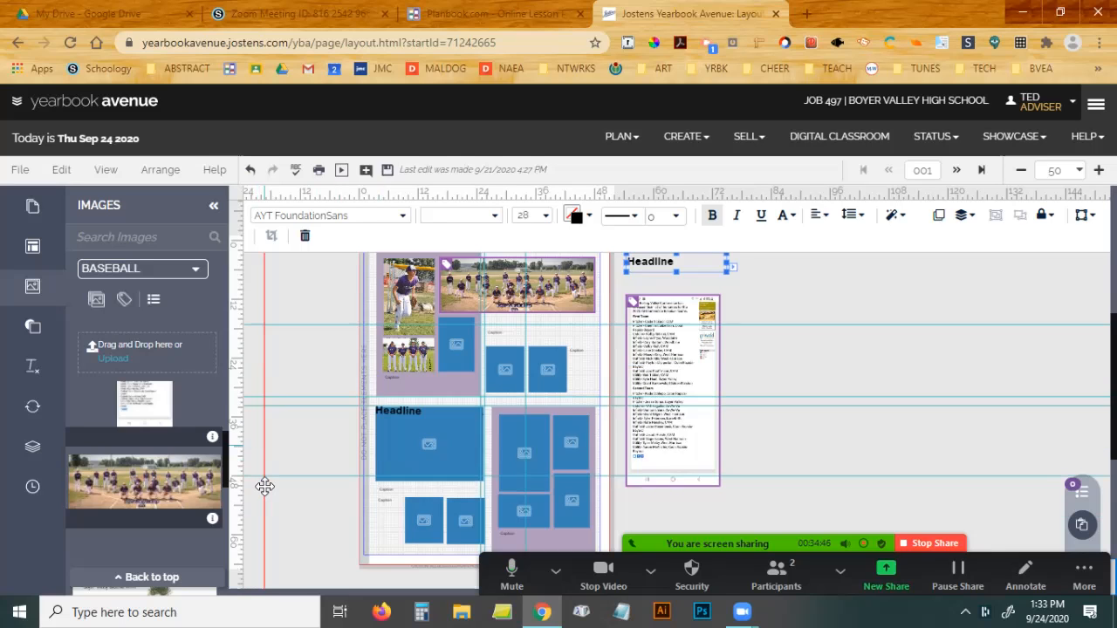
{"action": "scroll", "coordinate": [162, 495], "scroll_direction": "down", "scroll_amount": 3}
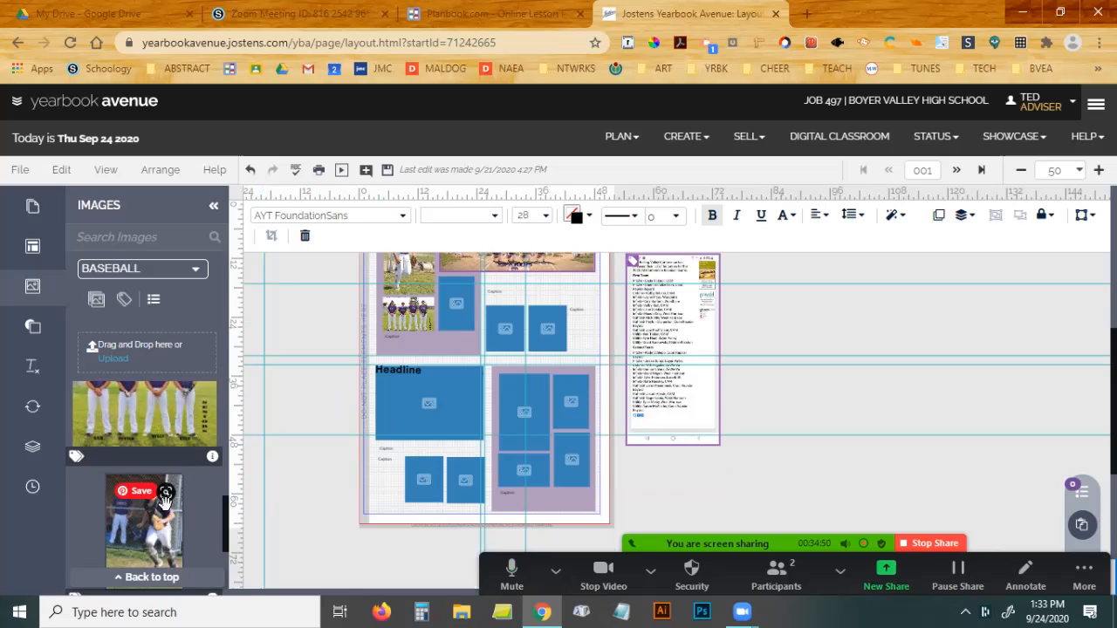
{"action": "scroll", "coordinate": [867, 395], "scroll_direction": "up", "scroll_amount": 2}
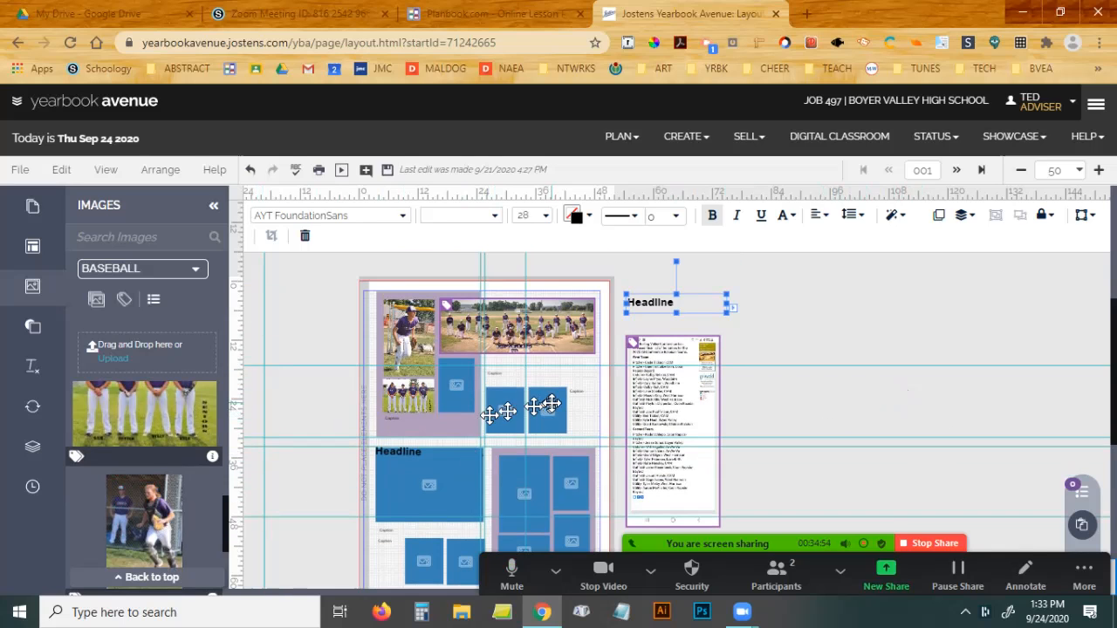
{"action": "left_click_drag", "start_coordinate": [579, 393], "coordinate": [737, 399]}
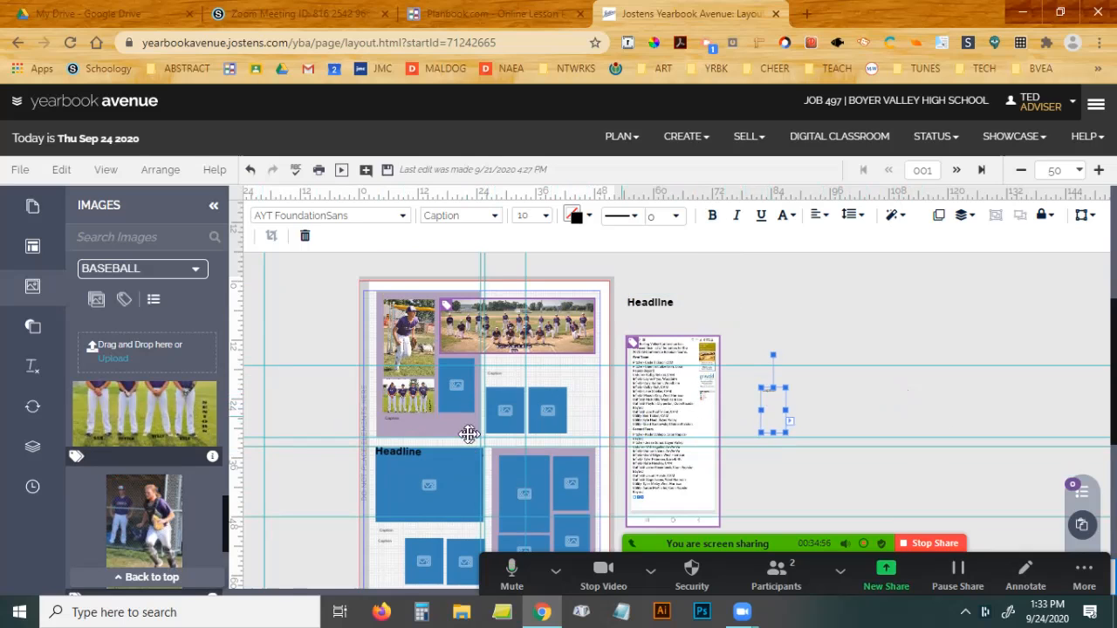
{"action": "left_click", "coordinate": [551, 413]}
{"action": "key", "text": "Delete"}
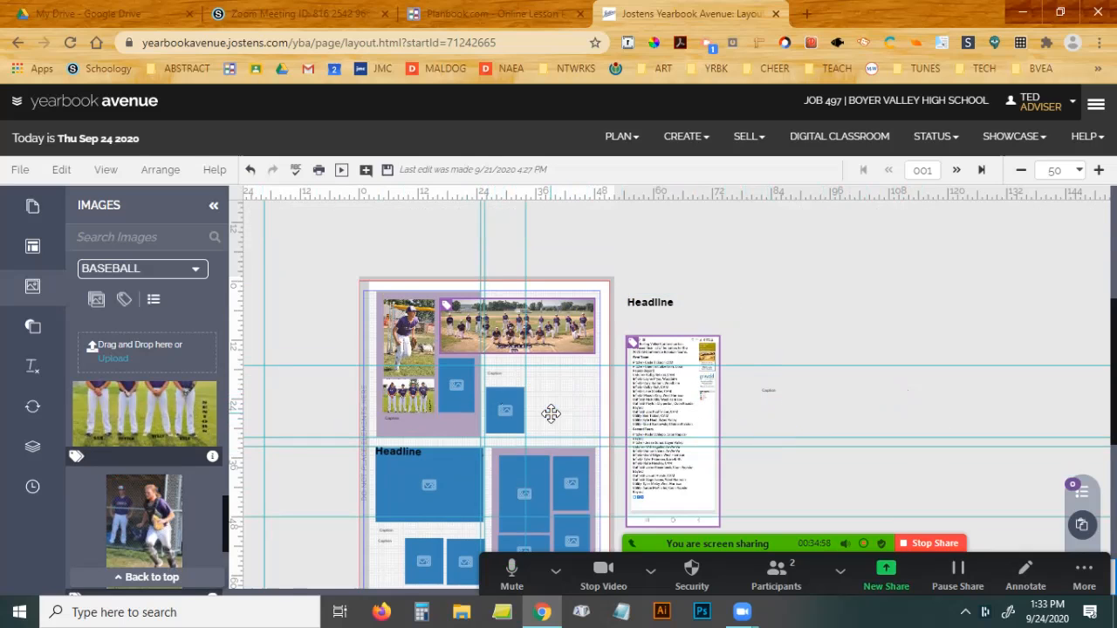
Shift the remaining small frame toward the right margin and move the empty frame beside the four-player photo off the page.
{"action": "left_click_drag", "start_coordinate": [504, 417], "coordinate": [572, 417]}
{"action": "left_click_drag", "start_coordinate": [455, 390], "coordinate": [821, 324]}
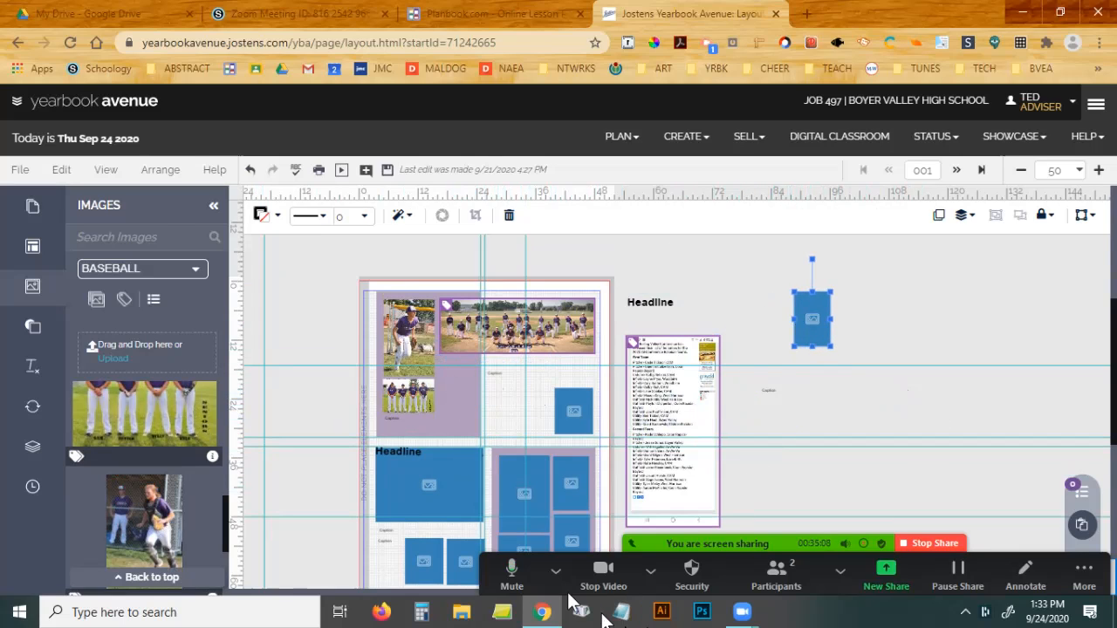
Place the catcher photo in the small frame at the right margin and adjust the image's position within its frame.
{"action": "left_click", "coordinate": [144, 525]}
{"action": "left_click_drag", "start_coordinate": [144, 523], "coordinate": [545, 378]}
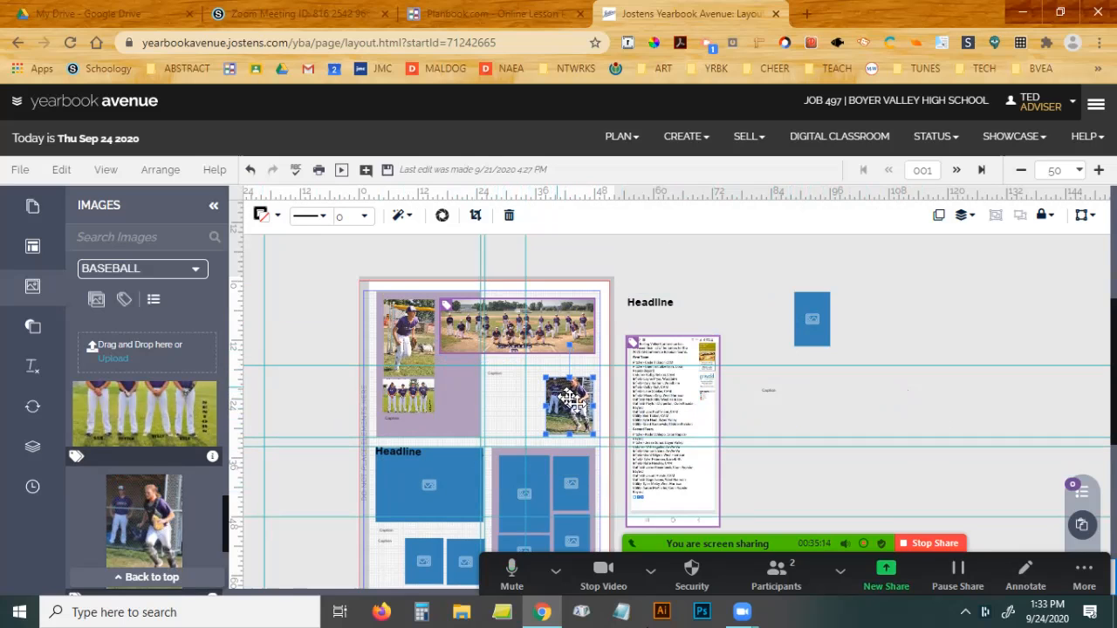
{"action": "double_click", "coordinate": [572, 399]}
{"action": "left_click_drag", "start_coordinate": [569, 399], "coordinate": [569, 406]}
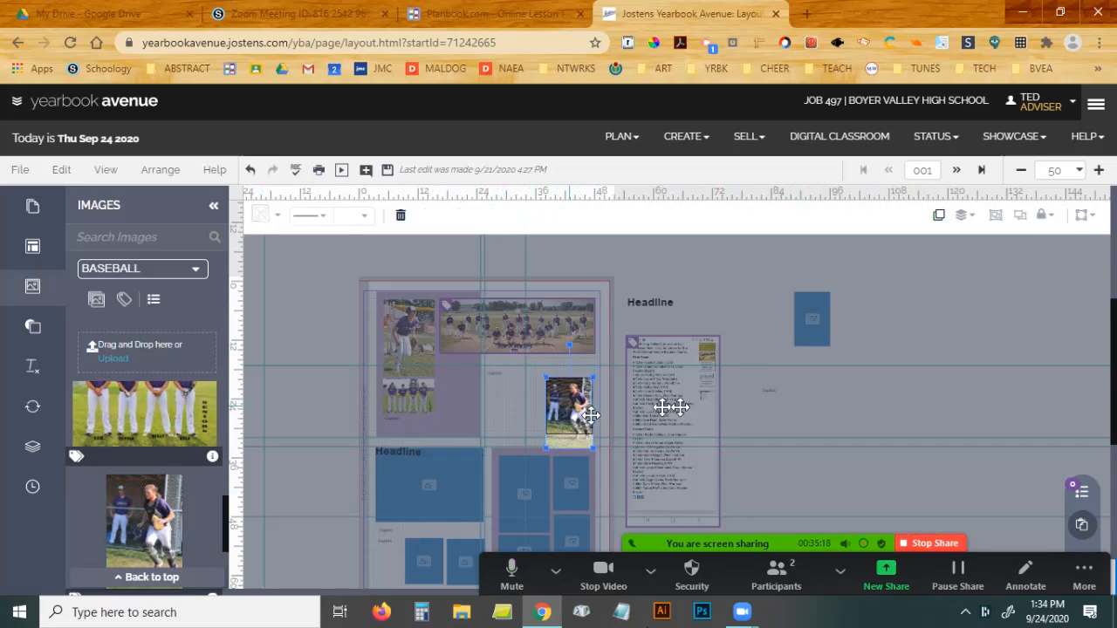
{"action": "left_click", "coordinate": [785, 396]}
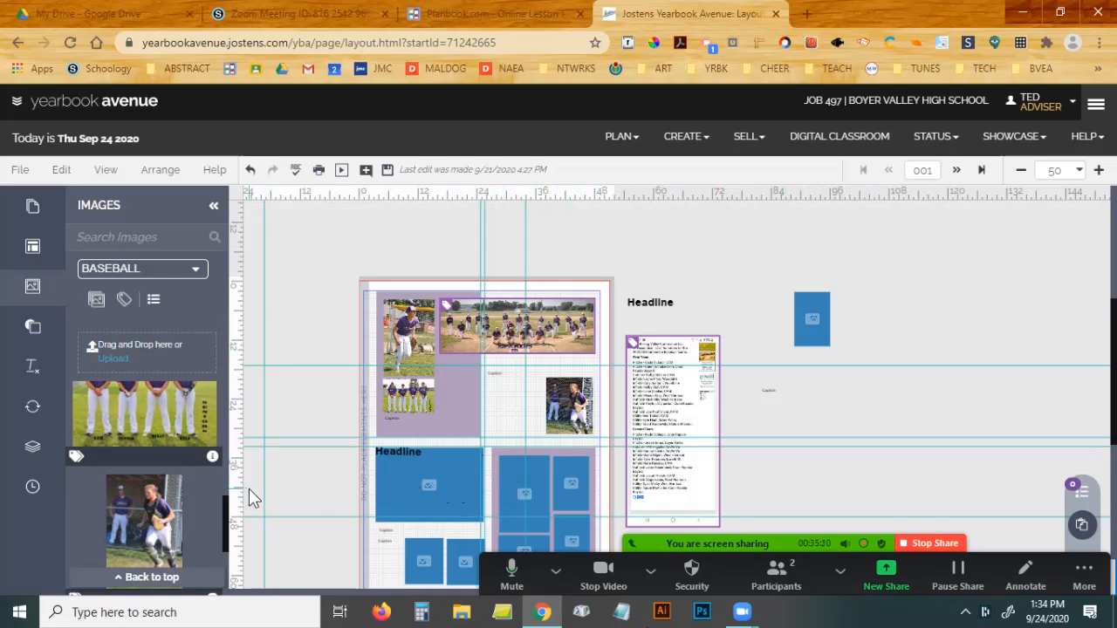
Move the caption below the team photo off the page, then position the four-player photo under the team photo and enlarge it.
{"action": "scroll", "coordinate": [169, 463], "scroll_direction": "up", "scroll_amount": 1}
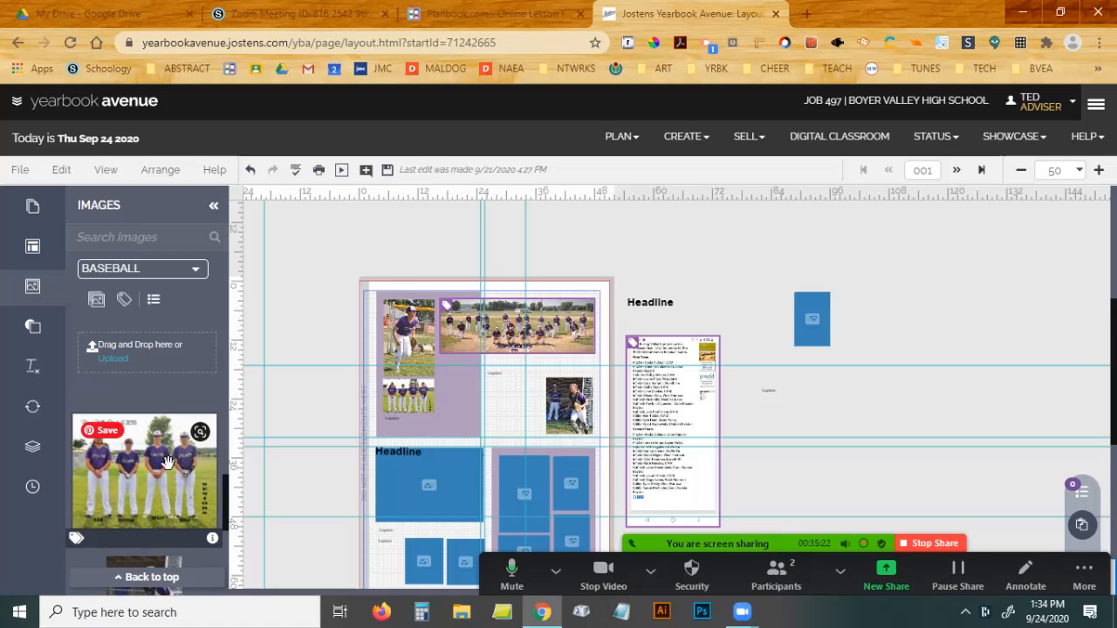
{"action": "left_click", "coordinate": [494, 381]}
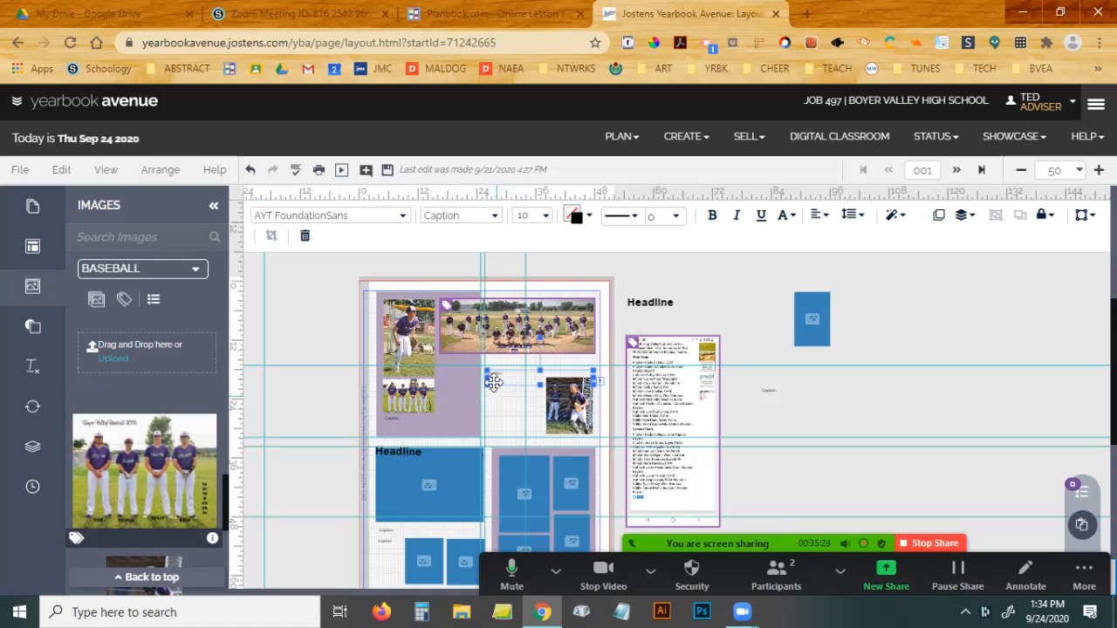
{"action": "left_click_drag", "start_coordinate": [494, 373], "coordinate": [795, 402]}
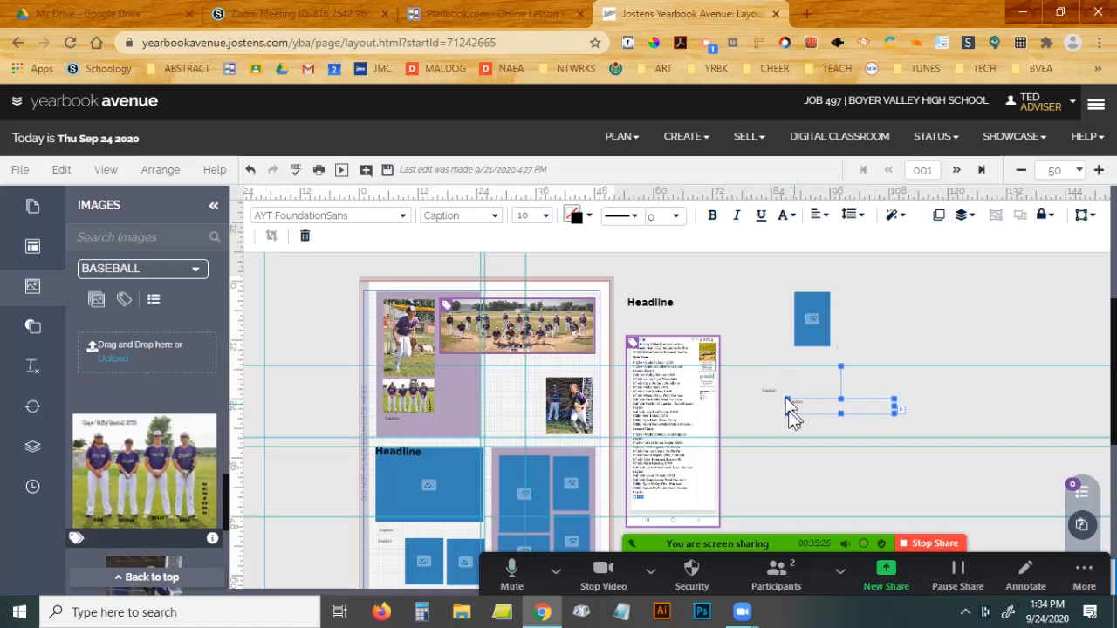
{"action": "left_click_drag", "start_coordinate": [415, 393], "coordinate": [509, 426]}
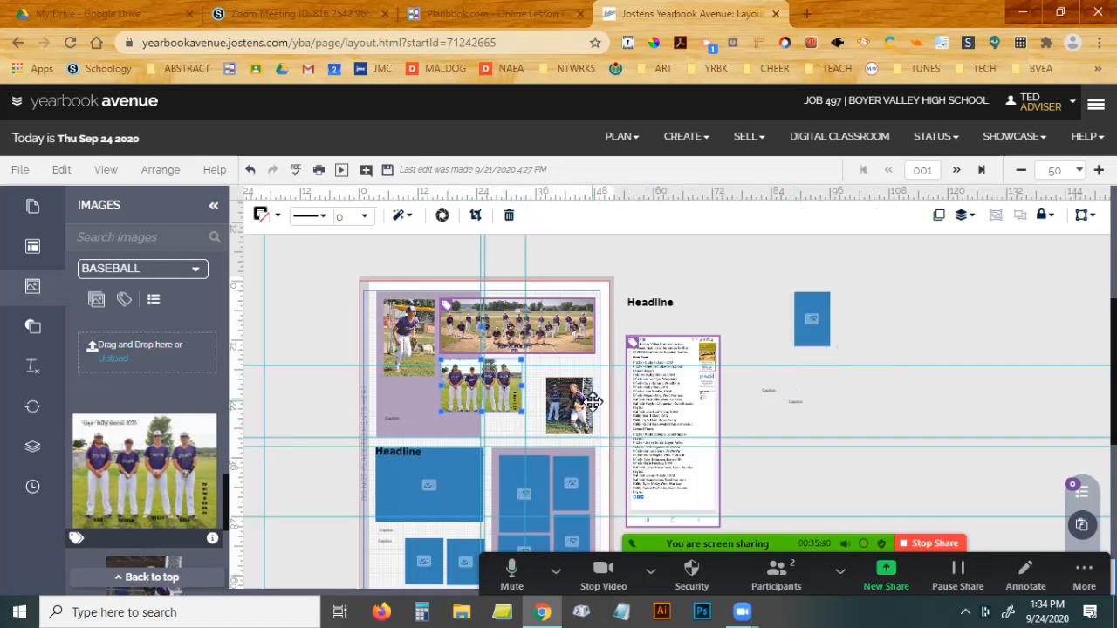
{"action": "left_click", "coordinate": [265, 316]}
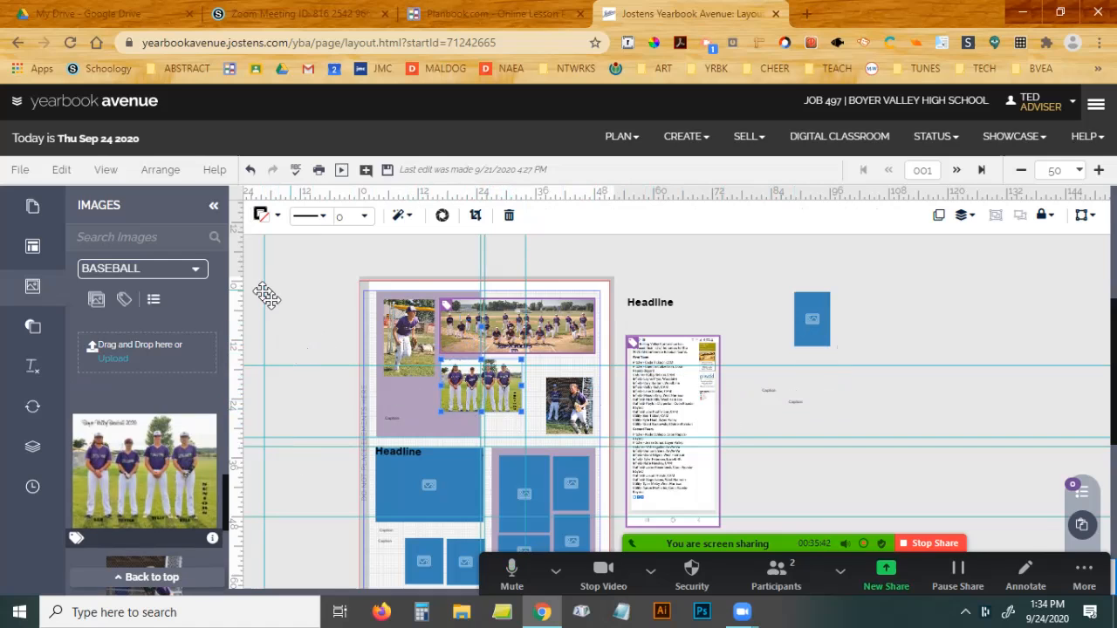
{"action": "left_click", "coordinate": [281, 294]}
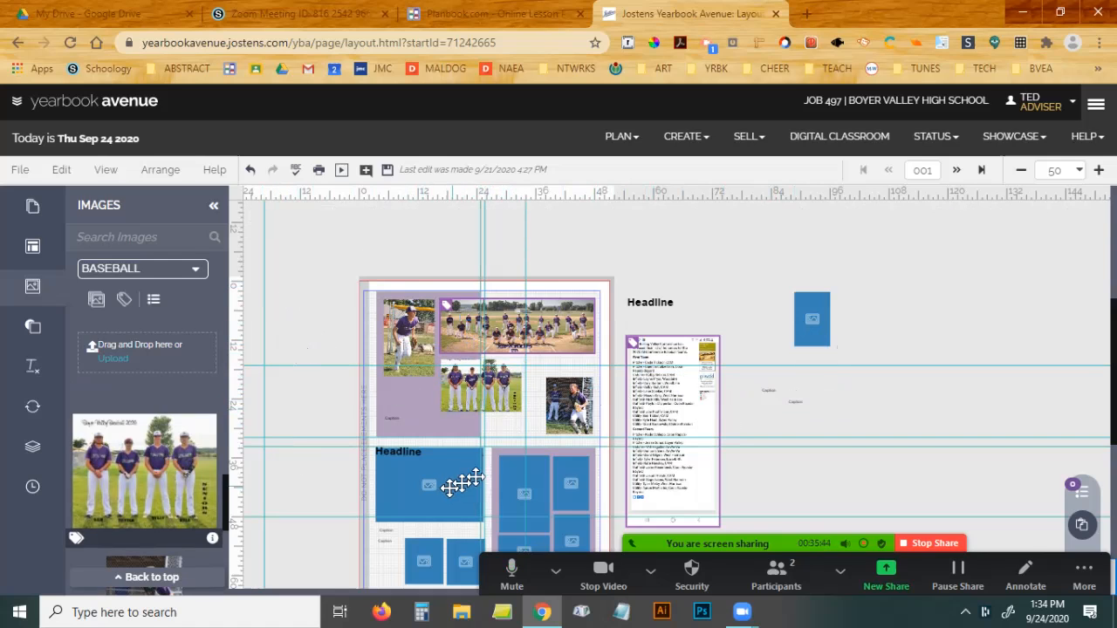
Move the caption directly below the tall player photo and resize its text box to the photo's width.
{"action": "left_click", "coordinate": [394, 425]}
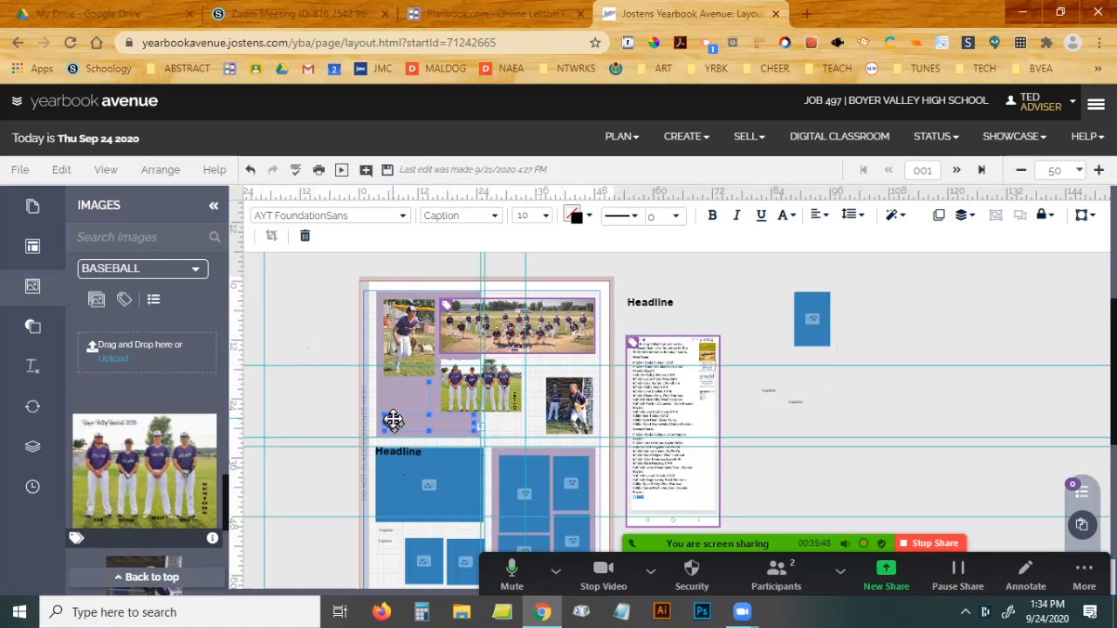
{"action": "left_click_drag", "start_coordinate": [395, 416], "coordinate": [395, 385]}
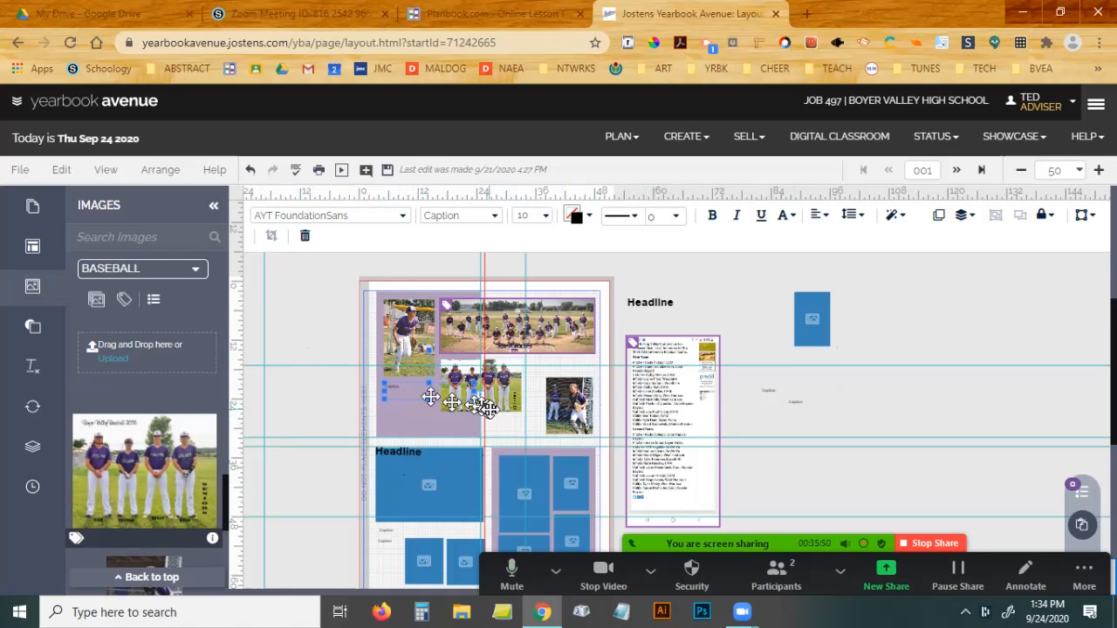
{"action": "left_click_drag", "start_coordinate": [475, 403], "coordinate": [434, 414]}
{"action": "left_click", "coordinate": [392, 393]}
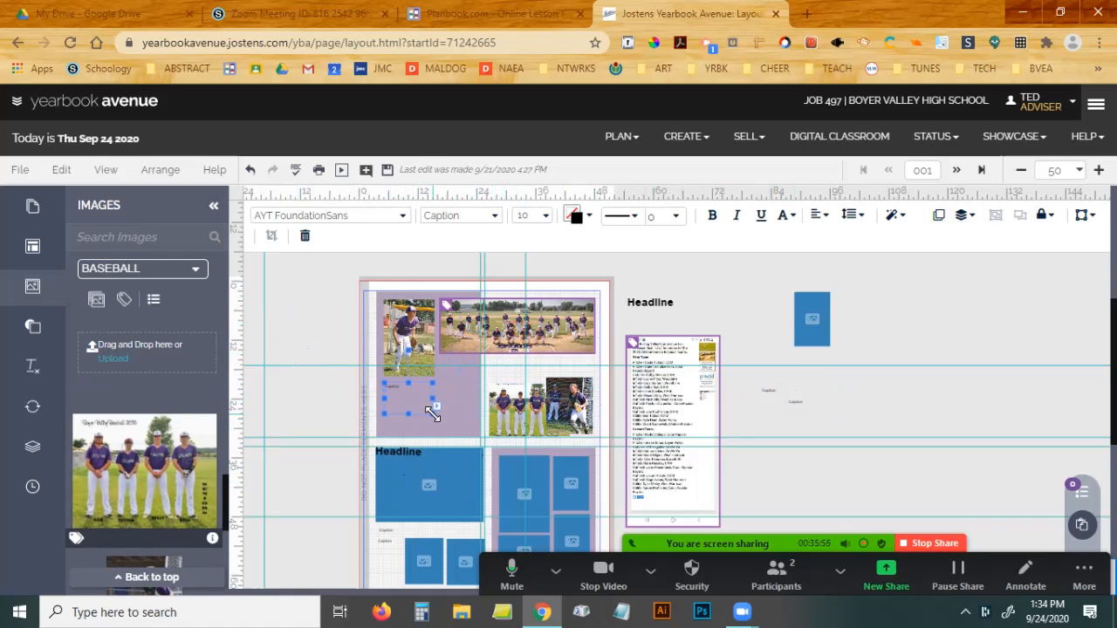
Align the four-player photo under the team photo's left edge and move the upper horizontal guide above the page.
{"action": "left_click_drag", "start_coordinate": [508, 403], "coordinate": [458, 385]}
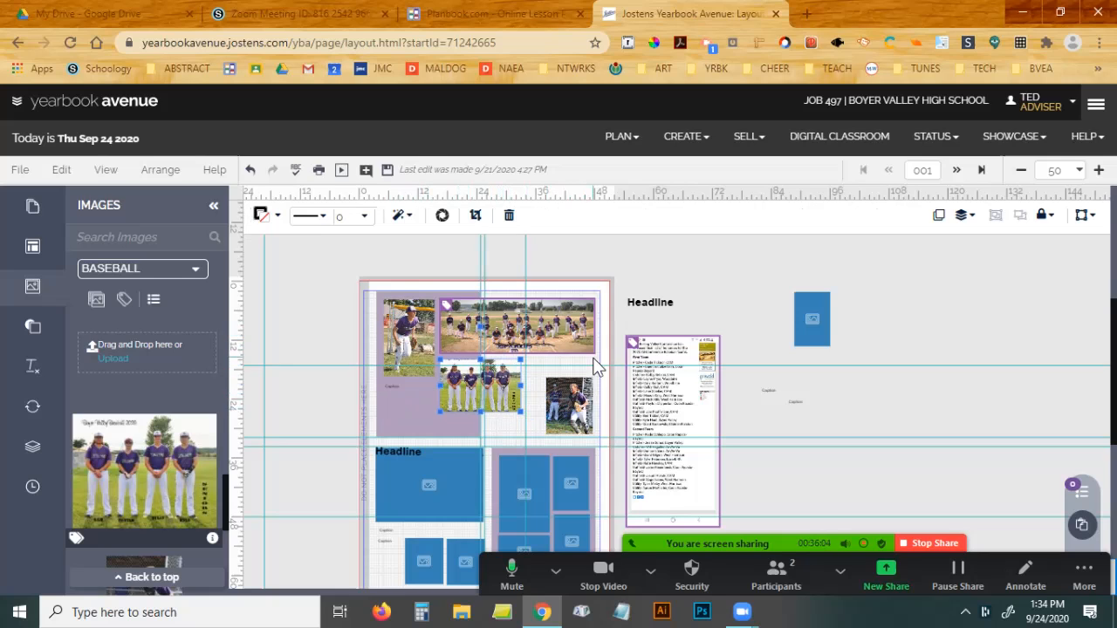
{"action": "left_click_drag", "start_coordinate": [772, 365], "coordinate": [767, 234]}
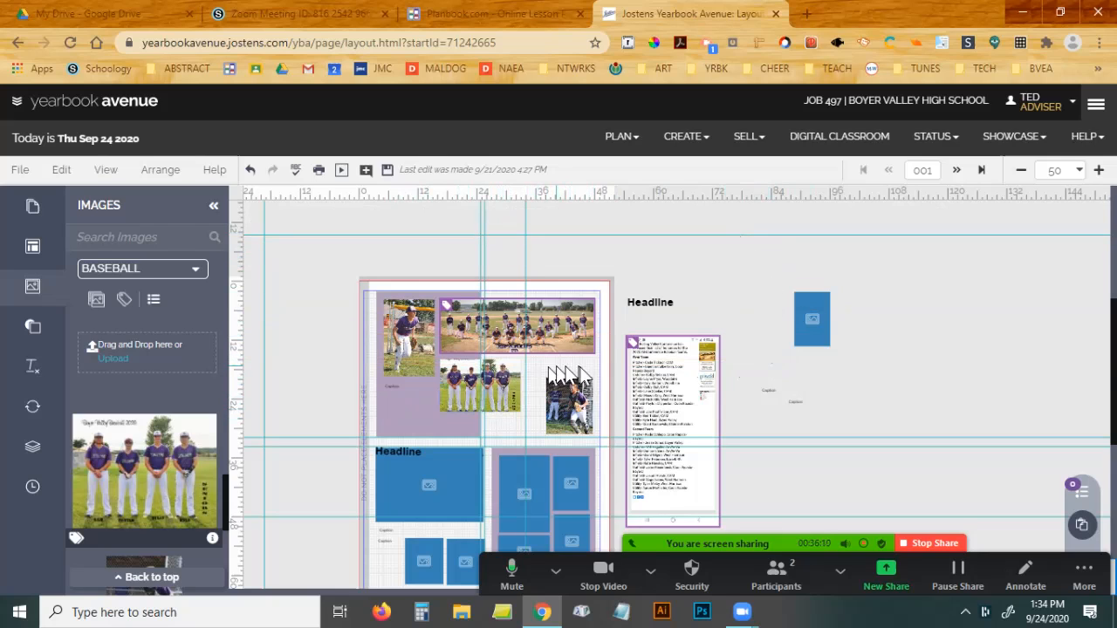
Give the four-player photo a 0.5 pt outline.
{"action": "left_click", "coordinate": [513, 388]}
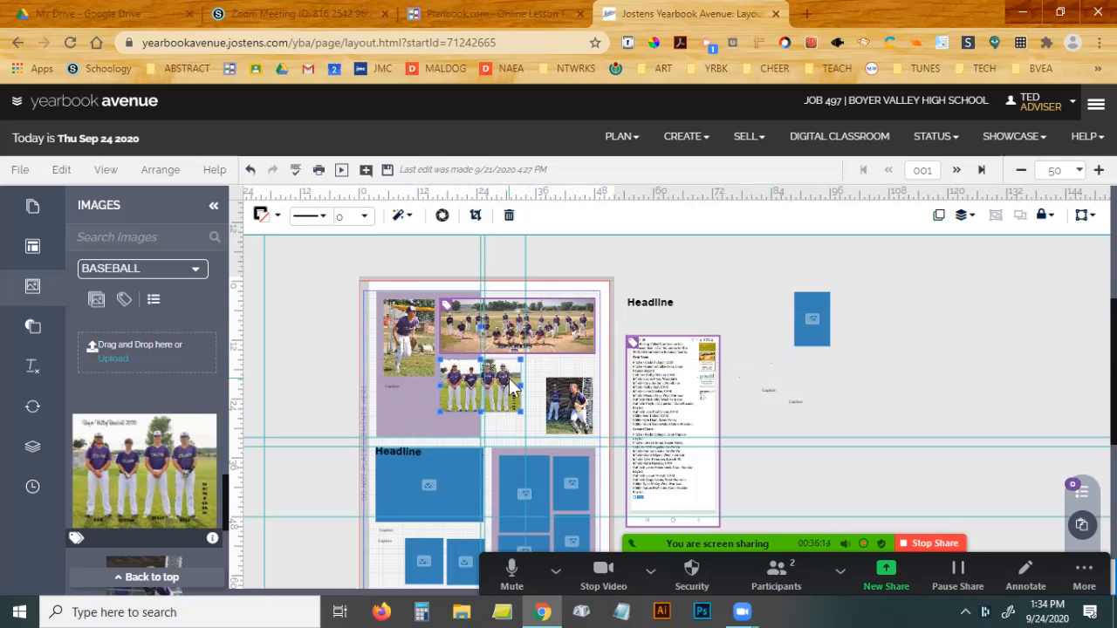
{"action": "left_click", "coordinate": [571, 406], "text": "shift"}
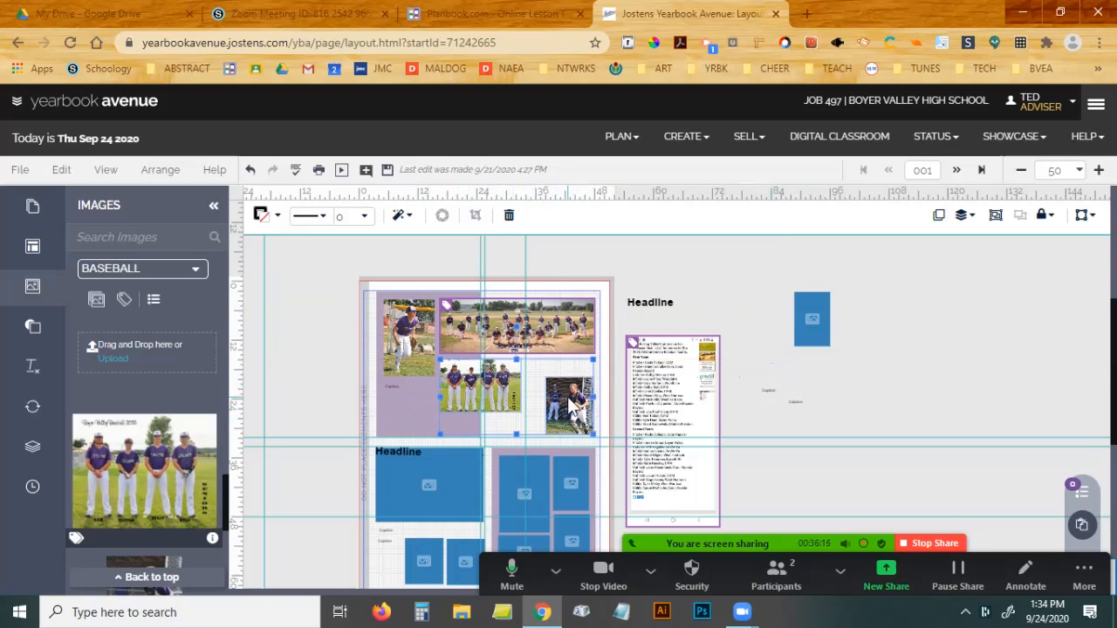
{"action": "left_click", "coordinate": [510, 383]}
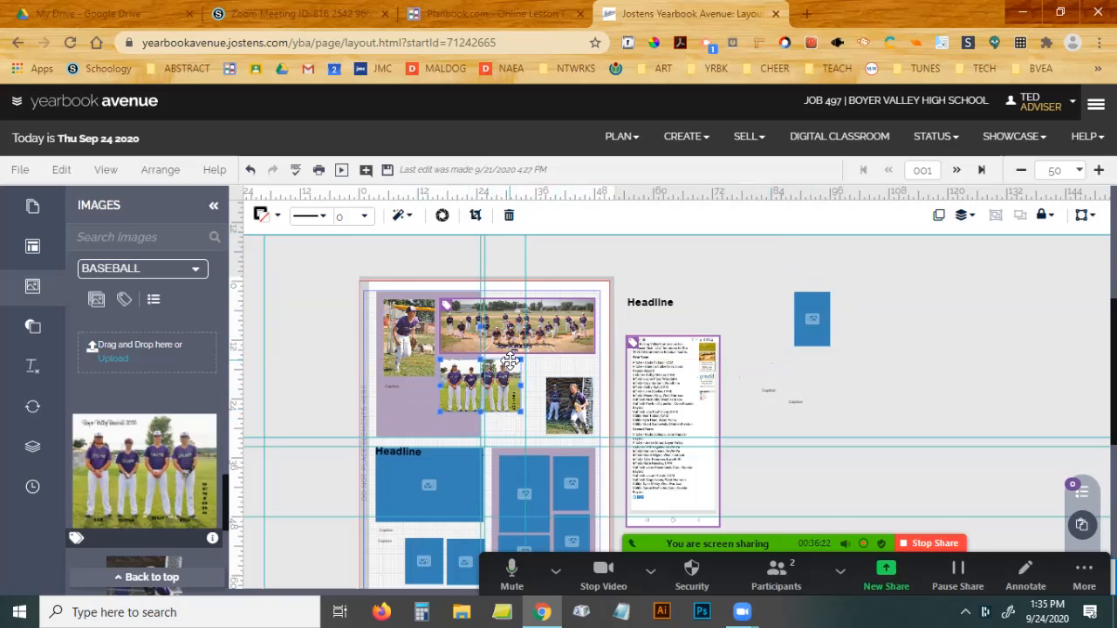
{"action": "left_click", "coordinate": [364, 215]}
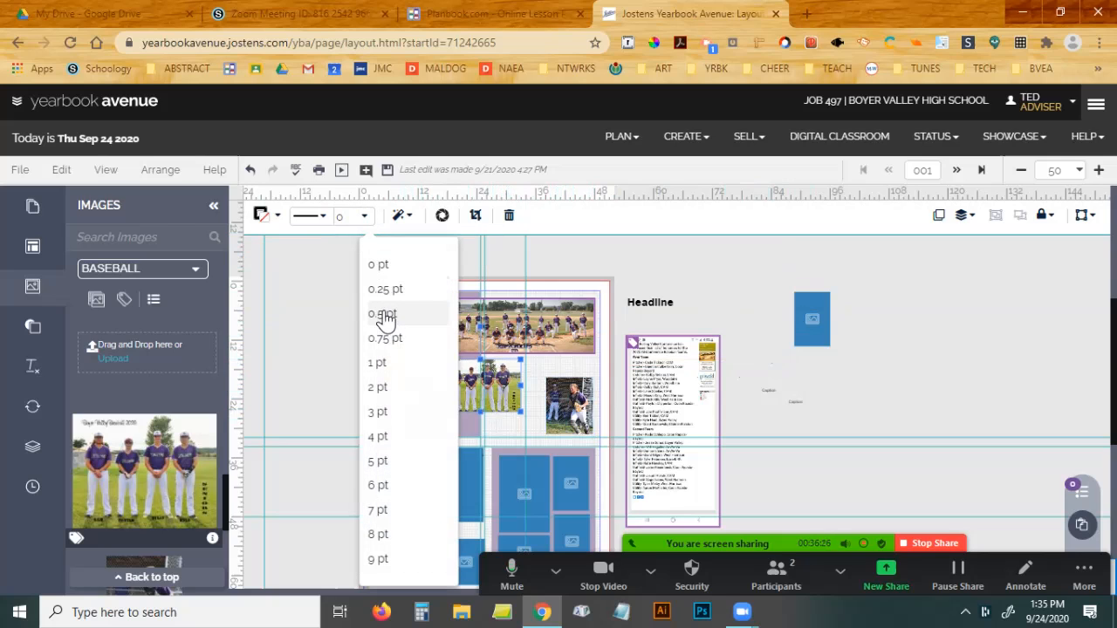
{"action": "left_click", "coordinate": [382, 313]}
{"action": "left_click", "coordinate": [538, 385]}
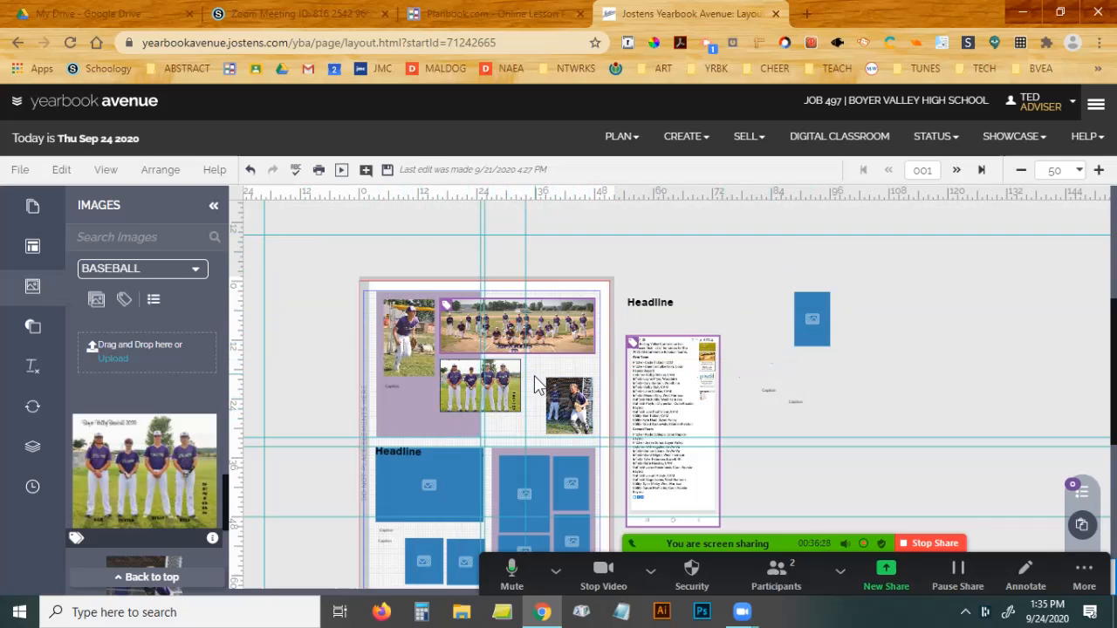
Apply a 0.5 pt outline to the tall player photo.
{"action": "left_click", "coordinate": [399, 340]}
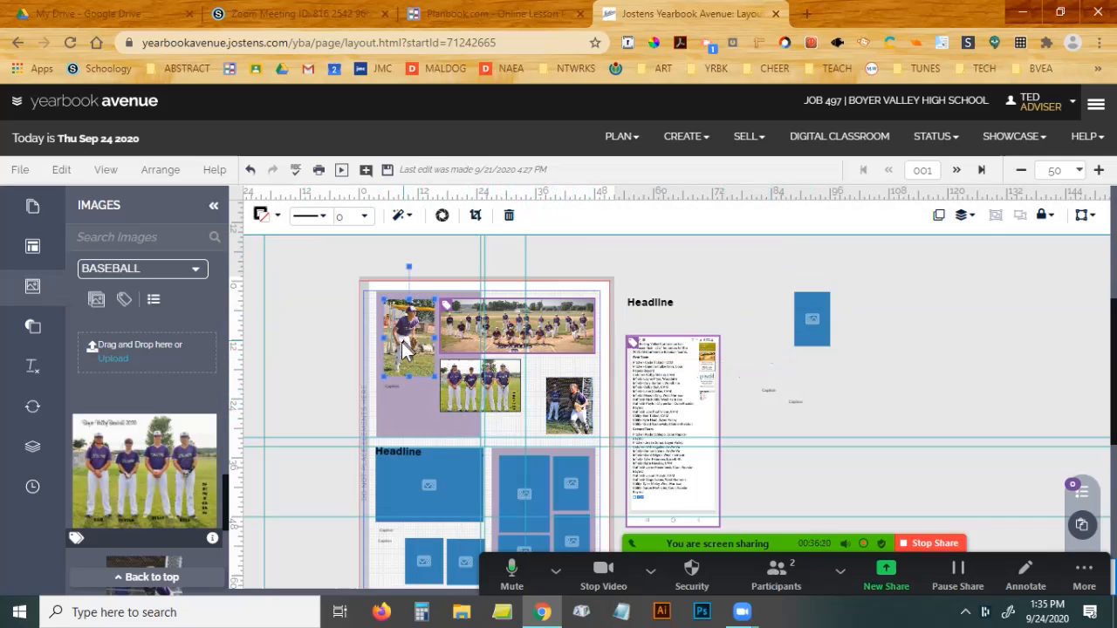
{"action": "left_click", "coordinate": [365, 217]}
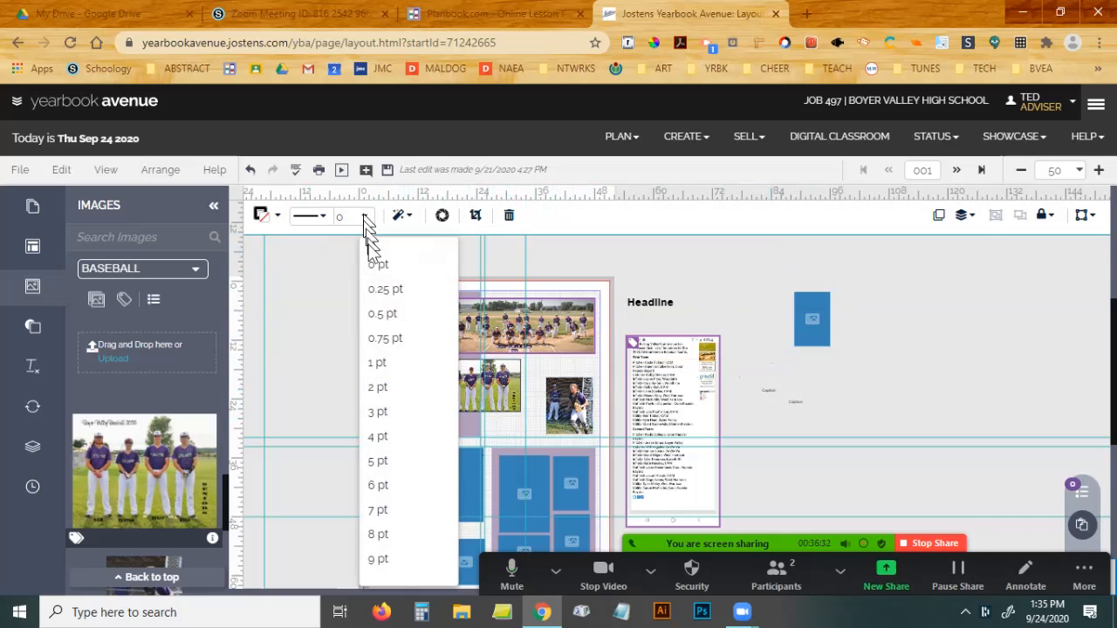
{"action": "left_click", "coordinate": [382, 314]}
{"action": "left_click", "coordinate": [561, 327]}
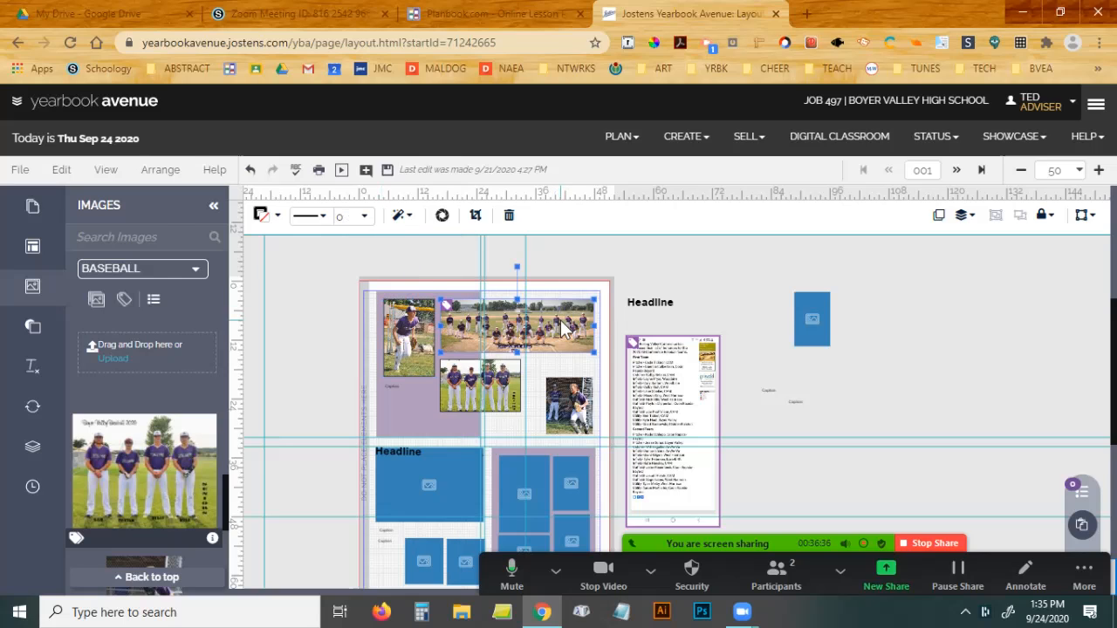
{"action": "left_click", "coordinate": [581, 265]}
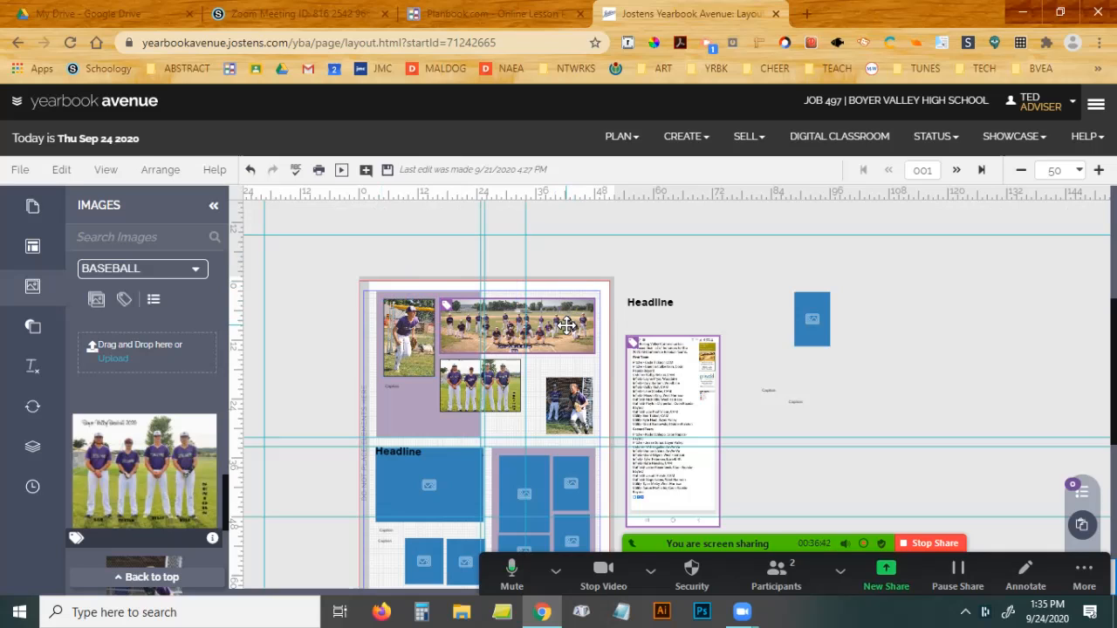
Set the catcher photo's outline to 0.5 pt.
{"action": "left_click", "coordinate": [573, 411]}
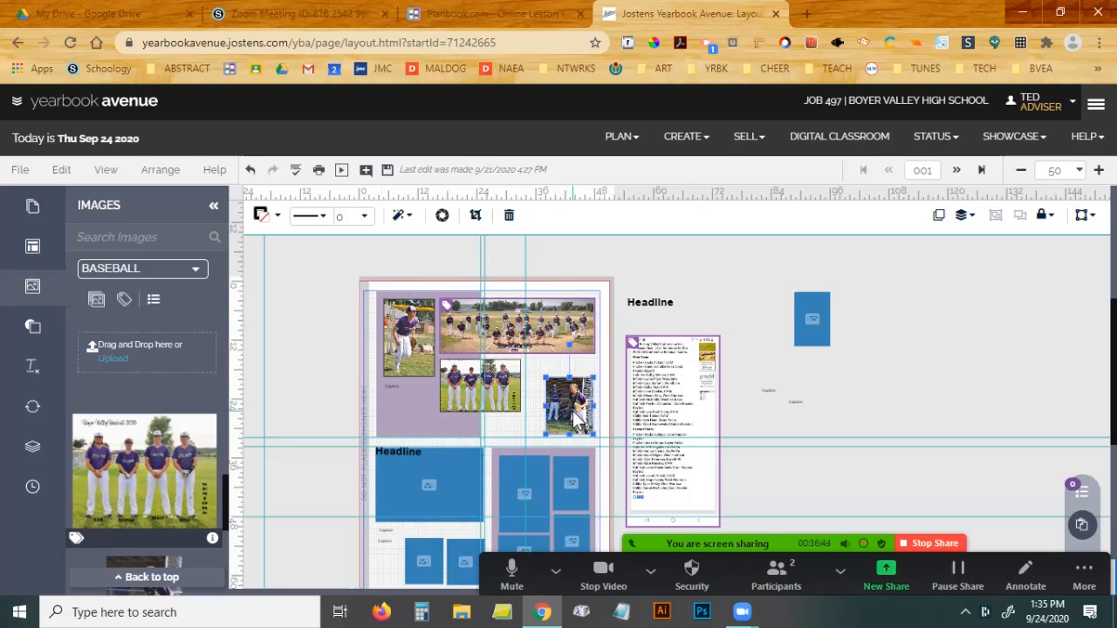
{"action": "left_click", "coordinate": [364, 216]}
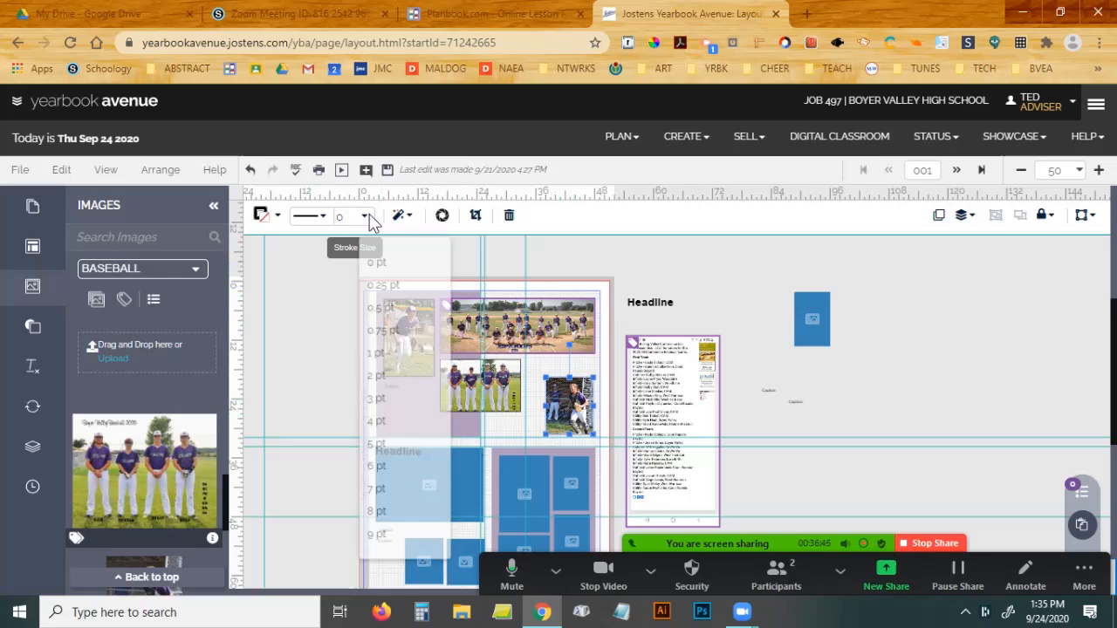
{"action": "left_click", "coordinate": [382, 314]}
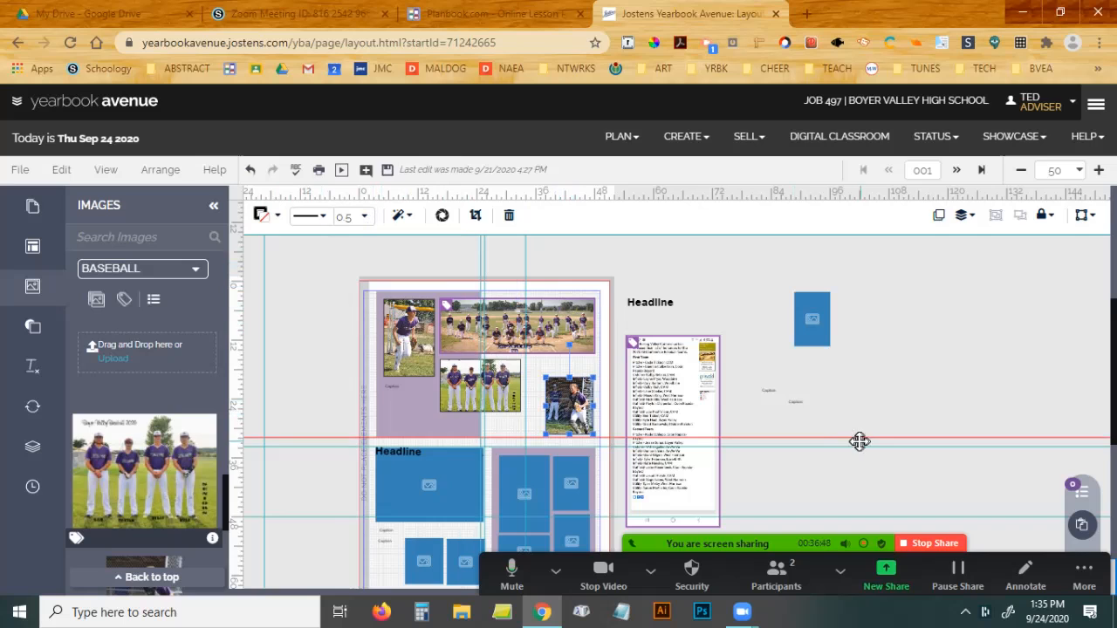
{"action": "left_click", "coordinate": [726, 288]}
Place a spare caption under the team photo's right half, reshaped to span from the vertical guide to the photo's right edge.
{"action": "left_click_drag", "start_coordinate": [765, 393], "coordinate": [532, 366]}
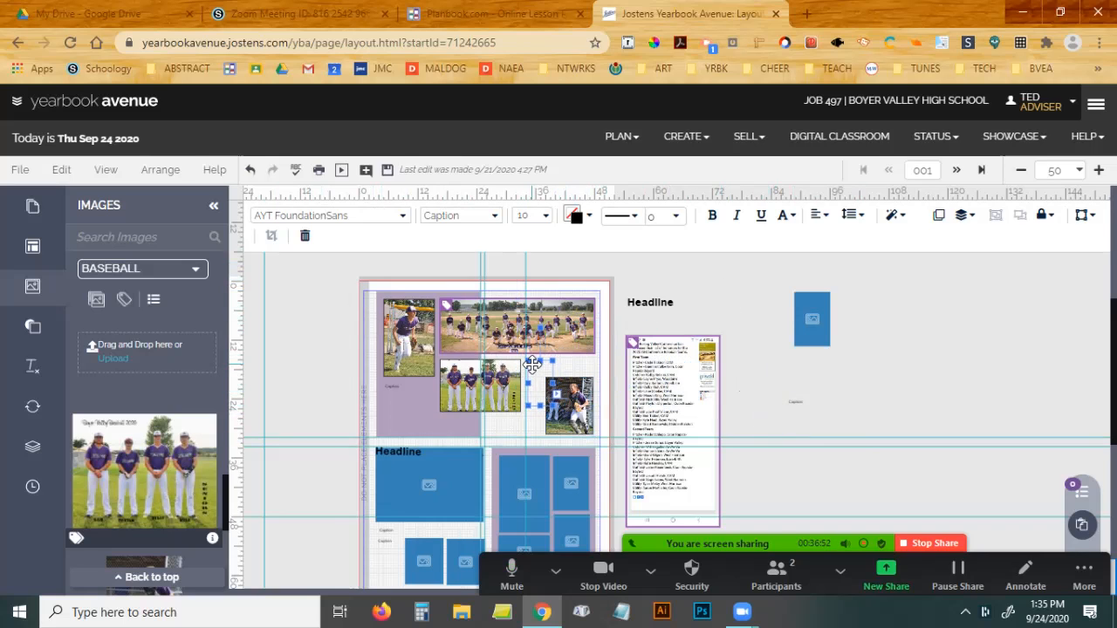
{"action": "left_click_drag", "start_coordinate": [552, 403], "coordinate": [598, 370]}
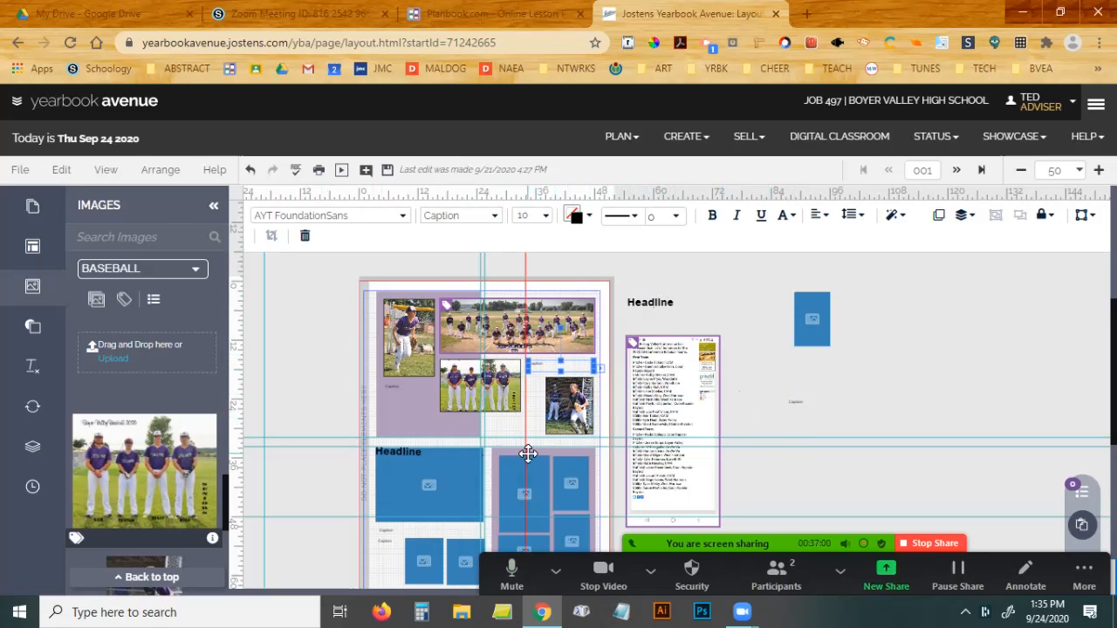
Shift the team photo, the four-player photo and the caption beside it down together to open space above the team photo.
{"action": "left_click", "coordinate": [453, 395]}
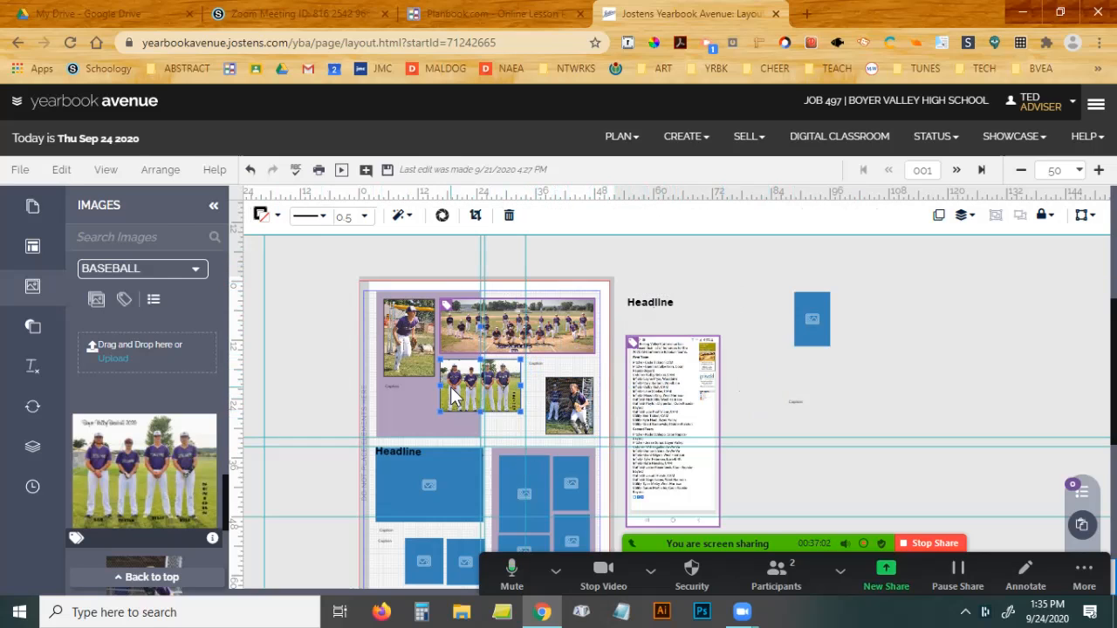
{"action": "left_click", "coordinate": [456, 326], "text": "shift"}
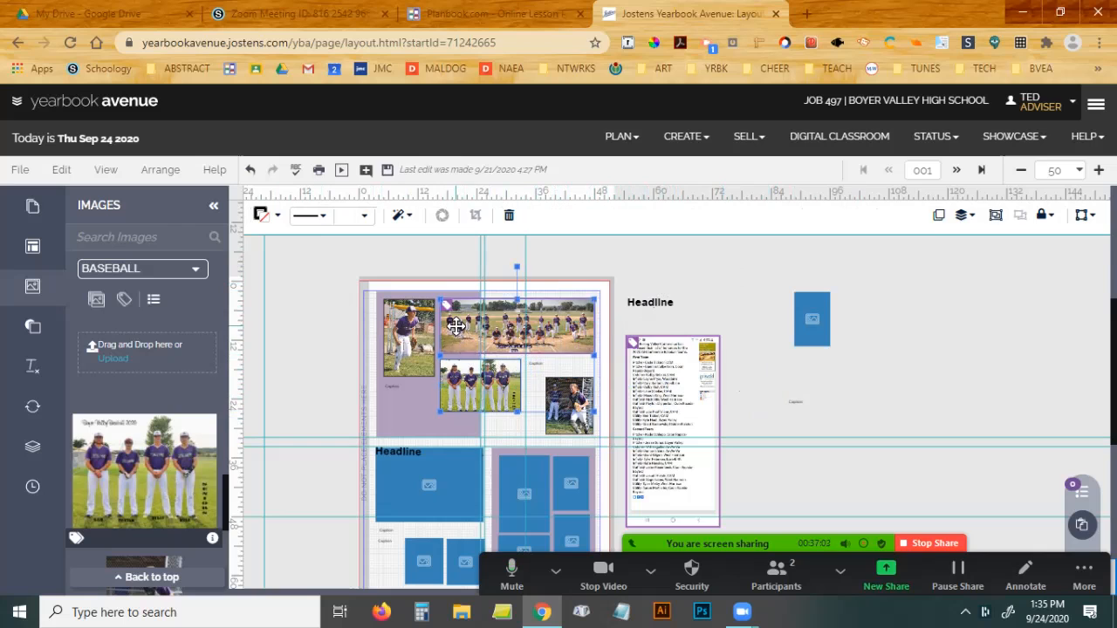
{"action": "left_click", "coordinate": [536, 367], "text": "shift"}
{"action": "key", "text": "Down"}
{"action": "key", "text": "Down"}
{"action": "key", "text": "Down"}
{"action": "key", "text": "Down"}
{"action": "key", "text": "Down"}
{"action": "key", "text": "Down"}
{"action": "key", "text": "Down"}
{"action": "key", "text": "Down"}
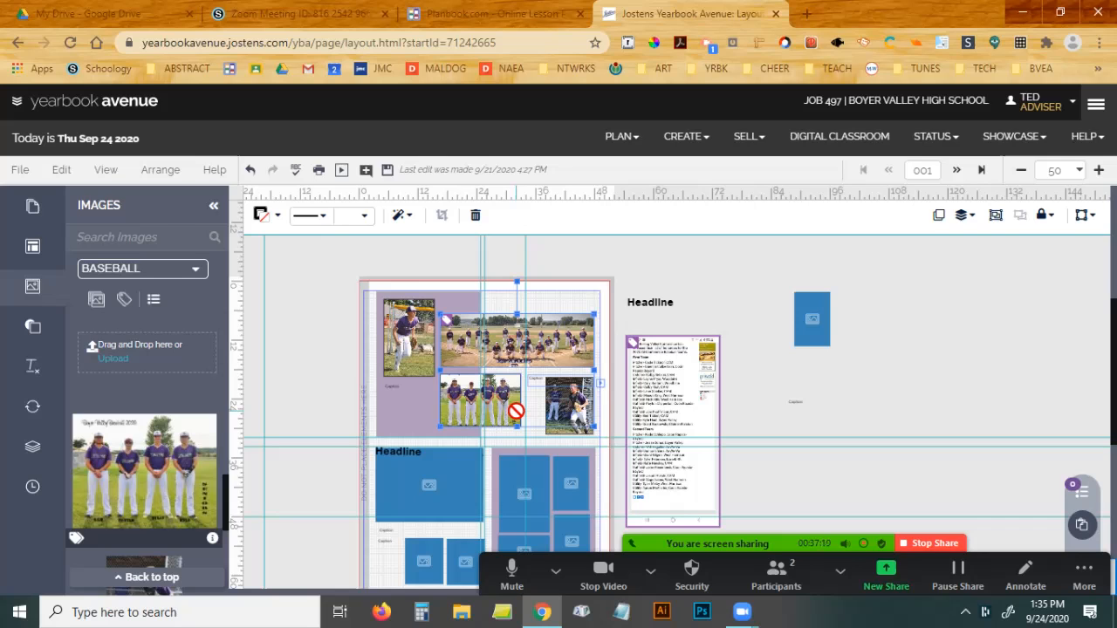
{"action": "key", "text": "Up"}
{"action": "key", "text": "Up"}
{"action": "key", "text": "Up"}
{"action": "key", "text": "Up"}
{"action": "key", "text": "Up"}
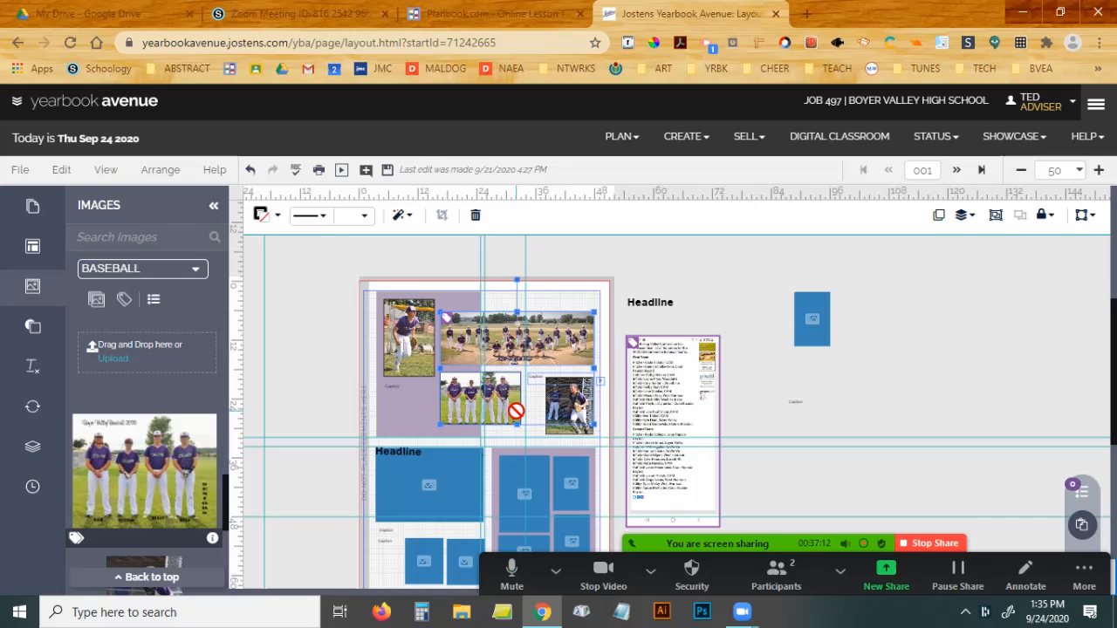
{"action": "left_click", "coordinate": [654, 274]}
Narrow the catcher photo from its left side so that mainly the catcher remains in the frame.
{"action": "left_click", "coordinate": [555, 402]}
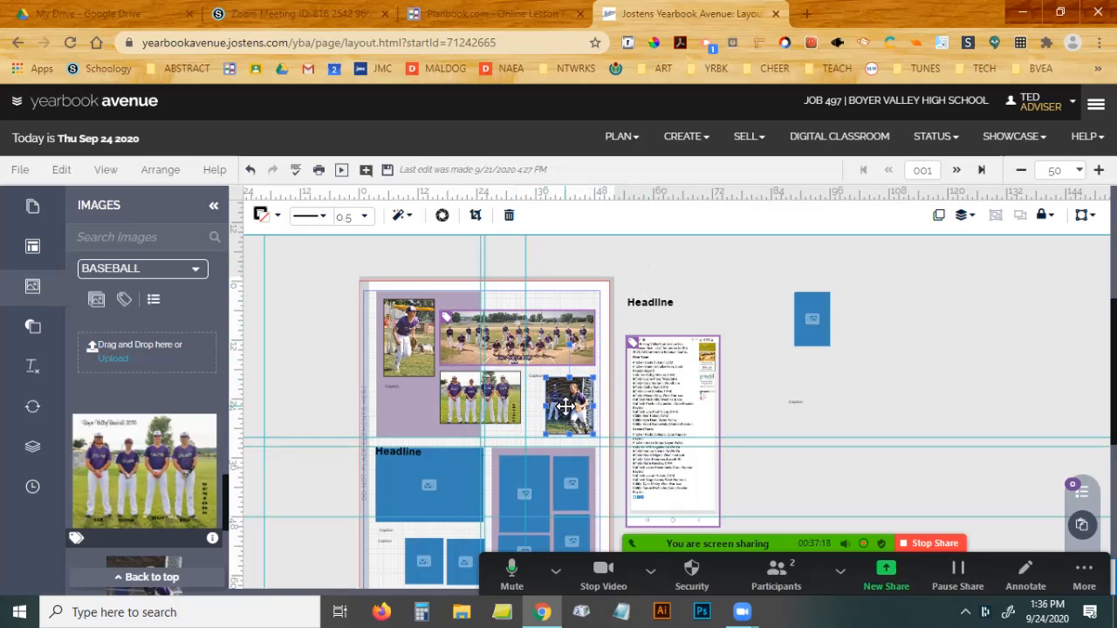
{"action": "double_click", "coordinate": [567, 415]}
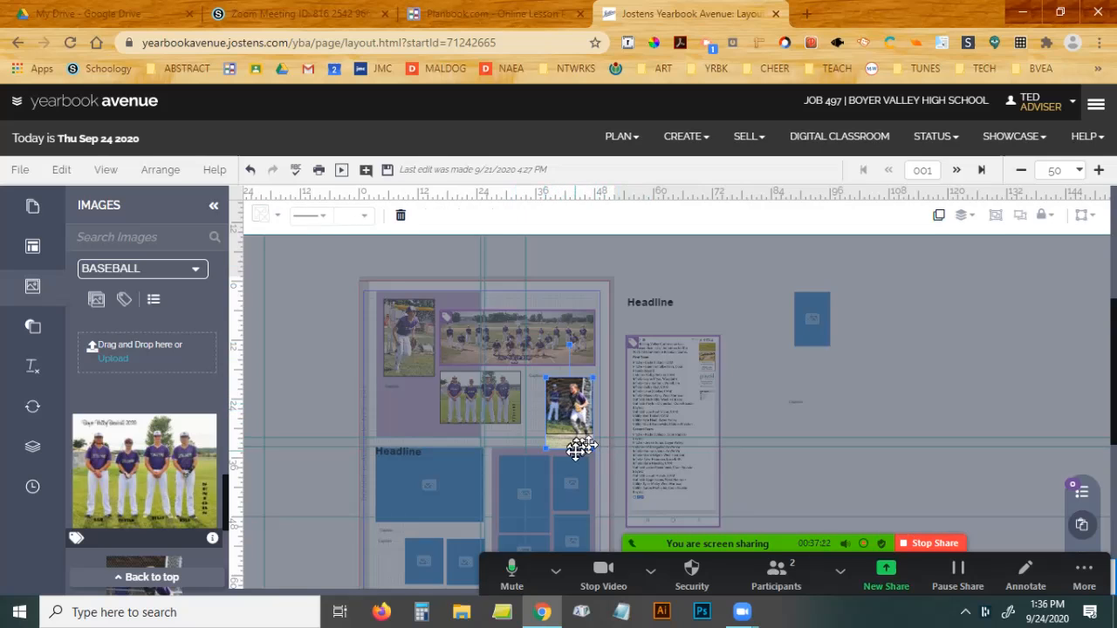
{"action": "left_click", "coordinate": [545, 406]}
{"action": "left_click", "coordinate": [555, 407]}
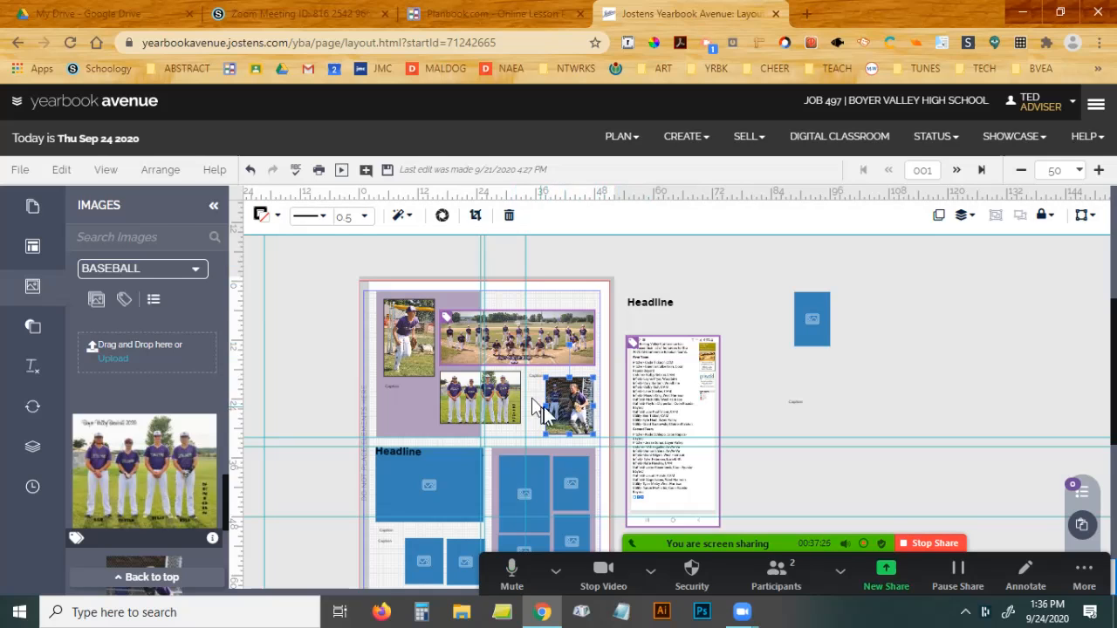
{"action": "left_click_drag", "start_coordinate": [547, 406], "coordinate": [560, 407]}
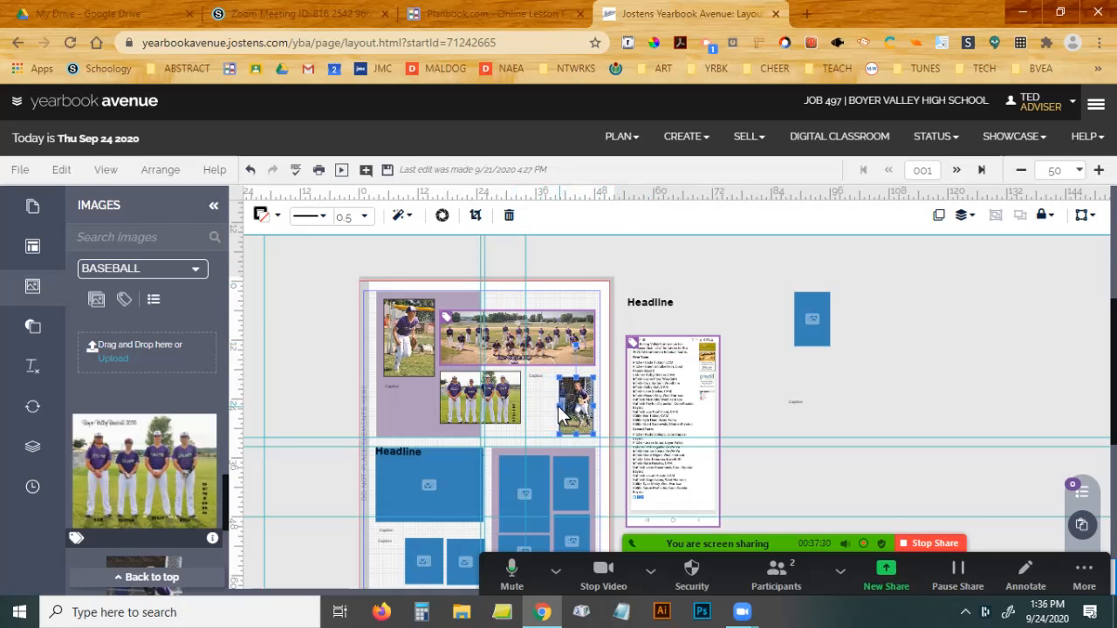
Reshape the caption into a tall, narrow box filling the gap between the four-player photo and the catcher photo.
{"action": "left_click", "coordinate": [537, 376]}
{"action": "left_click_drag", "start_coordinate": [593, 384], "coordinate": [555, 429]}
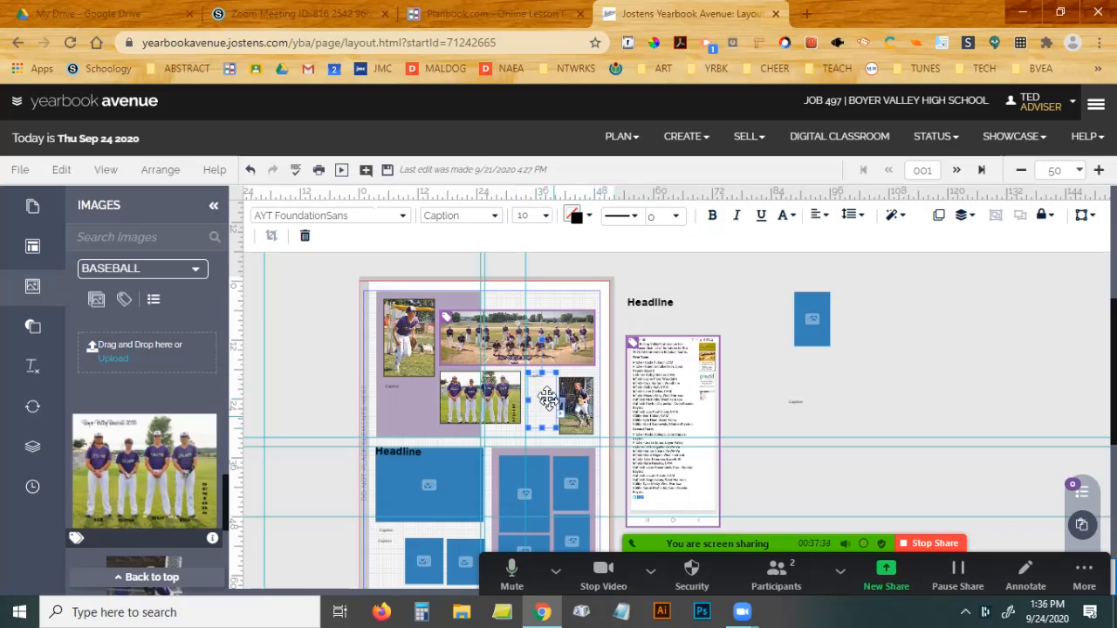
{"action": "left_click", "coordinate": [760, 314]}
Move the off-page headline above the team photo and change its text to "Baseball".
{"action": "left_click_drag", "start_coordinate": [680, 302], "coordinate": [463, 301]}
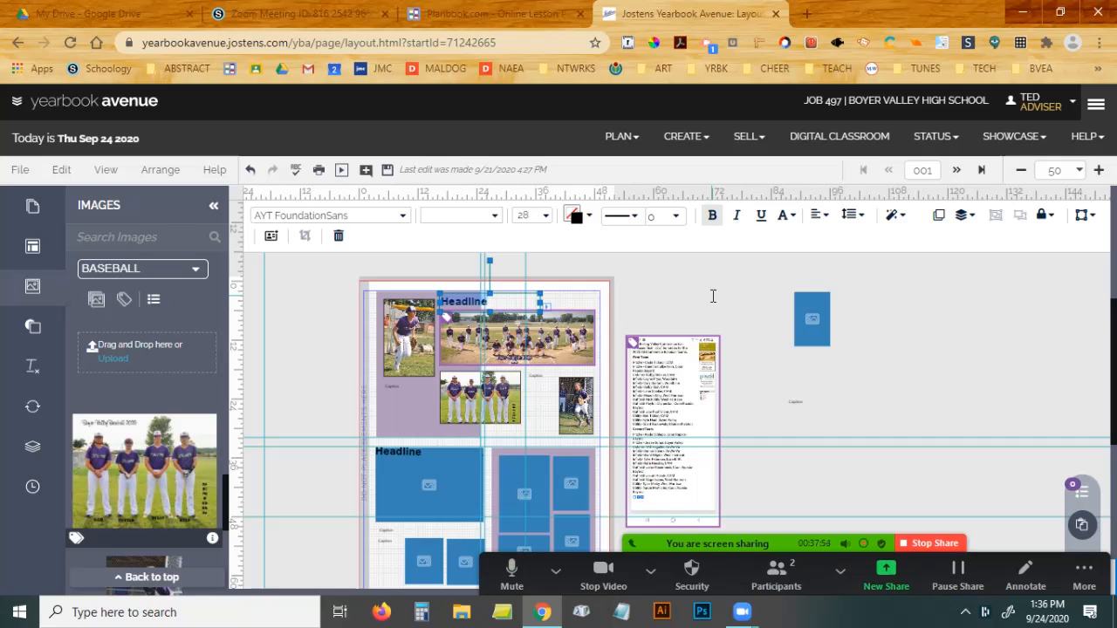
{"action": "type", "text": "E"}
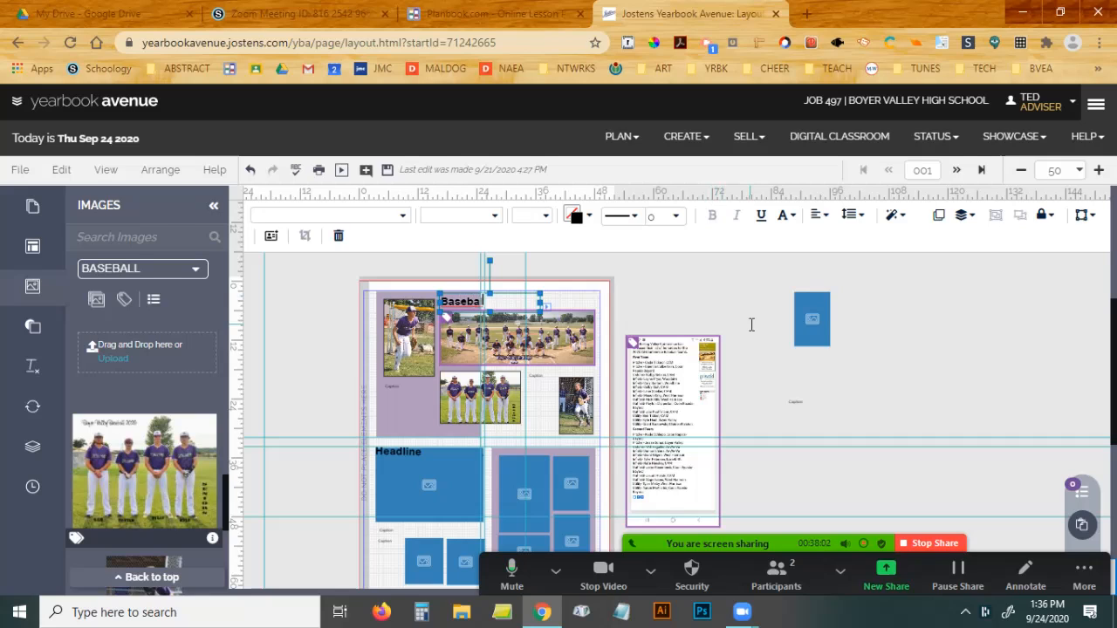
{"action": "left_click", "coordinate": [698, 291]}
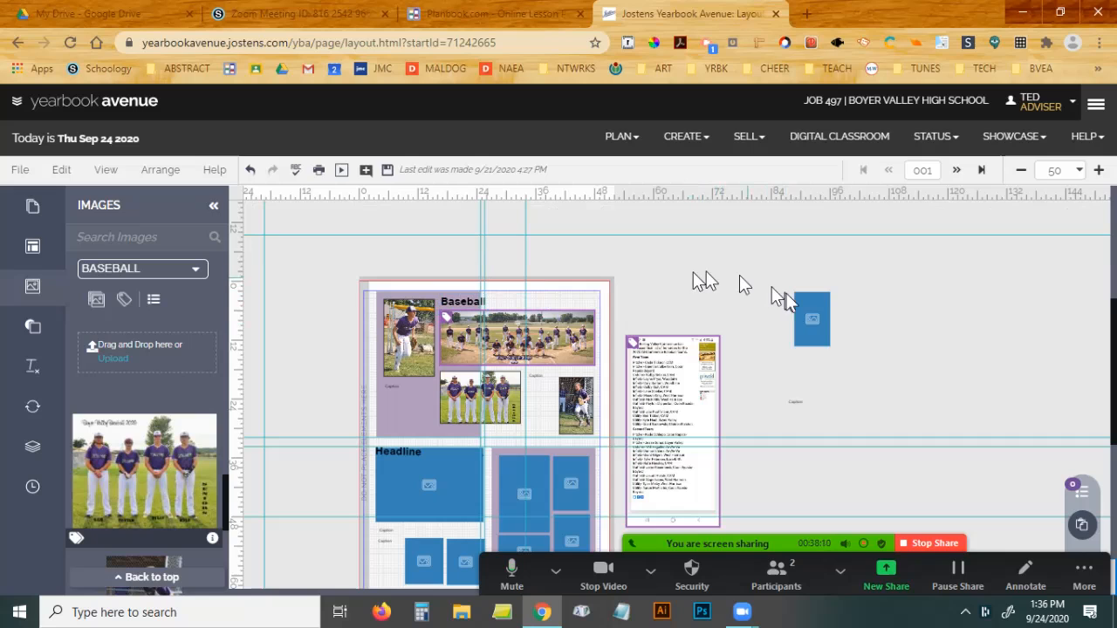
Delete the leftover empty photo frame and the unused caption lying beside the page.
{"action": "left_click", "coordinate": [805, 319]}
{"action": "key", "text": "Delete"}
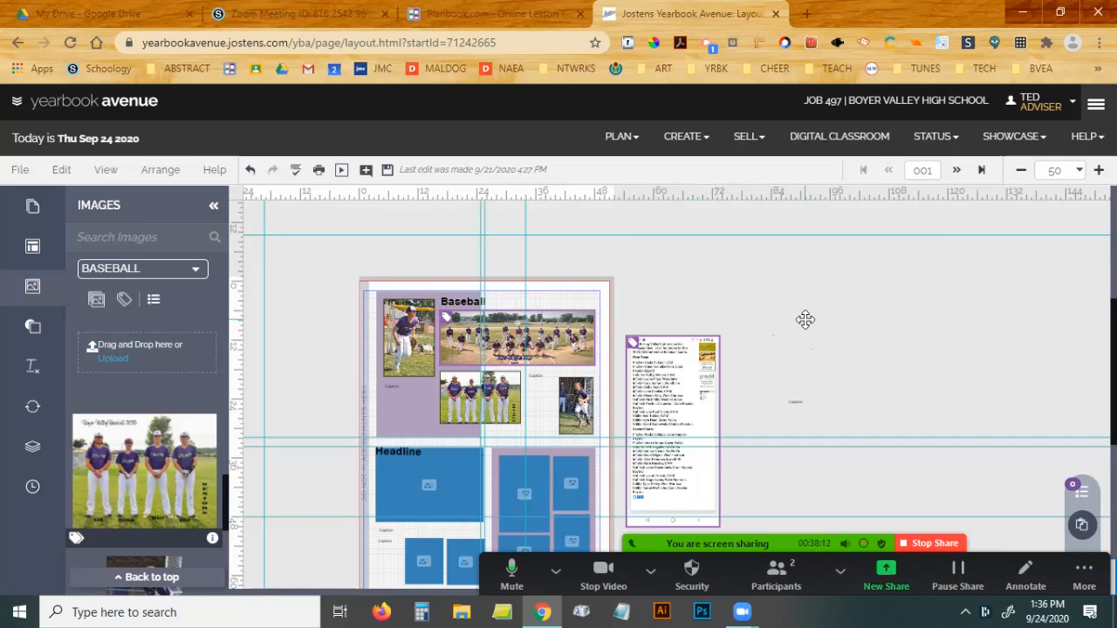
{"action": "left_click", "coordinate": [799, 404]}
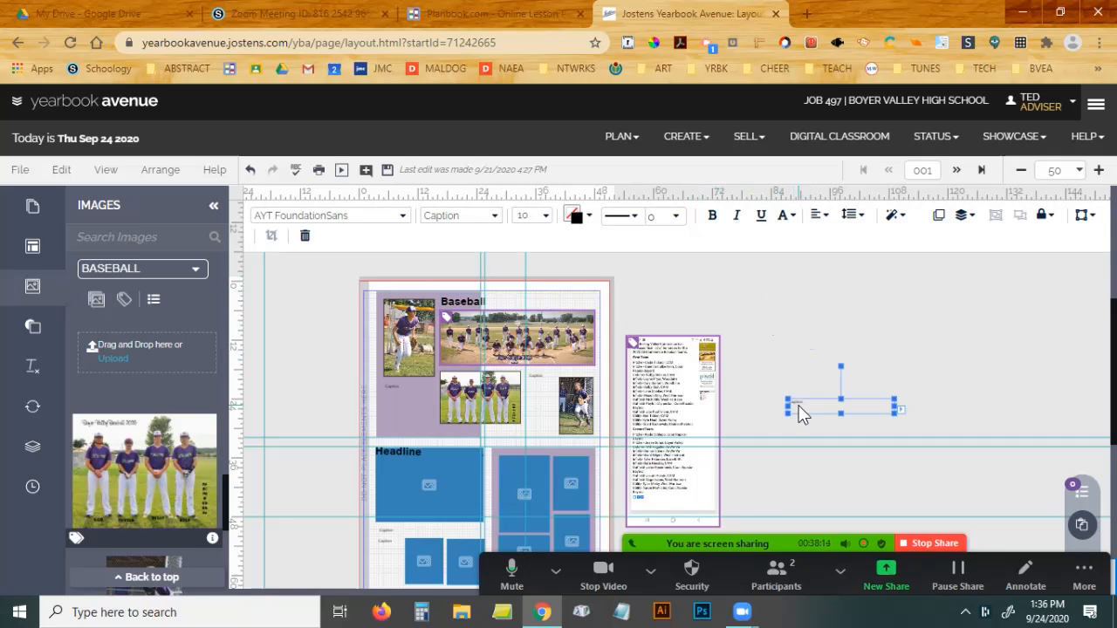
{"action": "key", "text": "Delete"}
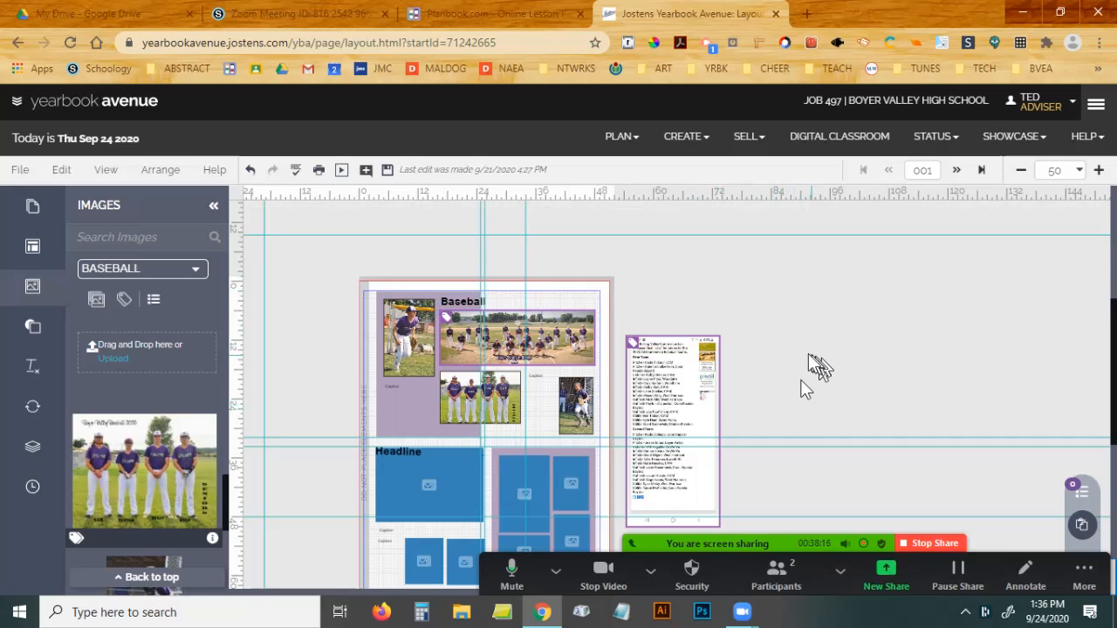
Switch the image library to the SOFTBALL folder and bring the lower half of the page into view.
{"action": "scroll", "coordinate": [800, 341], "scroll_direction": "down", "scroll_amount": 2}
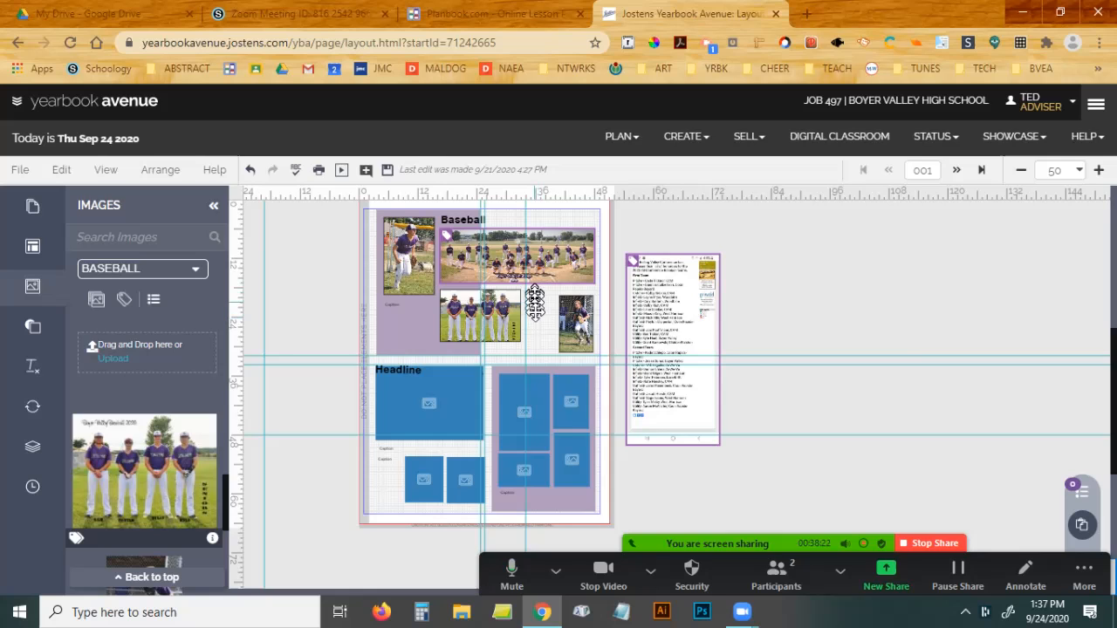
{"action": "left_click", "coordinate": [195, 269]}
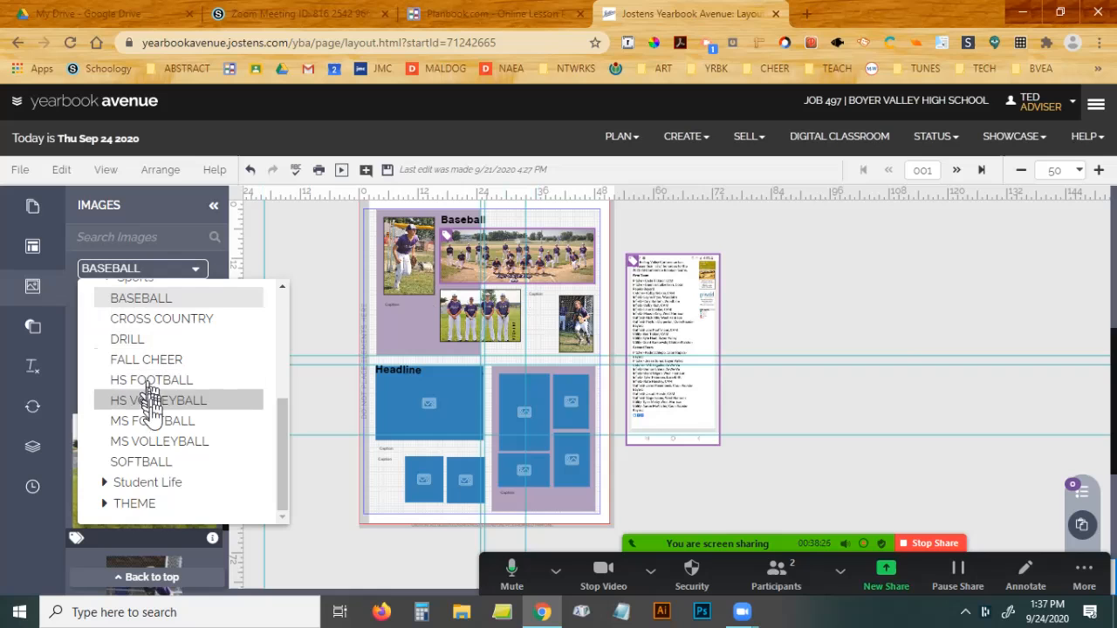
{"action": "left_click", "coordinate": [144, 463]}
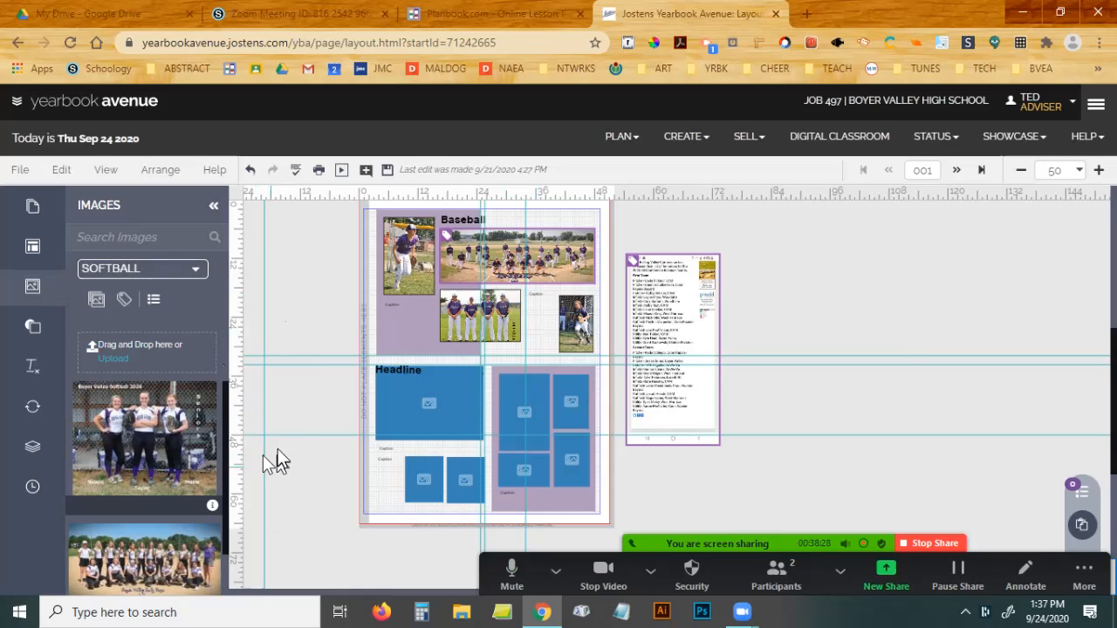
{"action": "scroll", "coordinate": [260, 449], "scroll_direction": "down", "scroll_amount": 1}
{"action": "scroll", "coordinate": [179, 472], "scroll_direction": "down", "scroll_amount": 1}
{"action": "scroll", "coordinate": [170, 473], "scroll_direction": "up", "scroll_amount": 1}
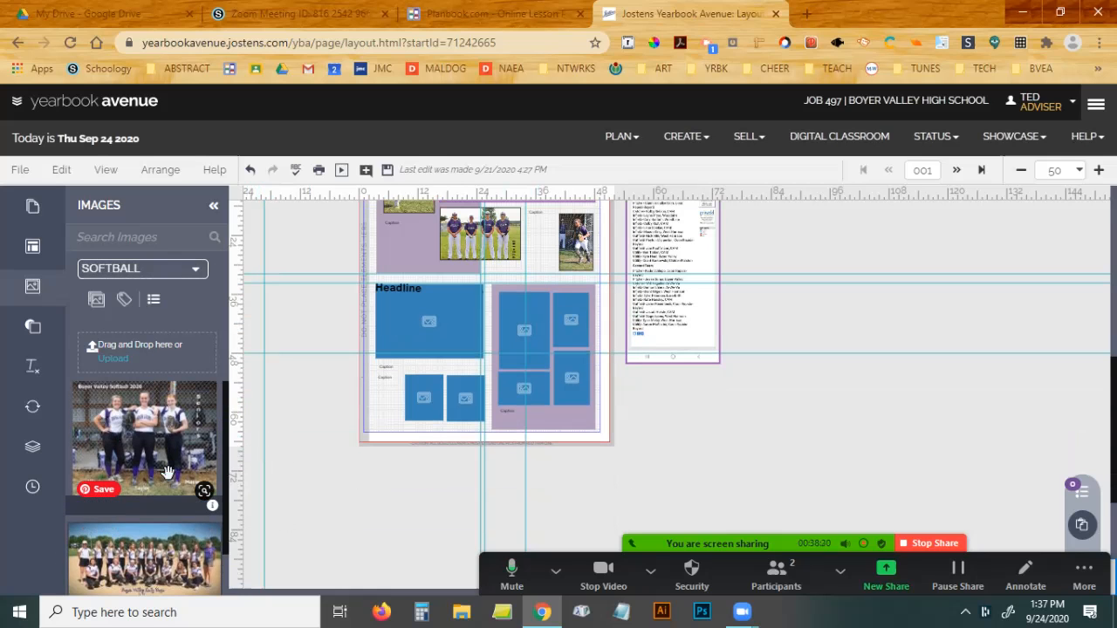
{"action": "scroll", "coordinate": [852, 439], "scroll_direction": "up", "scroll_amount": 1}
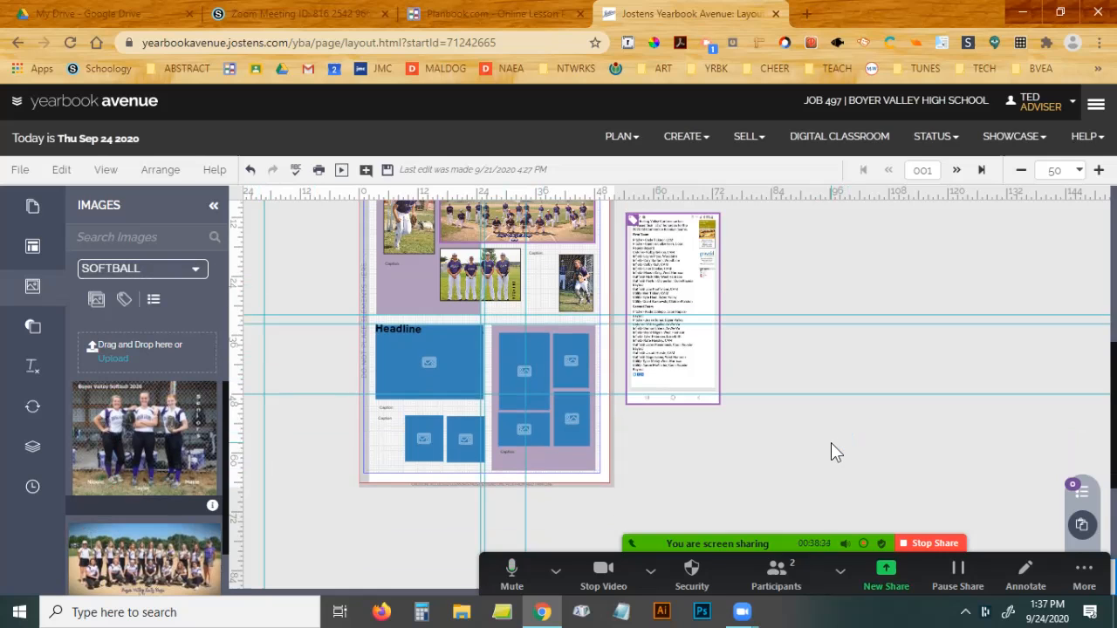
Delete the two upper frames and the lower-right frame from the purple block on the lower half of the page.
{"action": "left_click", "coordinate": [516, 353]}
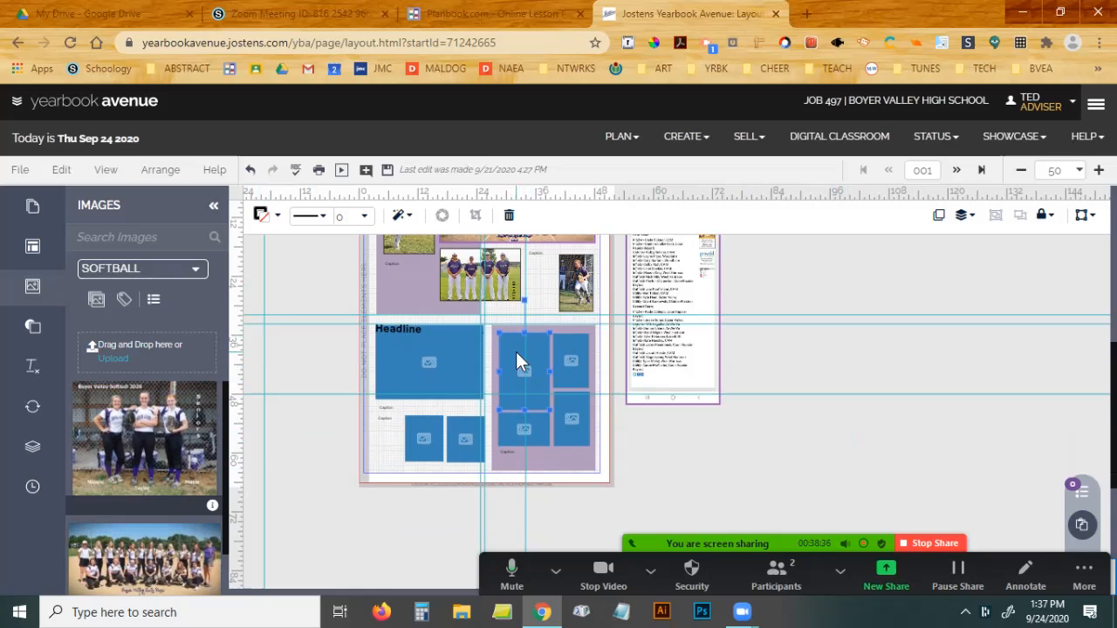
{"action": "left_click_drag", "start_coordinate": [516, 352], "coordinate": [568, 358]}
{"action": "key", "text": "Delete"}
{"action": "left_click", "coordinate": [568, 420]}
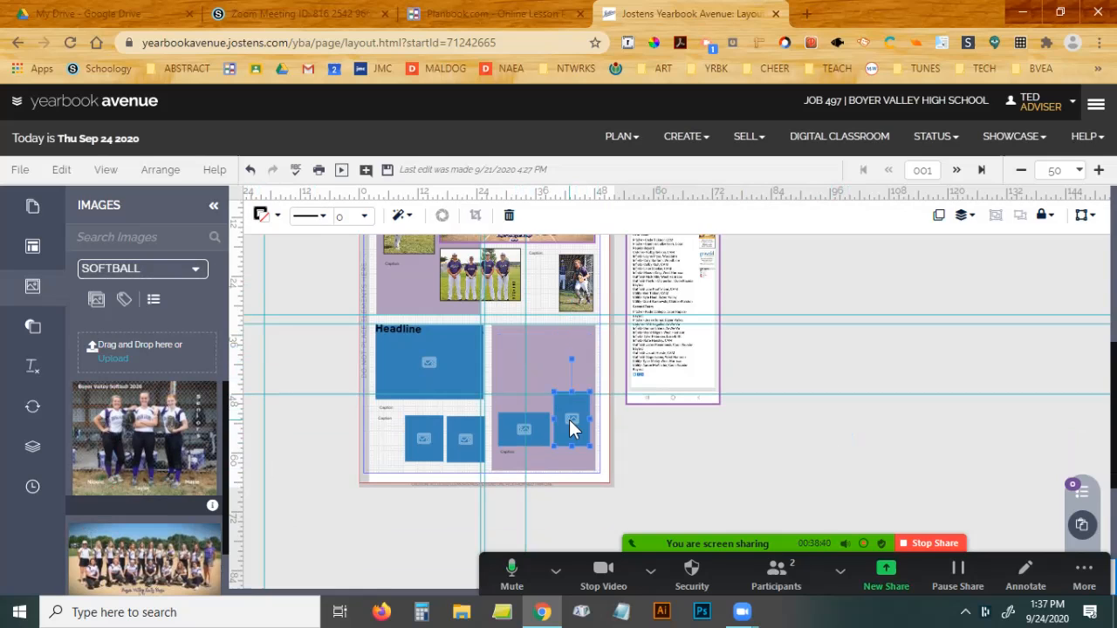
{"action": "key", "text": "Delete"}
Widen the large empty photo frame across most of the purple block and lower its top edge below the headline.
{"action": "left_click", "coordinate": [456, 369]}
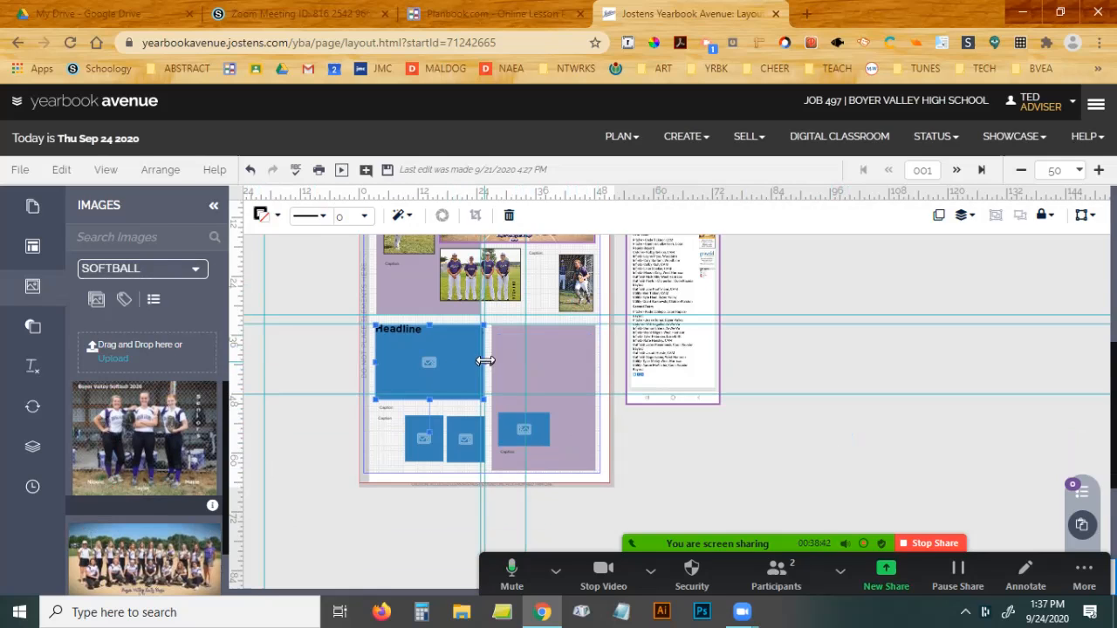
{"action": "left_click_drag", "start_coordinate": [483, 357], "coordinate": [588, 370]}
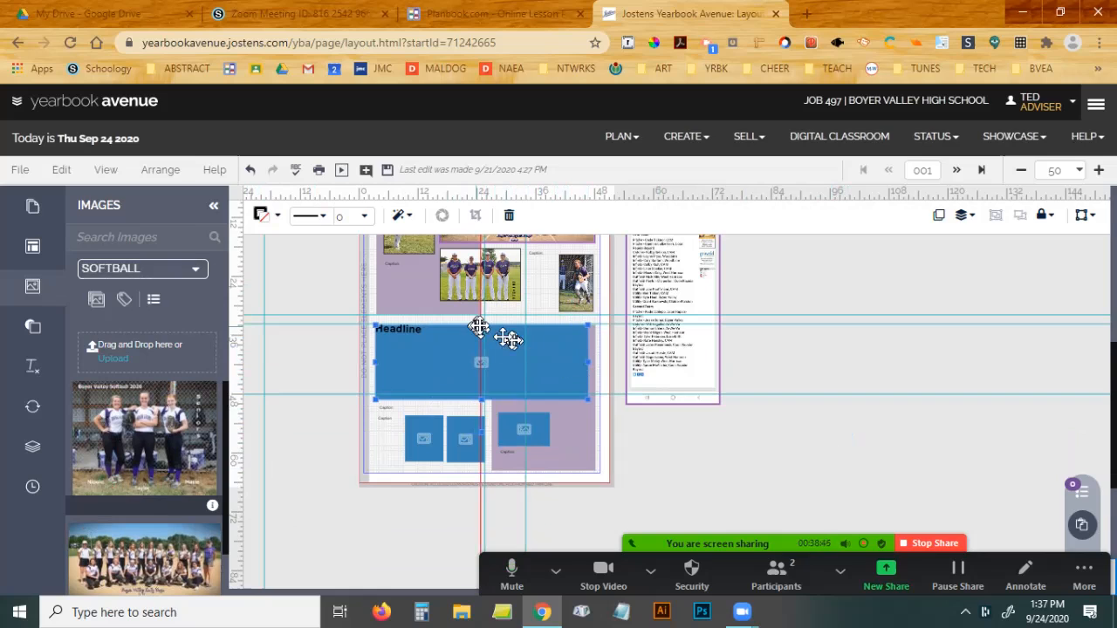
{"action": "left_click_drag", "start_coordinate": [482, 326], "coordinate": [481, 336]}
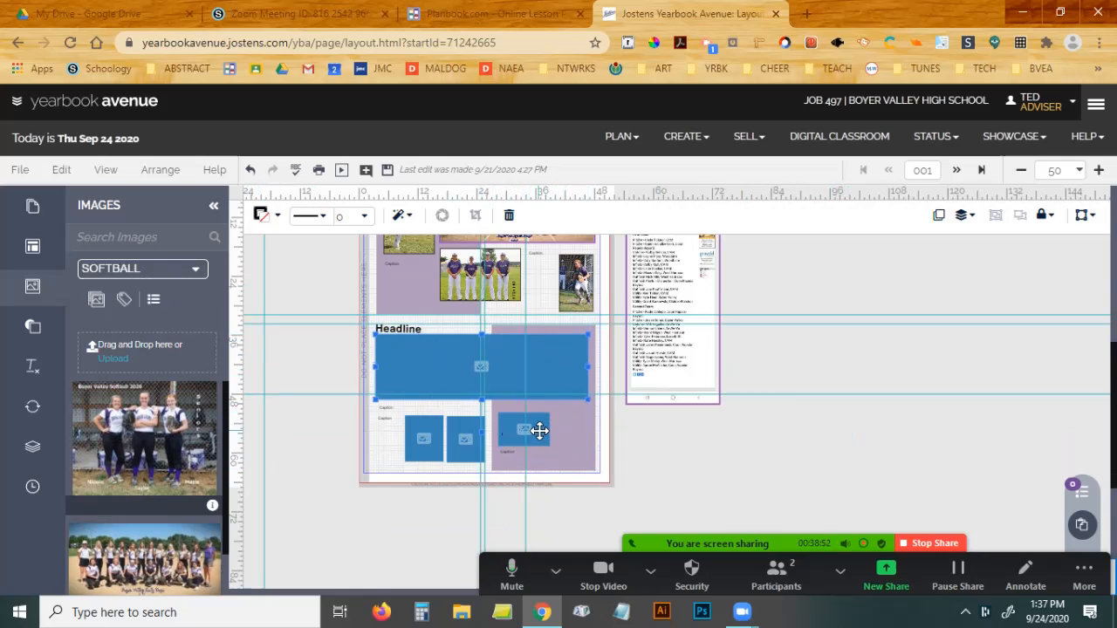
Reduce the small frames below the large one to a single frame, and pull the large frame's lower-left corner inward and down.
{"action": "left_click_drag", "start_coordinate": [540, 430], "coordinate": [438, 446]}
{"action": "key", "text": "Delete"}
{"action": "left_click_drag", "start_coordinate": [392, 381], "coordinate": [404, 414]}
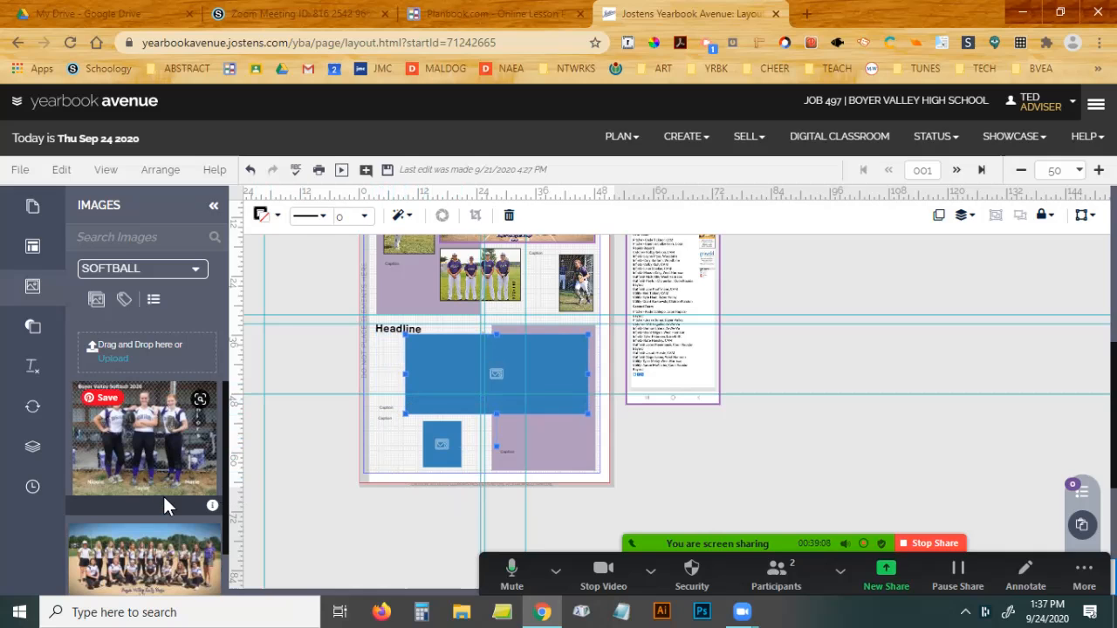
Move the upper caption beneath the headline and reshape it into a narrow column left of the large frame.
{"action": "scroll", "coordinate": [163, 497], "scroll_direction": "down", "scroll_amount": 2}
{"action": "scroll", "coordinate": [163, 496], "scroll_direction": "up", "scroll_amount": 2}
{"action": "left_click", "coordinate": [440, 443]}
{"action": "left_click_drag", "start_coordinate": [386, 408], "coordinate": [388, 344]}
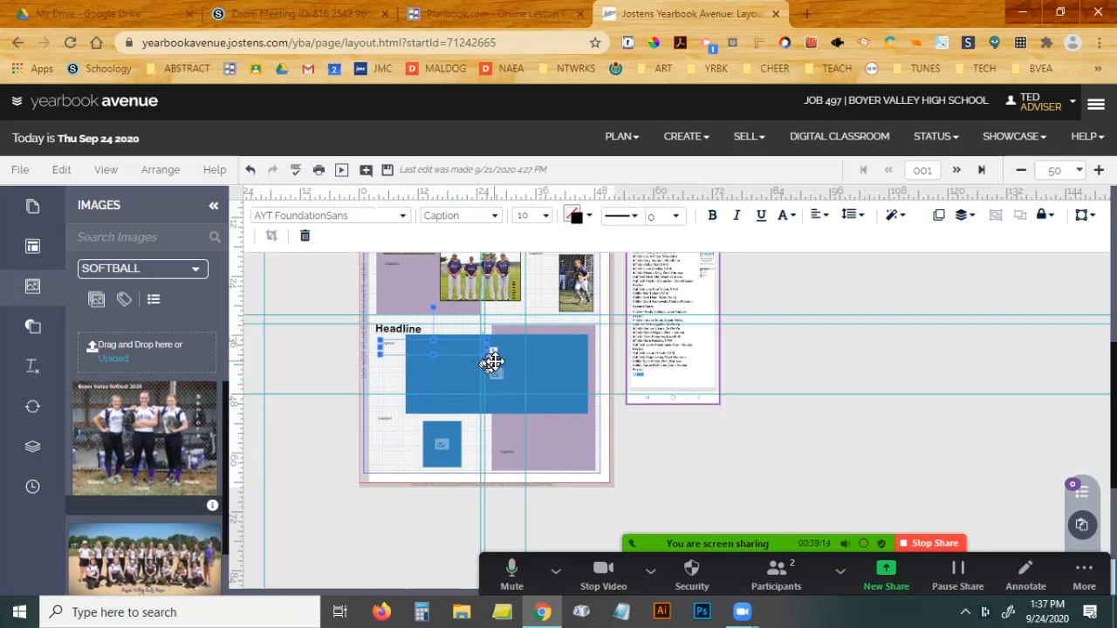
{"action": "left_click_drag", "start_coordinate": [487, 354], "coordinate": [378, 360]}
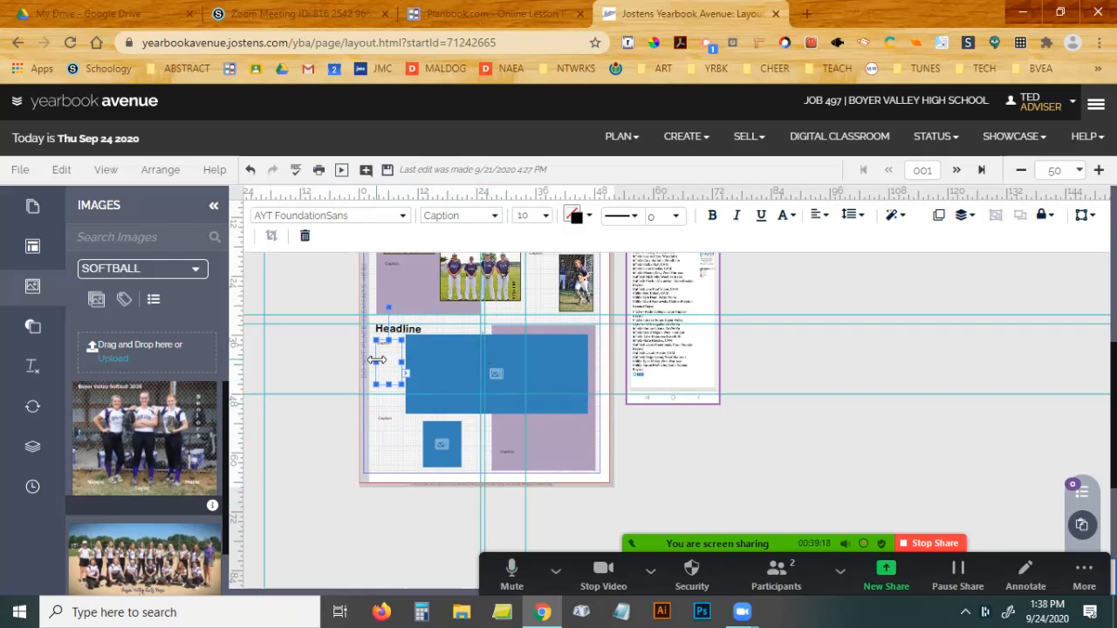
Widen the small empty frame under the large one, from the large frame's left edge to the vertical guide near the page centre.
{"action": "left_click_drag", "start_coordinate": [439, 443], "coordinate": [483, 445]}
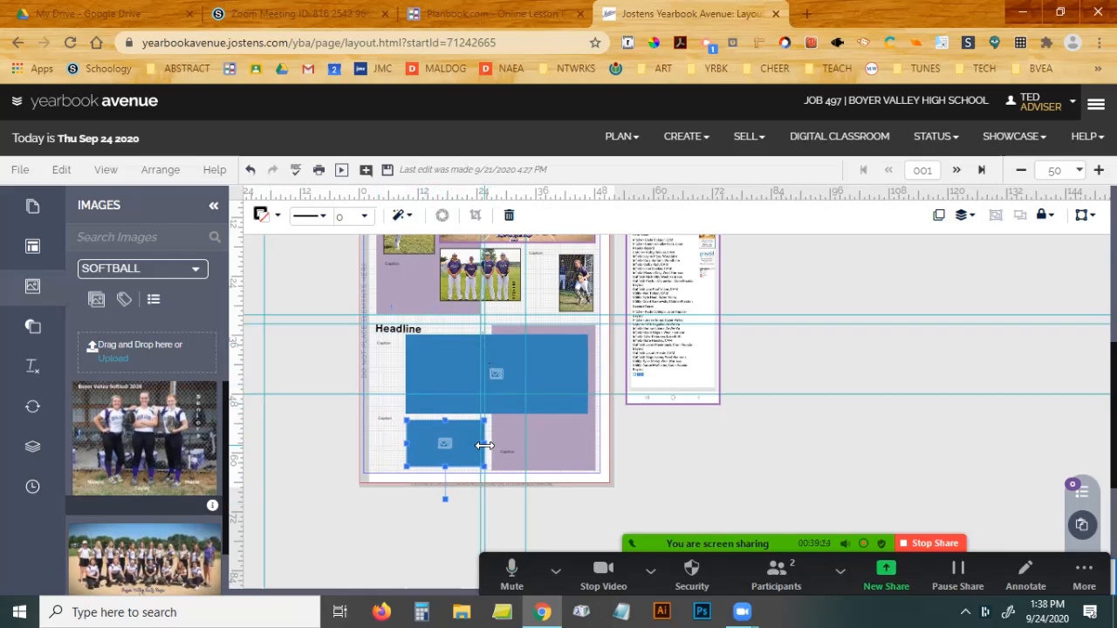
{"action": "left_click", "coordinate": [704, 461]}
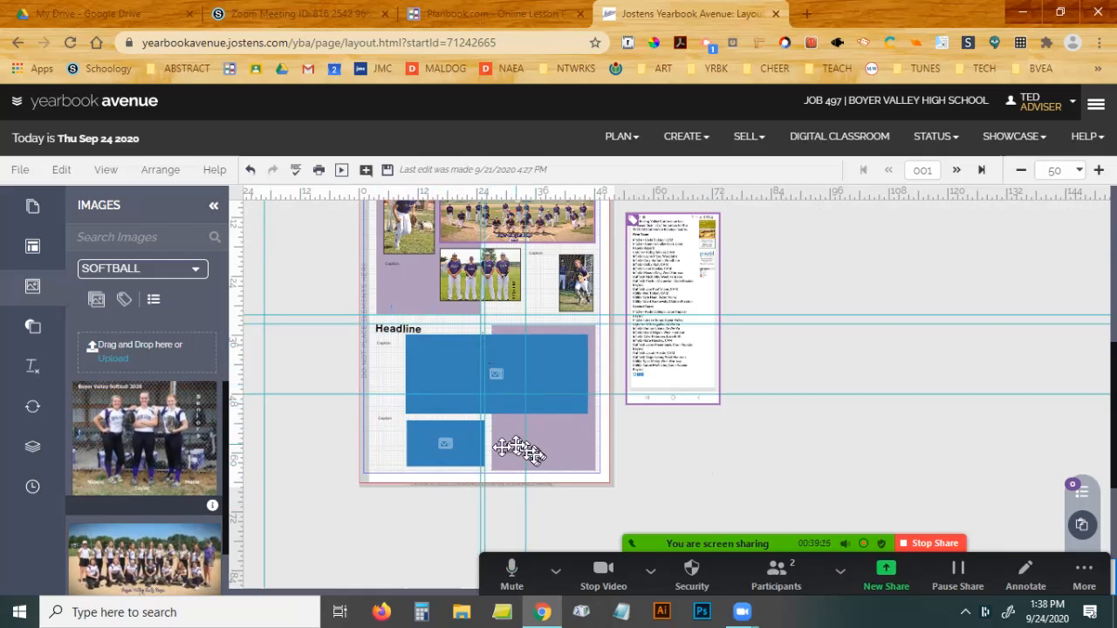
Move the headline into the purple block below the large frame and raise that block's caption directly underneath it.
{"action": "left_click", "coordinate": [505, 453]}
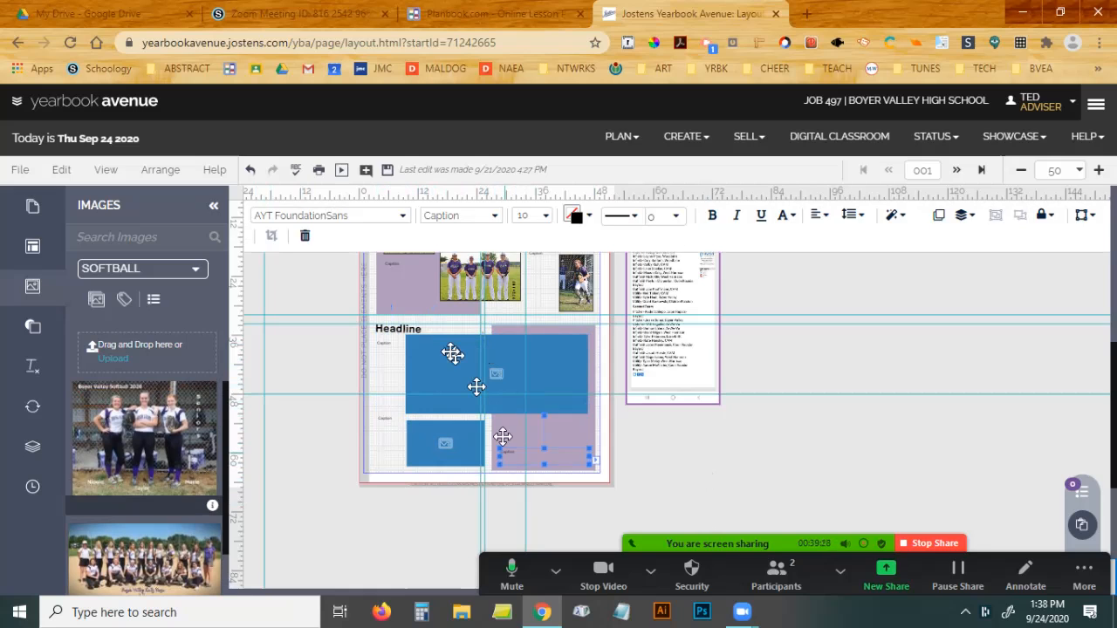
{"action": "left_click", "coordinate": [382, 332]}
{"action": "left_click_drag", "start_coordinate": [384, 334], "coordinate": [499, 424]}
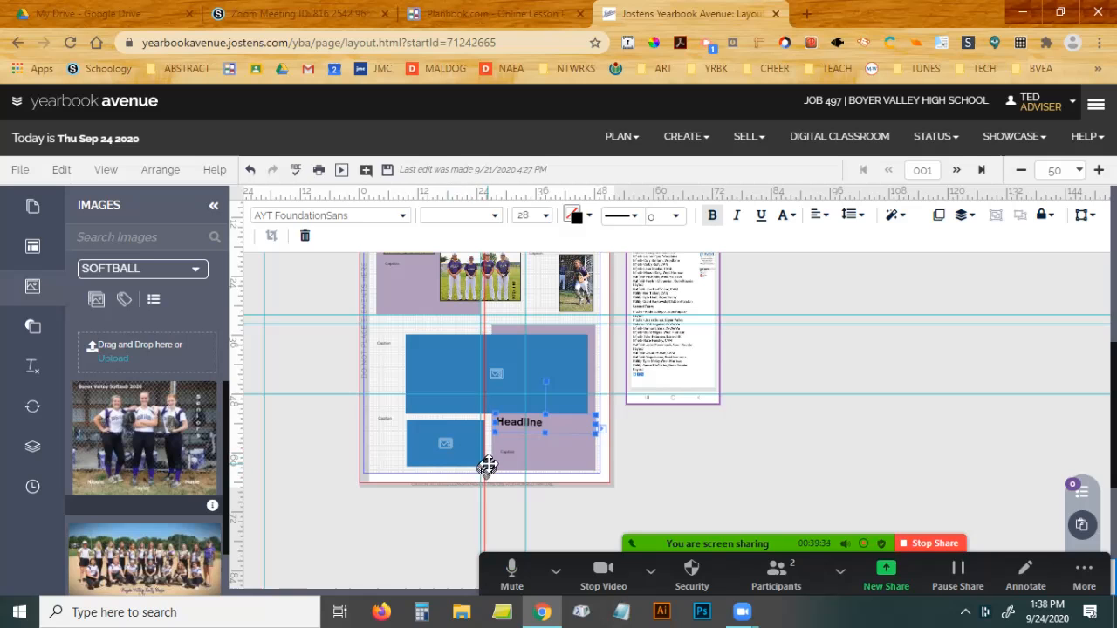
{"action": "left_click", "coordinate": [510, 452]}
{"action": "left_click_drag", "start_coordinate": [513, 450], "coordinate": [512, 436]}
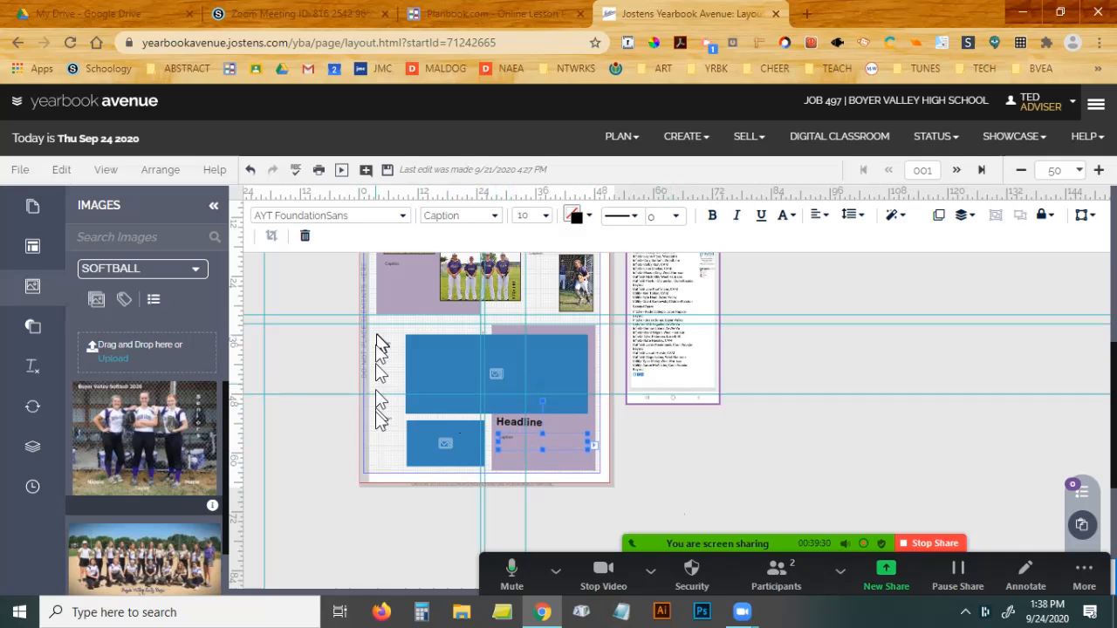
Position the lower caption beside the small empty frame, level with its top edge, and trim the caption's height slightly.
{"action": "left_click_drag", "start_coordinate": [383, 422], "coordinate": [382, 428]}
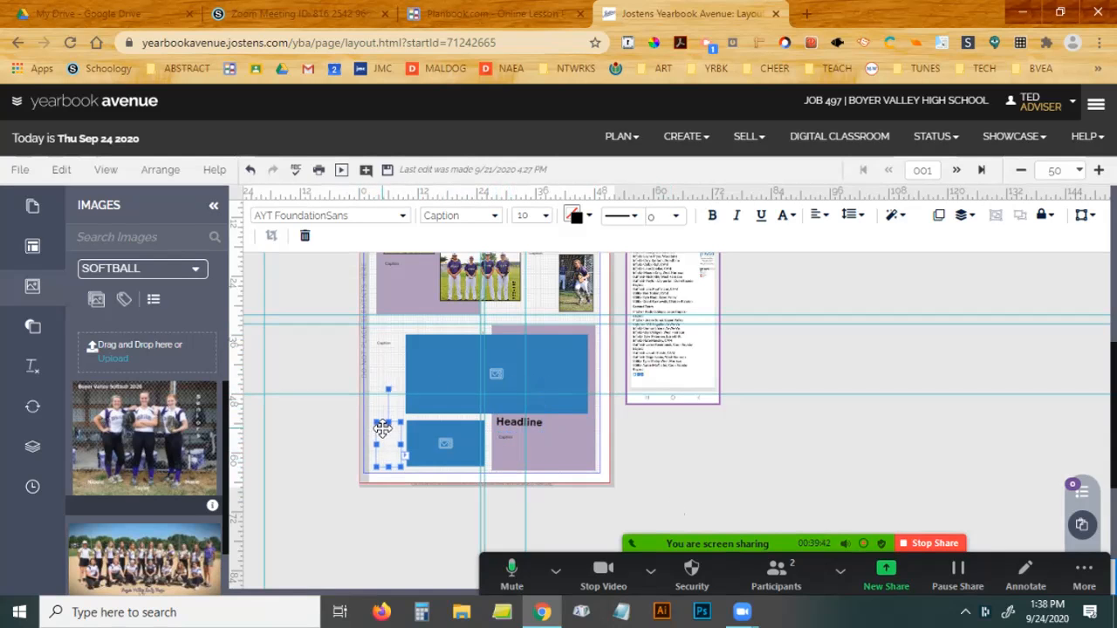
{"action": "left_click_drag", "start_coordinate": [386, 467], "coordinate": [387, 463]}
{"action": "left_click_drag", "start_coordinate": [389, 417], "coordinate": [389, 422]}
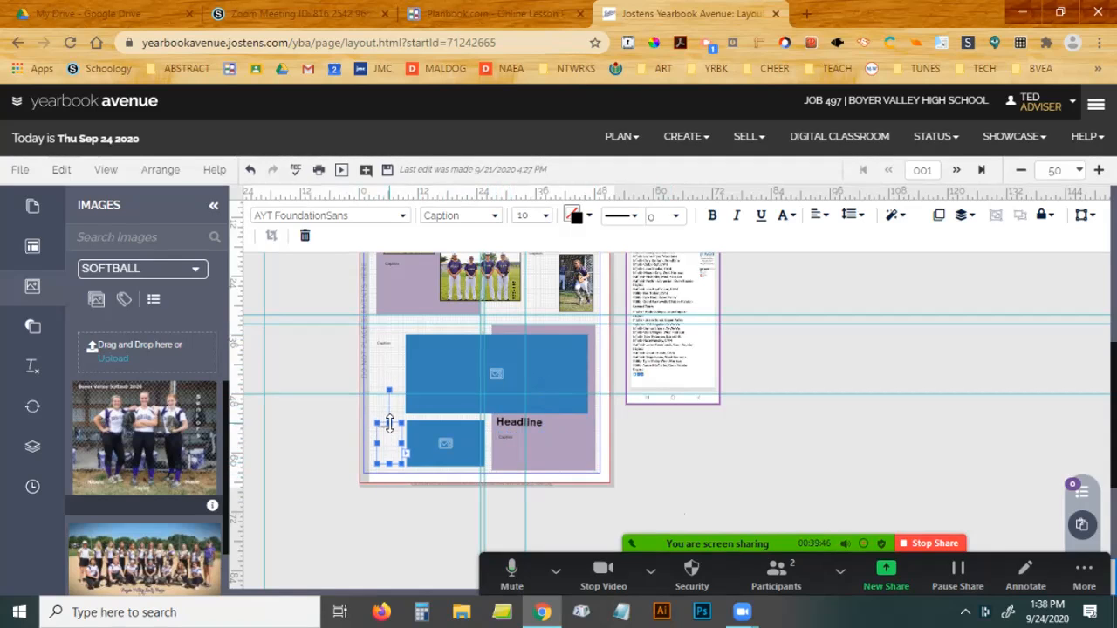
{"action": "left_click", "coordinate": [320, 431]}
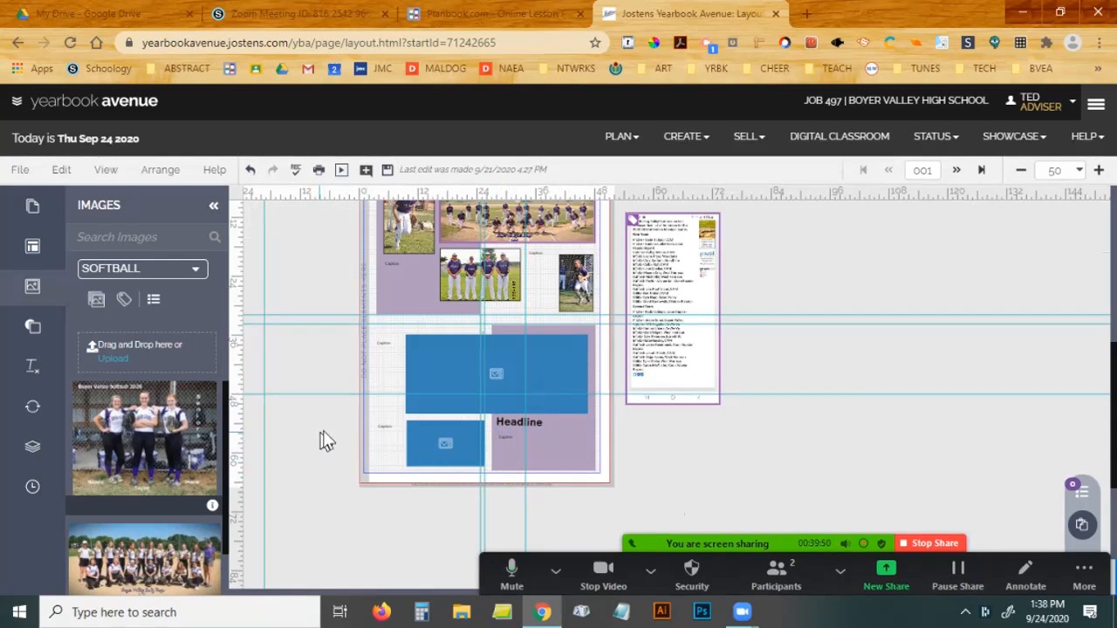
Narrow the small empty frame by pulling its left edge inward, away from the caption.
{"action": "left_click", "coordinate": [447, 458]}
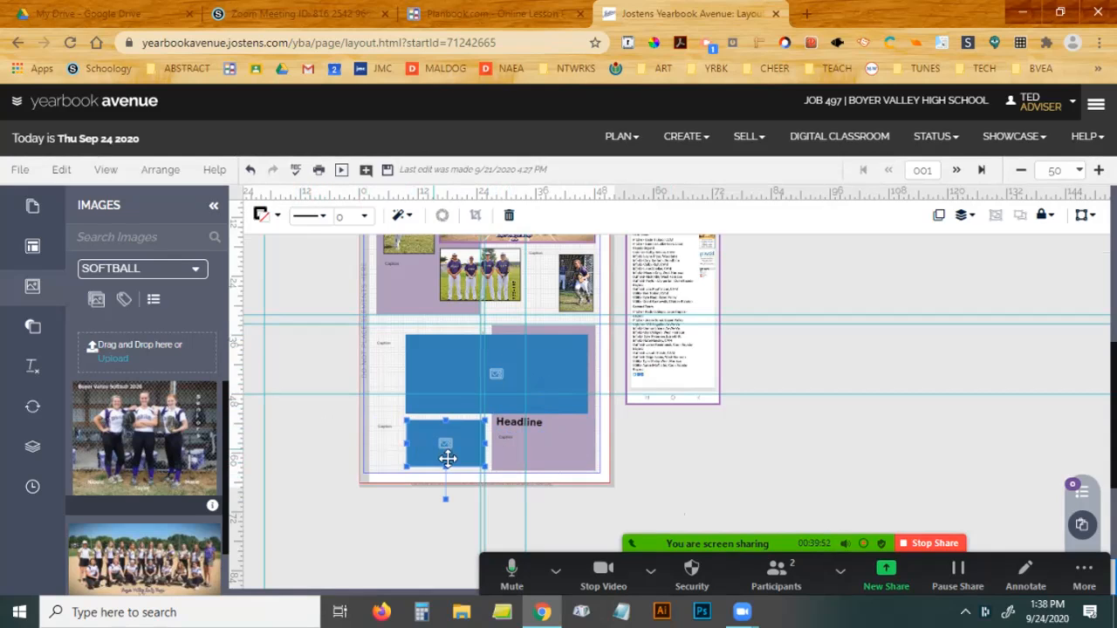
{"action": "left_click_drag", "start_coordinate": [484, 467], "coordinate": [417, 470]}
{"action": "left_click", "coordinate": [392, 531]}
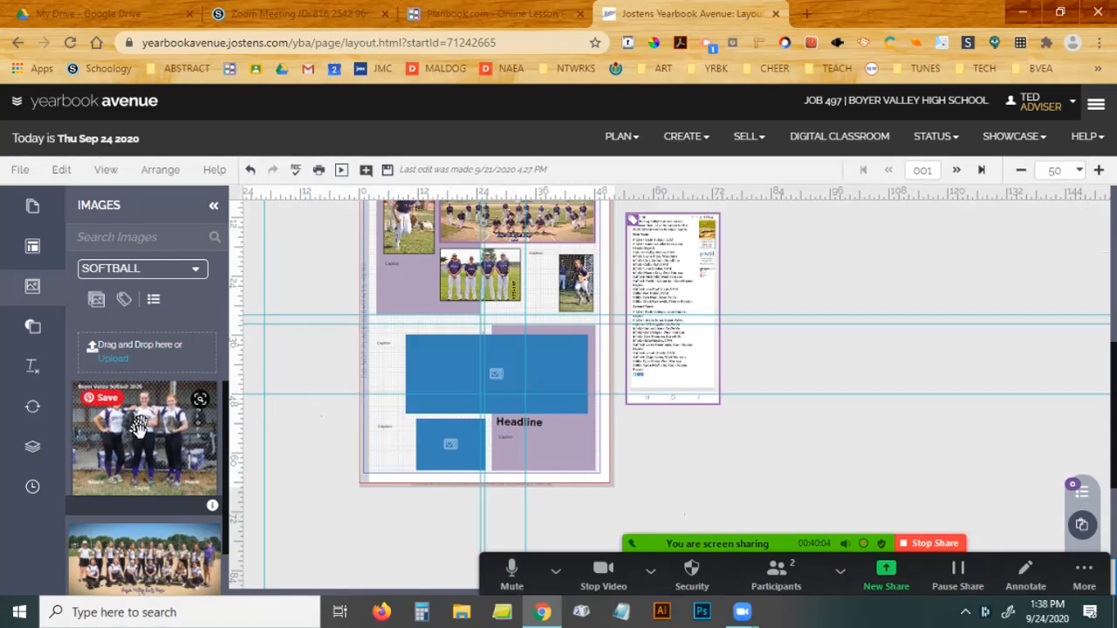
Place the three-player softball photo in the small frame and rotate it to stand upright.
{"action": "left_click_drag", "start_coordinate": [139, 430], "coordinate": [447, 443]}
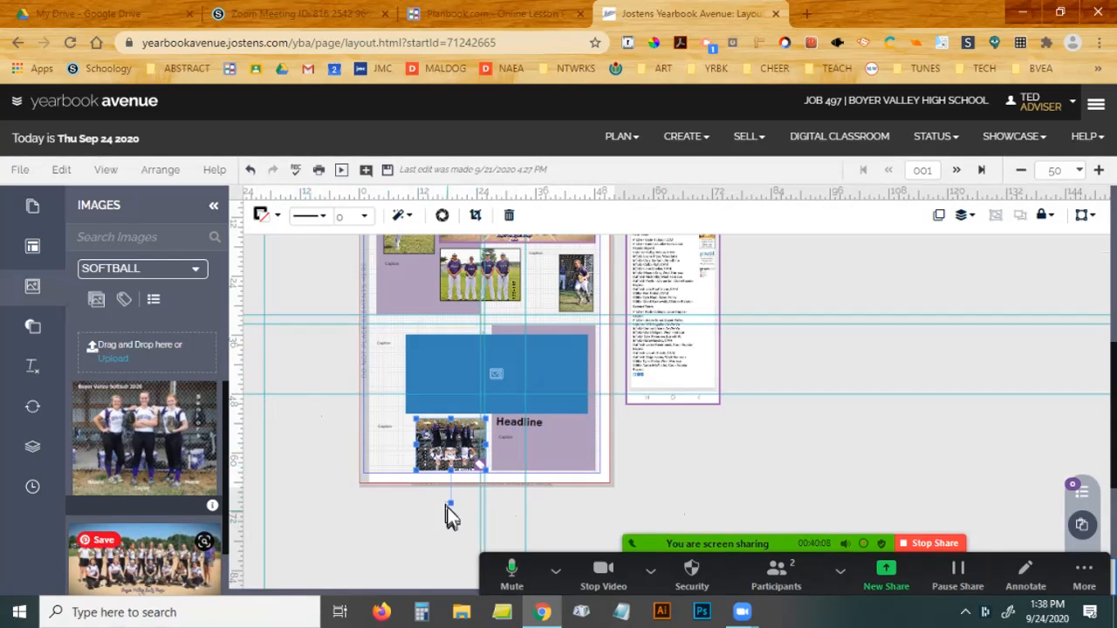
{"action": "left_click_drag", "start_coordinate": [450, 502], "coordinate": [450, 375]}
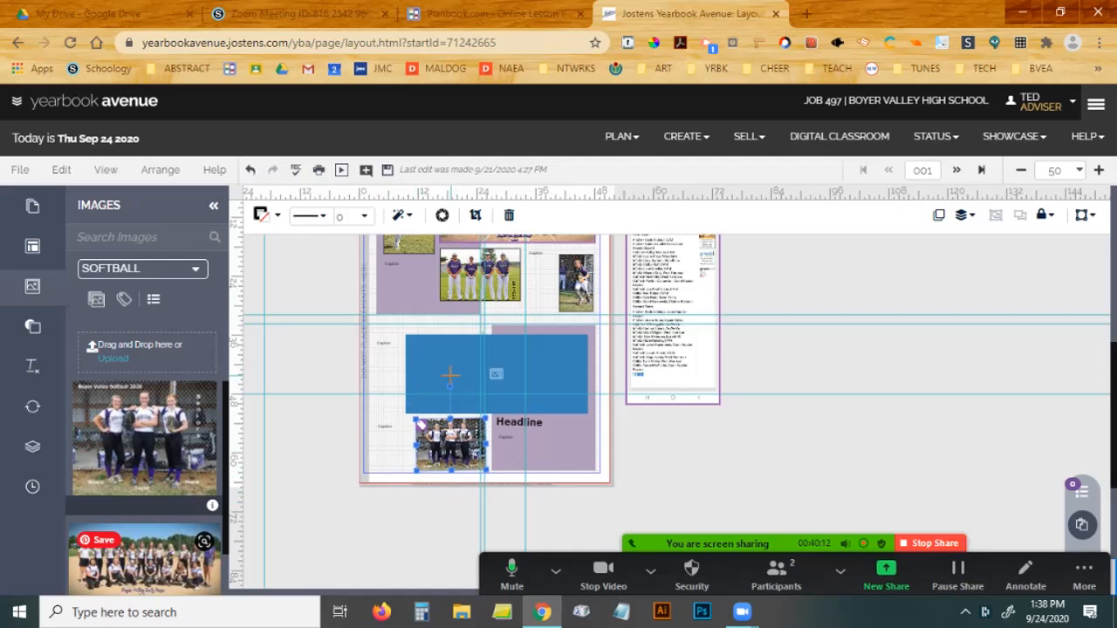
{"action": "left_click", "coordinate": [359, 542]}
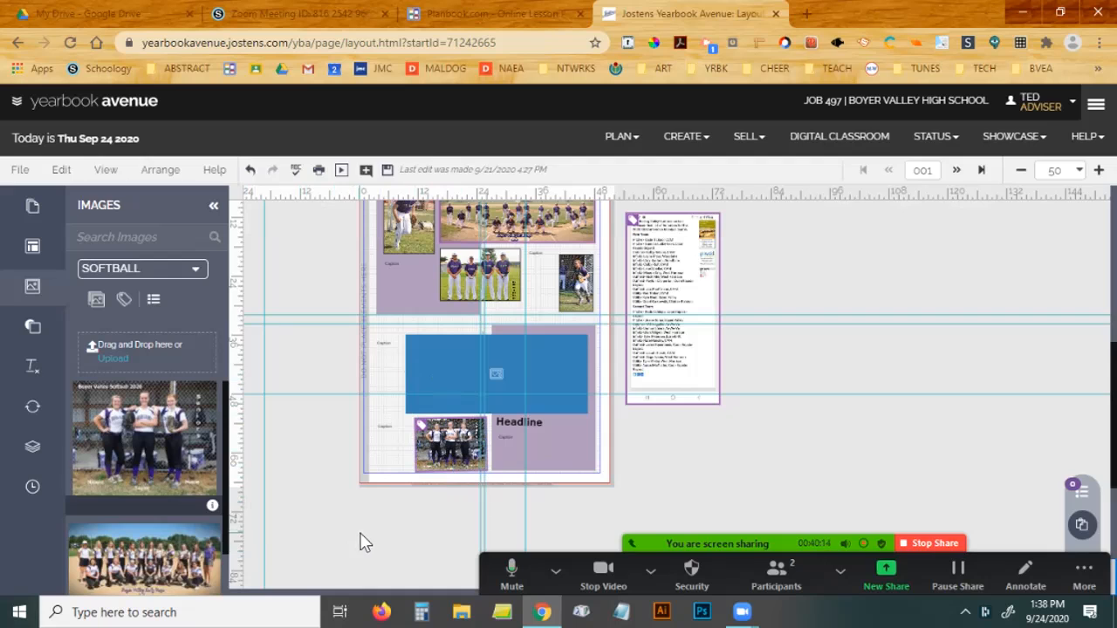
Tilt the large empty frame slightly clockwise and rotate it back to level.
{"action": "left_click", "coordinate": [455, 439]}
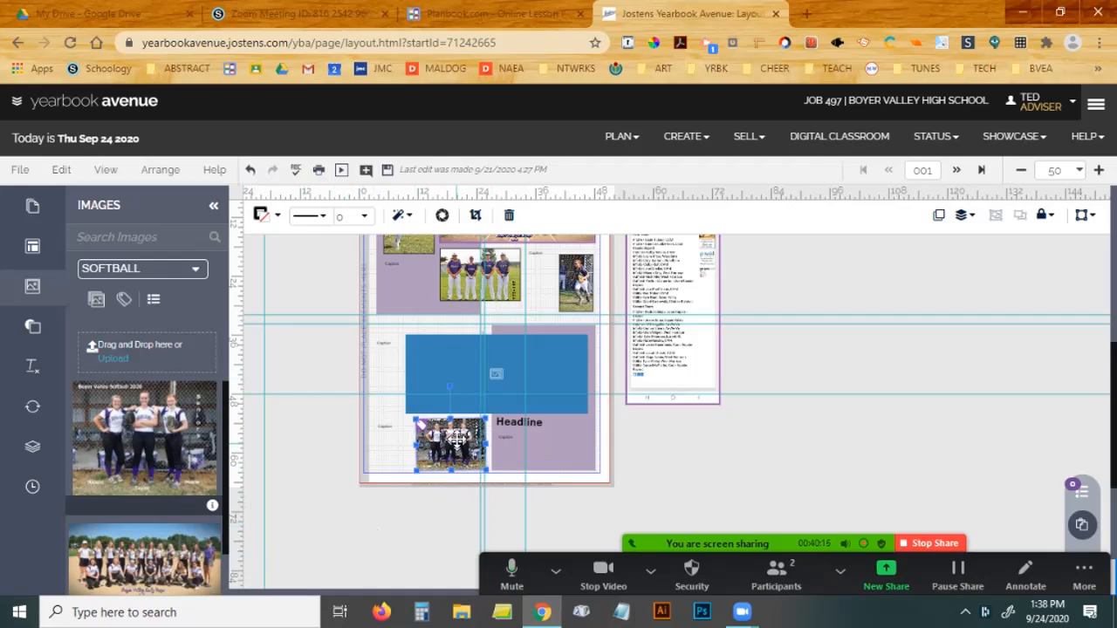
{"action": "left_click_drag", "start_coordinate": [450, 379], "coordinate": [452, 379]}
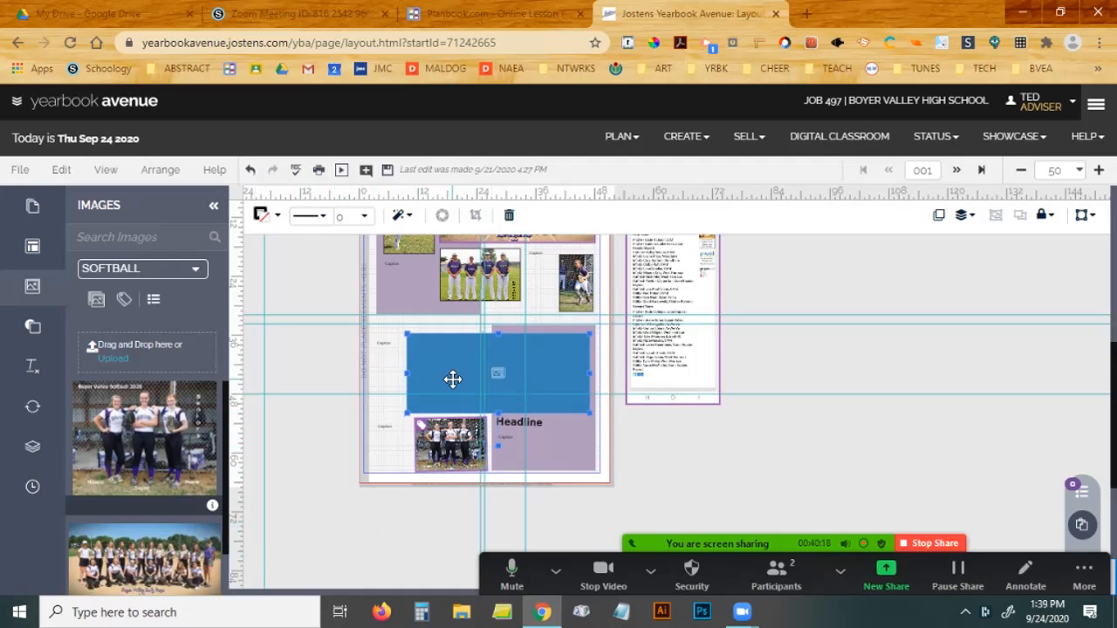
{"action": "left_click", "coordinate": [444, 443]}
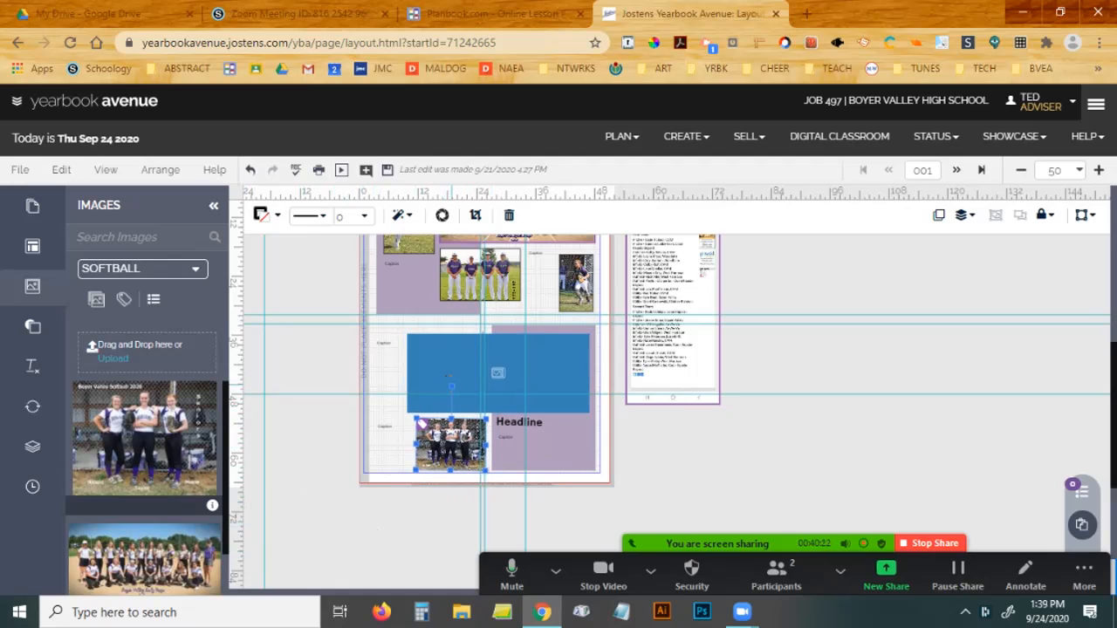
{"action": "left_click", "coordinate": [501, 372]}
{"action": "mouse_move", "coordinate": [497, 304]}
{"action": "left_mouse_down"}
{"action": "mouse_move", "coordinate": [516, 305]}
{"action": "mouse_move", "coordinate": [426, 357]}
{"action": "mouse_move", "coordinate": [473, 305]}
{"action": "mouse_move", "coordinate": [493, 299]}
{"action": "mouse_move", "coordinate": [507, 308]}
{"action": "left_mouse_up"}
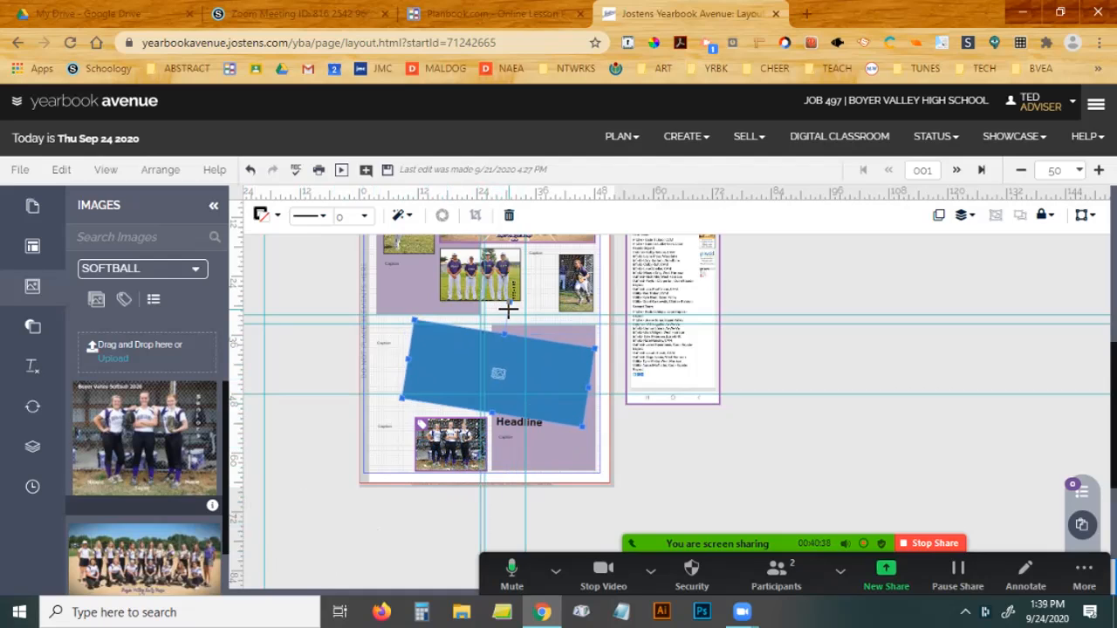
{"action": "left_click_drag", "start_coordinate": [507, 308], "coordinate": [498, 306]}
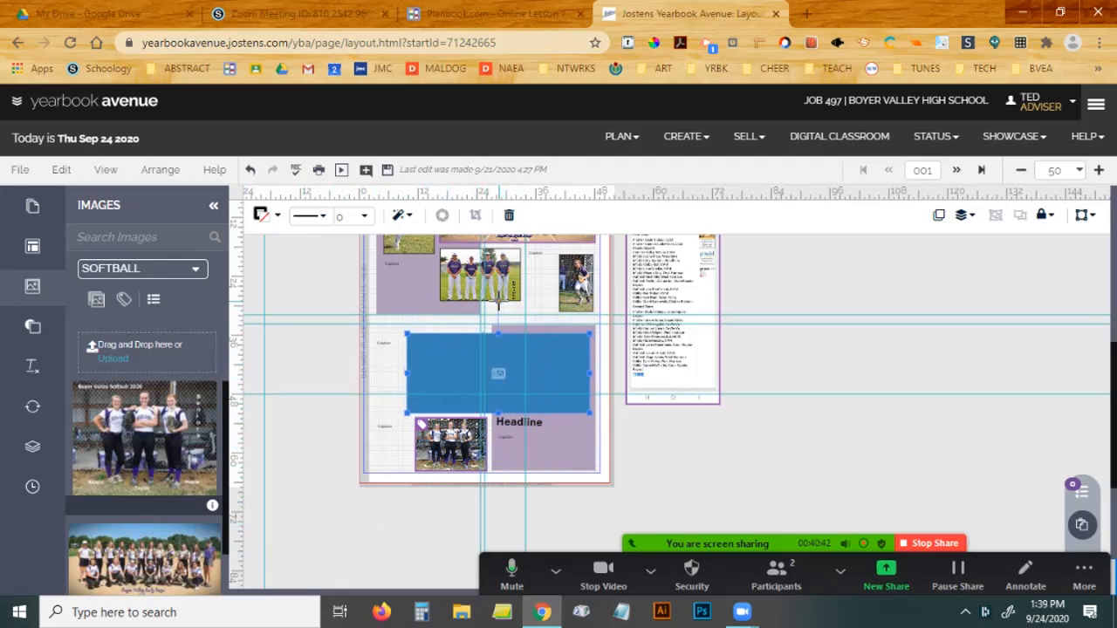
{"action": "left_click", "coordinate": [296, 361]}
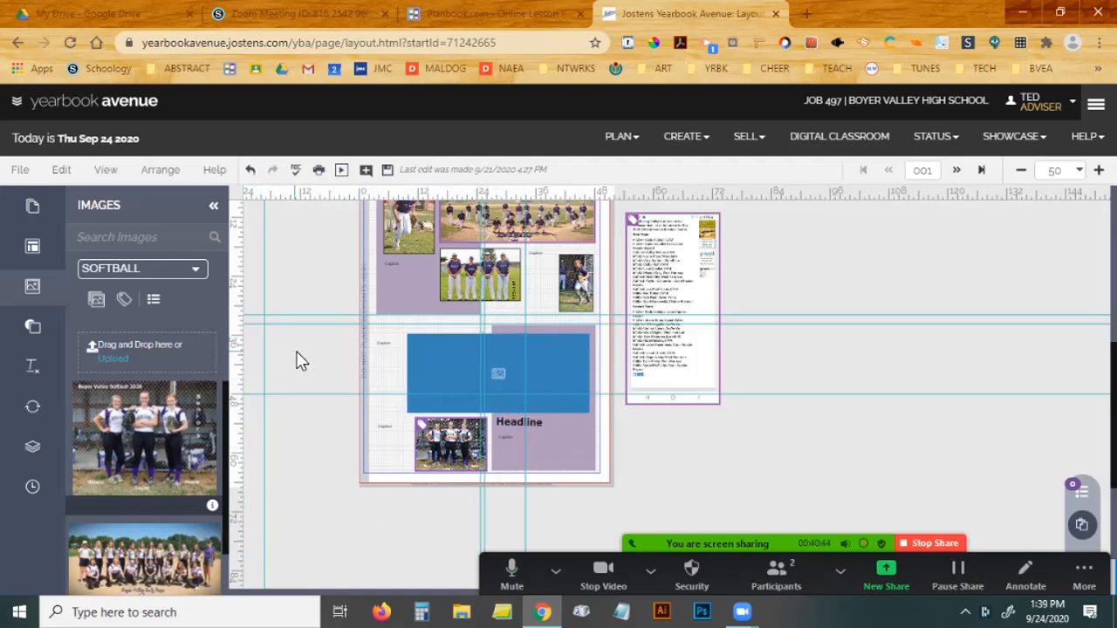
Try to place the softball team photo in the large empty frame, and delete the separate small photo and its frame.
{"action": "left_click_drag", "start_coordinate": [138, 564], "coordinate": [482, 386]}
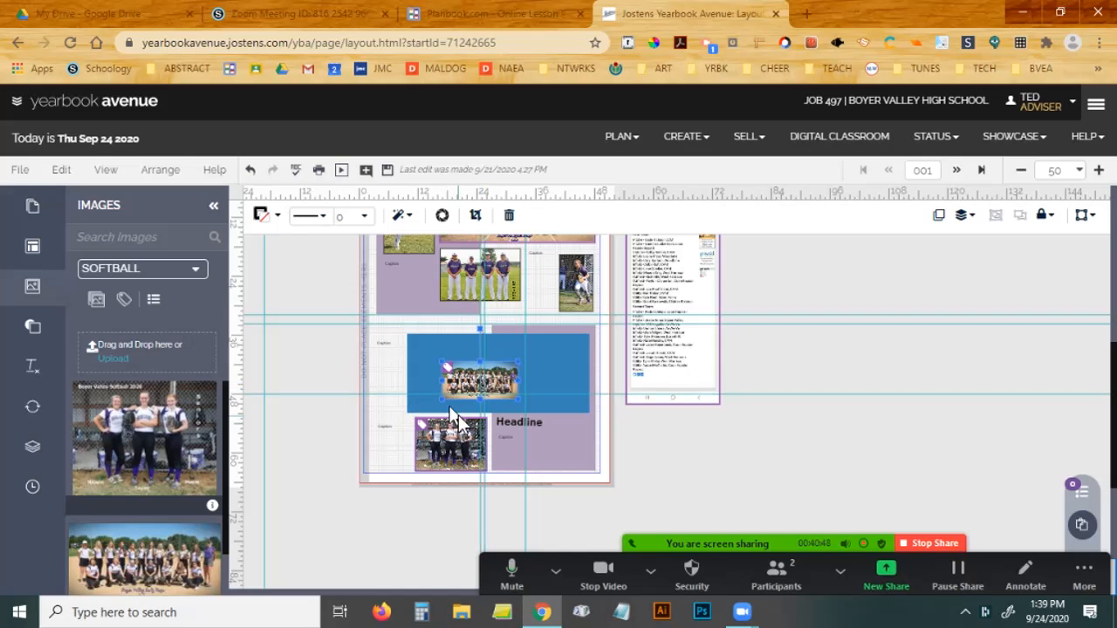
{"action": "left_click", "coordinate": [553, 363]}
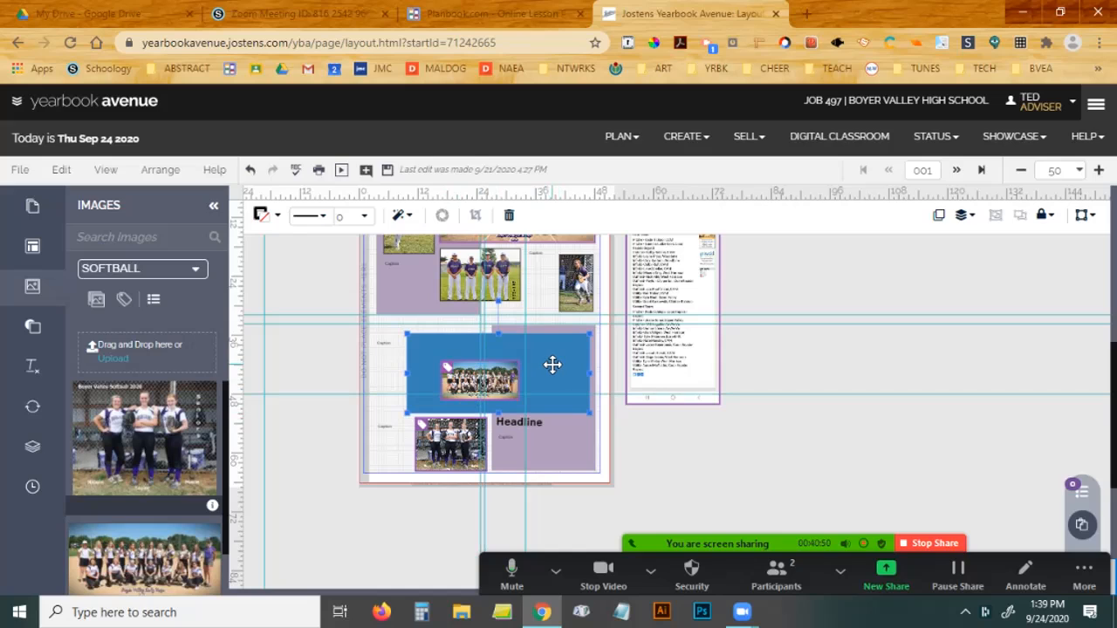
{"action": "left_click", "coordinate": [467, 370]}
{"action": "key", "text": "Delete"}
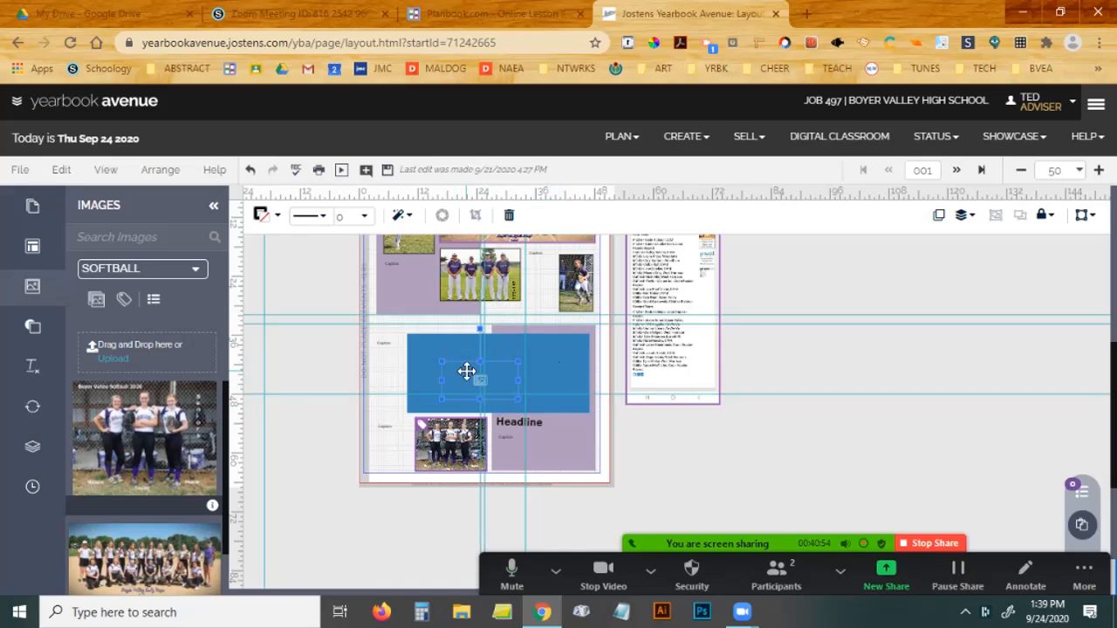
{"action": "key", "text": "Delete"}
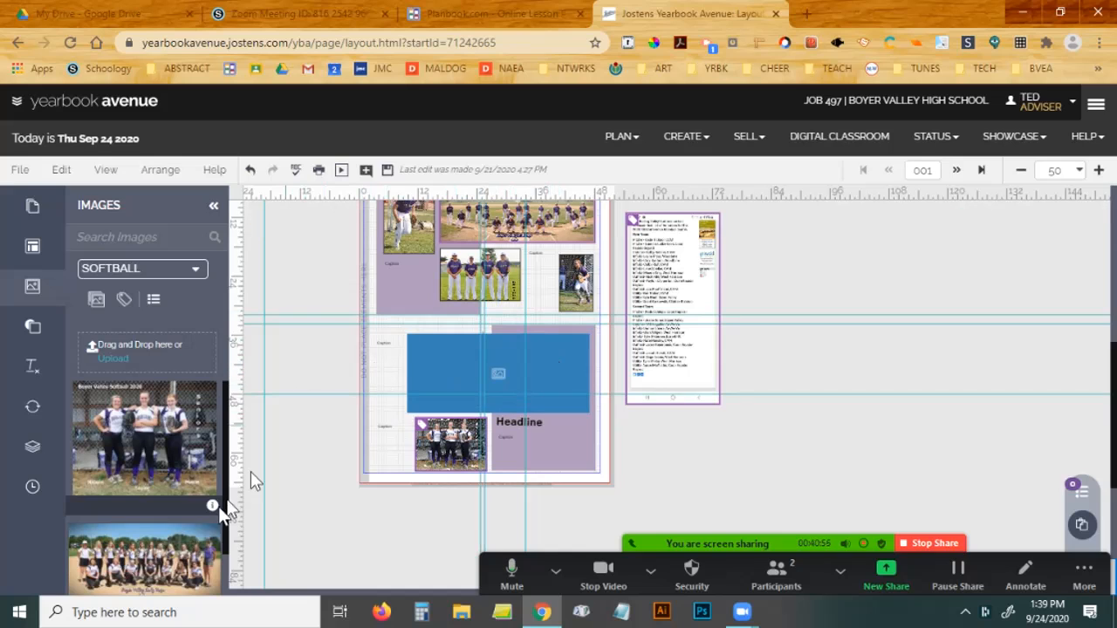
Replace the large empty frame with the softball team photo, enlarged to fill the area and left-aligned with the three-player photo below.
{"action": "left_click_drag", "start_coordinate": [129, 562], "coordinate": [488, 375]}
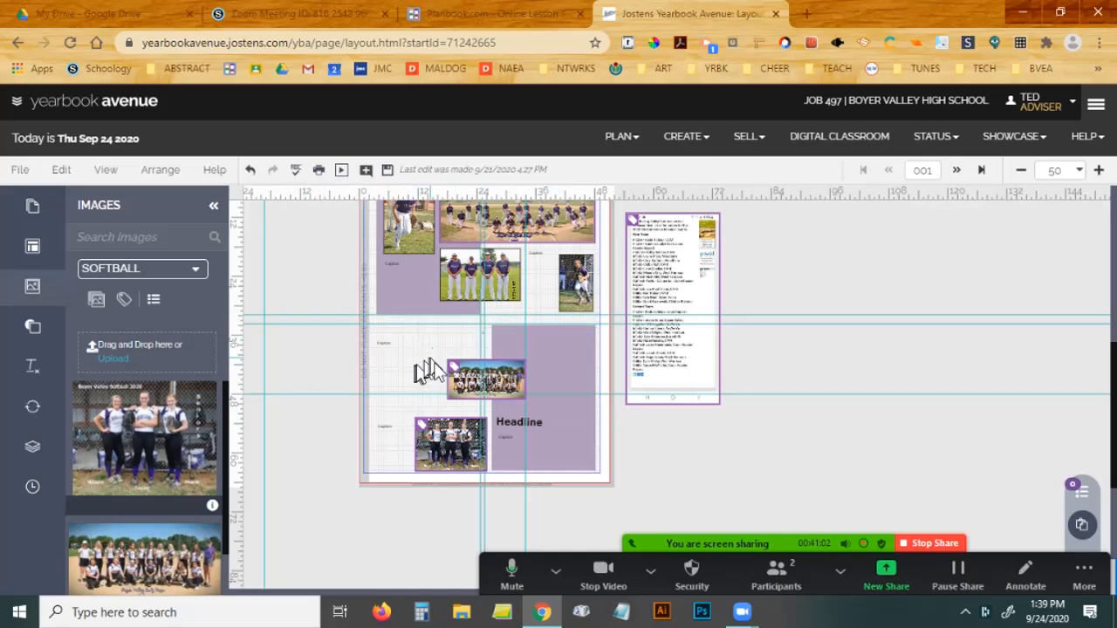
{"action": "left_click_drag", "start_coordinate": [471, 378], "coordinate": [594, 350]}
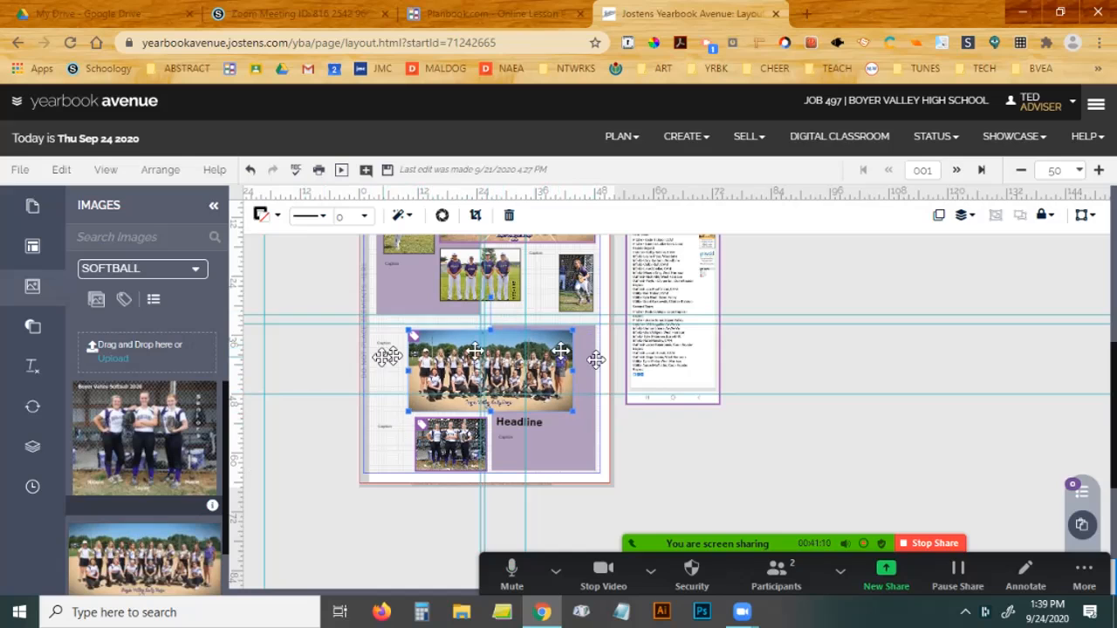
{"action": "left_click_drag", "start_coordinate": [434, 365], "coordinate": [447, 365]}
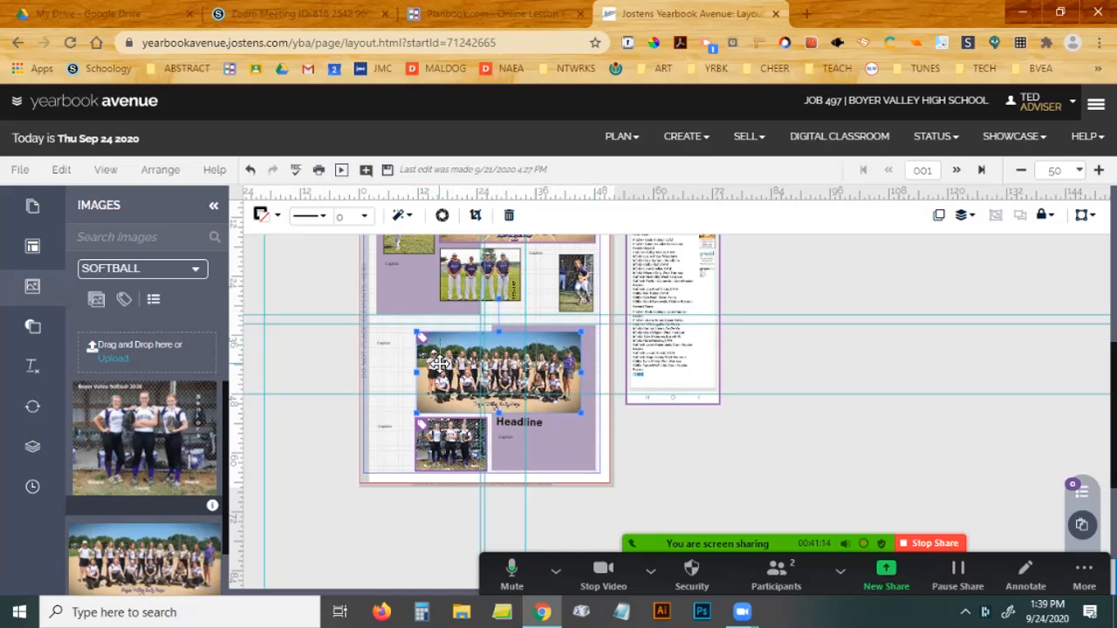
Give both softball photos a 0.5 pt border.
{"action": "left_click", "coordinate": [449, 449], "text": "shift"}
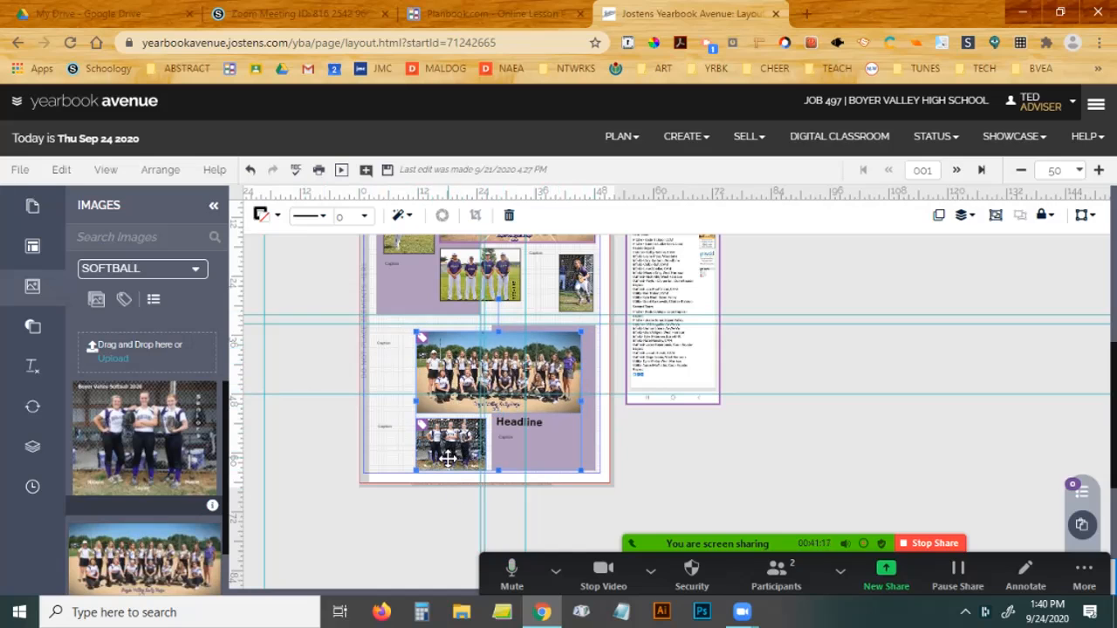
{"action": "left_click", "coordinate": [365, 218]}
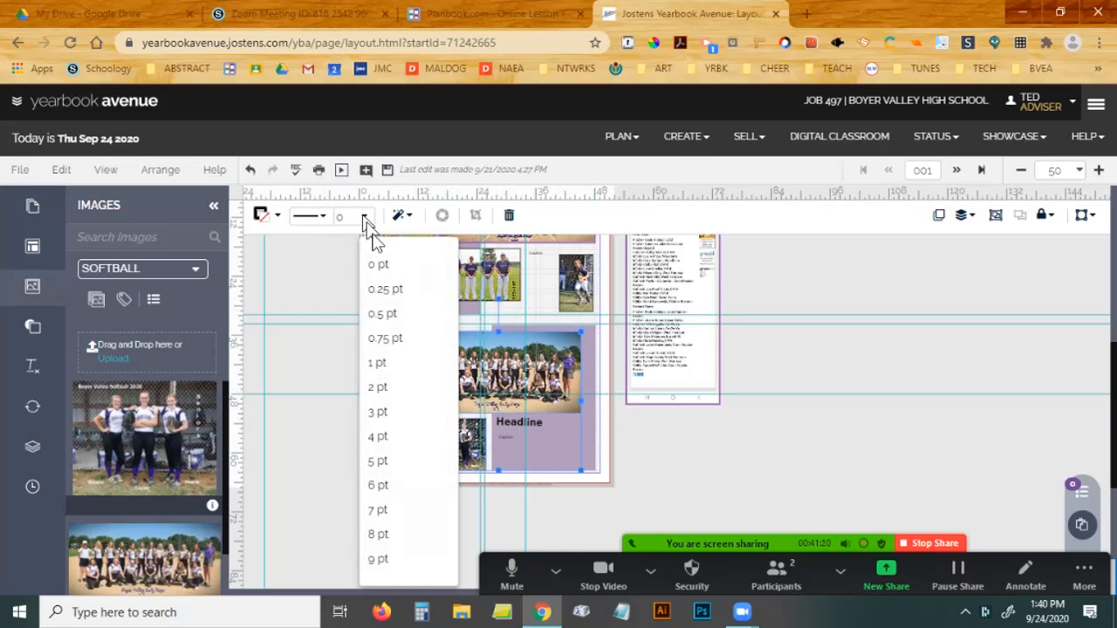
{"action": "left_click", "coordinate": [375, 460]}
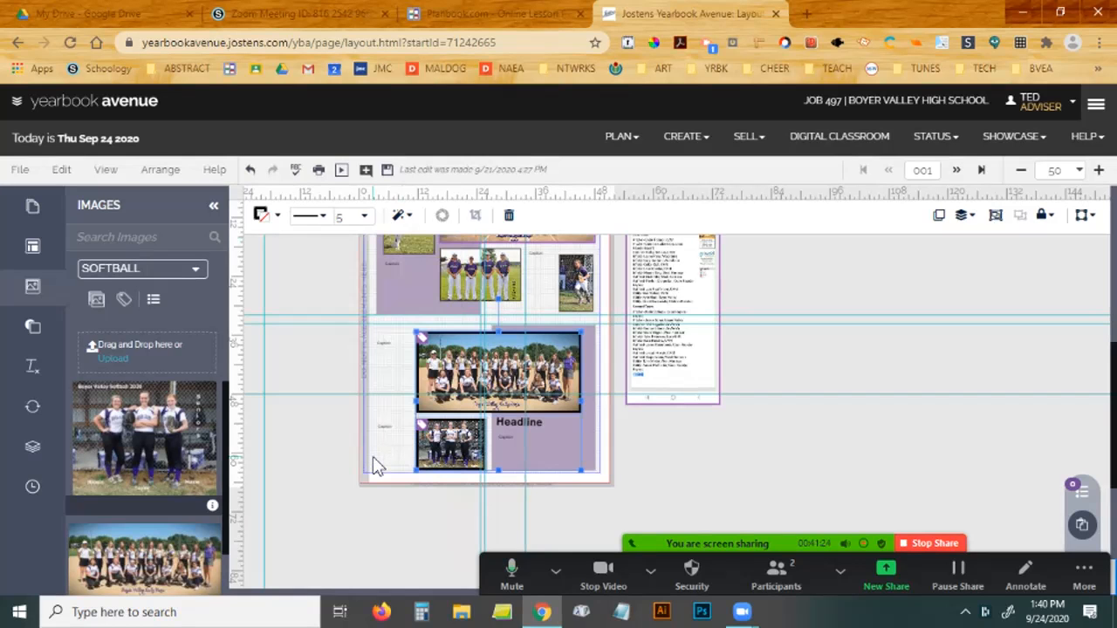
{"action": "left_click", "coordinate": [367, 217]}
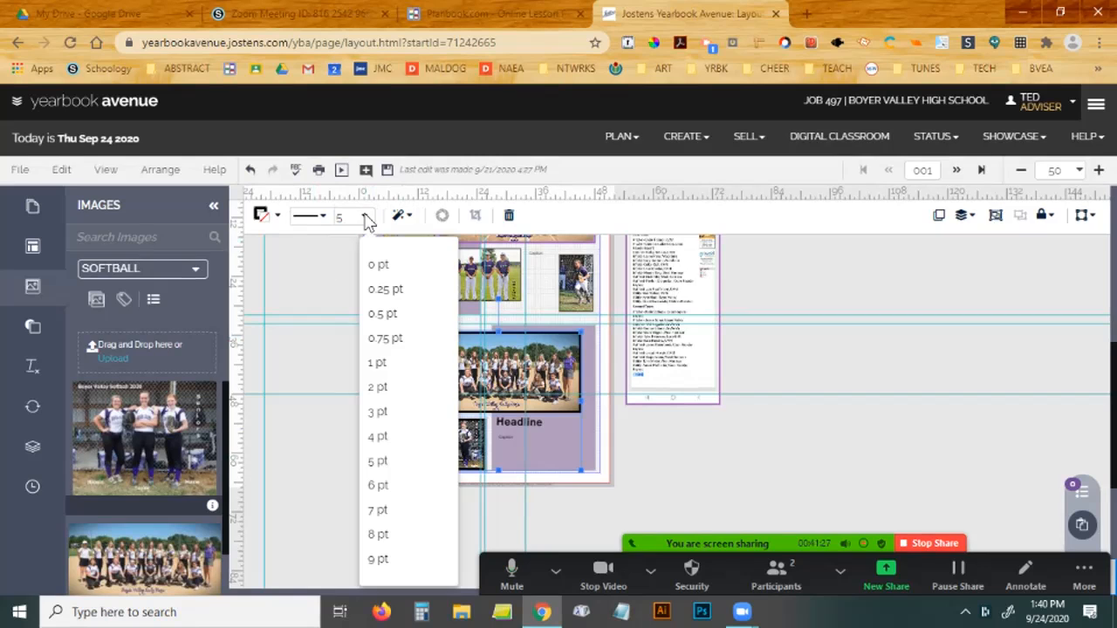
{"action": "left_click", "coordinate": [382, 314]}
{"action": "left_click", "coordinate": [307, 351]}
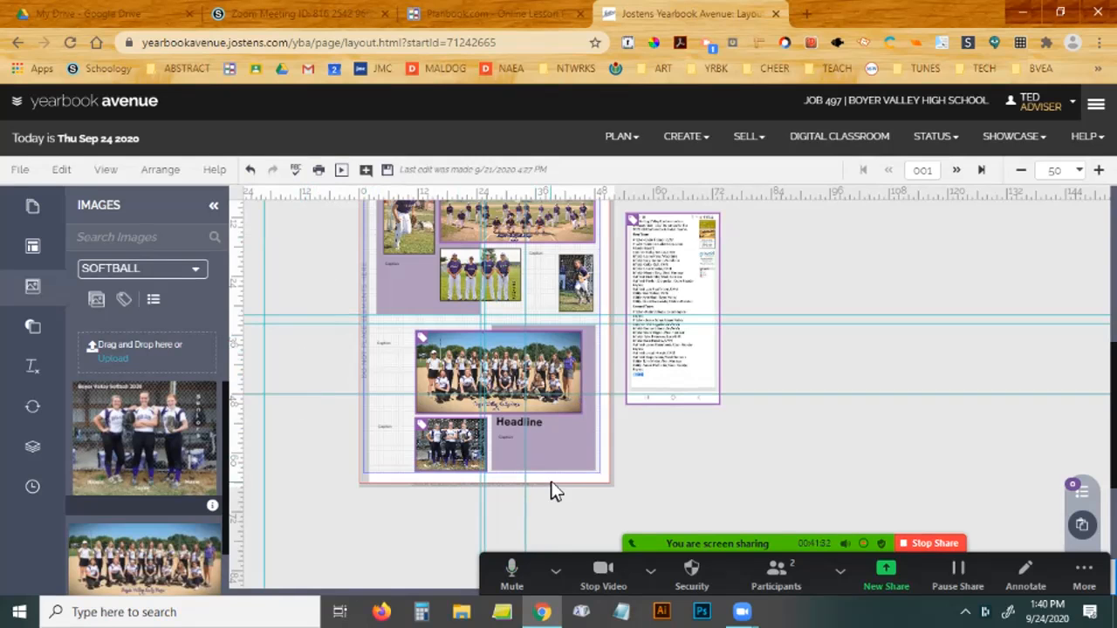
Change the headline in the lower purple block to "Softball" and nudge it down slightly.
{"action": "left_click", "coordinate": [511, 427]}
{"action": "double_click", "coordinate": [511, 425]}
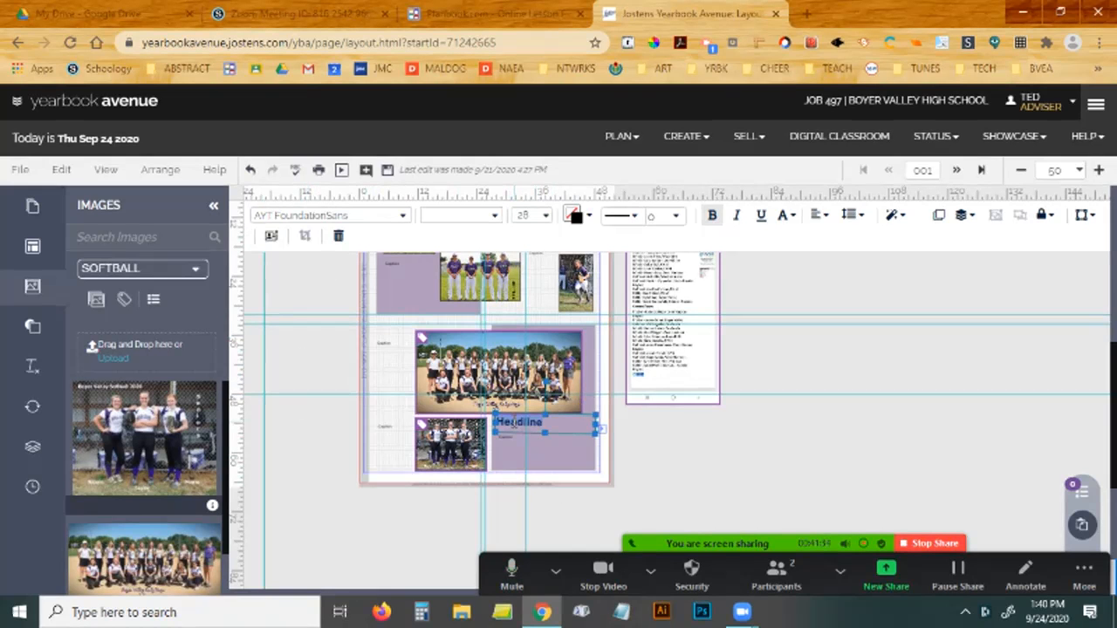
{"action": "type", "text": "Sc"}
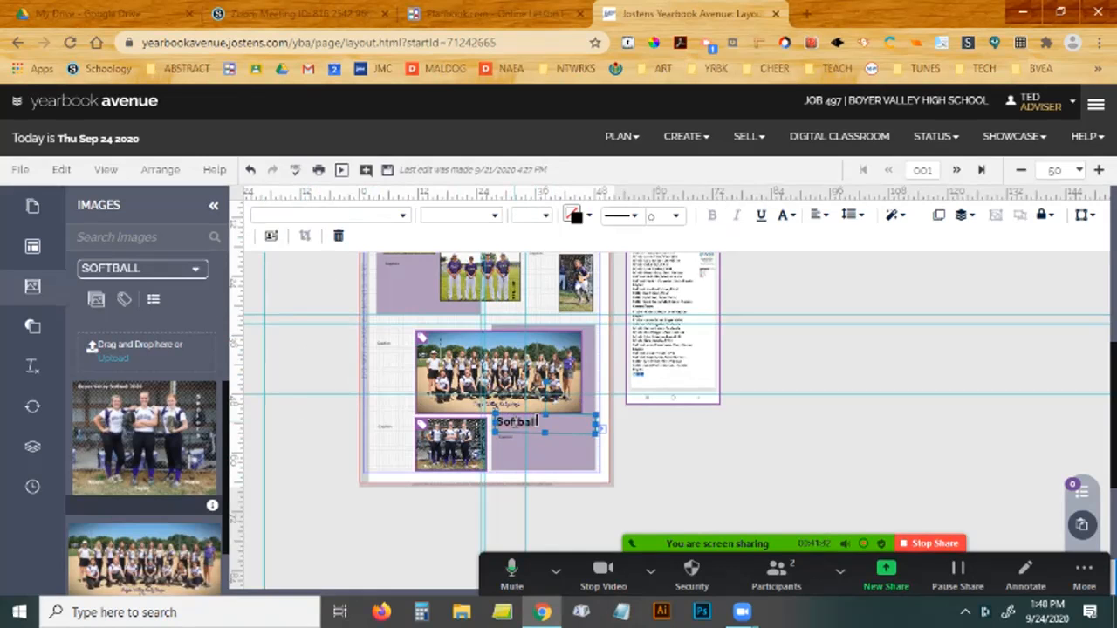
{"action": "left_click", "coordinate": [678, 459]}
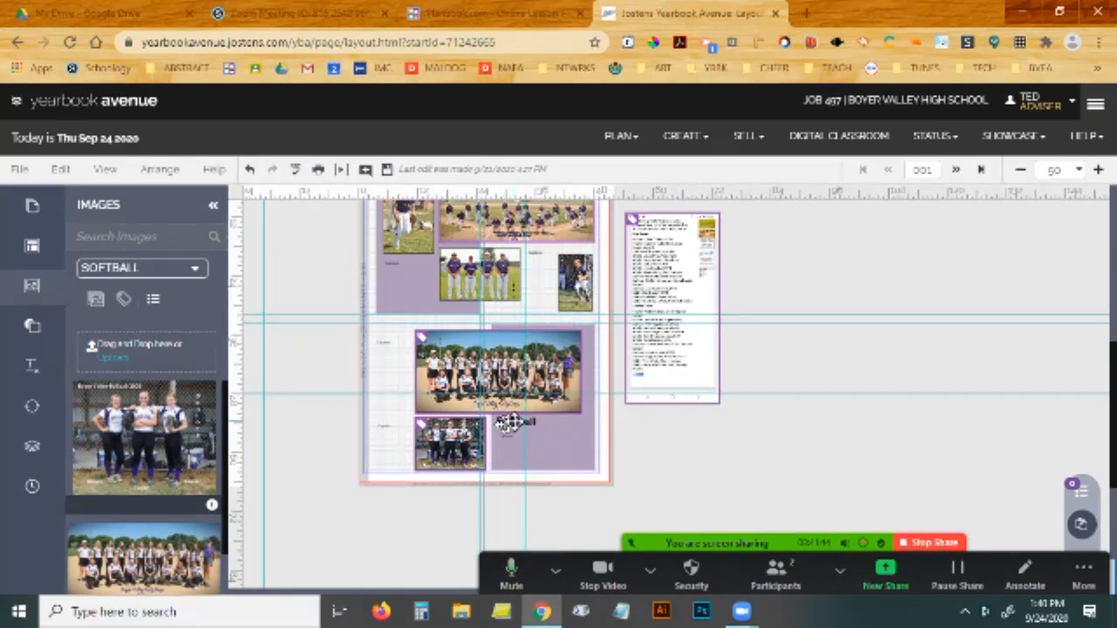
{"action": "left_click", "coordinate": [514, 428]}
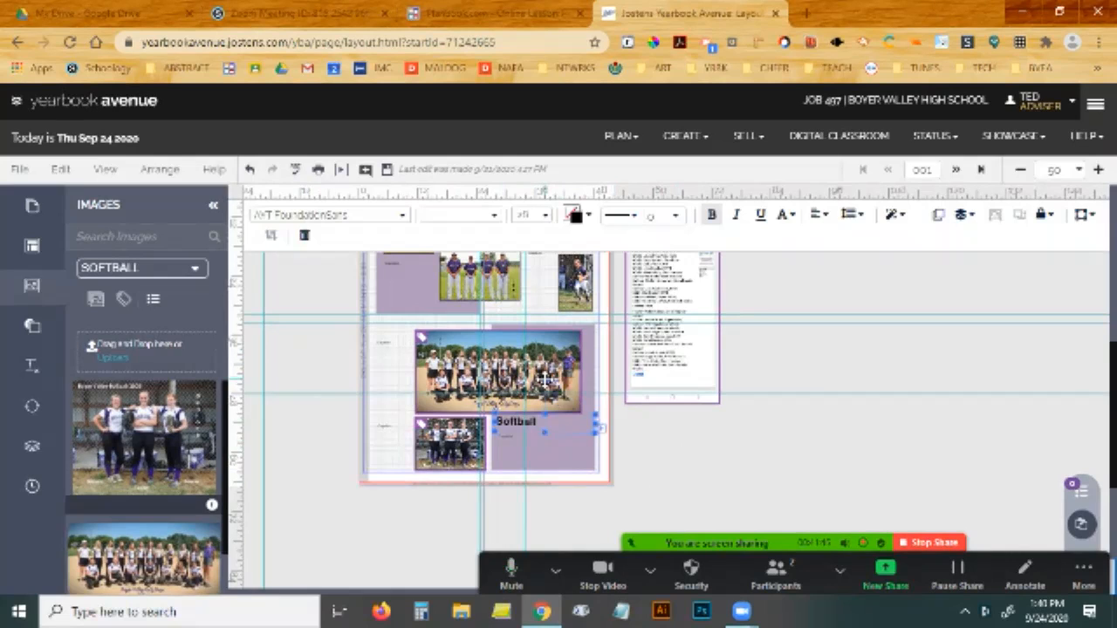
{"action": "key", "text": "Down"}
{"action": "key", "text": "Down"}
{"action": "left_click", "coordinate": [640, 451]}
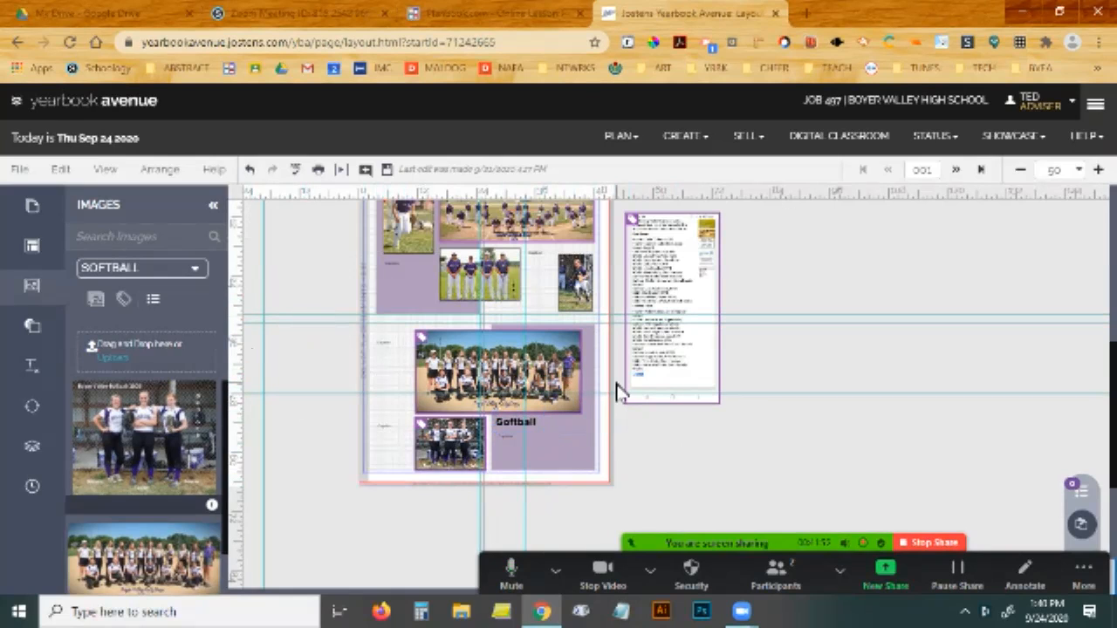
Save page 001 with its finished baseball and softball sections.
{"action": "scroll", "coordinate": [767, 451], "scroll_direction": "up", "scroll_amount": 1}
{"action": "scroll", "coordinate": [768, 451], "scroll_direction": "up", "scroll_amount": 1}
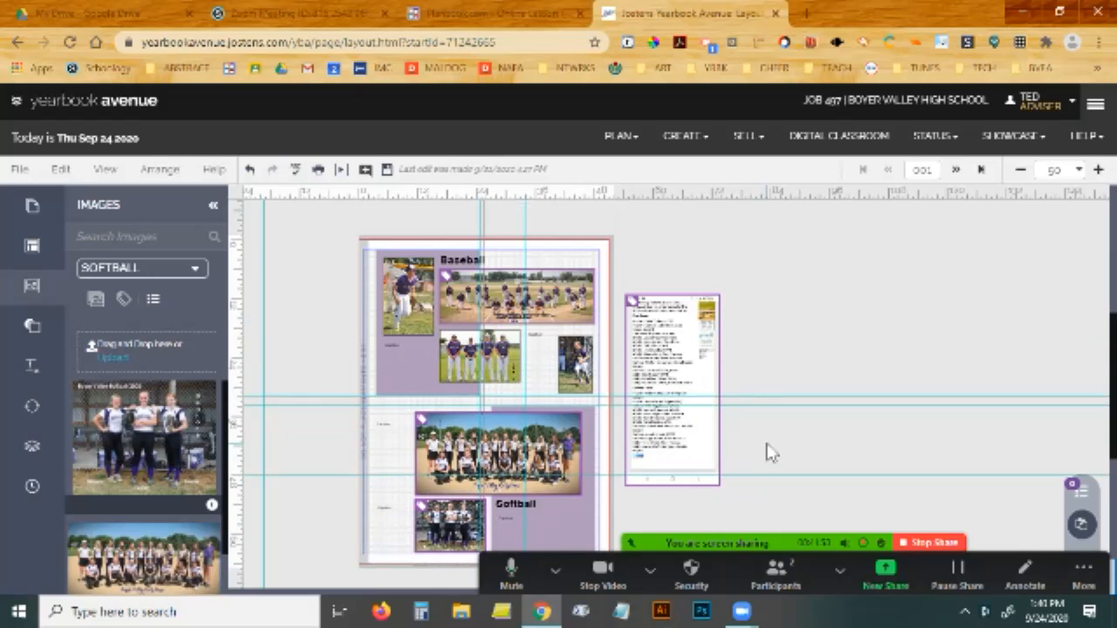
{"action": "scroll", "coordinate": [771, 452], "scroll_direction": "down", "scroll_amount": 1}
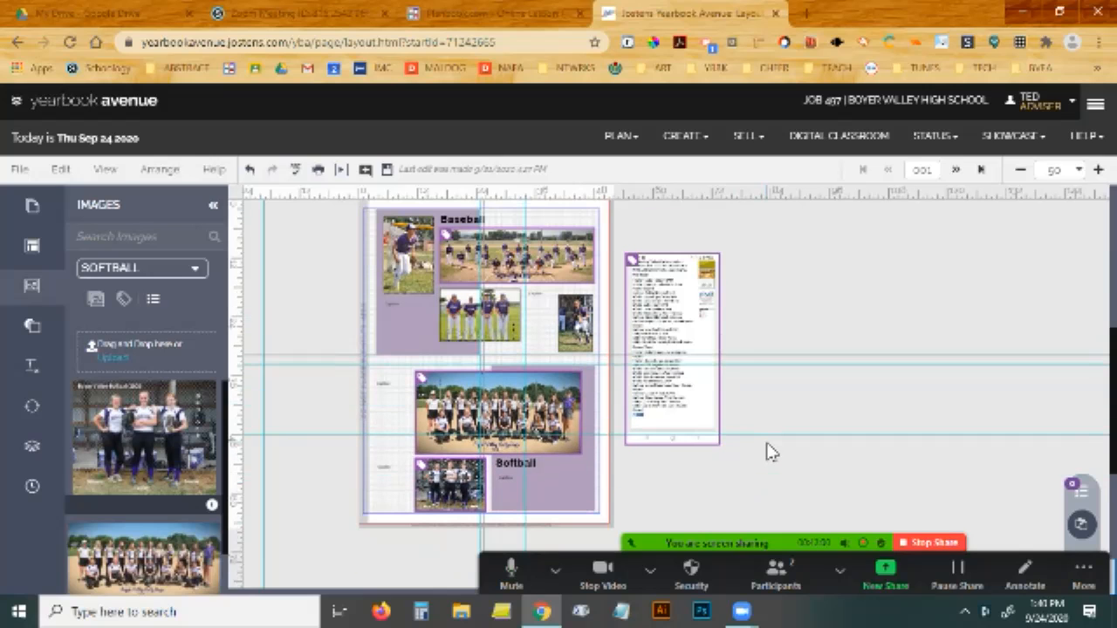
{"action": "scroll", "coordinate": [771, 452], "scroll_direction": "up", "scroll_amount": 1}
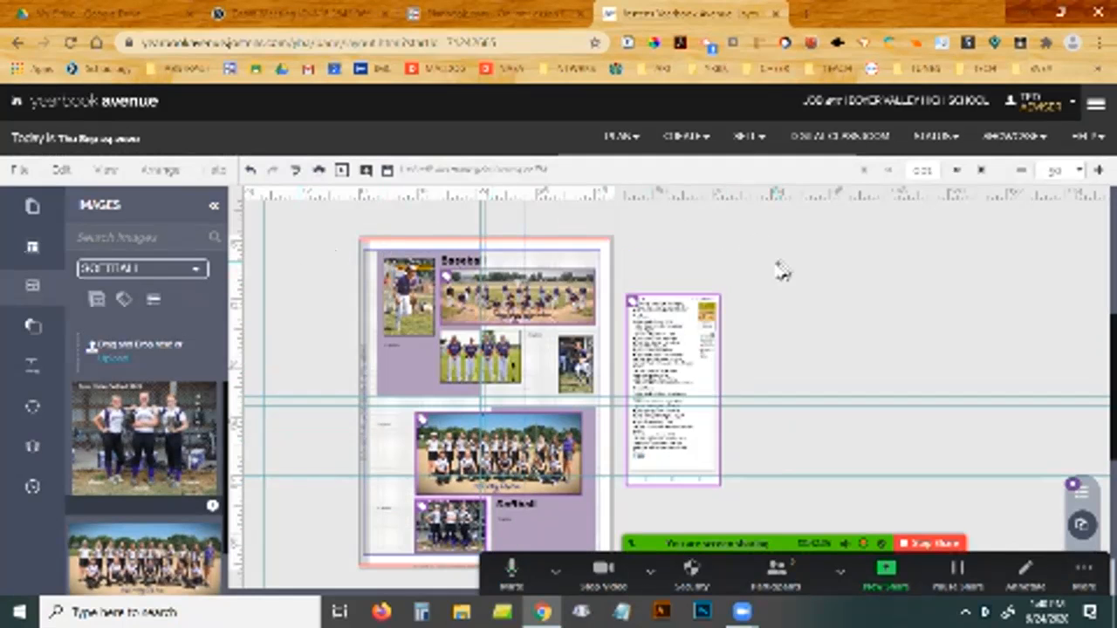
{"action": "left_click", "coordinate": [22, 172]}
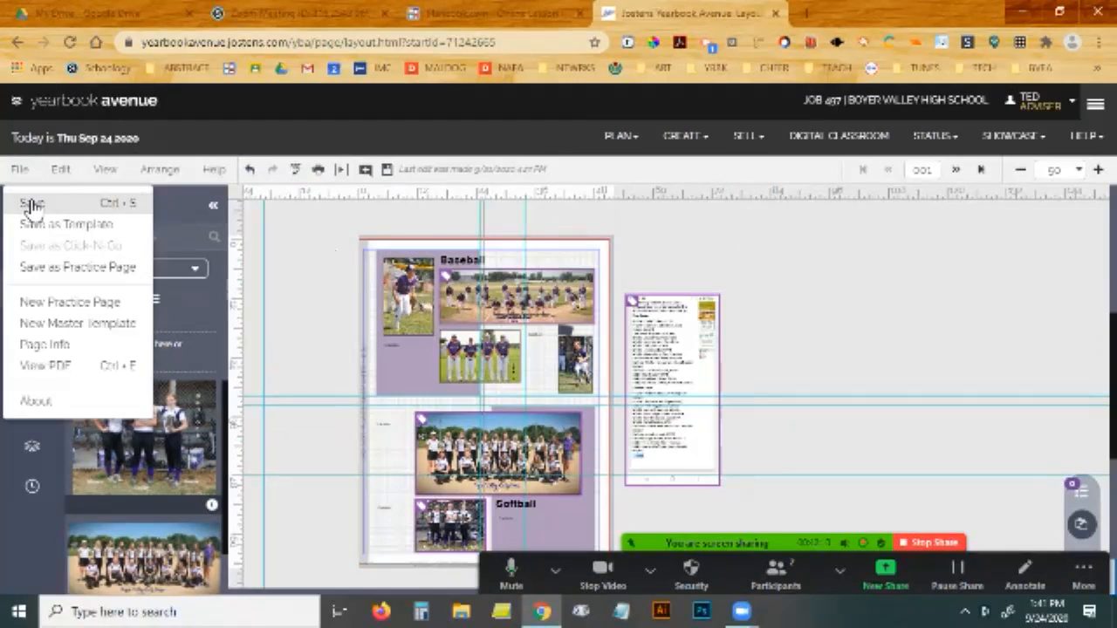
{"action": "left_click", "coordinate": [31, 204]}
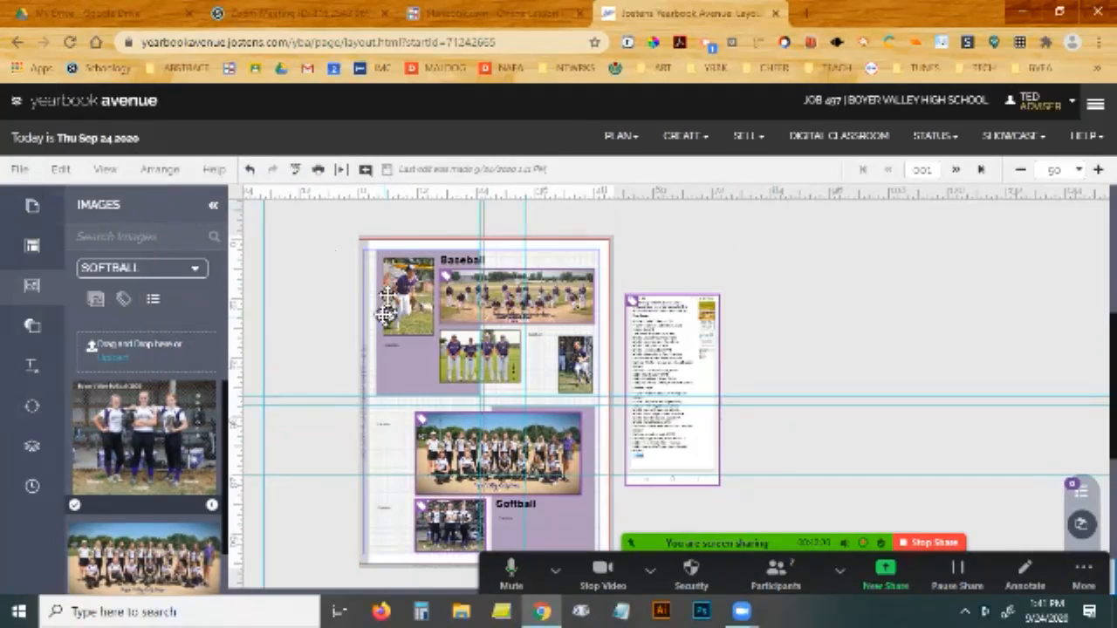
Run a spell check on the page with the upper caption box selected, and close the results.
{"action": "left_click", "coordinate": [393, 347]}
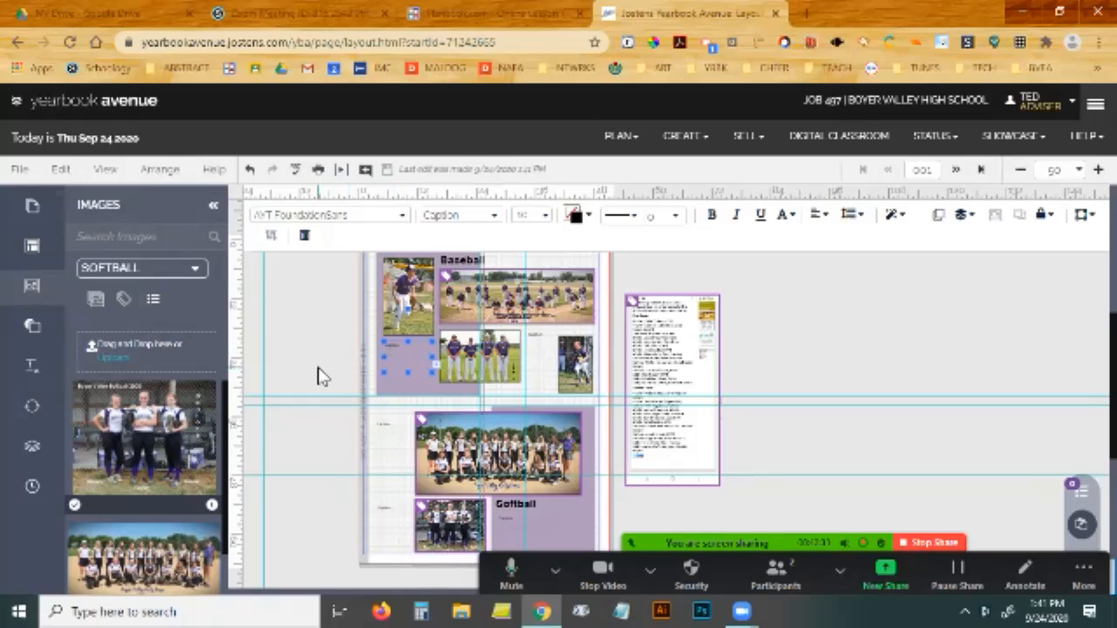
{"action": "left_click", "coordinate": [297, 173]}
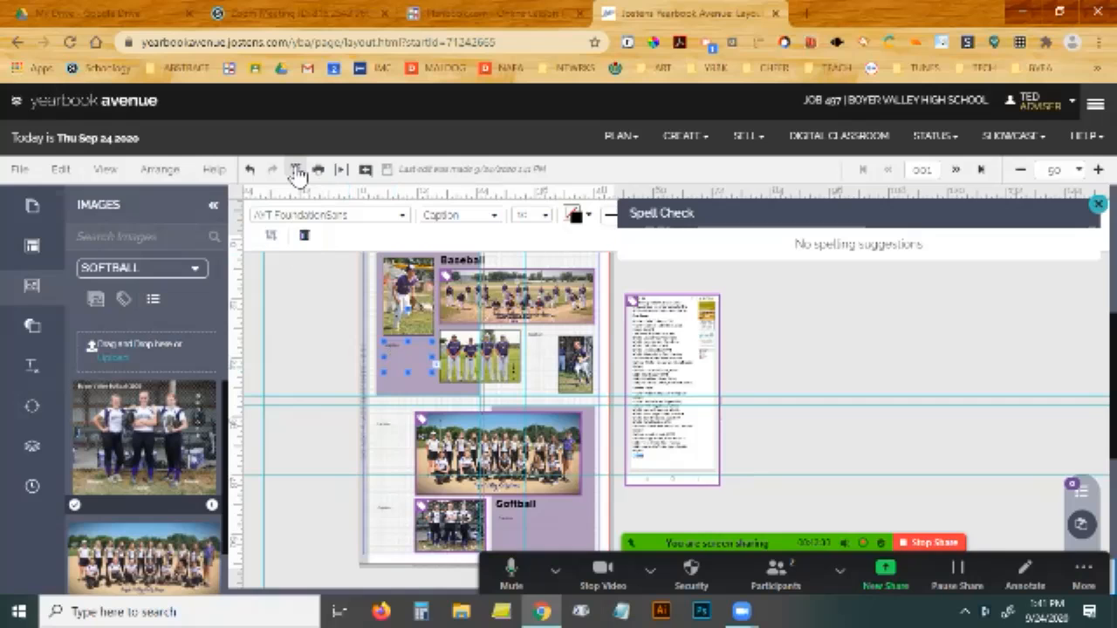
{"action": "left_click", "coordinate": [1098, 203]}
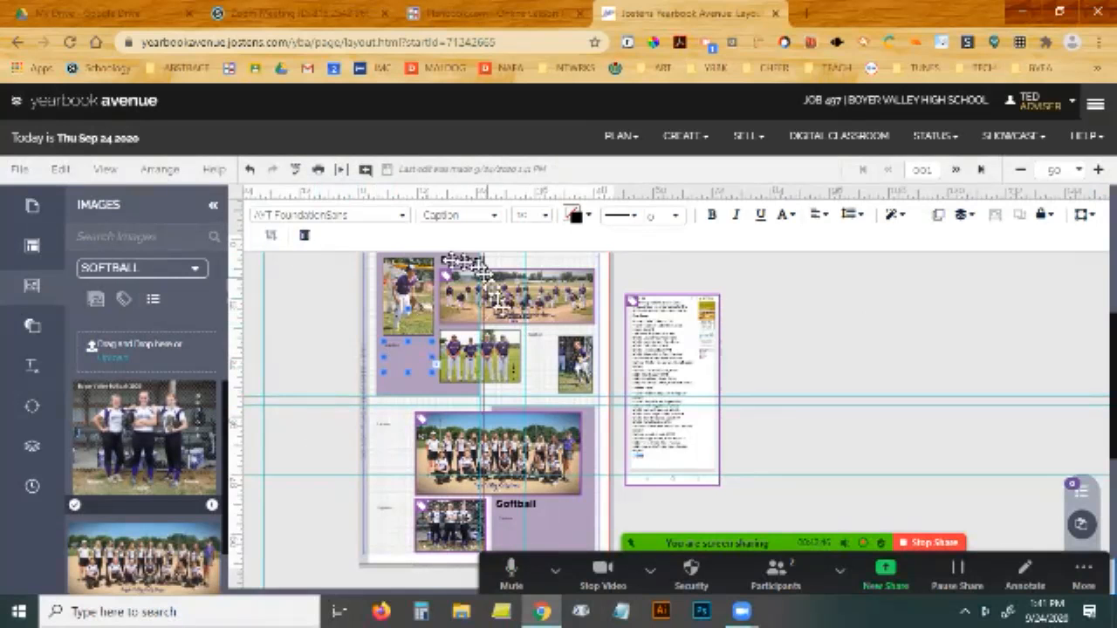
Try a rounded corner value of 11 on the four-player baseball photo, and undo it.
{"action": "left_click", "coordinate": [505, 357]}
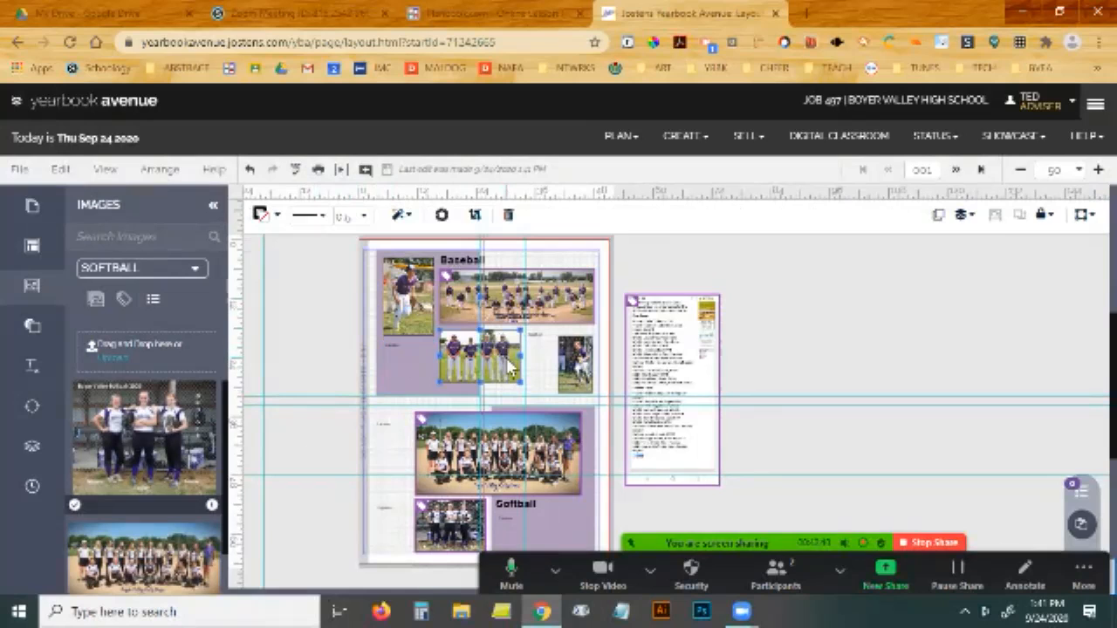
{"action": "left_click", "coordinate": [401, 215]}
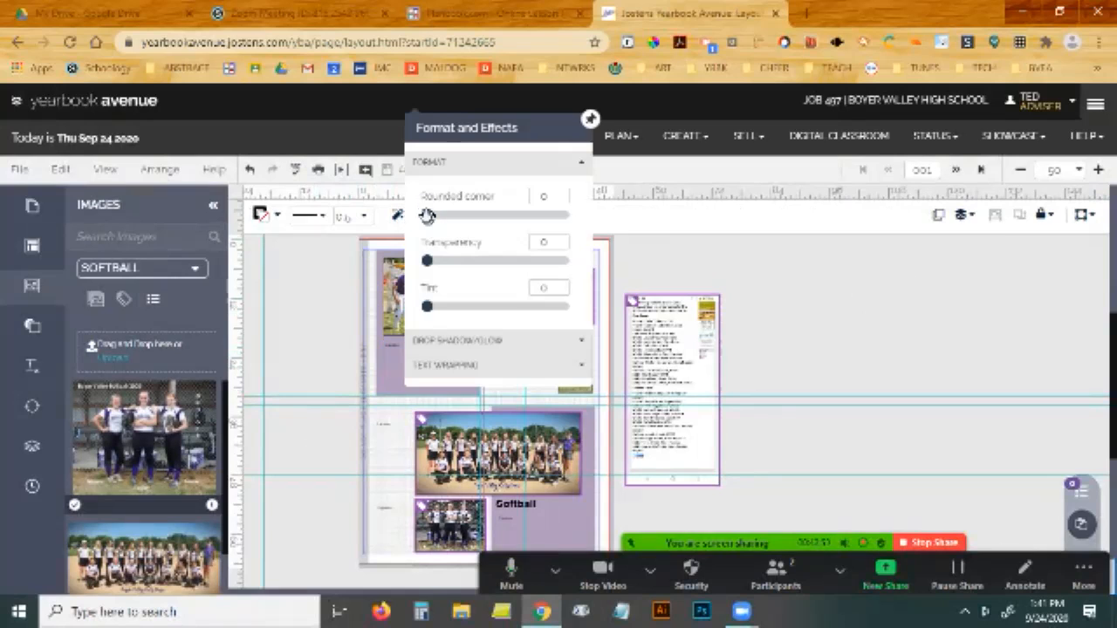
{"action": "left_click_drag", "start_coordinate": [426, 215], "coordinate": [467, 195]}
{"action": "mouse_move", "coordinate": [481, 129]}
{"action": "left_mouse_down"}
{"action": "mouse_move", "coordinate": [534, 137]}
{"action": "mouse_move", "coordinate": [491, 137]}
{"action": "left_mouse_up"}
{"action": "left_click", "coordinate": [562, 131]}
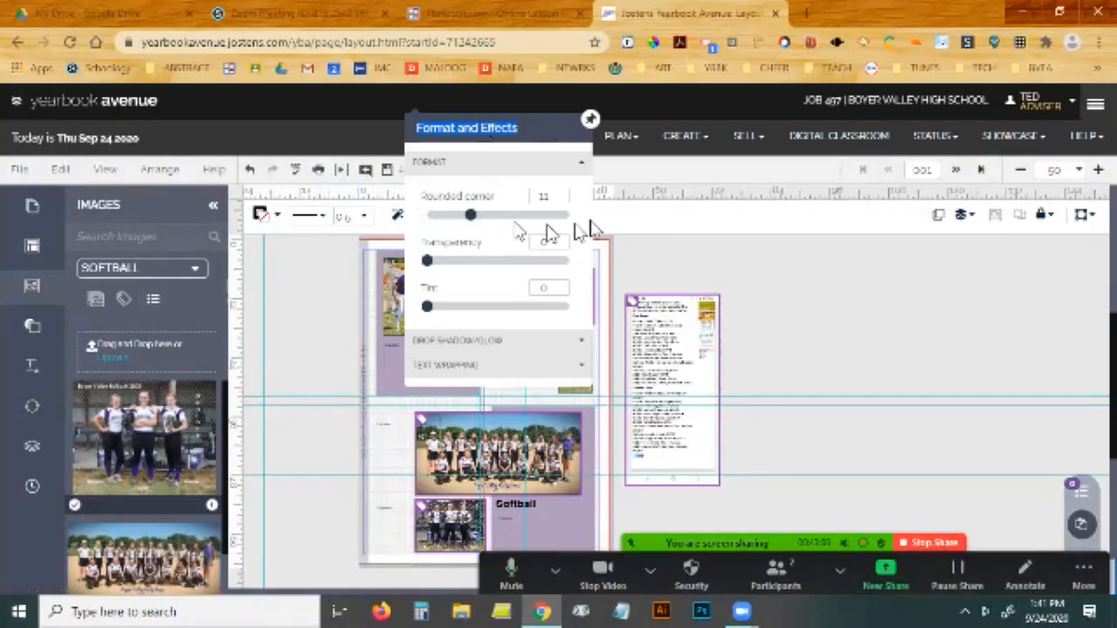
{"action": "left_click", "coordinate": [764, 272]}
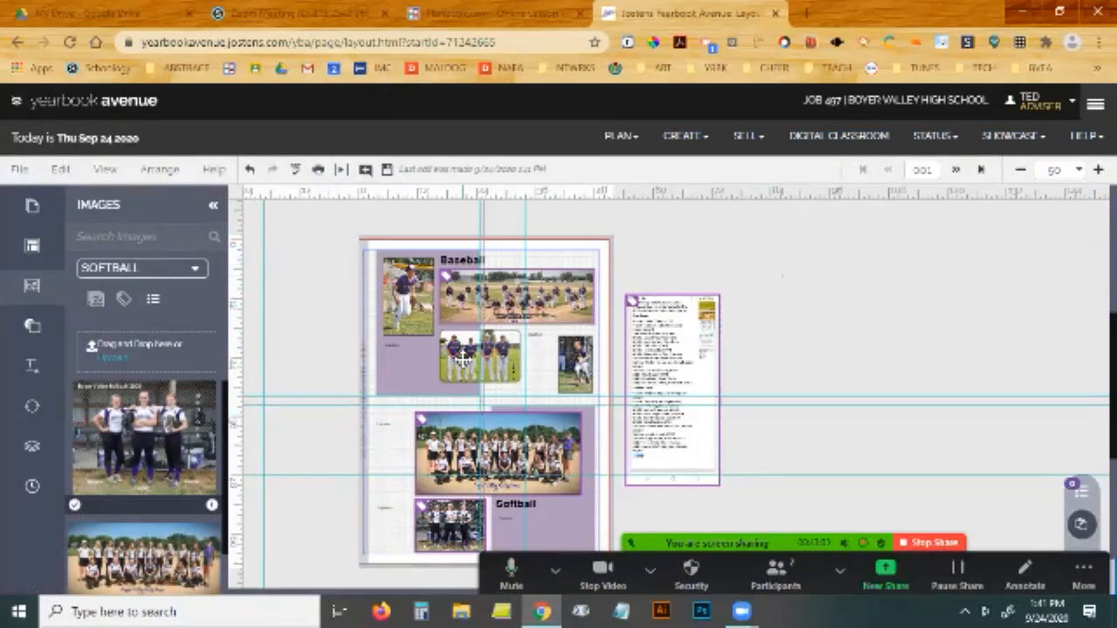
{"action": "left_click", "coordinate": [251, 175]}
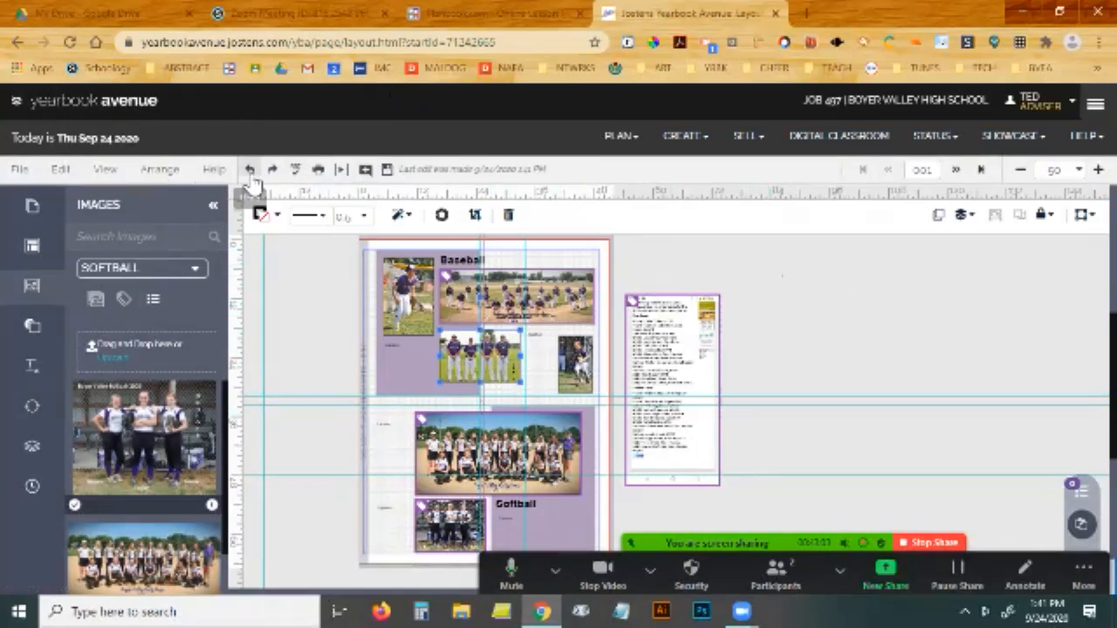
{"action": "left_click", "coordinate": [307, 354]}
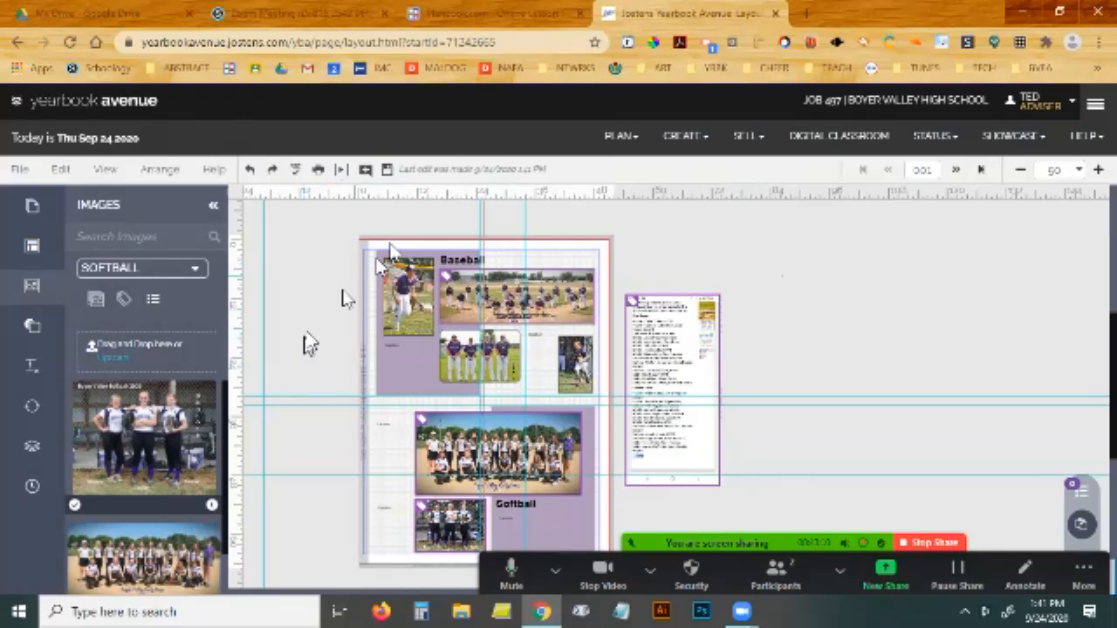
Keep the four-player baseball photo's rounded corner at 0 and give it a black drop shadow with a distance of 8.
{"action": "left_click", "coordinate": [453, 362]}
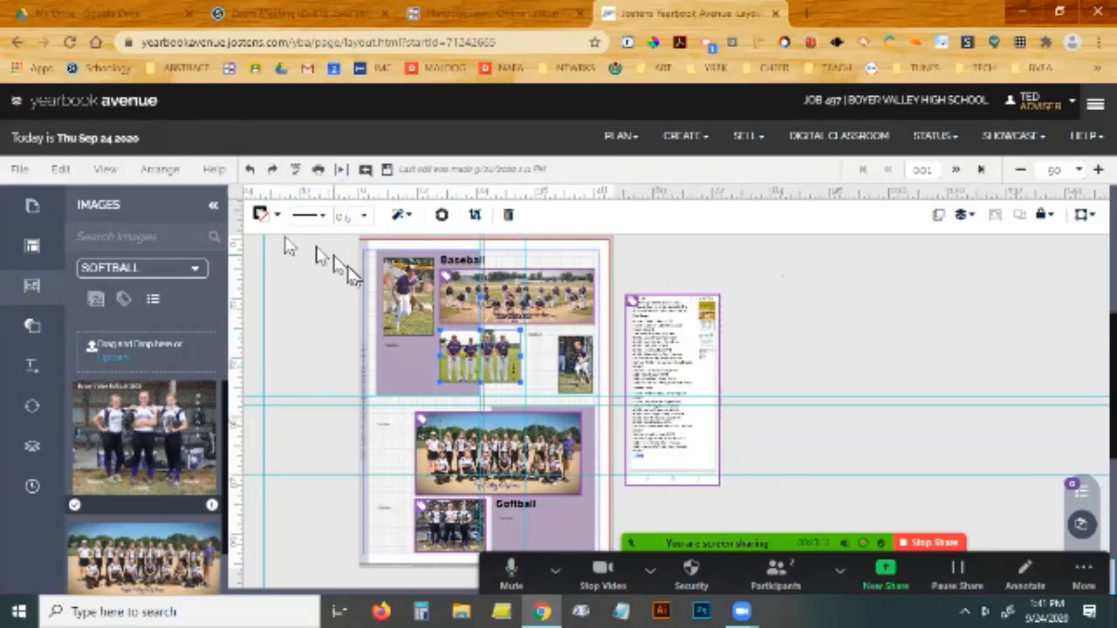
{"action": "left_click", "coordinate": [403, 219]}
{"action": "left_click_drag", "start_coordinate": [461, 218], "coordinate": [398, 219]}
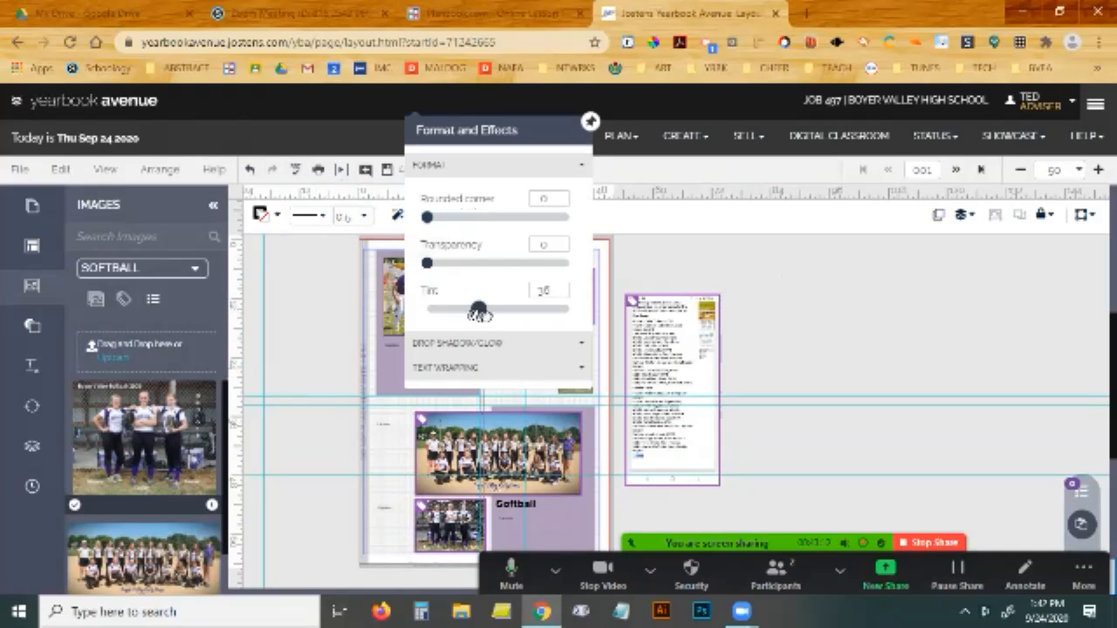
{"action": "left_click", "coordinate": [583, 349]}
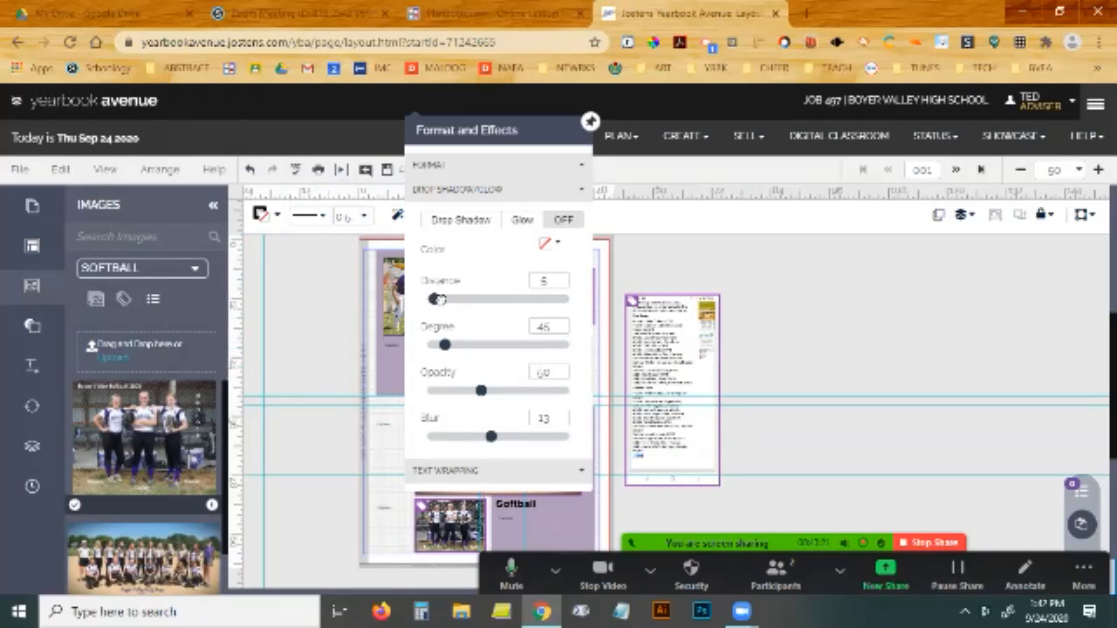
{"action": "left_click_drag", "start_coordinate": [442, 299], "coordinate": [454, 299]}
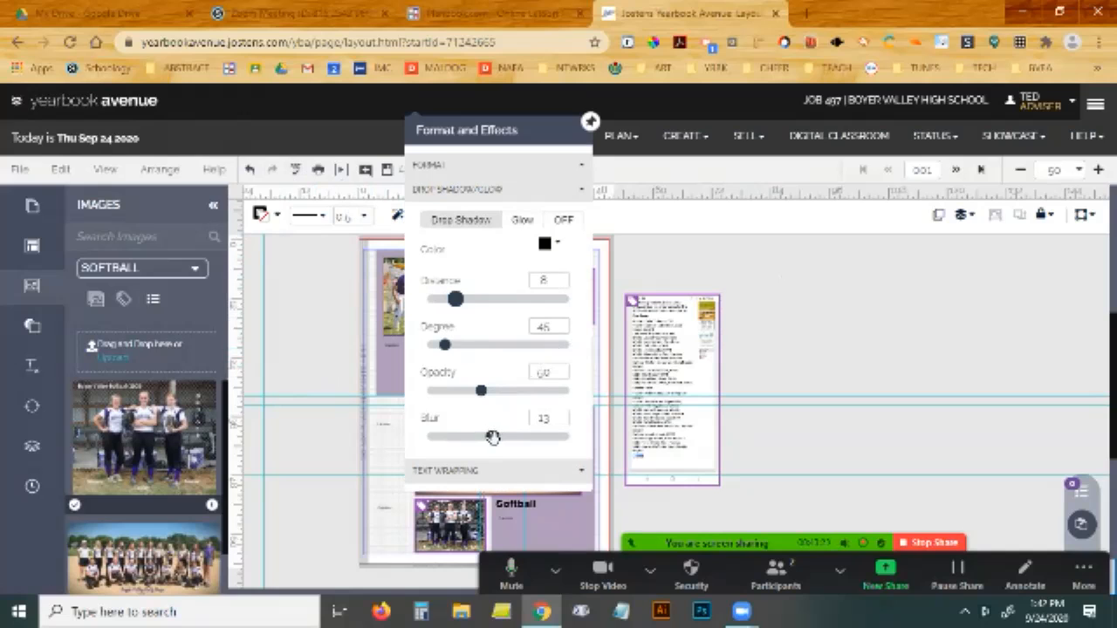
{"action": "left_click", "coordinate": [312, 296]}
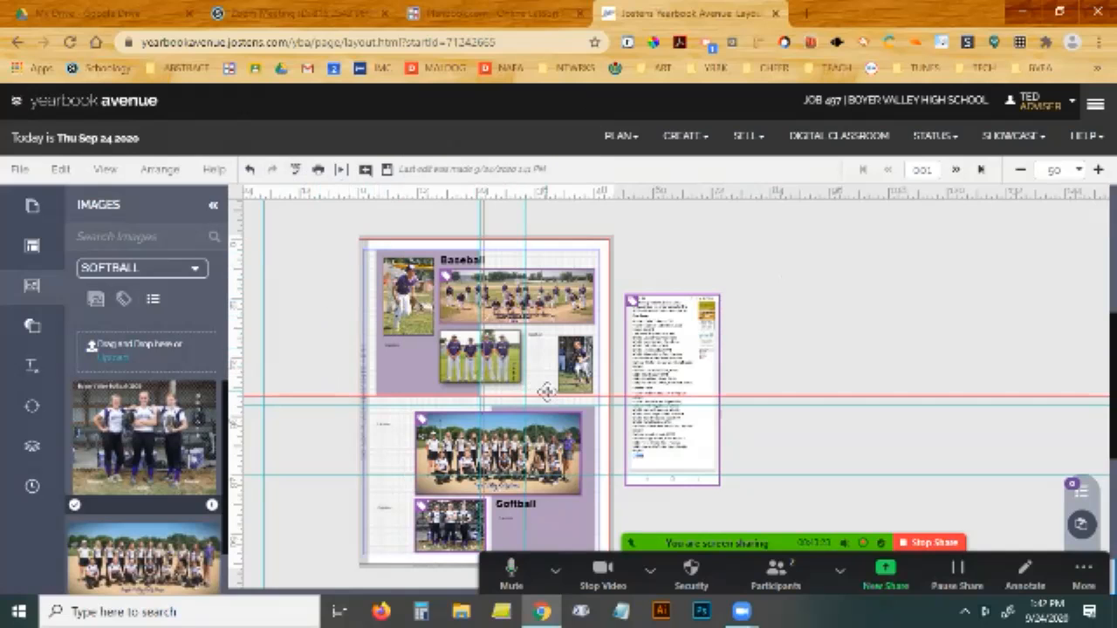
{"action": "left_click", "coordinate": [1098, 170]}
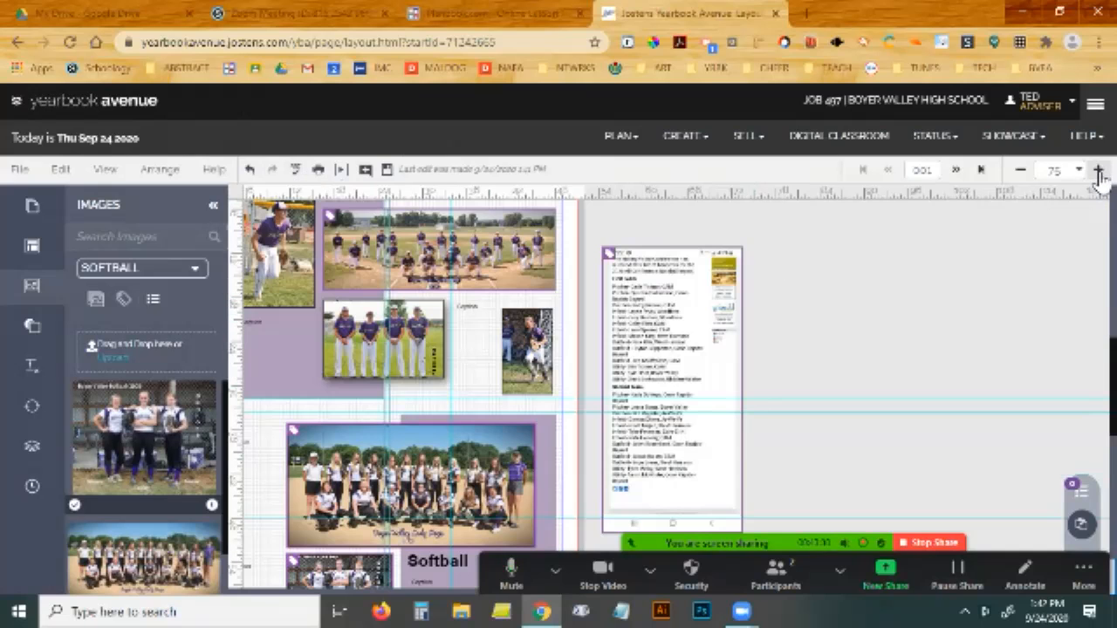
{"action": "left_click", "coordinate": [1098, 170]}
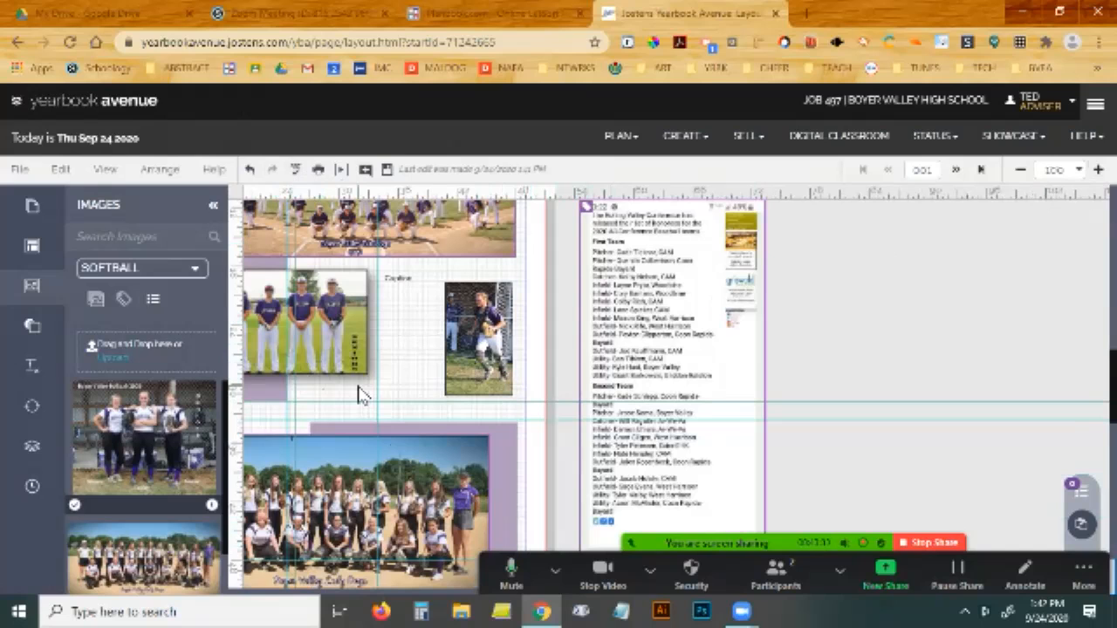
{"action": "left_click", "coordinate": [1021, 172]}
{"action": "left_click", "coordinate": [1021, 172]}
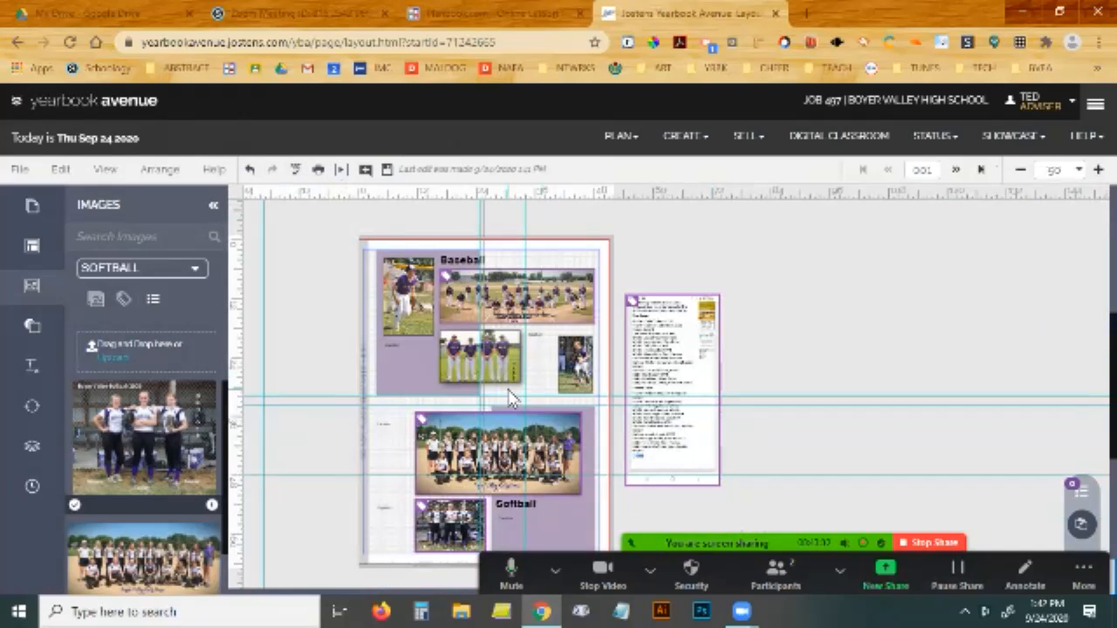
Undo the last effect change on the four-player baseball photo and save the page.
{"action": "left_click", "coordinate": [248, 172]}
{"action": "left_click", "coordinate": [880, 312]}
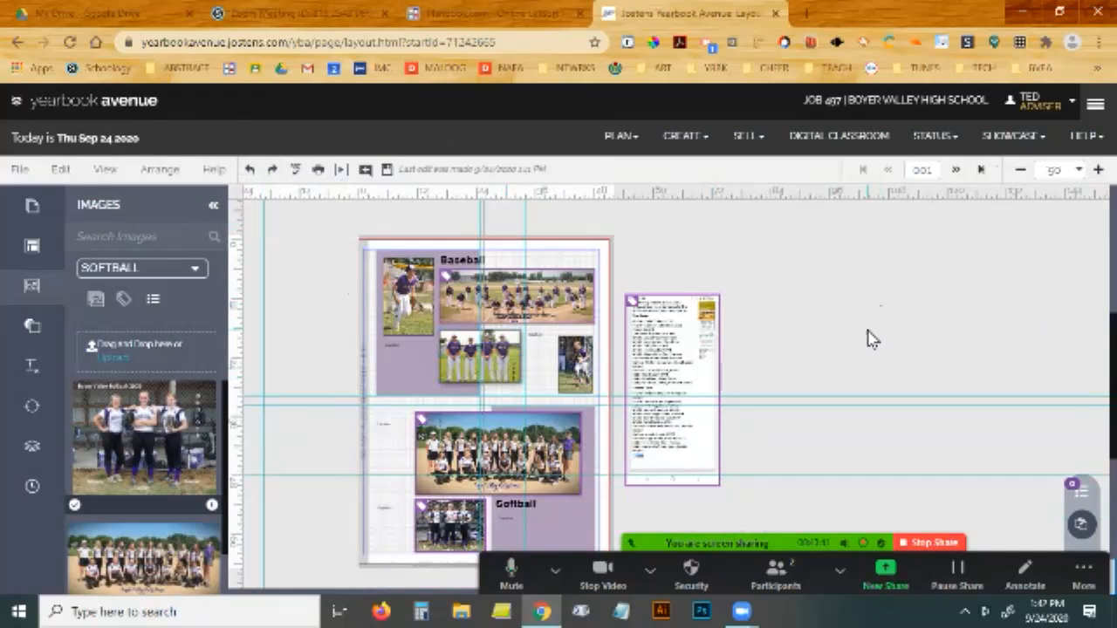
{"action": "left_click", "coordinate": [389, 170]}
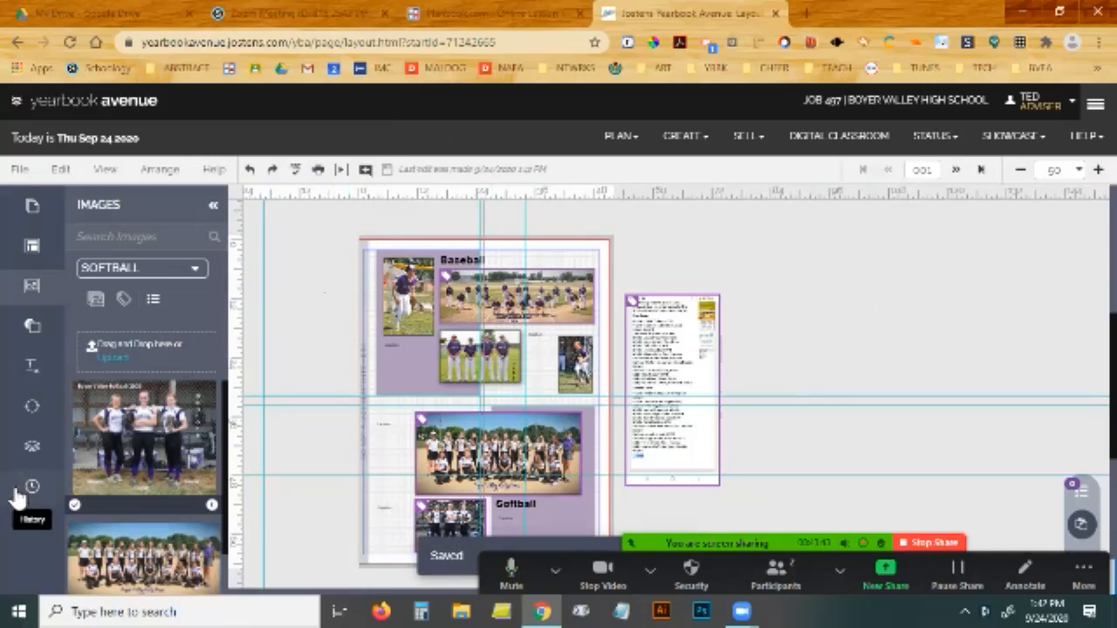
Open the version history of page 001 and review the entries for today and yesterday.
{"action": "scroll", "coordinate": [850, 301], "scroll_direction": "down", "scroll_amount": 1}
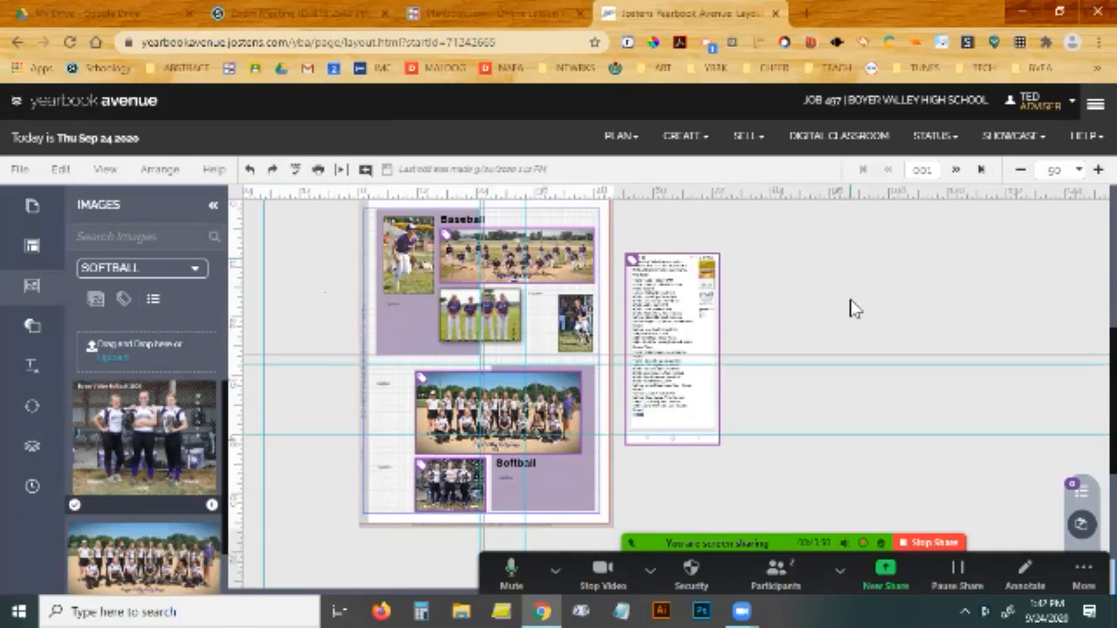
{"action": "scroll", "coordinate": [853, 312], "scroll_direction": "up", "scroll_amount": 1}
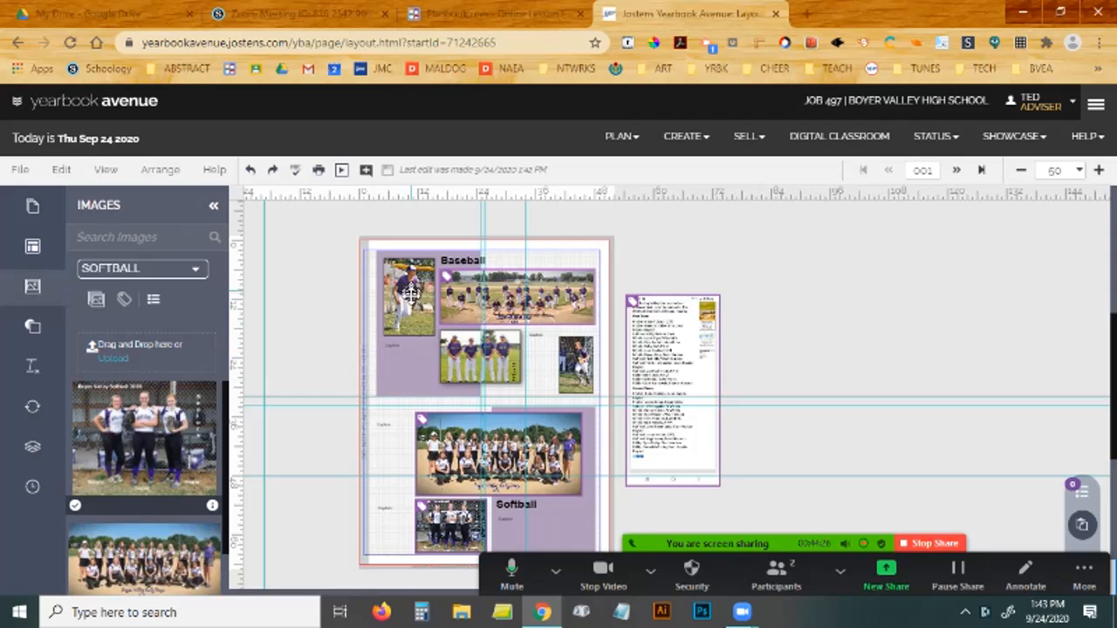
{"action": "left_click", "coordinate": [33, 490]}
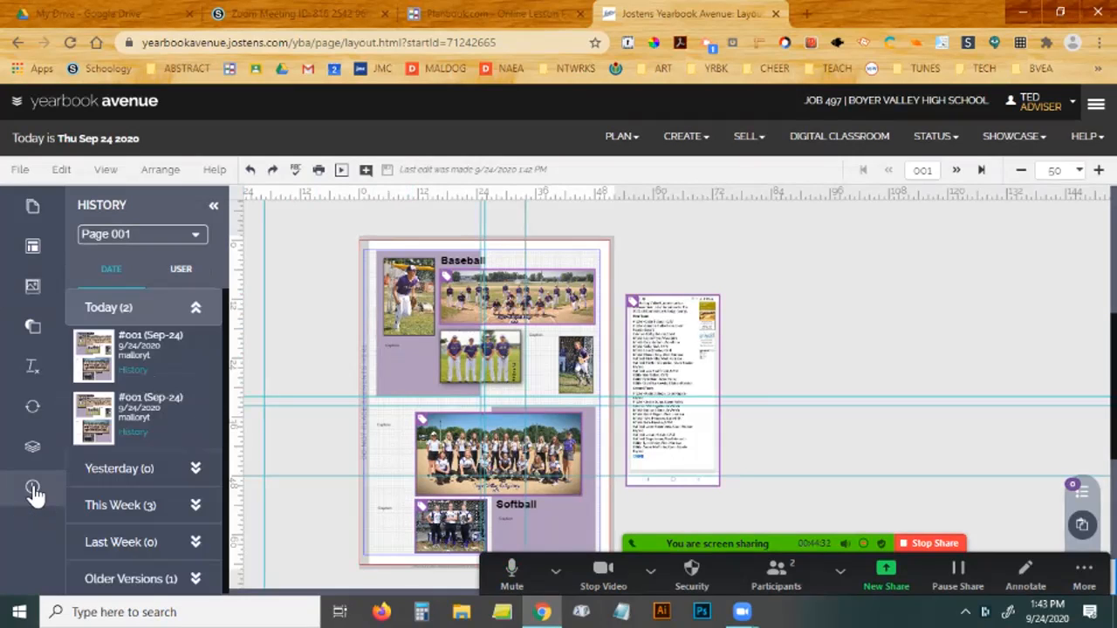
{"action": "left_click", "coordinate": [119, 471]}
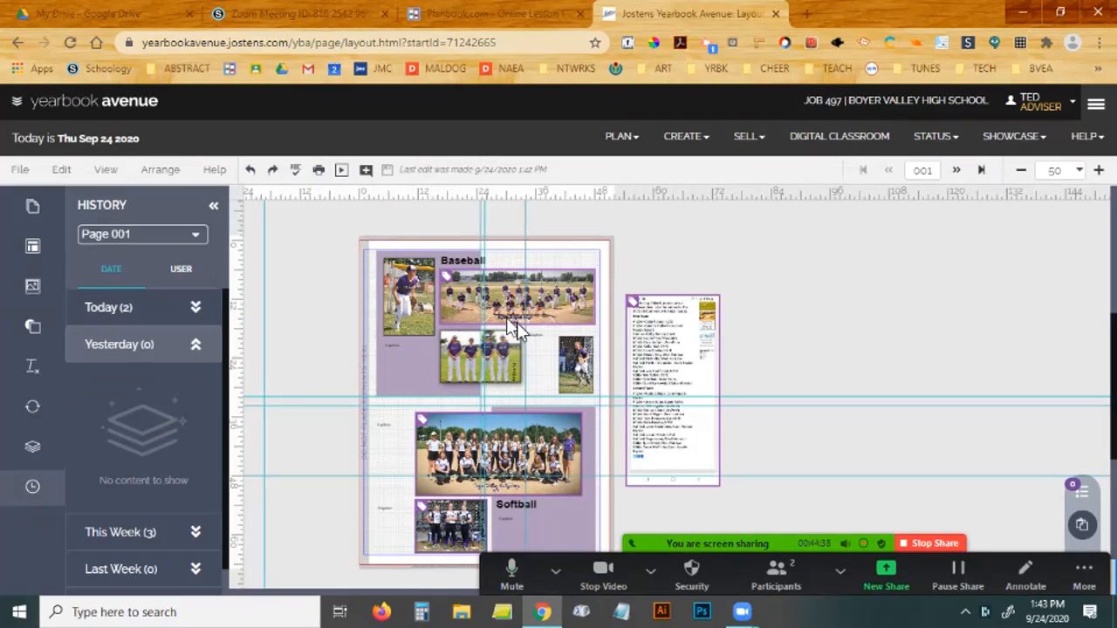
{"action": "left_click", "coordinate": [144, 348]}
{"action": "left_click", "coordinate": [199, 348]}
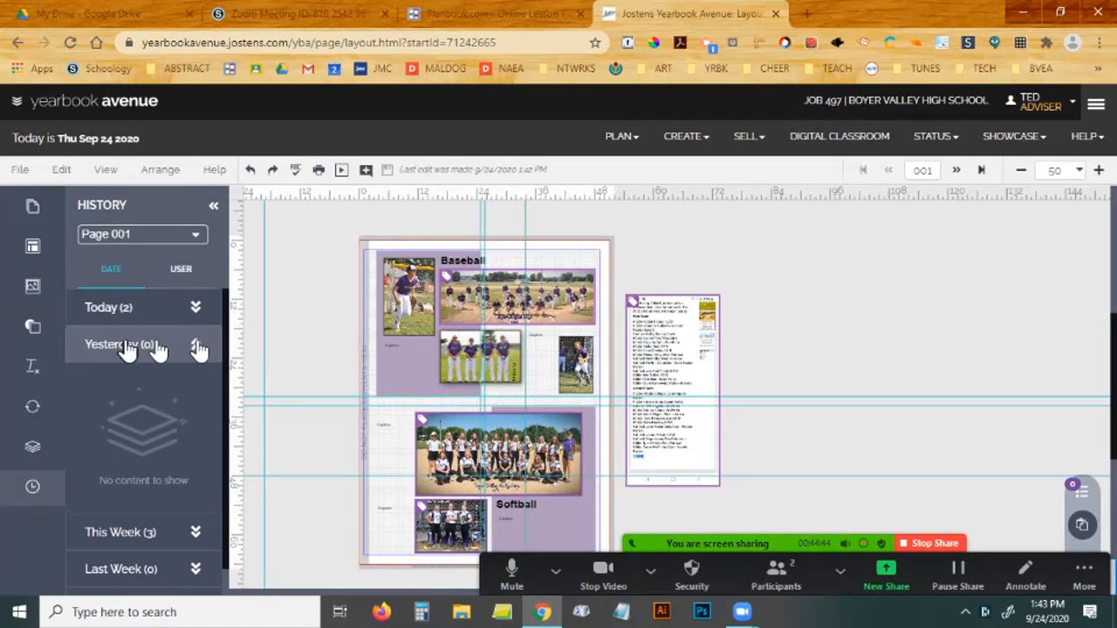
{"action": "left_click", "coordinate": [198, 310]}
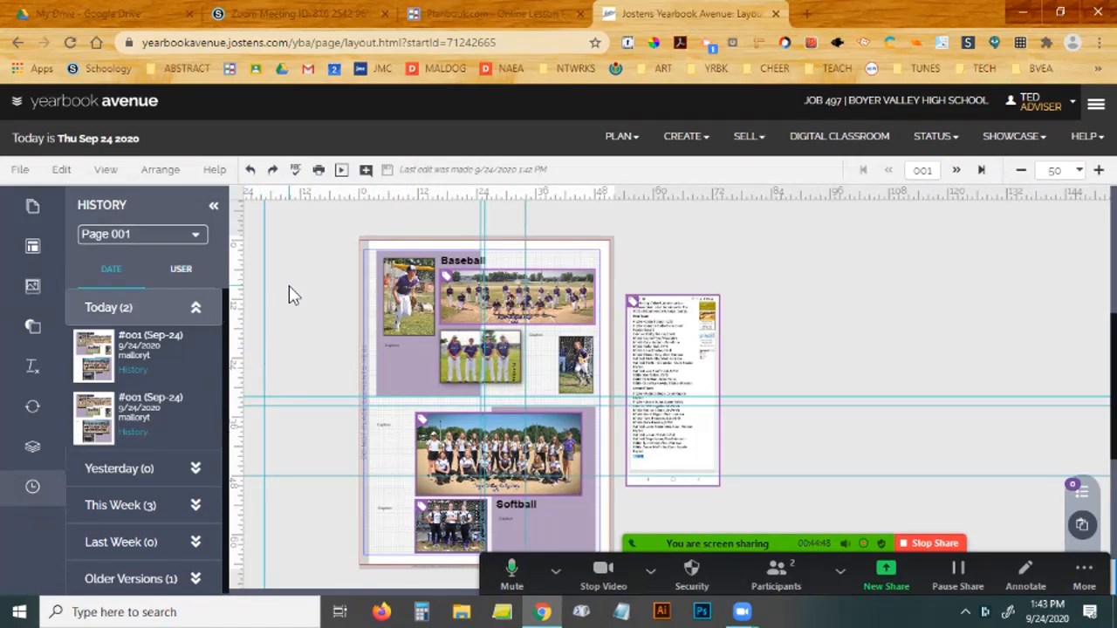
Place the pink rounded-square border with a circular opening from the Borders clip art over the softball team photo's left edge.
{"action": "left_click", "coordinate": [33, 325]}
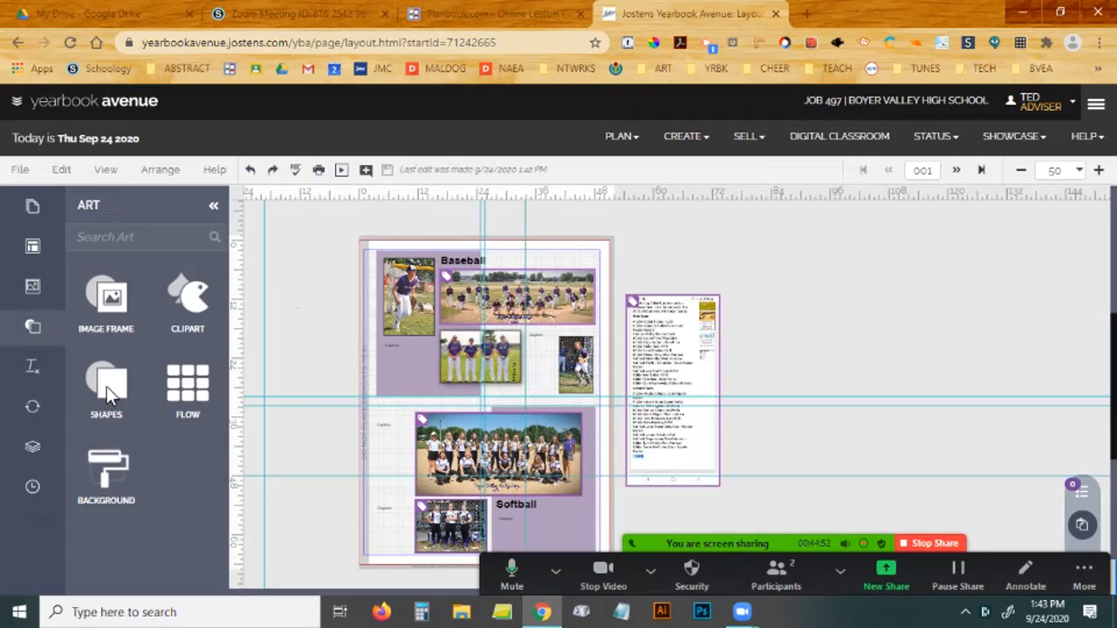
{"action": "left_click", "coordinate": [107, 386]}
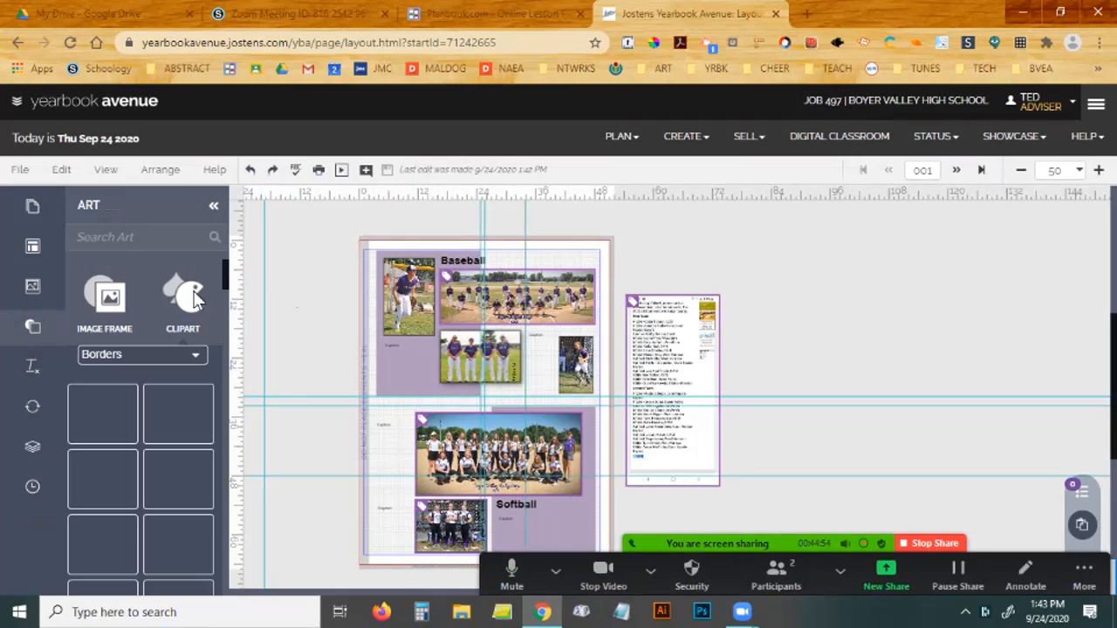
{"action": "scroll", "coordinate": [186, 445], "scroll_direction": "down", "scroll_amount": 5}
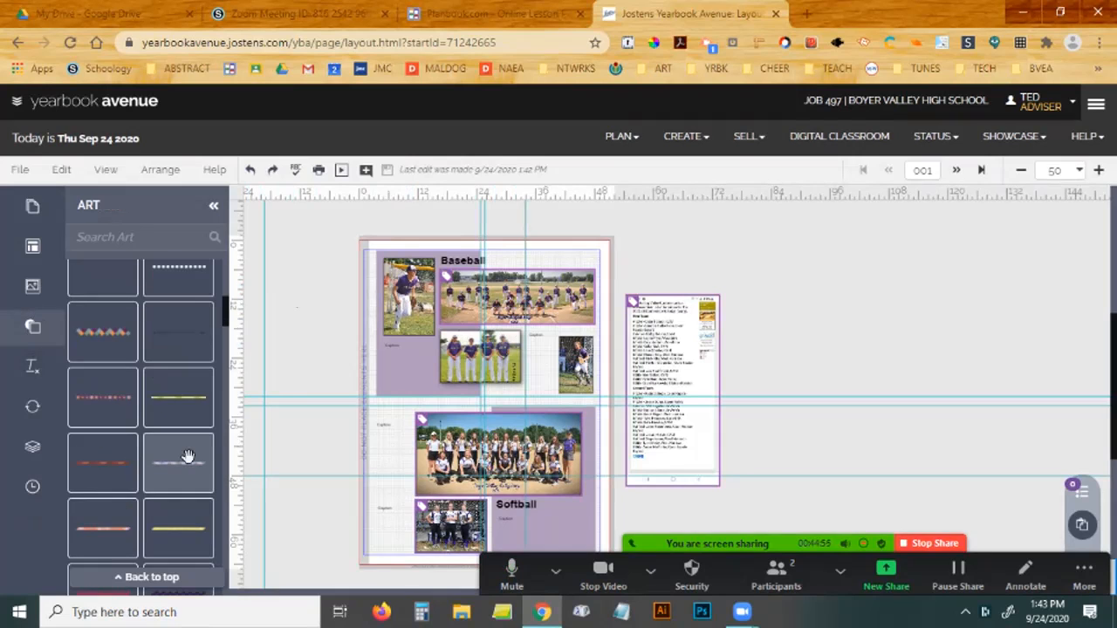
{"action": "scroll", "coordinate": [183, 459], "scroll_direction": "down", "scroll_amount": 5}
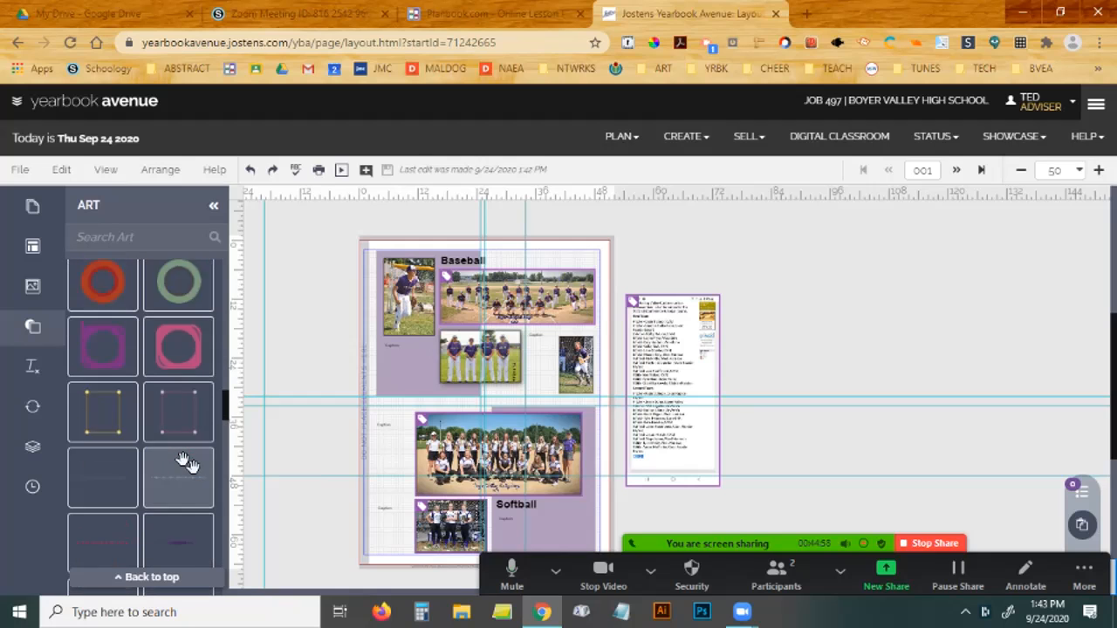
{"action": "left_click_drag", "start_coordinate": [176, 481], "coordinate": [406, 463]}
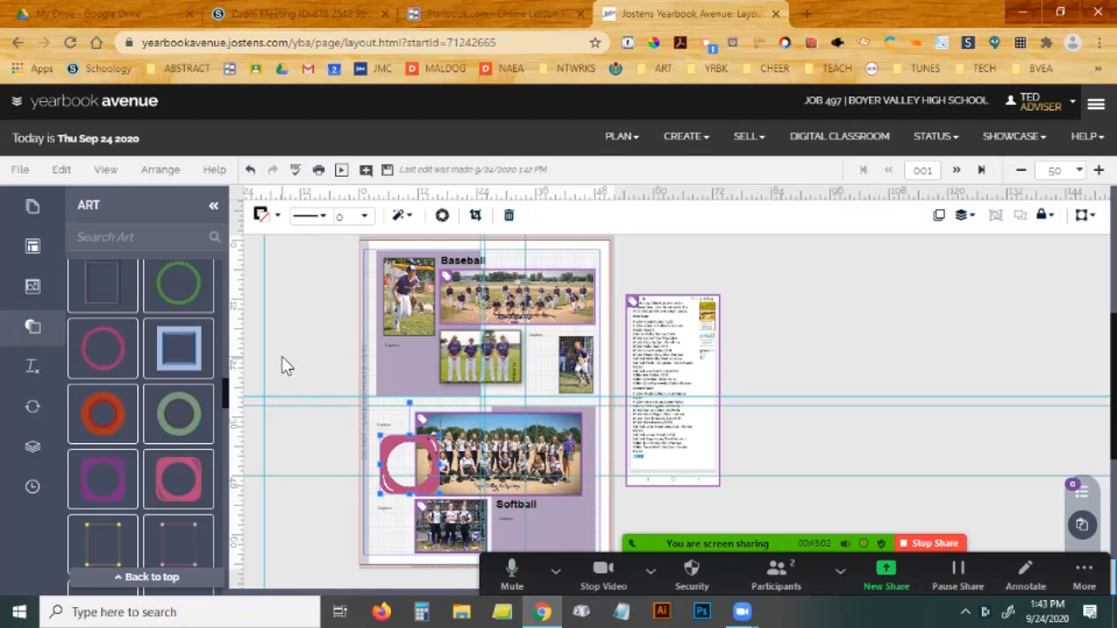
Save page 001 with the pink border, and restore the second-newest of today's versions from its history.
{"action": "left_click", "coordinate": [308, 317]}
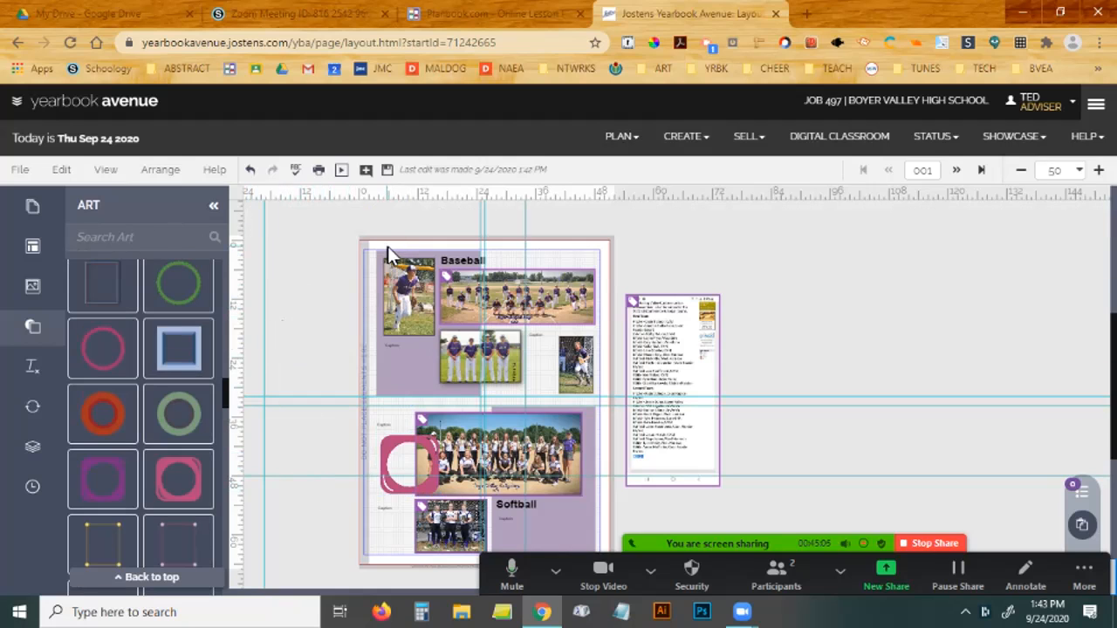
{"action": "left_click", "coordinate": [387, 169]}
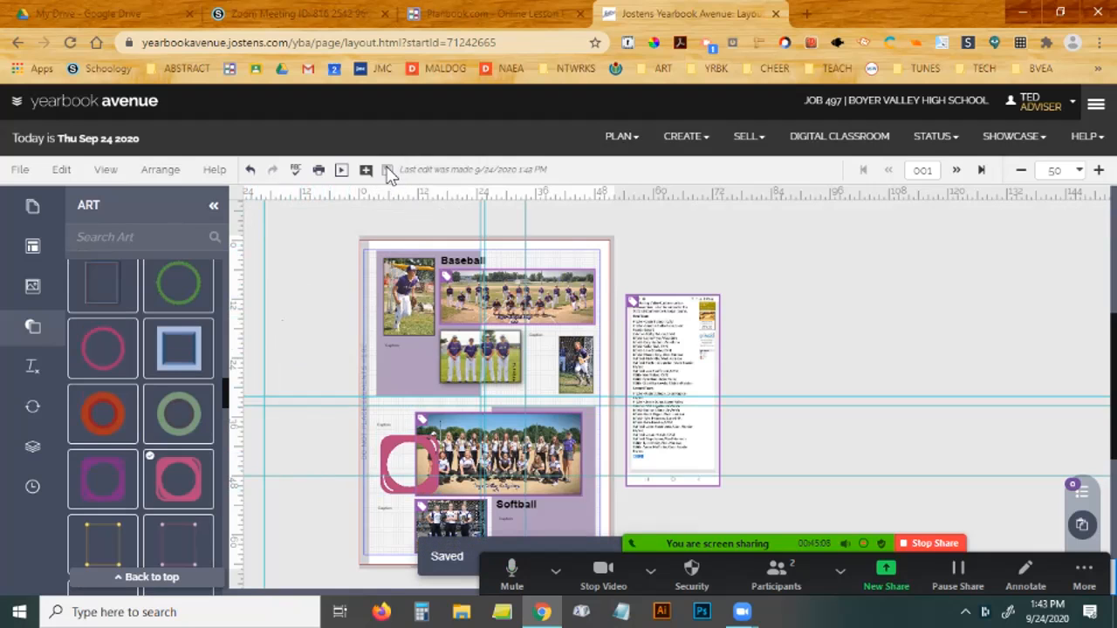
{"action": "left_click", "coordinate": [33, 488]}
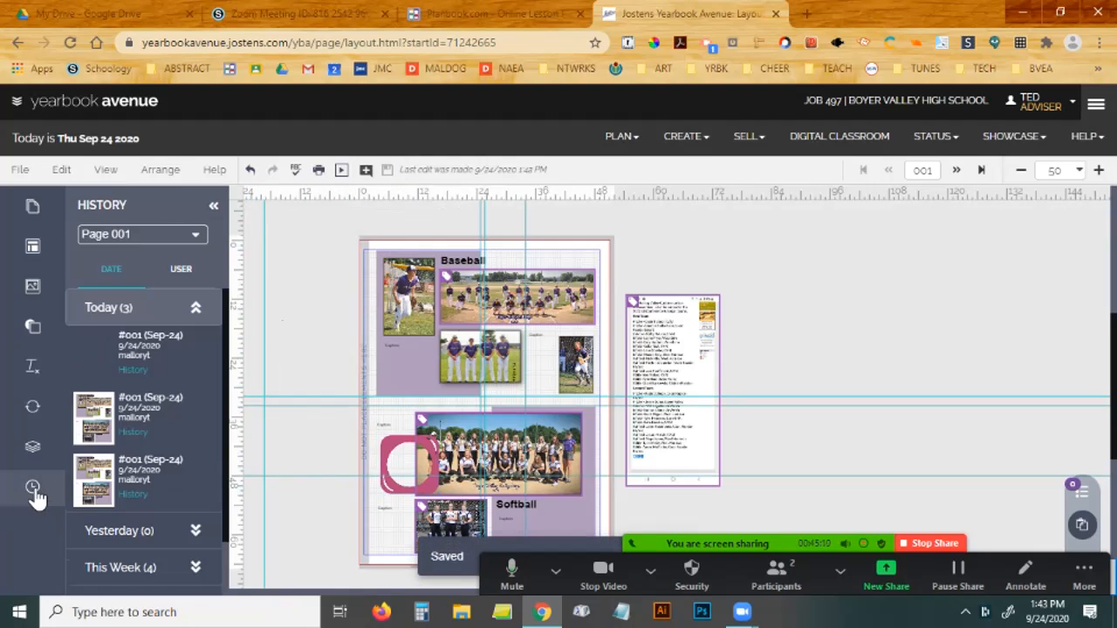
{"action": "left_click", "coordinate": [102, 419]}
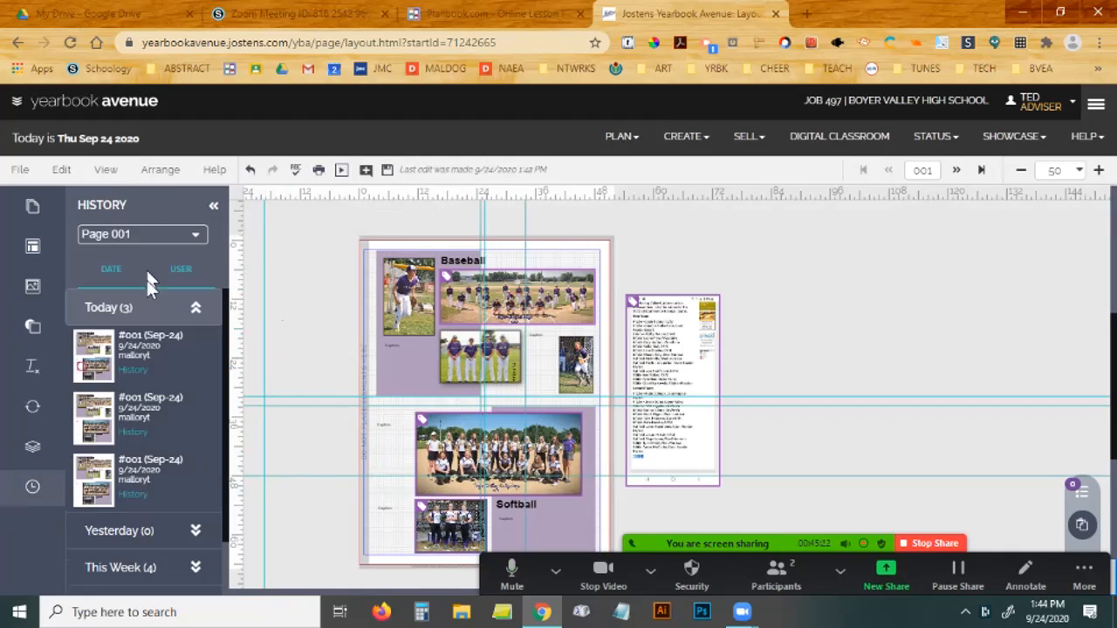
{"action": "scroll", "coordinate": [271, 297], "scroll_direction": "up", "scroll_amount": 3}
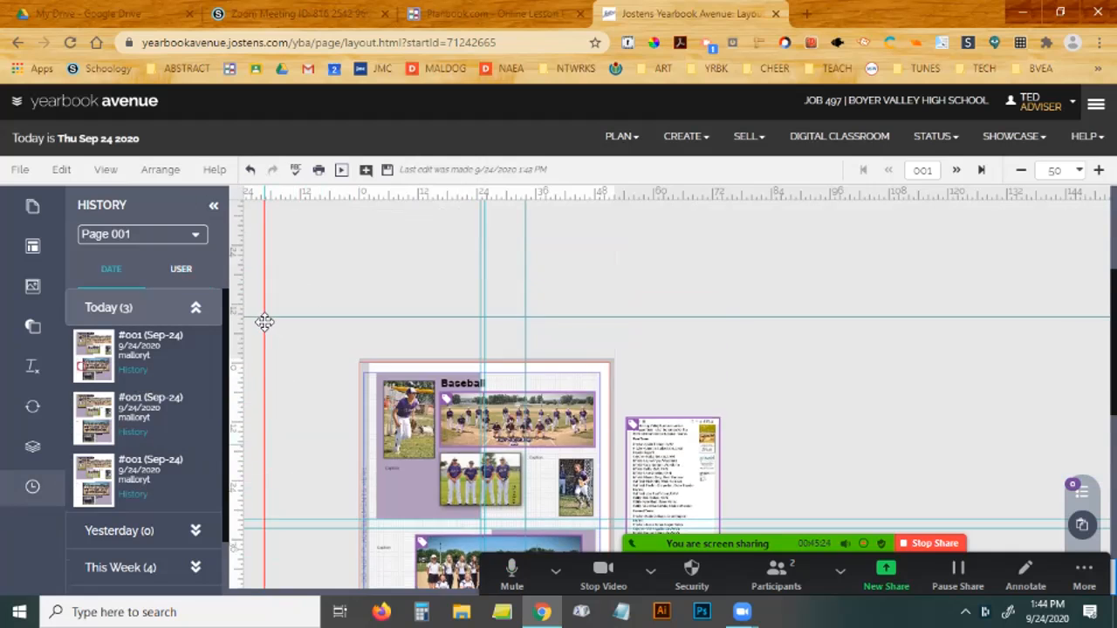
{"action": "scroll", "coordinate": [369, 329], "scroll_direction": "down", "scroll_amount": 2}
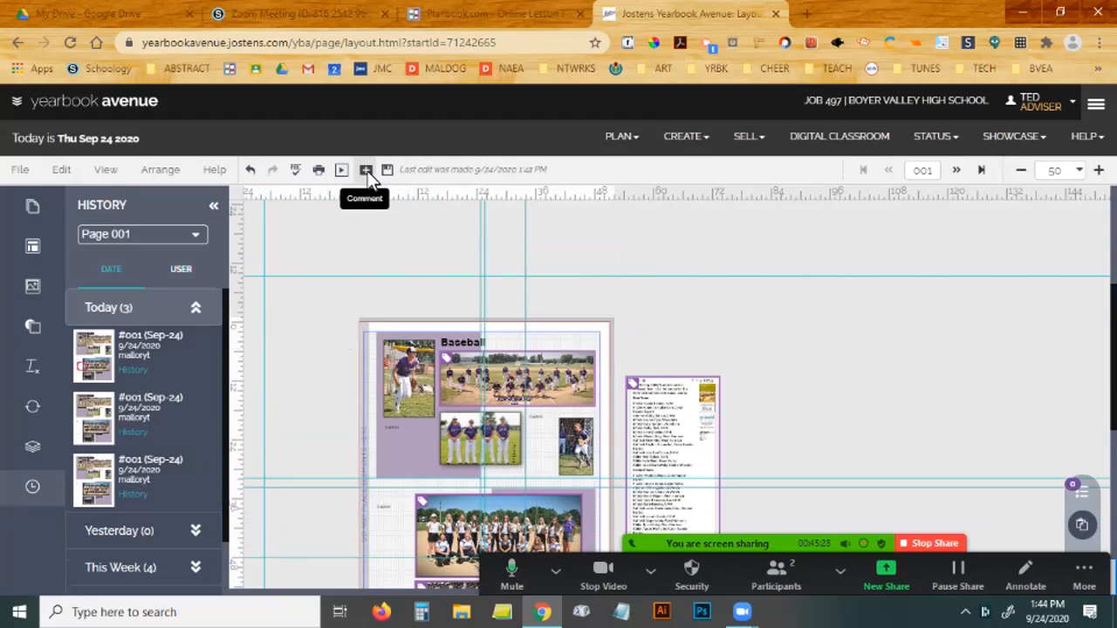
{"action": "scroll", "coordinate": [316, 304], "scroll_direction": "down", "scroll_amount": 2}
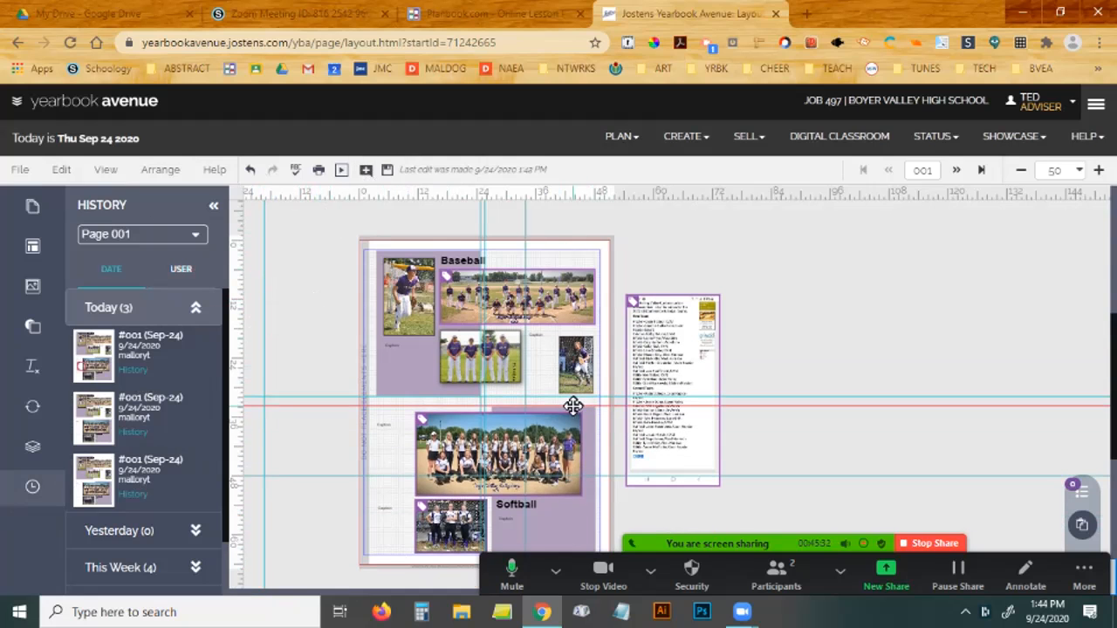
{"action": "left_click", "coordinate": [23, 171]}
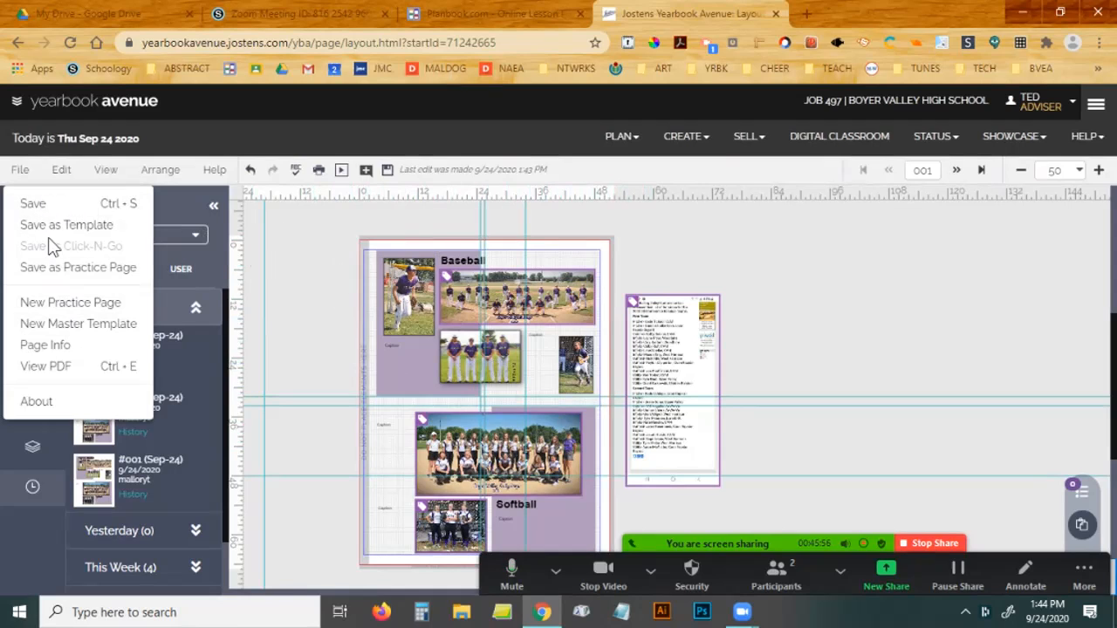
{"action": "left_click", "coordinate": [289, 265]}
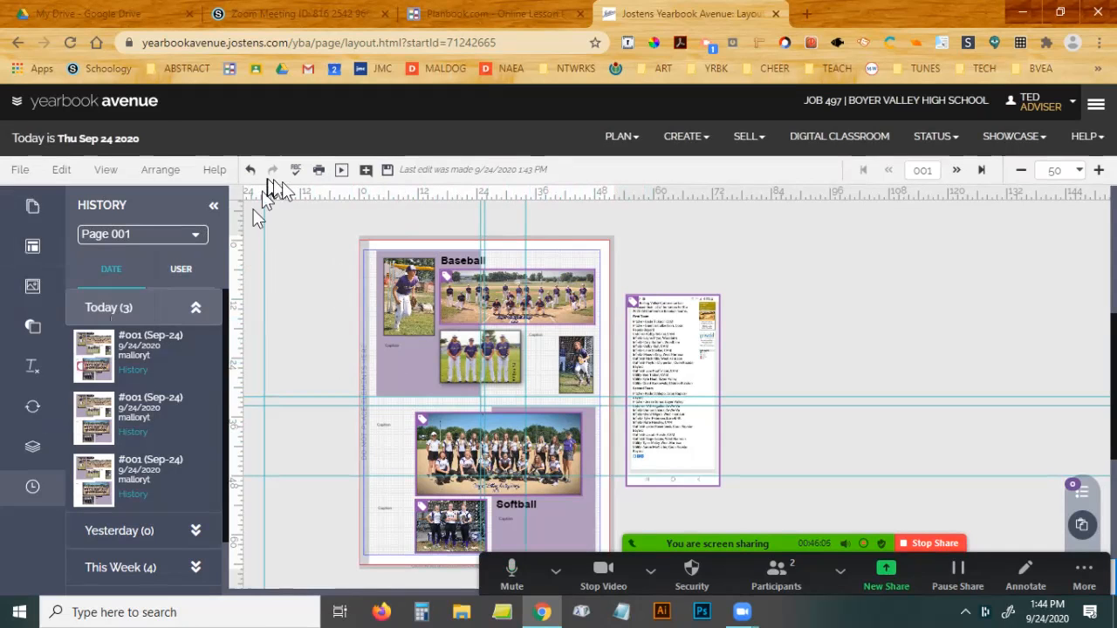
Open the Virtual Book preview, leaving the layout without saving, and leaf forward through the pages and back to page 001.
{"action": "left_click", "coordinate": [342, 177]}
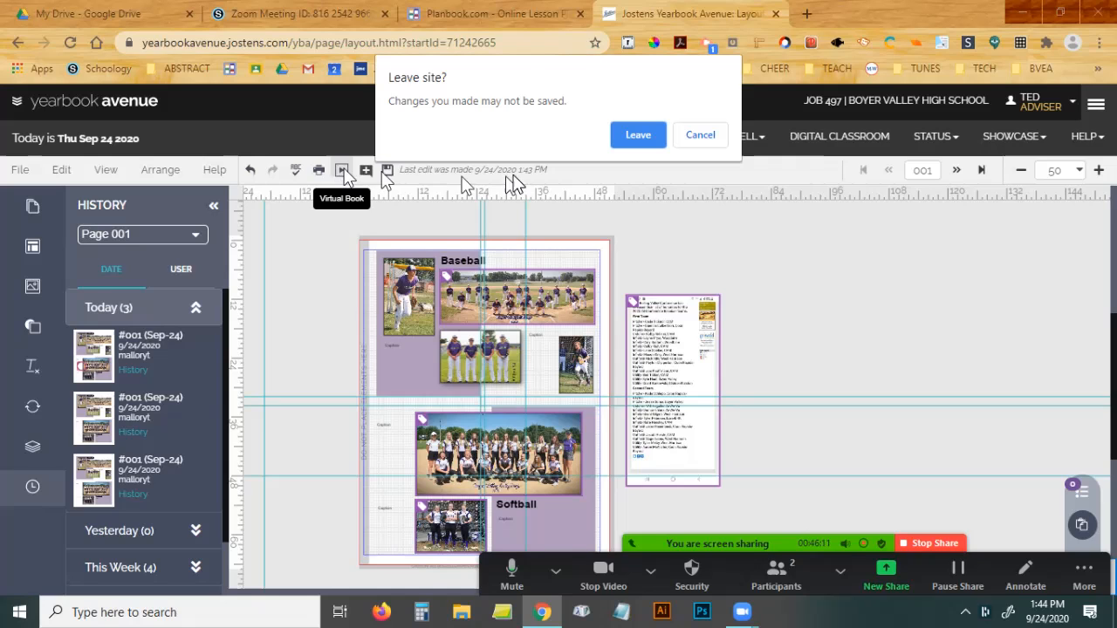
{"action": "left_click", "coordinate": [640, 136]}
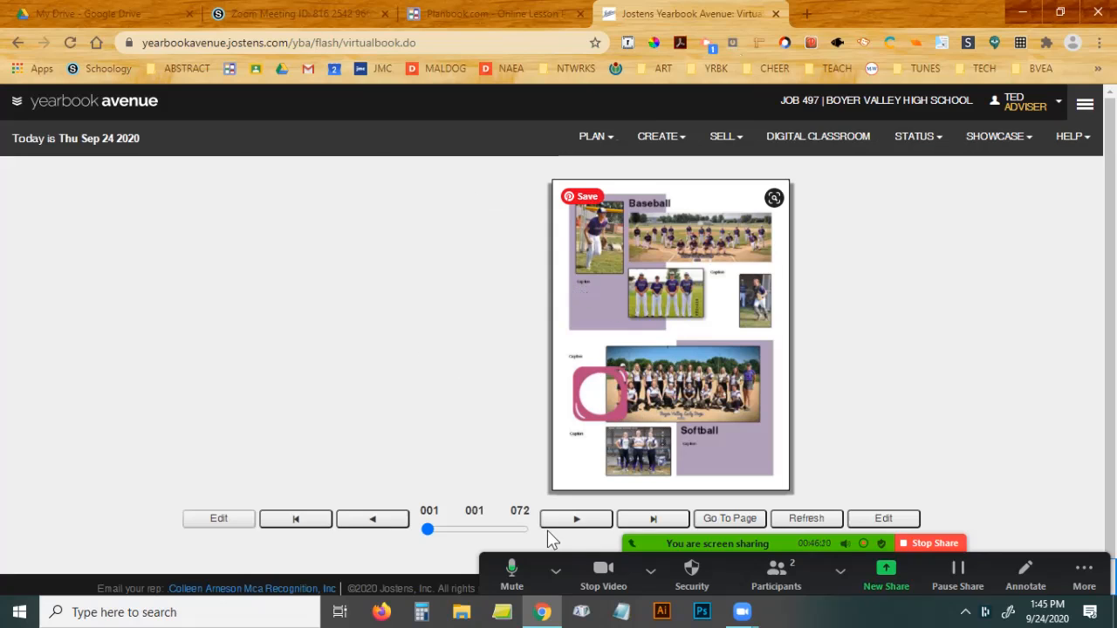
{"action": "left_click", "coordinate": [576, 520]}
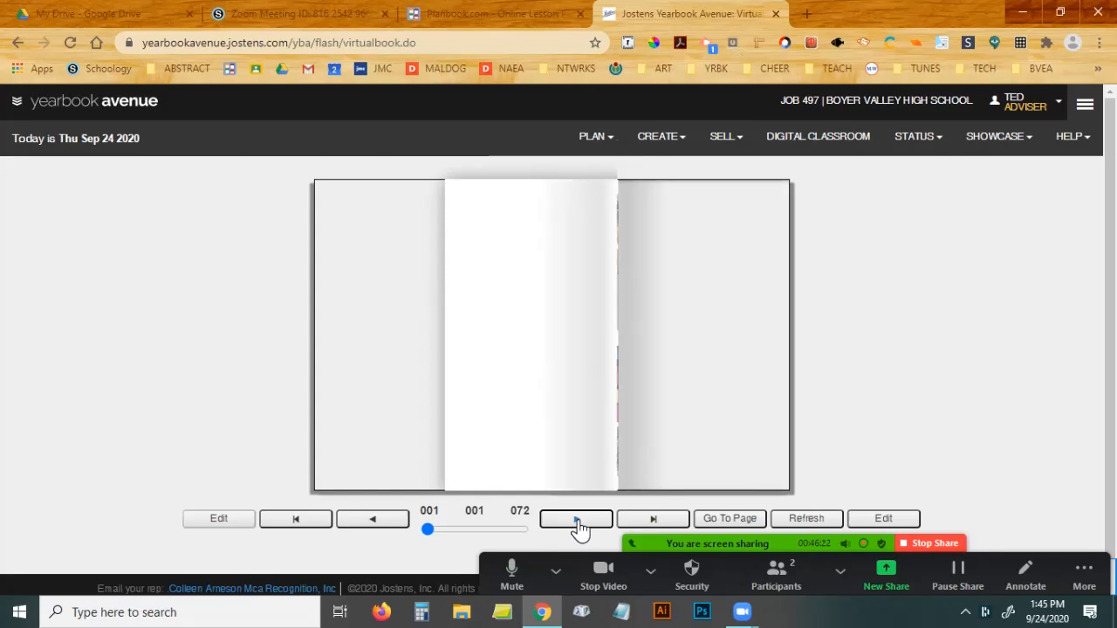
{"action": "left_click", "coordinate": [577, 521]}
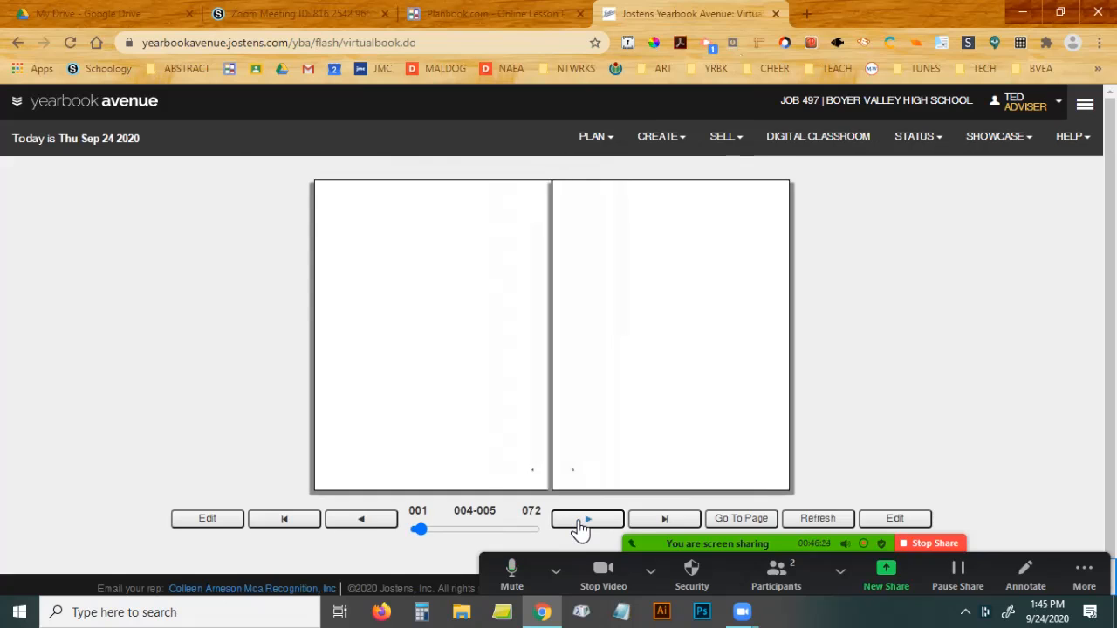
{"action": "left_click", "coordinate": [578, 522]}
{"action": "left_click", "coordinate": [577, 521]}
{"action": "left_click", "coordinate": [578, 522]}
{"action": "left_click", "coordinate": [577, 522]}
{"action": "left_click", "coordinate": [578, 522]}
{"action": "left_click", "coordinate": [375, 522]}
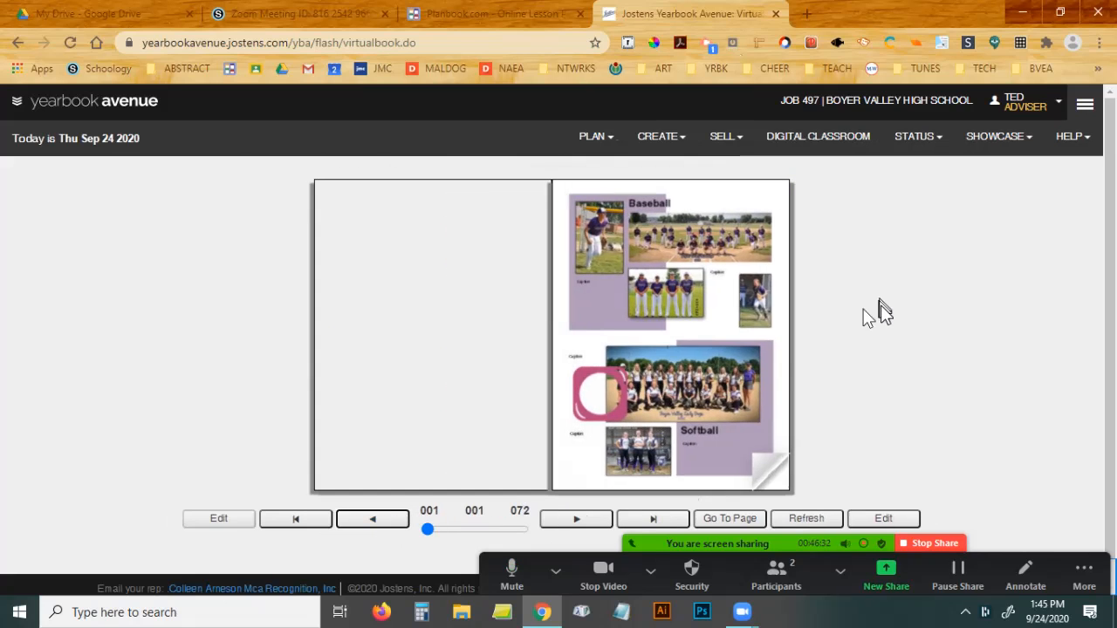
Reopen page 001 in Layout Pro, restore the second-newest of today's history versions onto it and save it.
{"action": "left_click", "coordinate": [668, 140]}
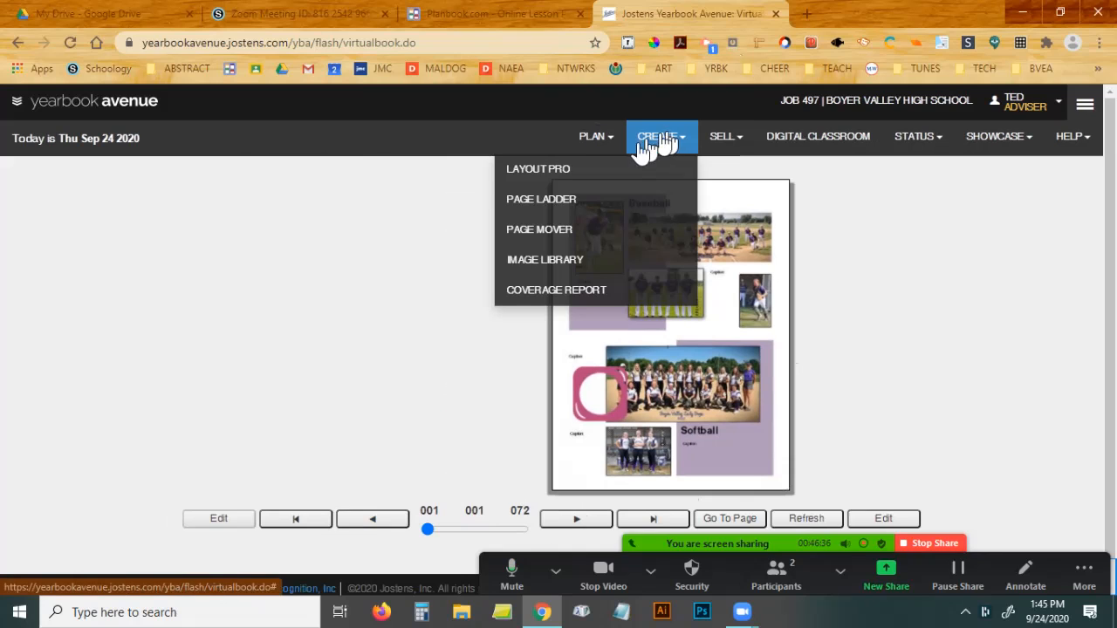
{"action": "left_click", "coordinate": [523, 174]}
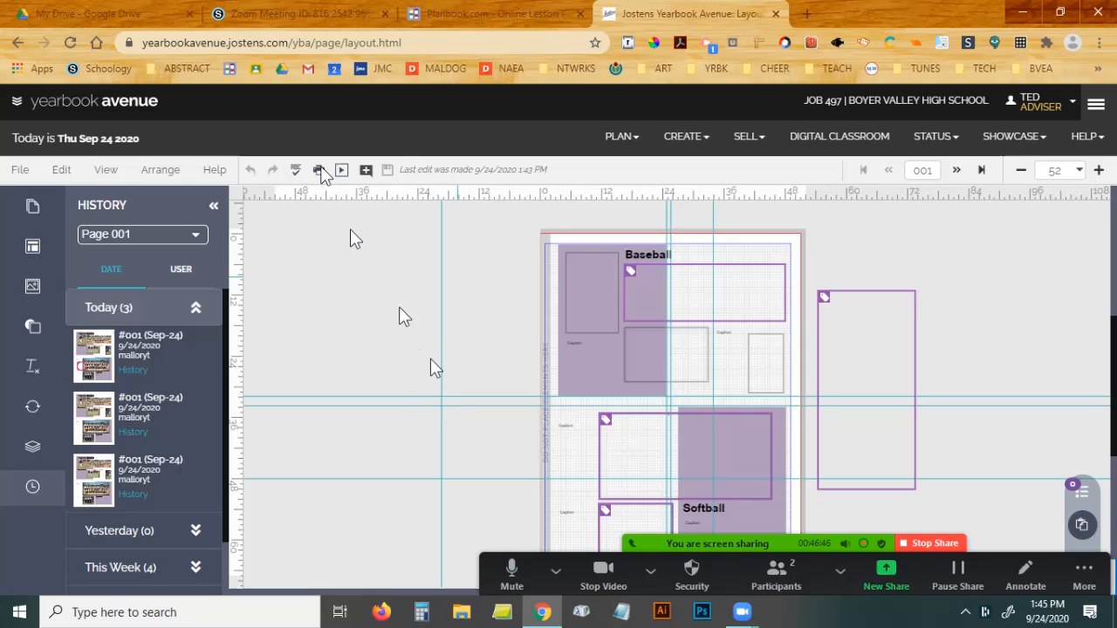
{"action": "scroll", "coordinate": [439, 372], "scroll_direction": "down", "scroll_amount": 1}
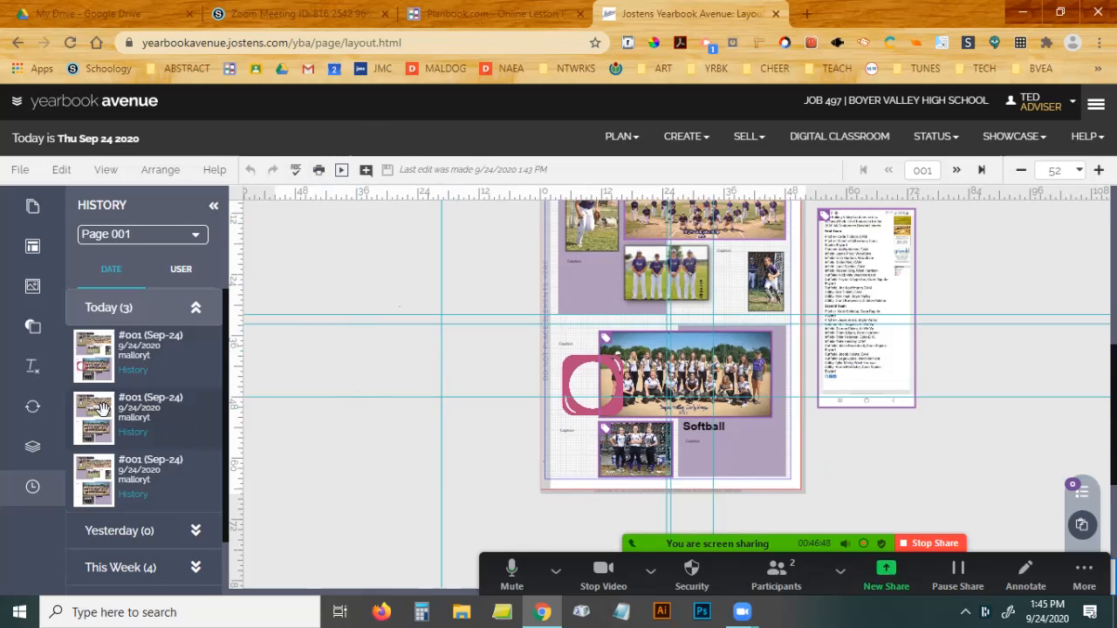
{"action": "left_click_drag", "start_coordinate": [95, 416], "coordinate": [646, 316]}
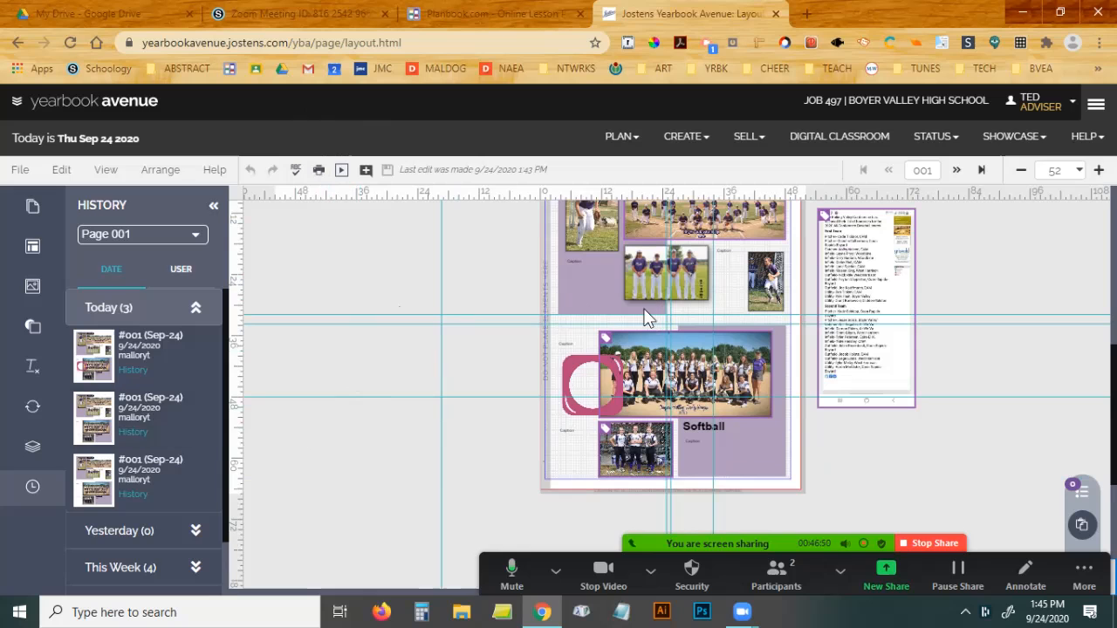
{"action": "left_click", "coordinate": [388, 173]}
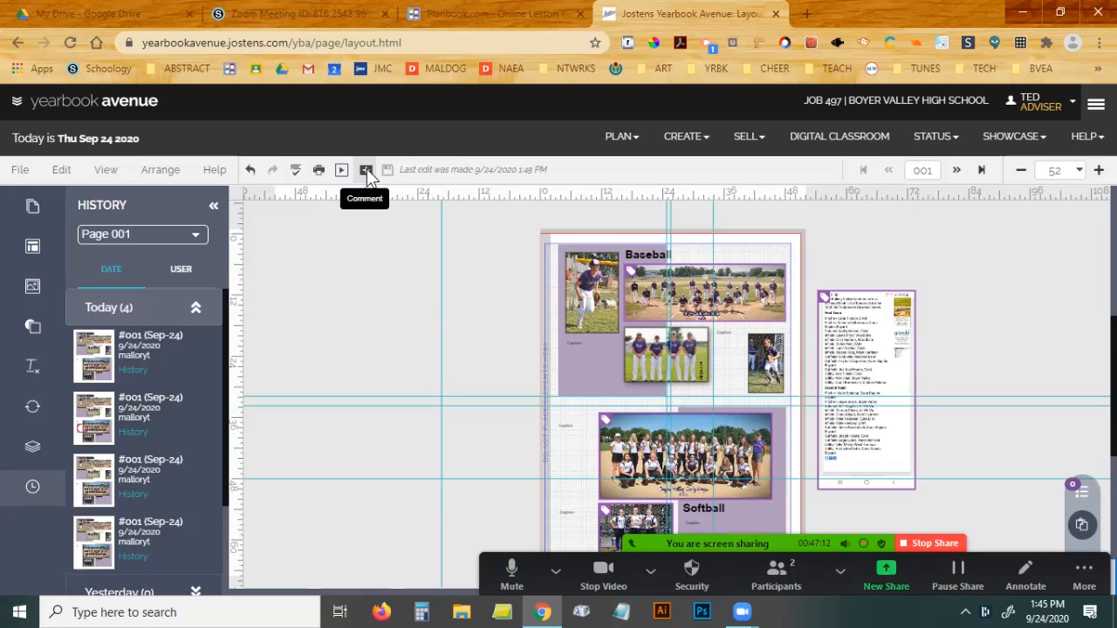
Add a comment to page 001 that greets the staff member by name and reads "I need more pics!!! HELP!".
{"action": "left_click", "coordinate": [367, 171]}
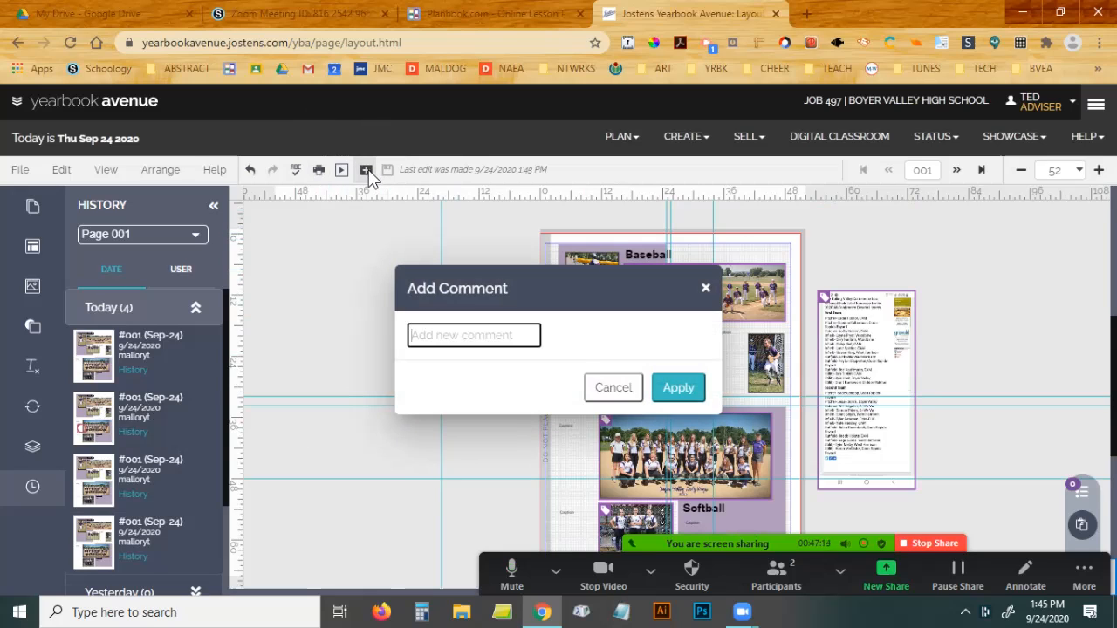
{"action": "type", "text": "Hey M"}
{"action": "type", "text": "al"}
{"action": "type", "text": "- I need m"}
{"action": "type", "text": "ore pics"}
{"action": "type", "text": "!!!"}
{"action": "type", "text": " HELP"}
{"action": "type", "text": "!"}
{"action": "left_click", "coordinate": [679, 388]}
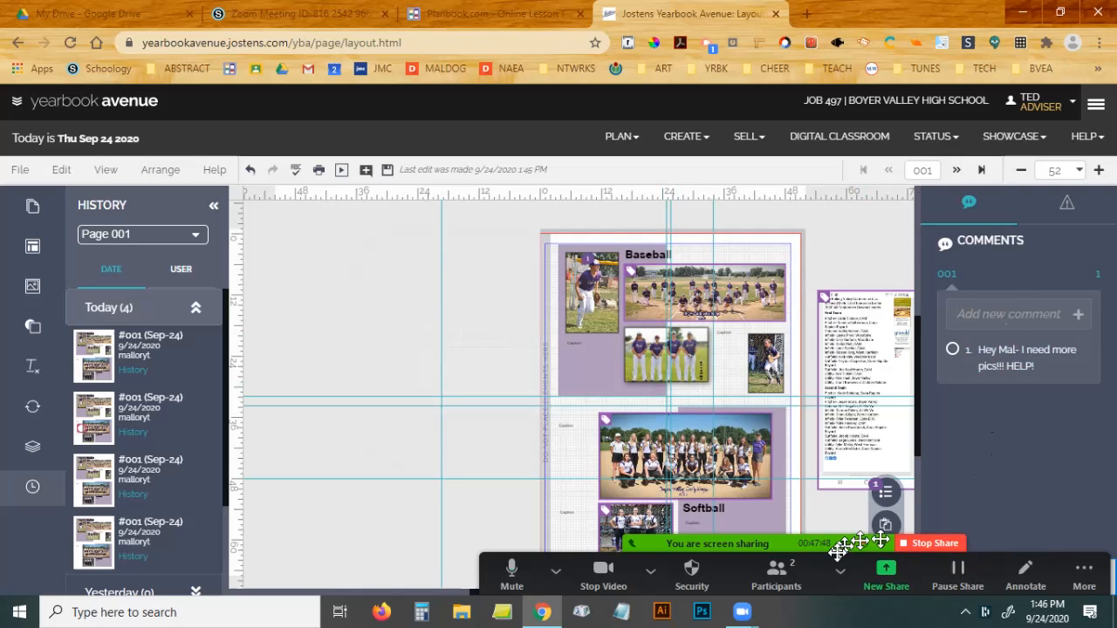
{"action": "left_click", "coordinate": [930, 542]}
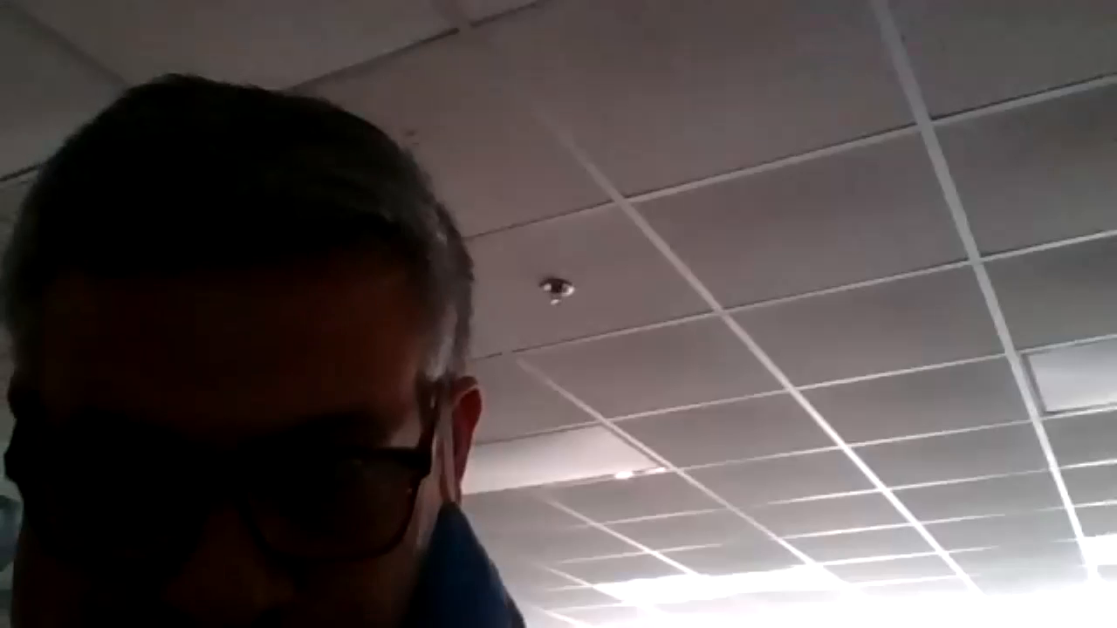